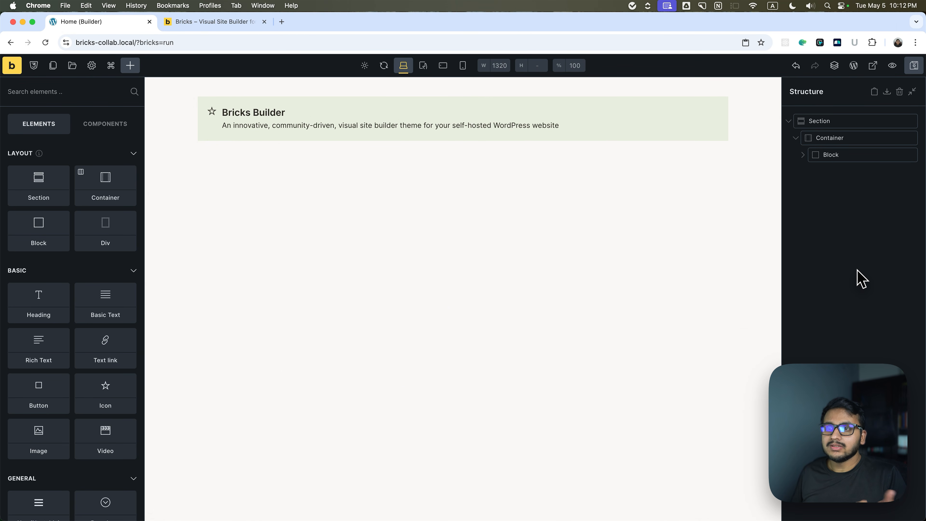
# Inspect the block's nested elements in the structure, including the icon and the inner block holding the heading and basic text.
pyautogui.click(836, 161)
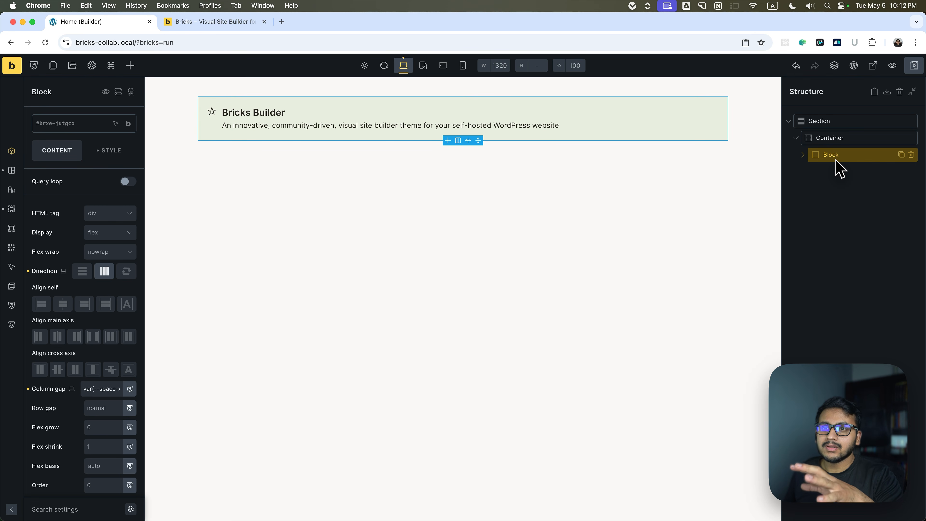
pyautogui.click(836, 160)
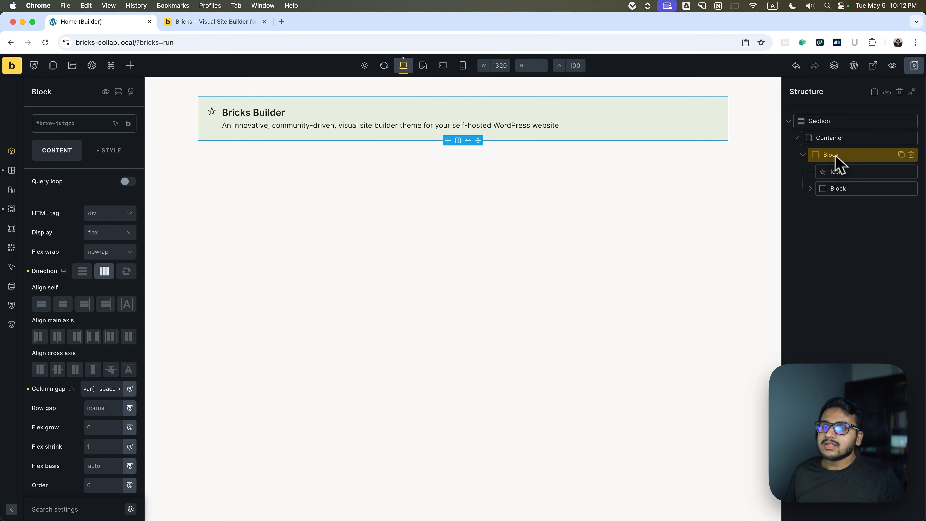
pyautogui.click(842, 174)
pyautogui.click(837, 188)
pyautogui.click(810, 189)
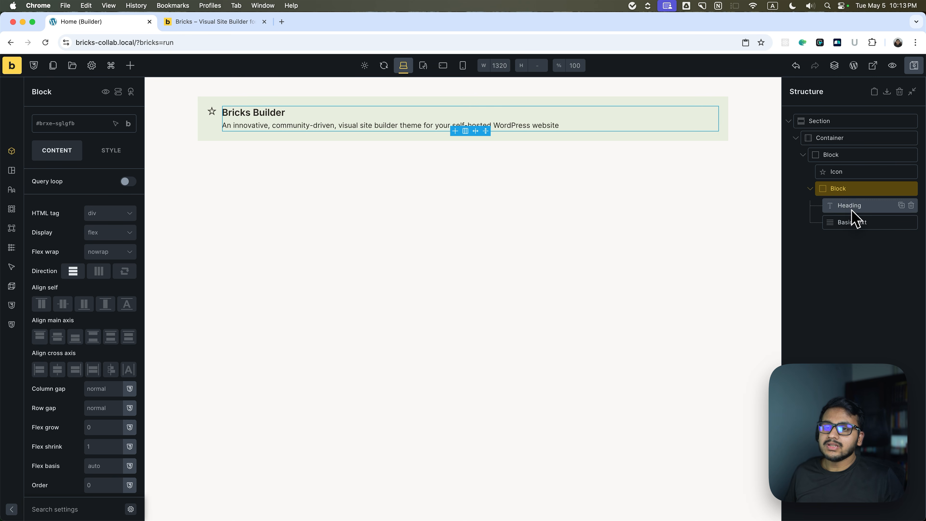
pyautogui.click(821, 190)
pyautogui.click(804, 158)
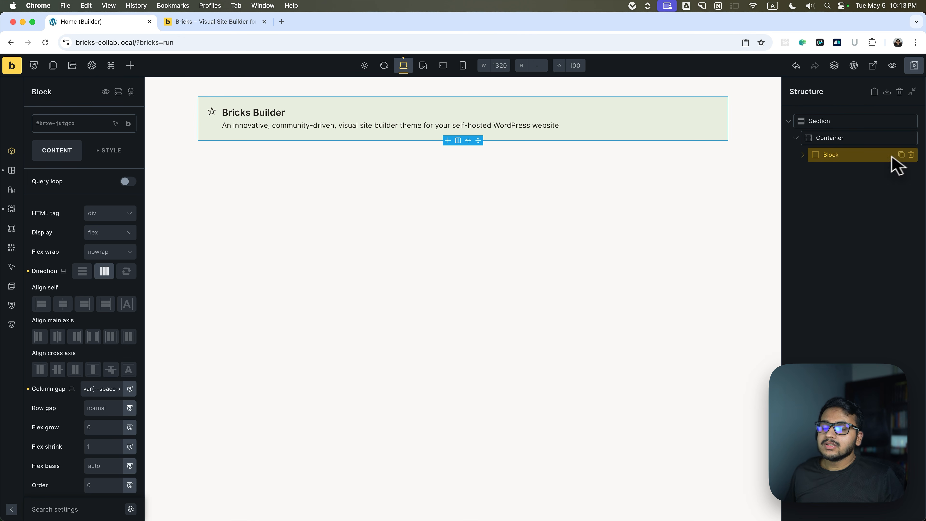
pyautogui.press('Escape')
# Duplicate the Bricks Builder block four times inside the container and collapse the copies in the structure.
pyautogui.click(849, 156)
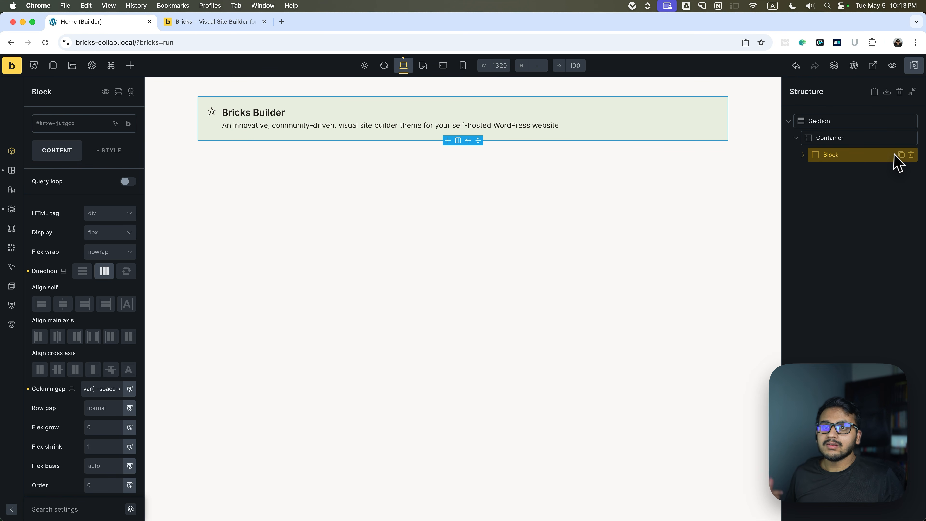
pyautogui.click(901, 154)
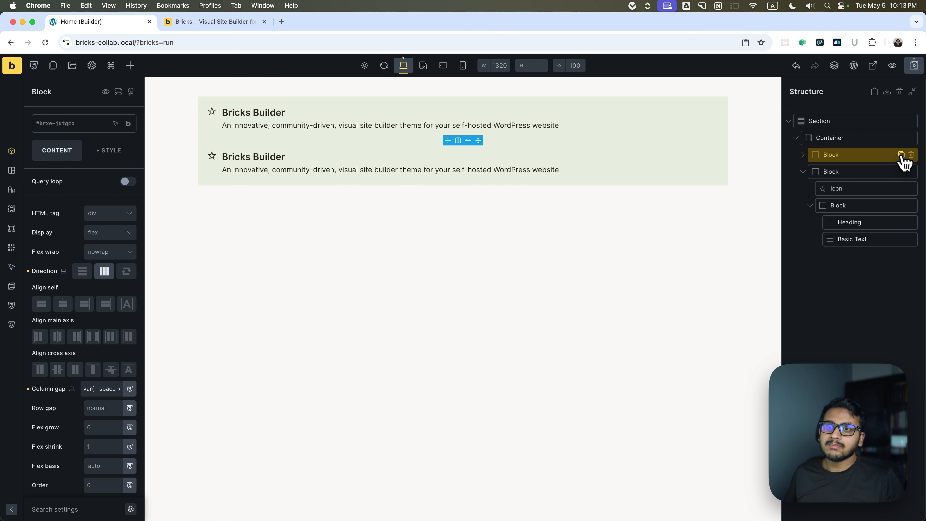
pyautogui.click(901, 155)
pyautogui.click(901, 154)
pyautogui.click(901, 154)
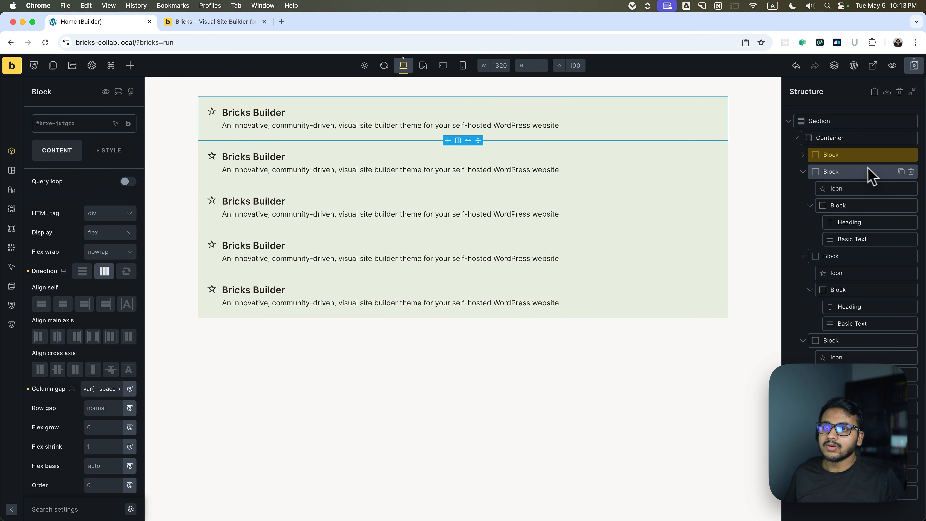
pyautogui.click(802, 172)
pyautogui.click(802, 188)
pyautogui.click(802, 206)
pyautogui.click(803, 223)
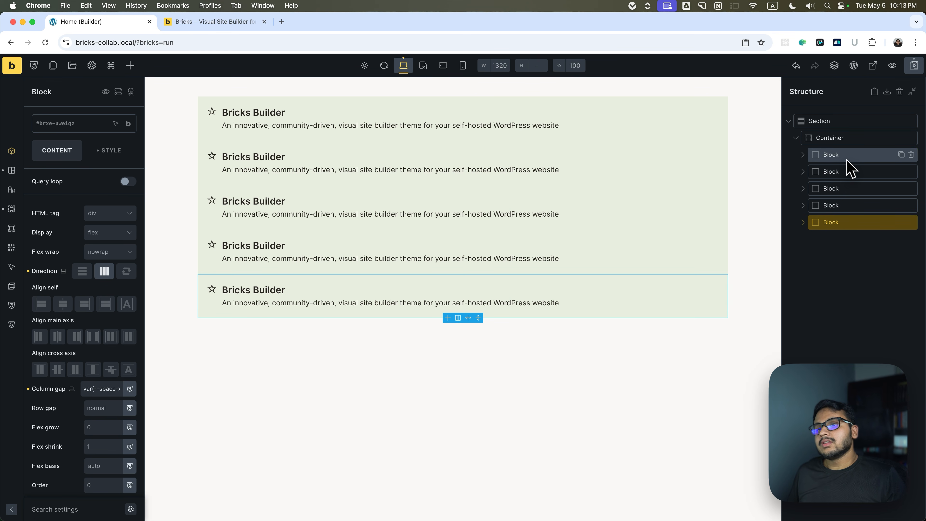
# Set the container's row gap to var(--space-m).
pyautogui.click(844, 141)
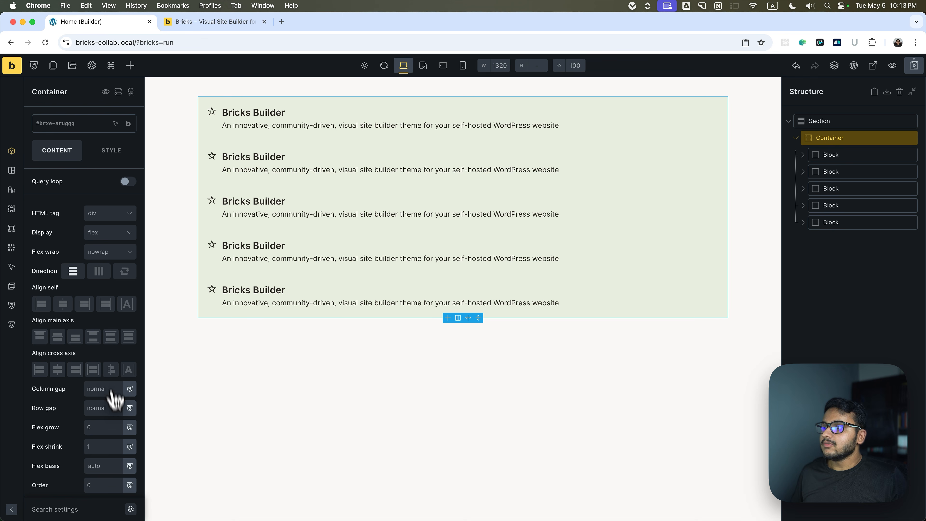
pyautogui.click(130, 407)
pyautogui.click(82, 475)
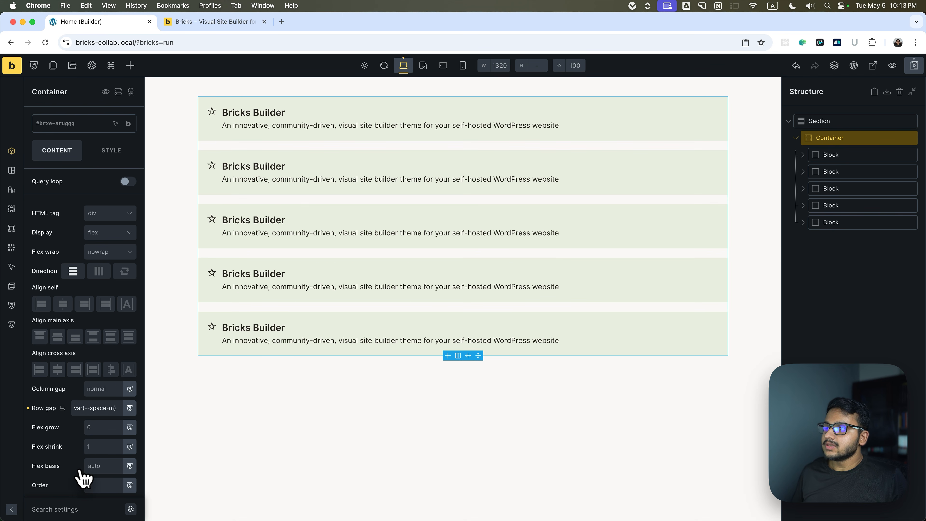
pyautogui.click(846, 295)
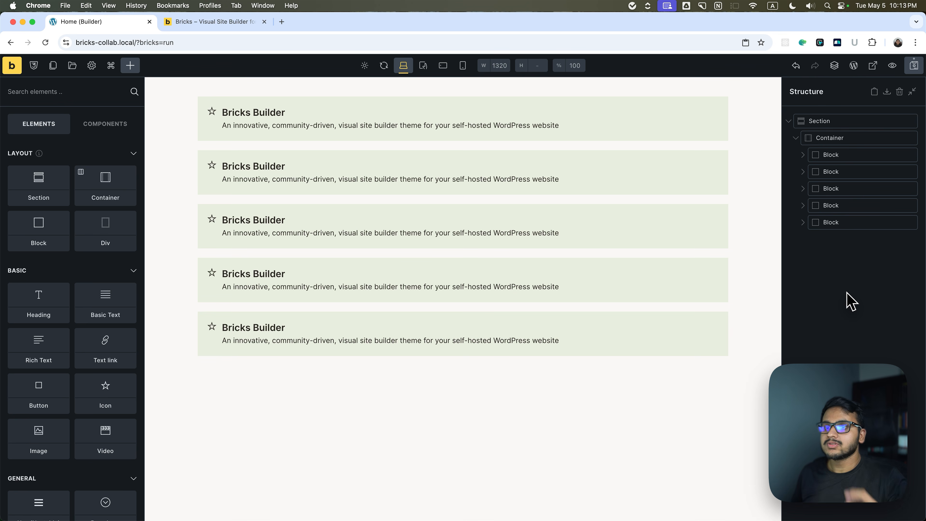
# Change the first block's background color to var(--success).
pyautogui.click(849, 156)
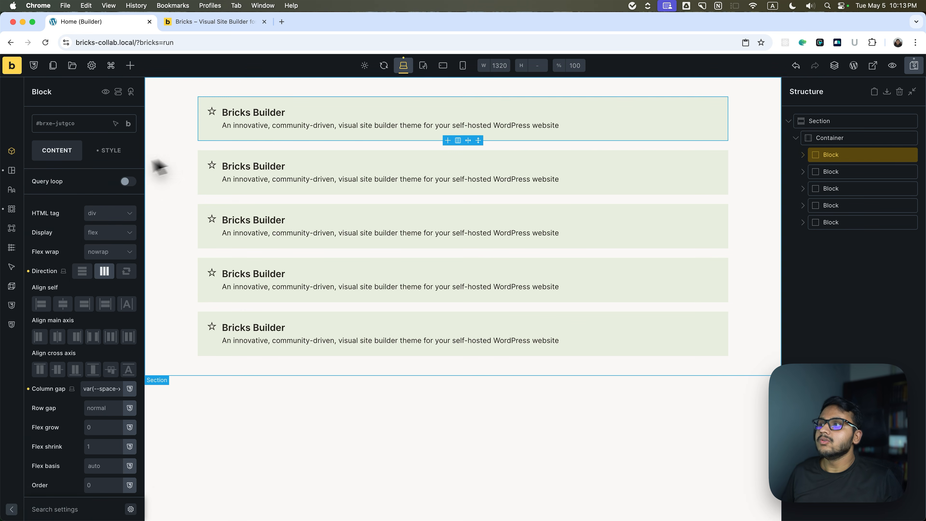
pyautogui.click(108, 150)
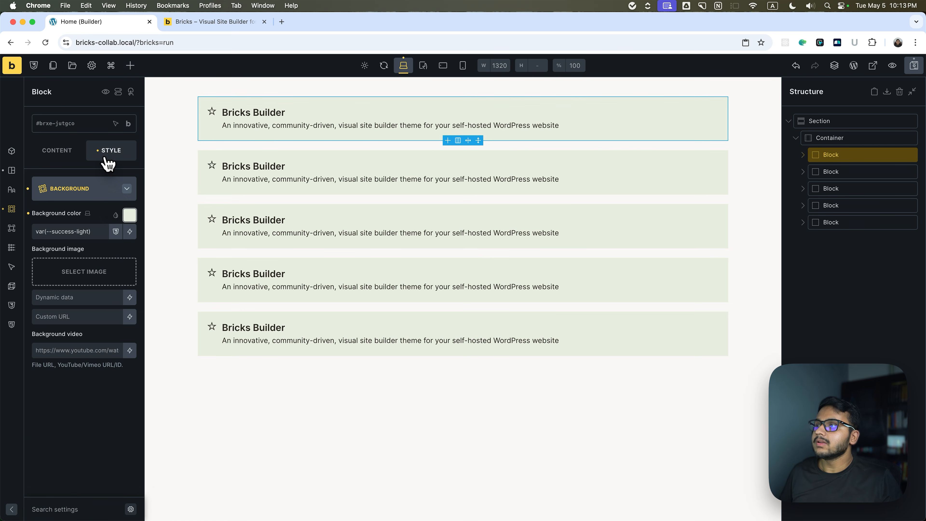
pyautogui.click(130, 215)
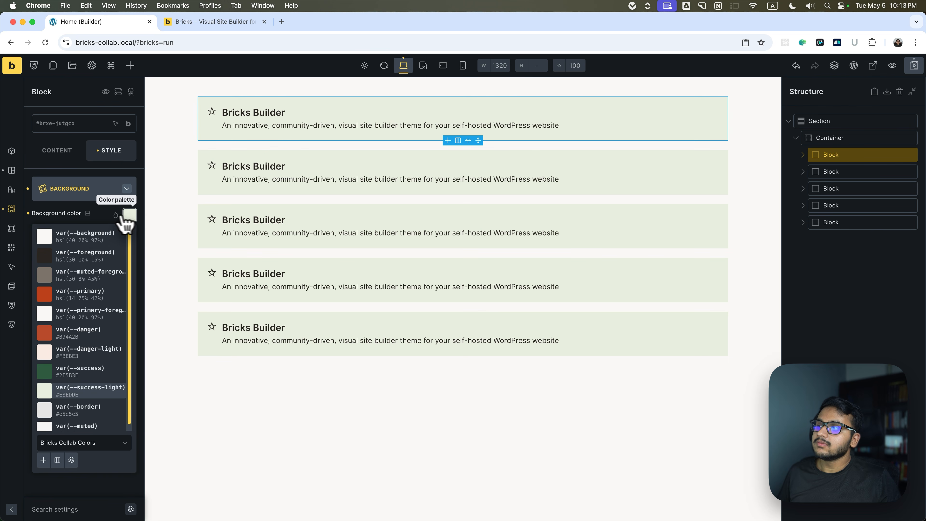
pyautogui.click(76, 370)
pyautogui.click(126, 189)
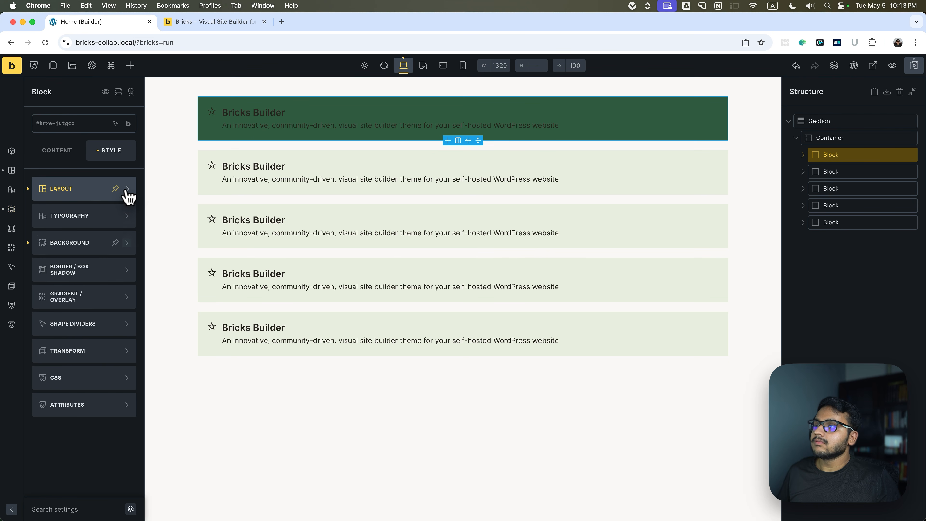
# Set the first block's typography color to var(--primary-foreground).
pyautogui.click(91, 216)
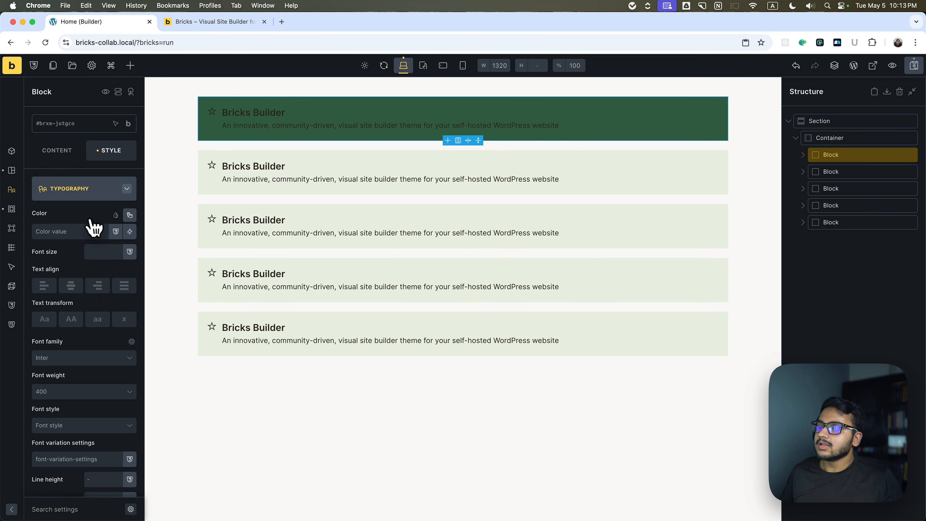
pyautogui.click(130, 215)
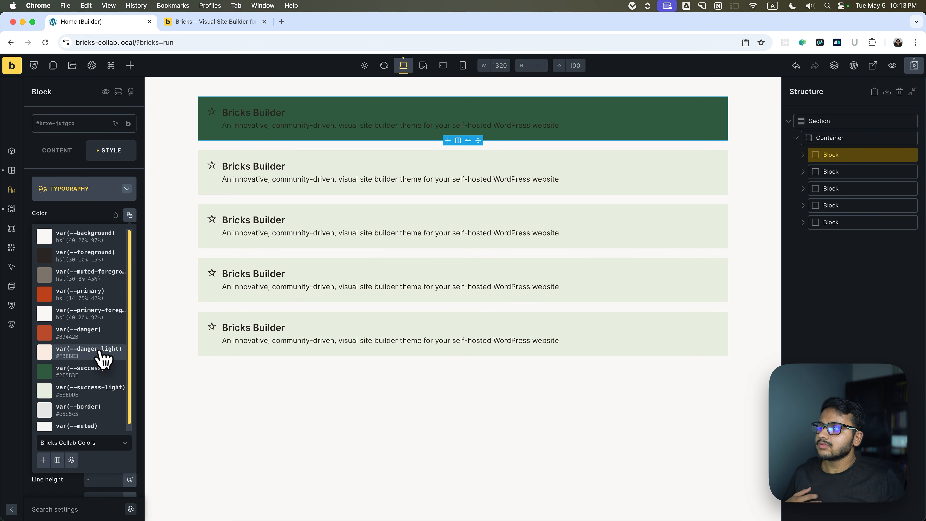
pyautogui.click(87, 317)
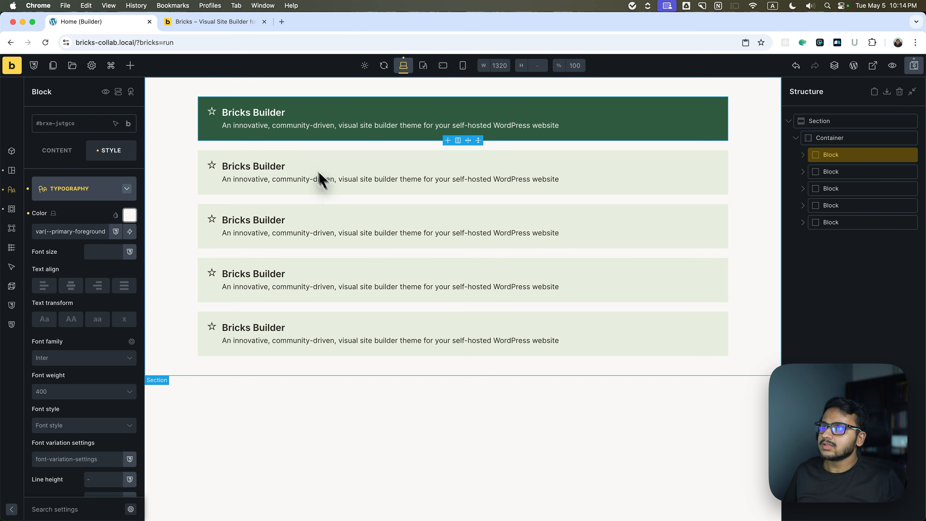
pyautogui.click(919, 73)
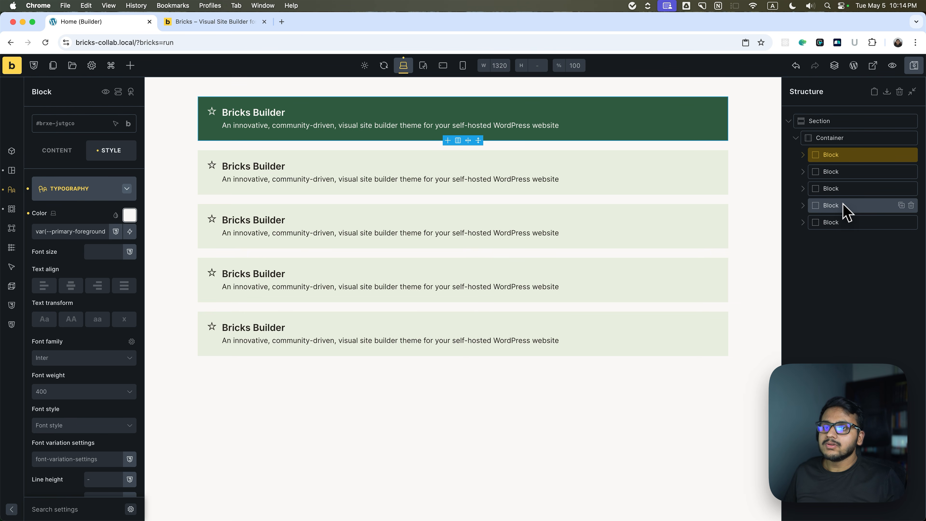
# Check the styling of the light green block copies and save the Home page.
pyautogui.click(721, 158)
pyautogui.click(719, 244)
pyautogui.click(721, 295)
pyautogui.press('cmd+s')
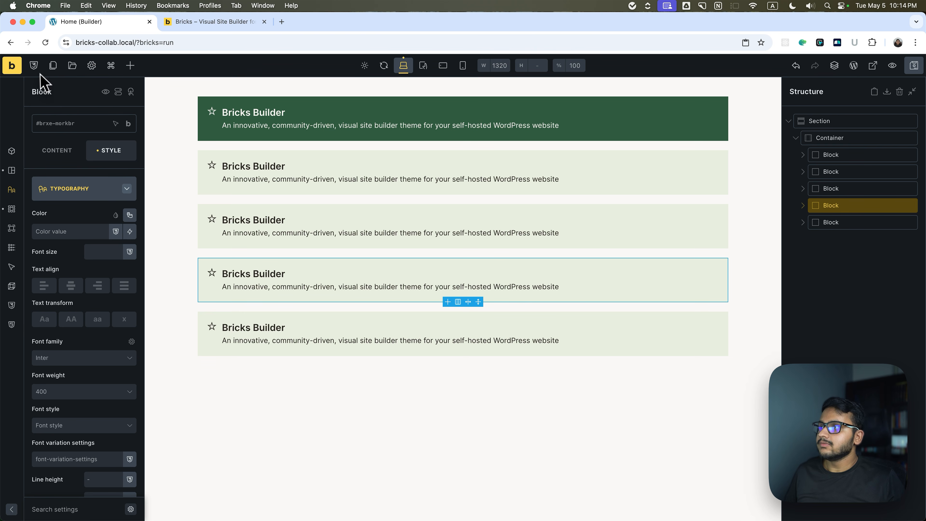
# Create a new page named "Page 2" from within the builder.
pyautogui.click(53, 66)
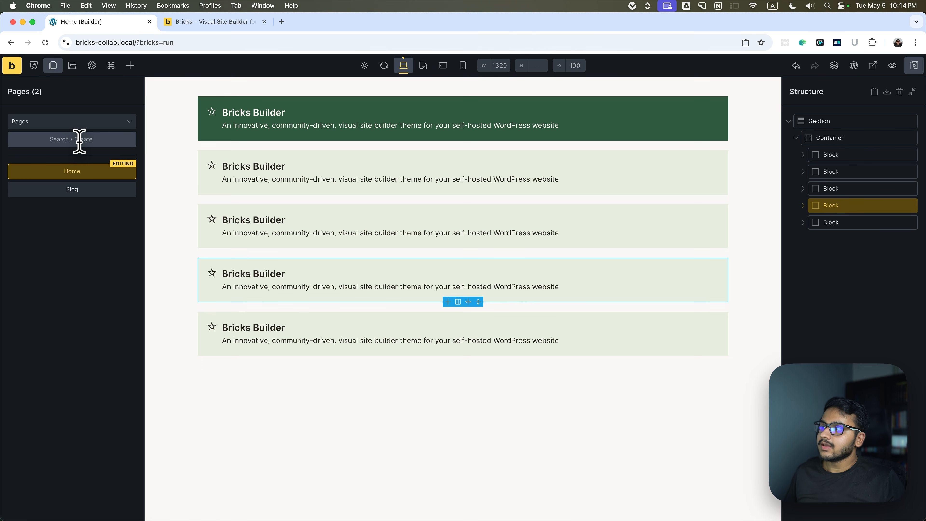
pyautogui.click(79, 139)
pyautogui.write('Page')
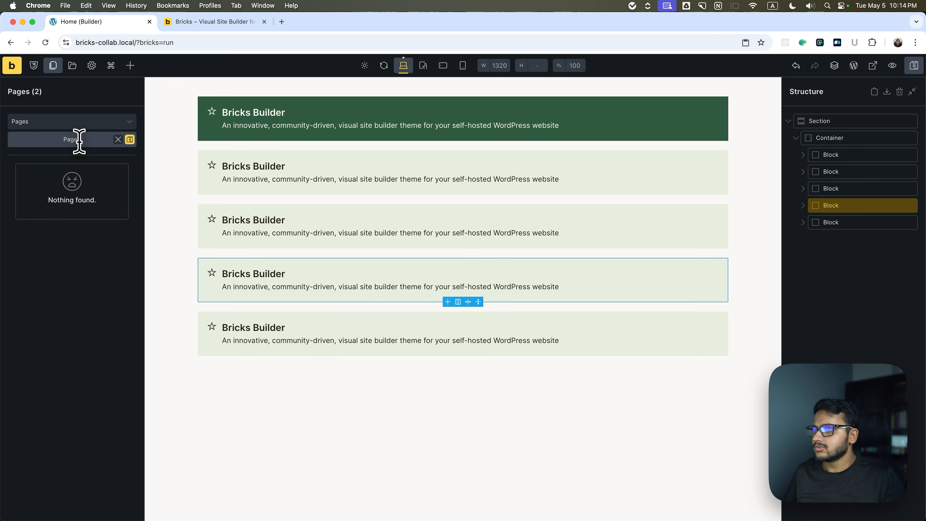
pyautogui.write(' 2')
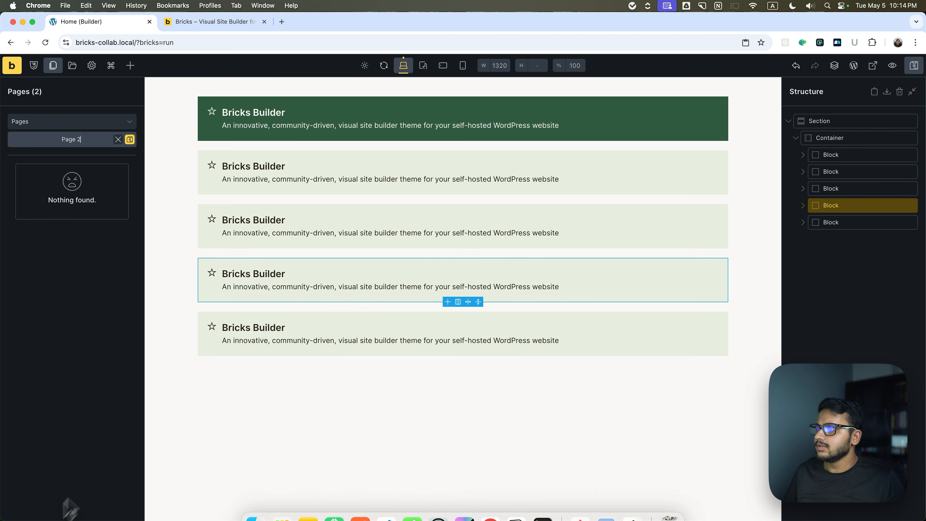
pyautogui.click(129, 139)
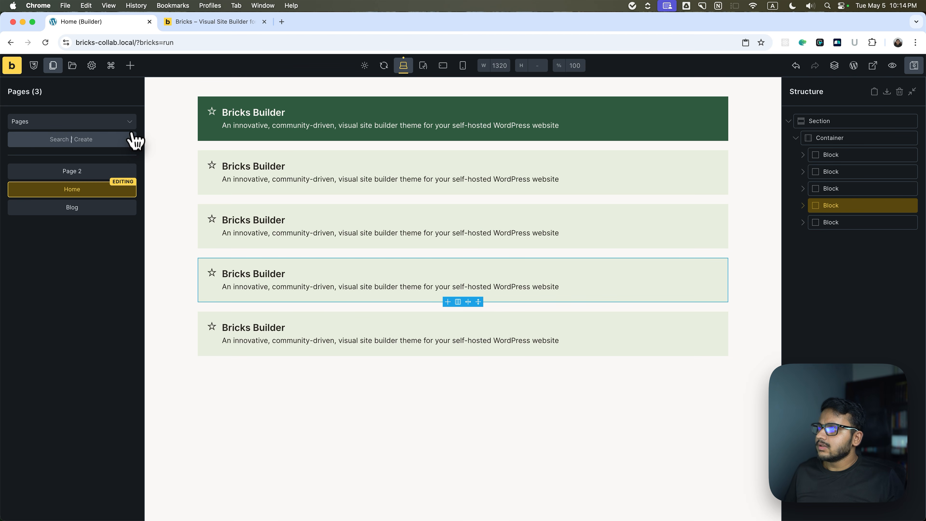
# Open Page 2 in the builder and bring up the Home page's builder in a separate browser tab.
pyautogui.click(81, 173)
pyautogui.keyDown('super'); pyautogui.click(14, 47); pyautogui.keyUp('super')
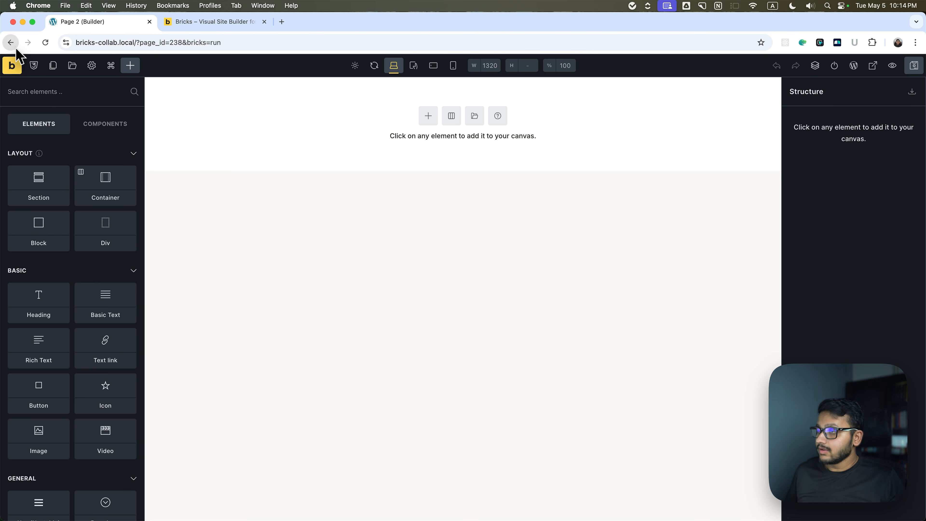
pyautogui.click(185, 28)
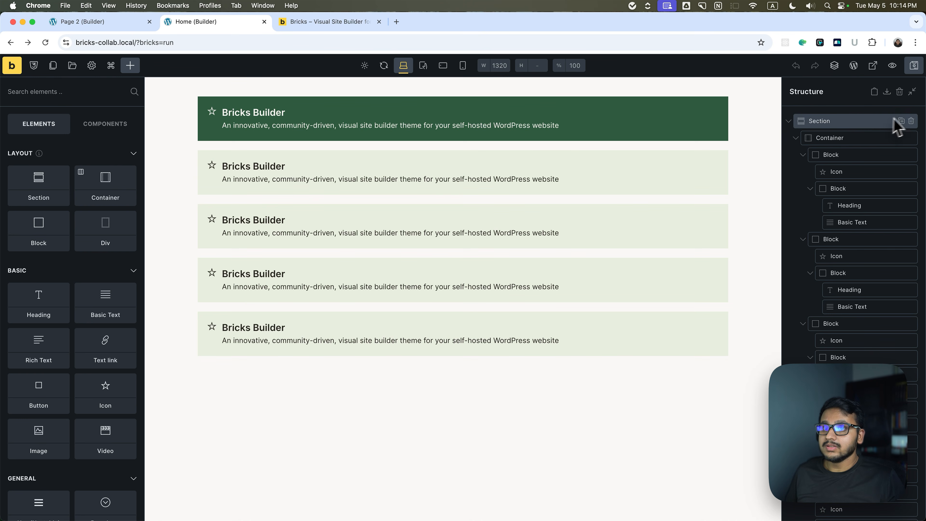
# Copy the dark green first block on the Home page.
pyautogui.click(831, 153)
pyautogui.rightClick(862, 160)
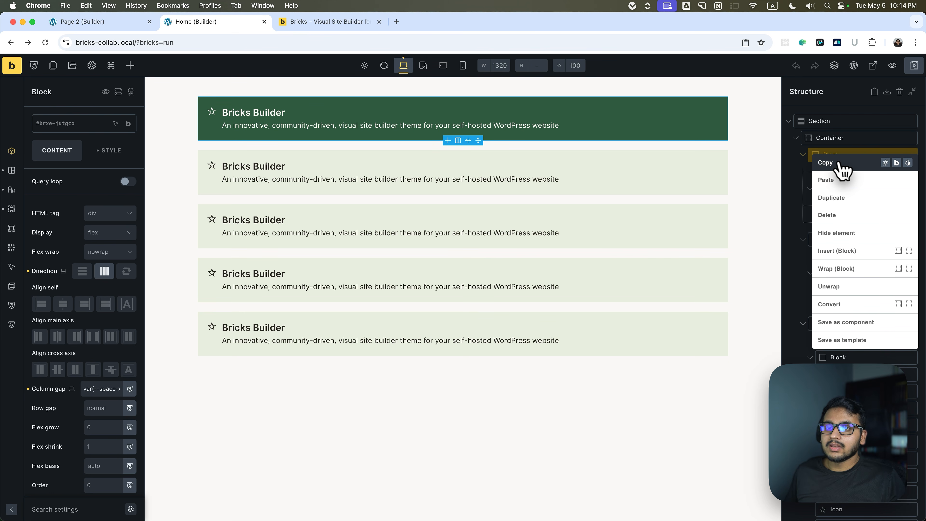
pyautogui.click(862, 163)
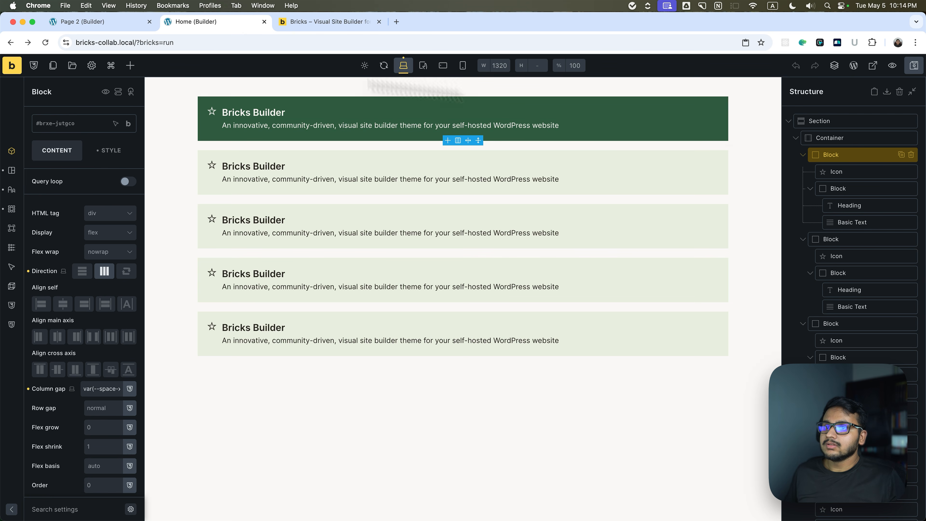
# Collapse the first two blocks in the structure and copy the second, light green block.
pyautogui.click(802, 154)
pyautogui.click(817, 174)
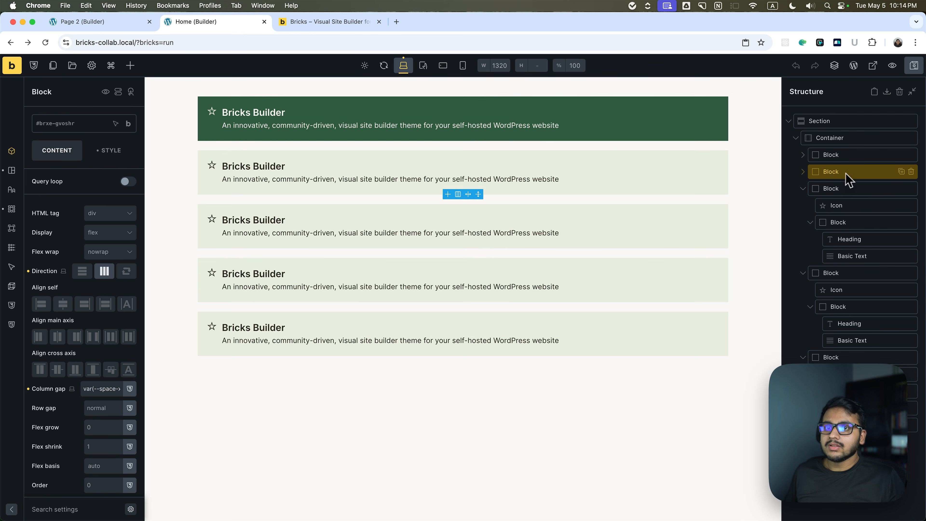
pyautogui.rightClick(873, 171)
pyautogui.rightClick(874, 172)
pyautogui.press('Escape')
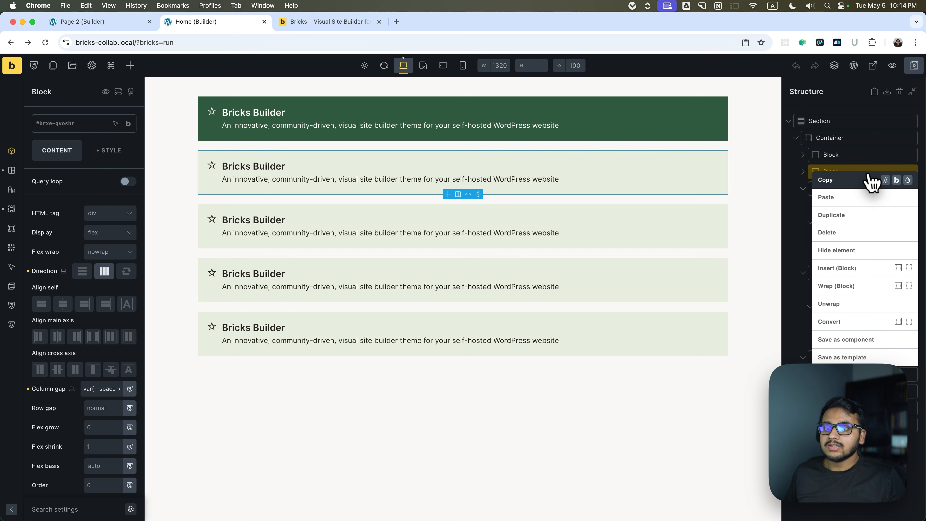
pyautogui.click(870, 169)
pyautogui.rightClick(871, 175)
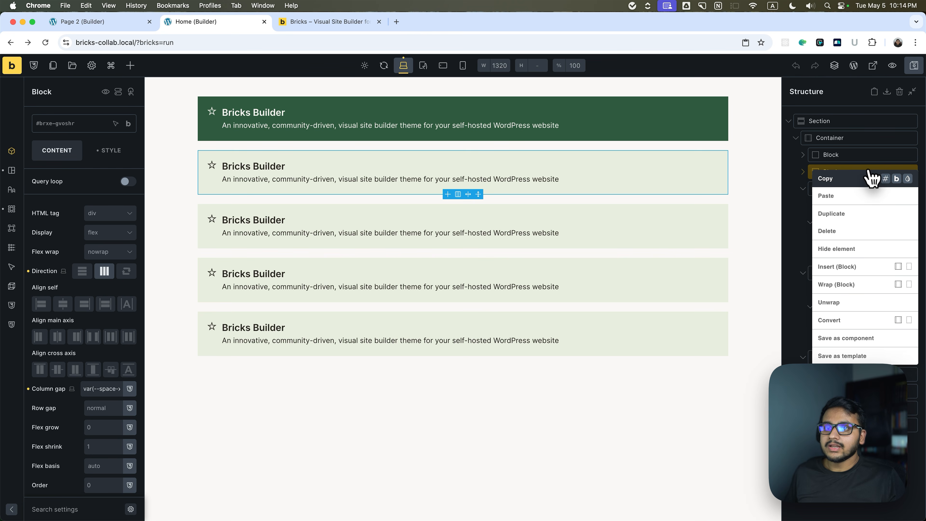
pyautogui.click(834, 180)
# On Page 2, add a section with a container and paste the copied block into that container.
pyautogui.click(105, 25)
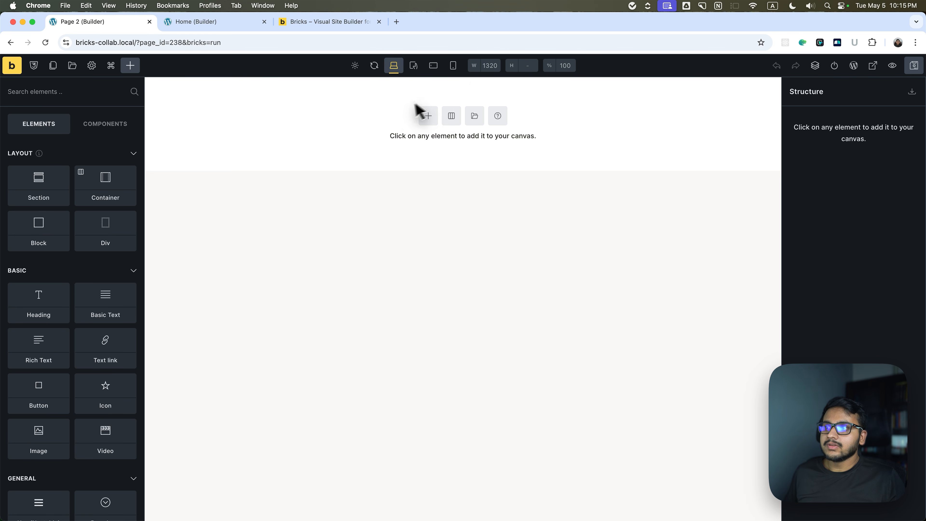
pyautogui.click(426, 114)
pyautogui.click(831, 138)
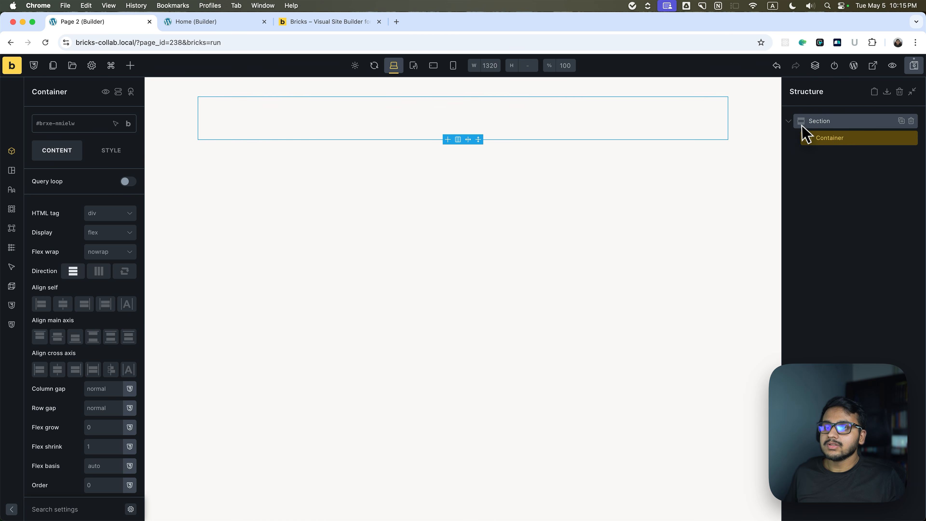
pyautogui.click(853, 161)
pyautogui.click(849, 139)
pyautogui.click(874, 91)
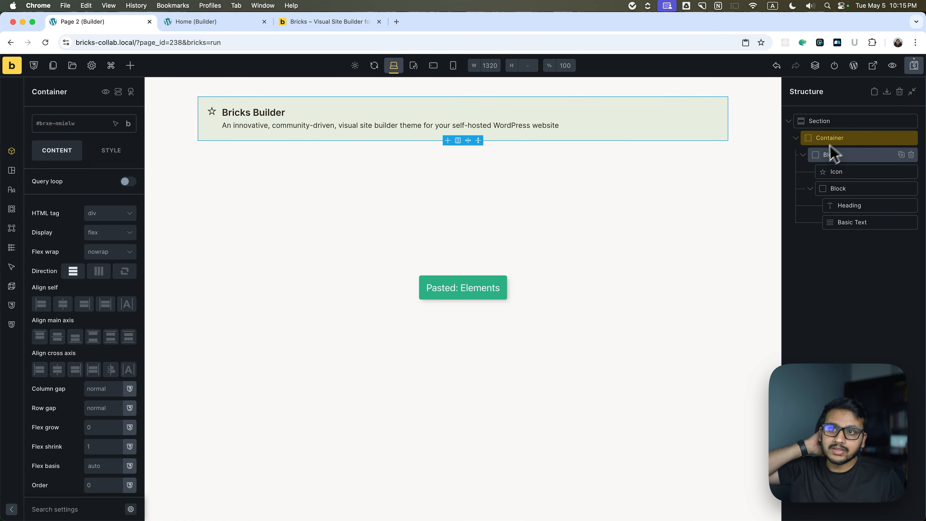
# Collapse the pasted block in the Page 2 structure and duplicate it four times.
pyautogui.click(803, 155)
pyautogui.click(804, 155)
pyautogui.click(817, 157)
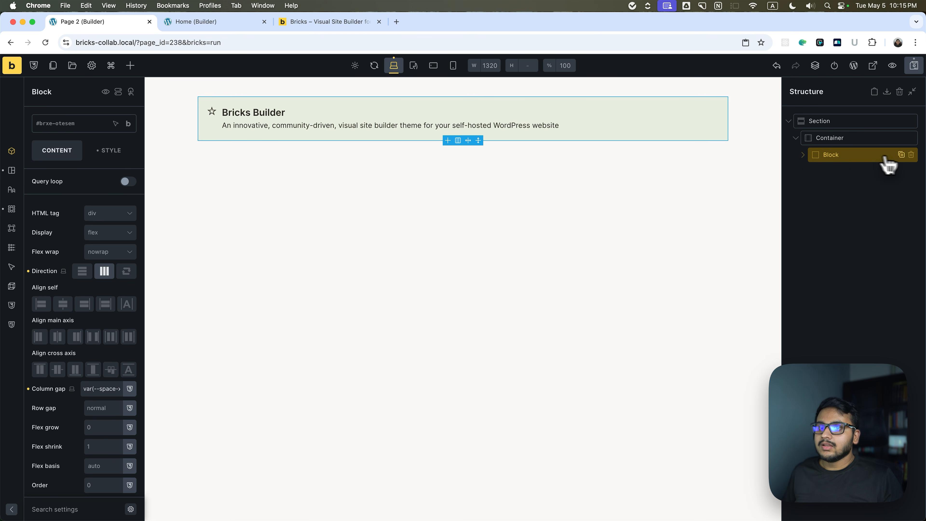
pyautogui.click(900, 155)
pyautogui.click(901, 156)
pyautogui.click(900, 156)
pyautogui.click(901, 156)
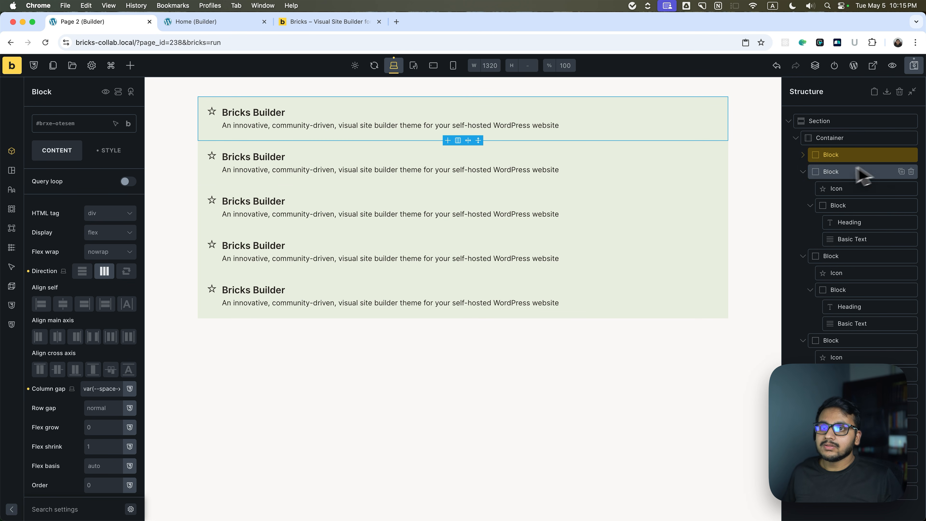
# Collapse the four duplicated blocks in the structure and check the second and third blocks.
pyautogui.click(803, 172)
pyautogui.click(803, 189)
pyautogui.click(803, 207)
pyautogui.click(802, 223)
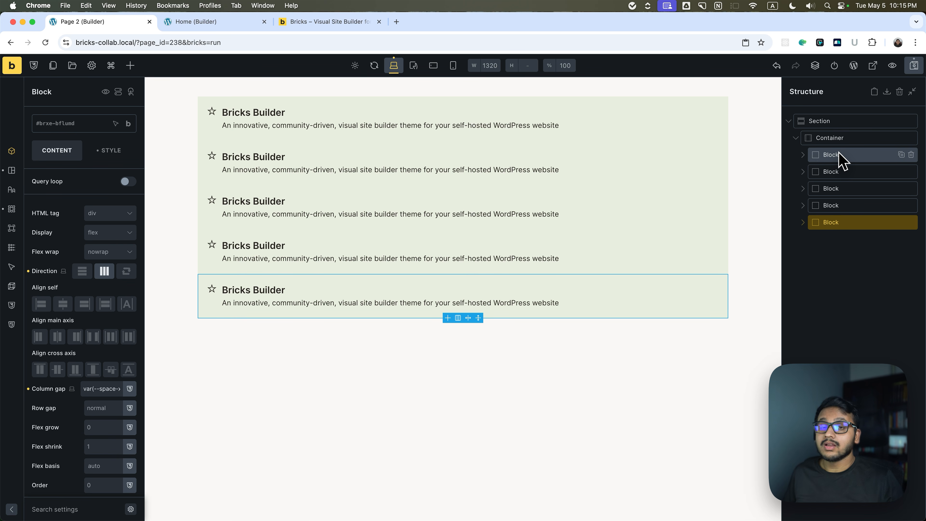
pyautogui.click(836, 171)
pyautogui.click(833, 187)
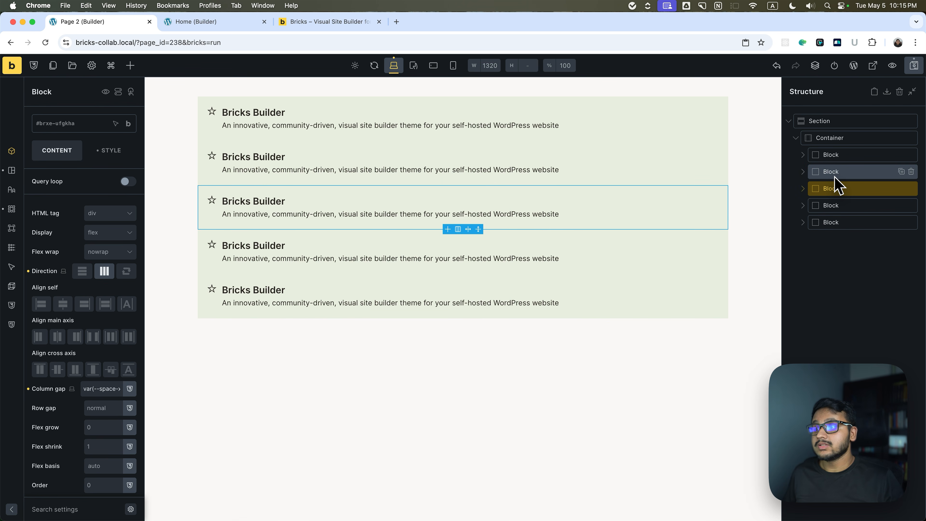
# Set the first block's background color to var(--success).
pyautogui.click(834, 155)
pyautogui.click(116, 150)
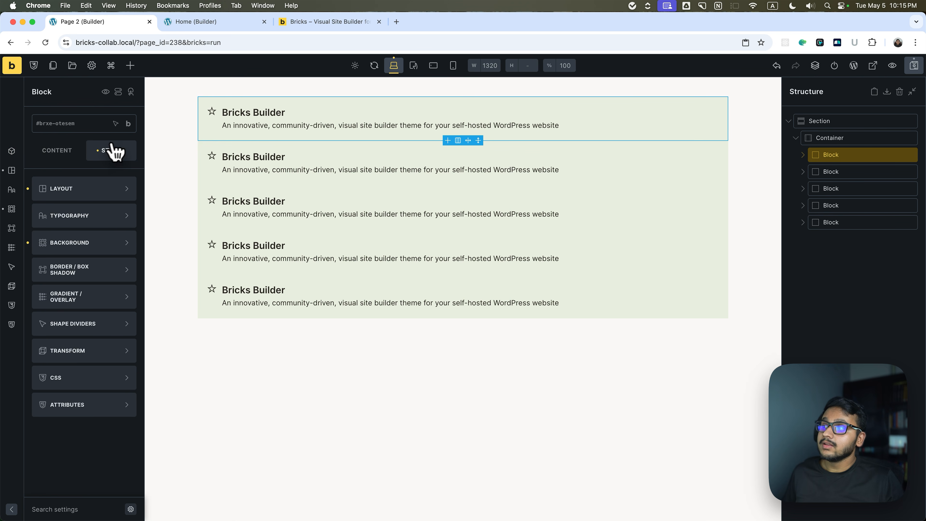
pyautogui.click(69, 243)
pyautogui.click(71, 231)
pyautogui.click(76, 373)
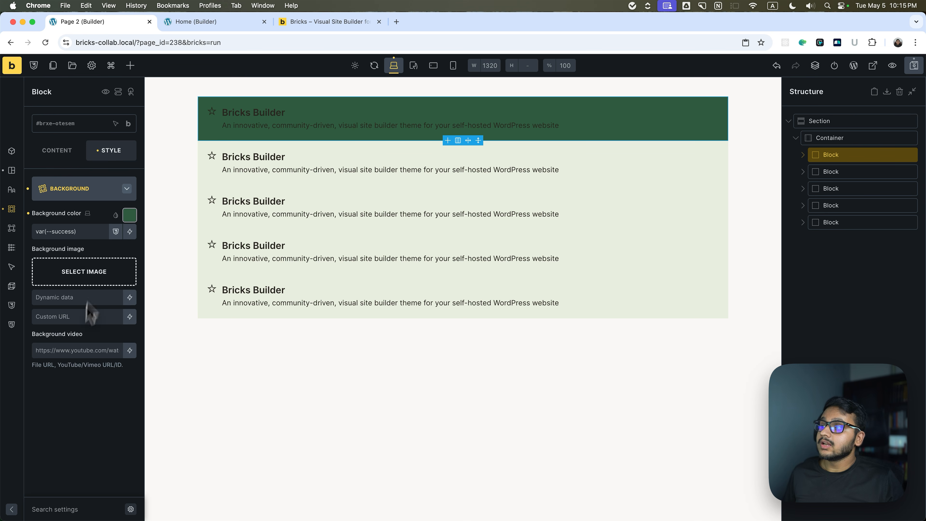
# Set the first block's typography color to the palette's primary foreground variable.
pyautogui.click(126, 188)
pyautogui.click(107, 213)
pyautogui.click(129, 215)
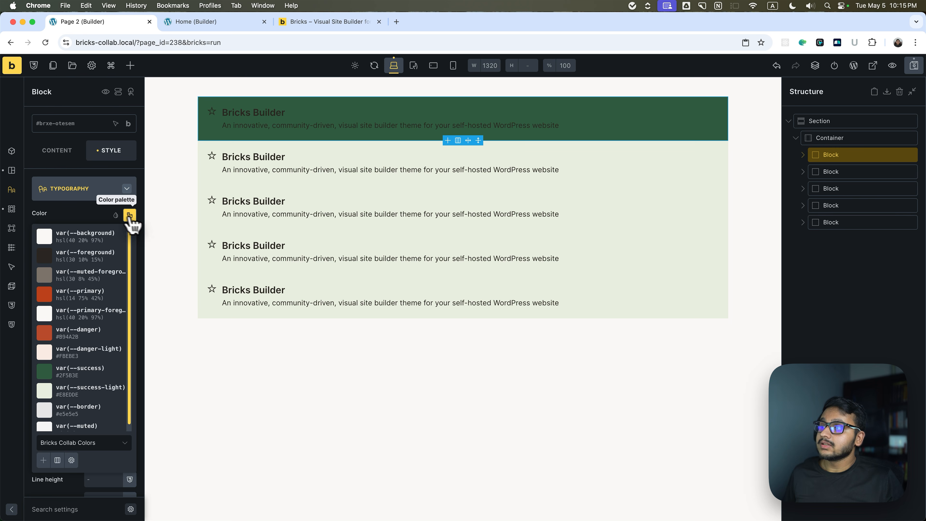
pyautogui.scroll(-1, 93, 394)
pyautogui.scroll(1, 76, 290)
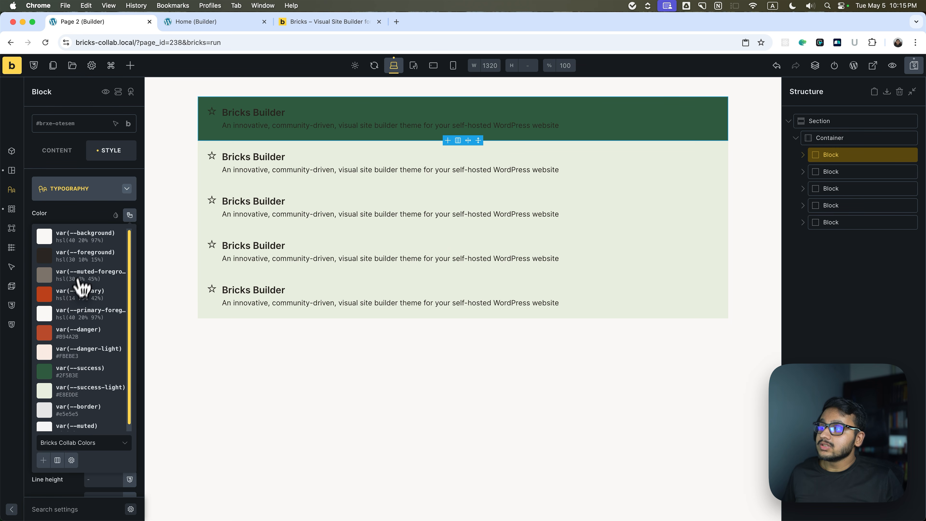
pyautogui.click(84, 313)
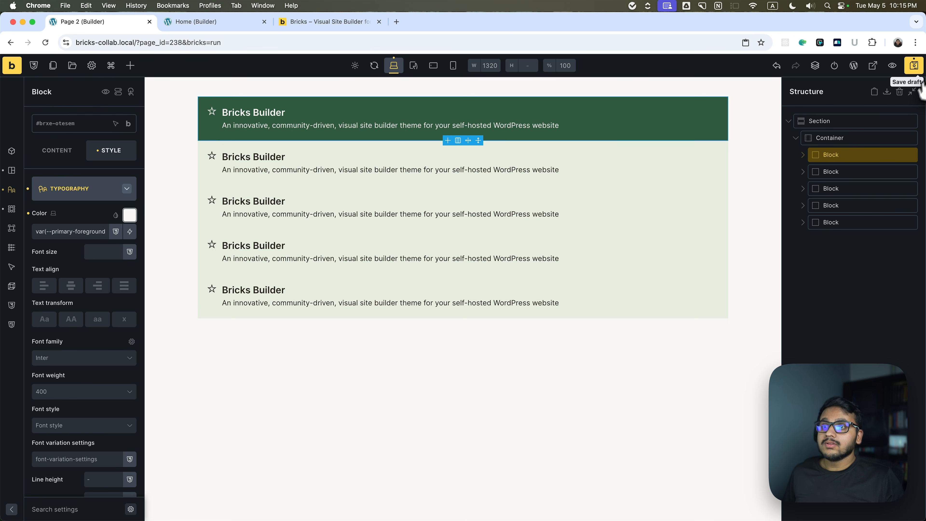
# Go through the four light green blocks in turn to compare them with the restyled first block.
pyautogui.click(851, 175)
pyautogui.click(847, 192)
pyautogui.click(845, 206)
pyautogui.click(844, 222)
pyautogui.click(843, 206)
pyautogui.click(844, 190)
pyautogui.click(843, 170)
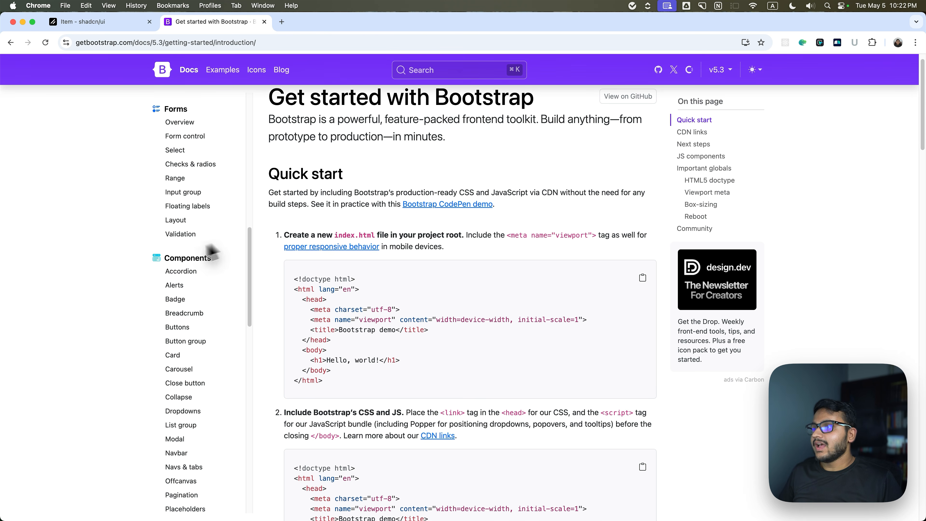
# Open the Accordion component in the Bootstrap documentation and view its example.
pyautogui.click(161, 69)
pyautogui.click(187, 69)
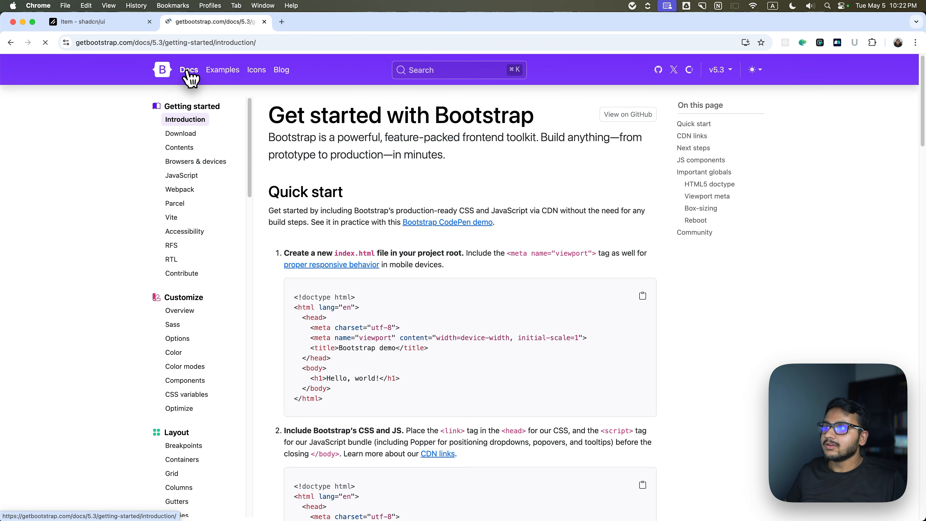
pyautogui.scroll(-10, 176, 277)
pyautogui.scroll(-8, 175, 289)
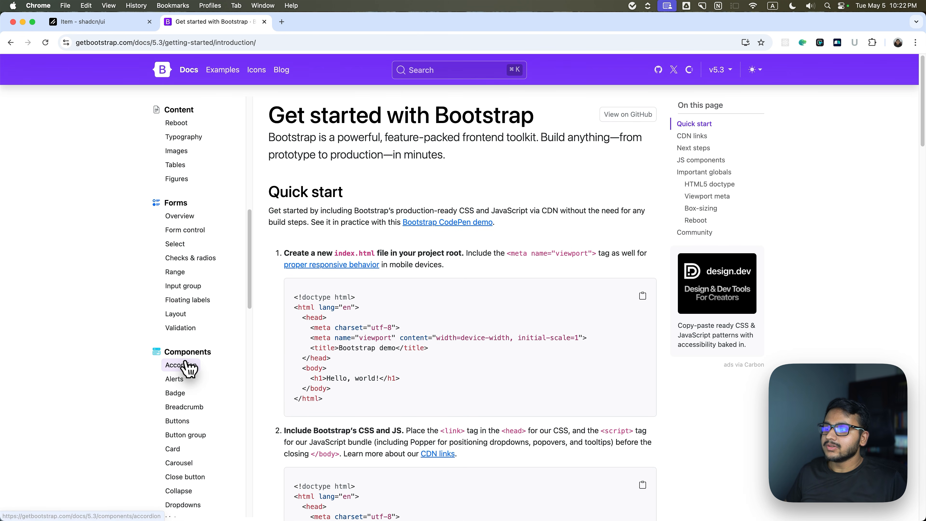
pyautogui.click(181, 364)
pyautogui.scroll(-6, 336, 354)
pyautogui.scroll(-1, 334, 346)
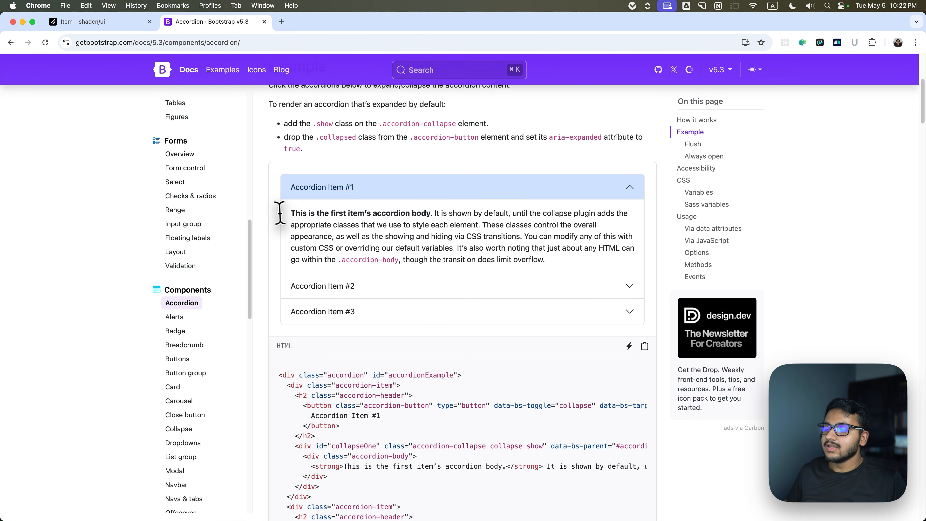
pyautogui.scroll(1, 364, 226)
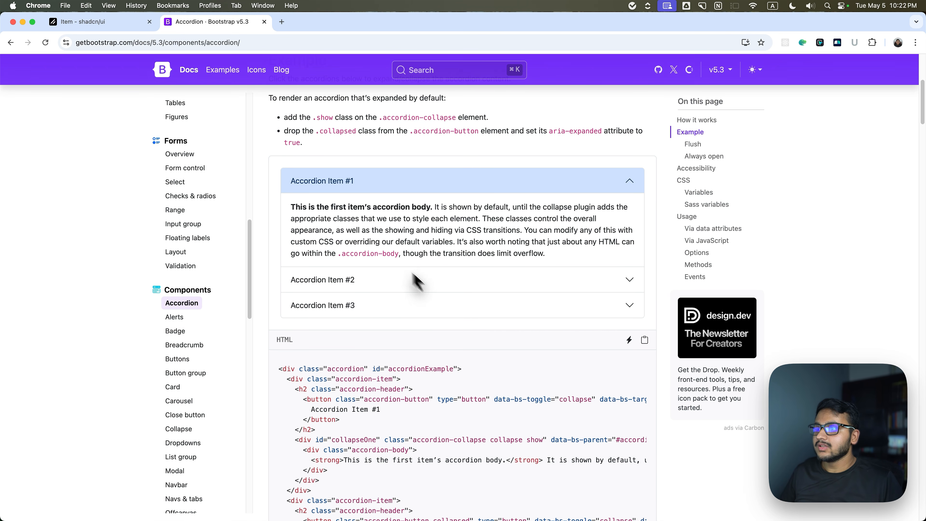
pyautogui.scroll(-4, 349, 299)
# View the alert examples on Bootstrap's Alerts page and the button variants on its Buttons page.
pyautogui.click(175, 315)
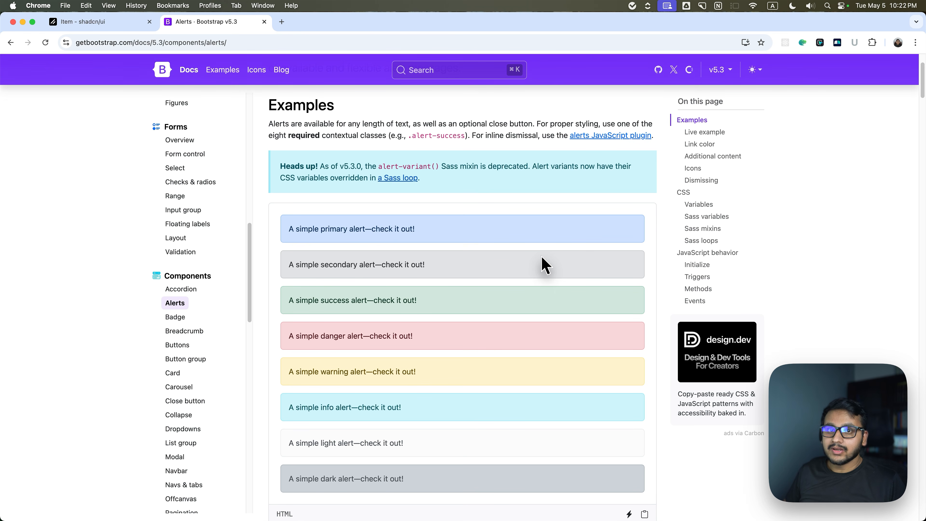
pyautogui.scroll(-2, 504, 263)
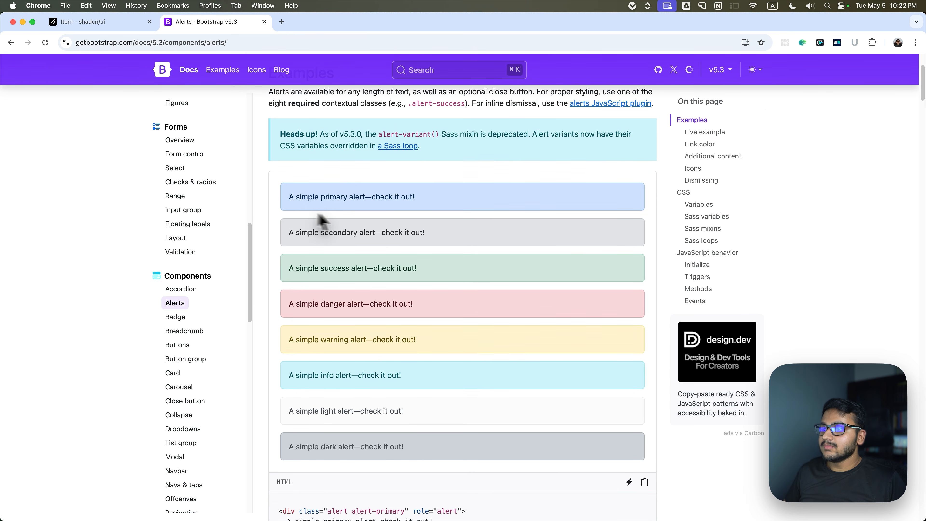
pyautogui.scroll(-5, 282, 322)
pyautogui.click(177, 317)
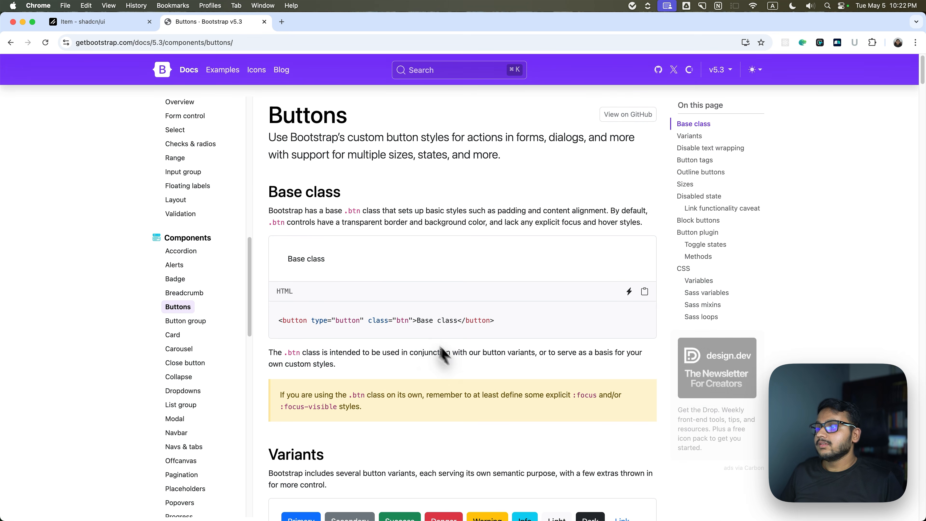
pyautogui.scroll(-3, 382, 295)
pyautogui.scroll(-3, 355, 333)
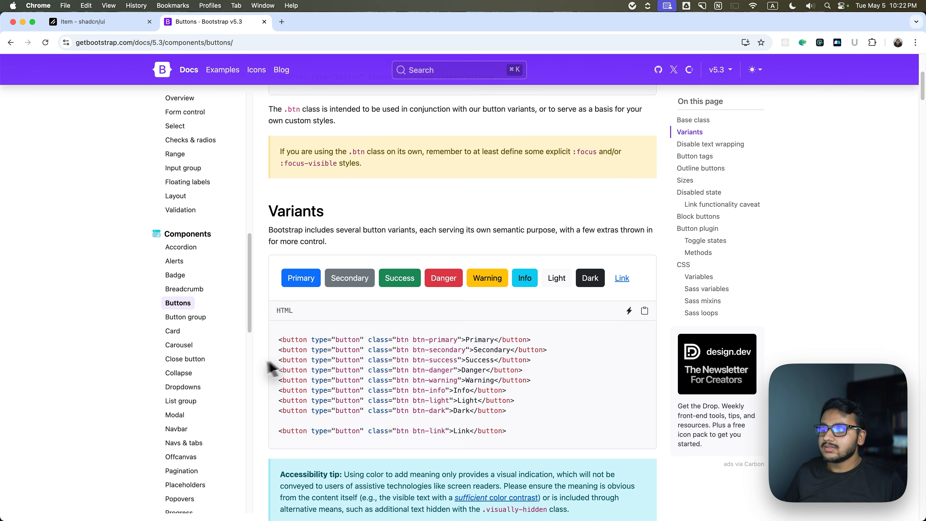
# Look through Bootstrap's Button group, Card and Carousel component pages and their examples.
pyautogui.click(196, 317)
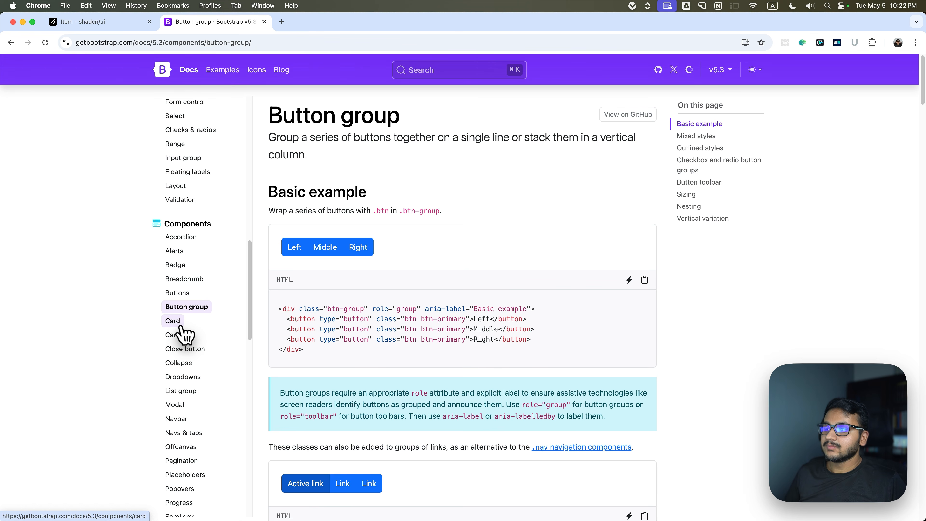
pyautogui.click(196, 320)
pyautogui.scroll(-10, 337, 296)
pyautogui.scroll(7, 325, 242)
pyautogui.scroll(-2, 336, 313)
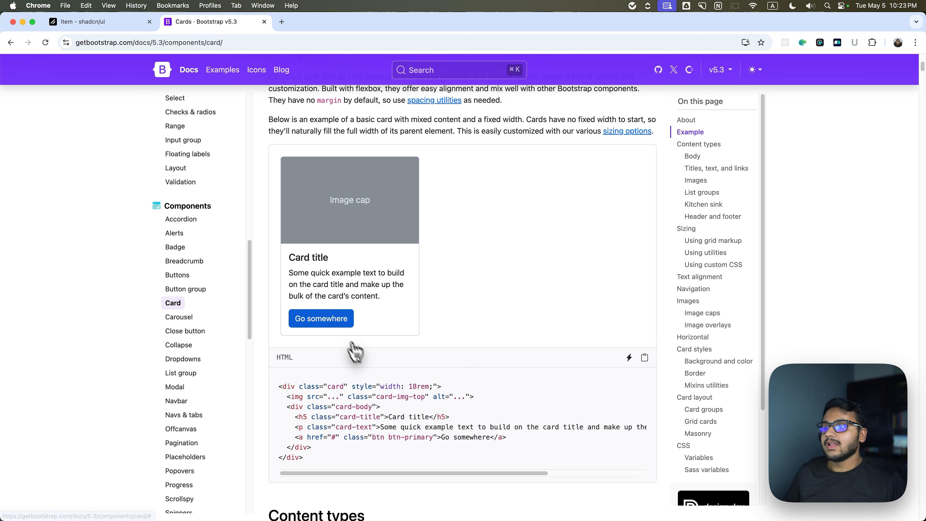
pyautogui.click(195, 317)
pyautogui.scroll(-5, 366, 307)
pyautogui.scroll(5, 365, 308)
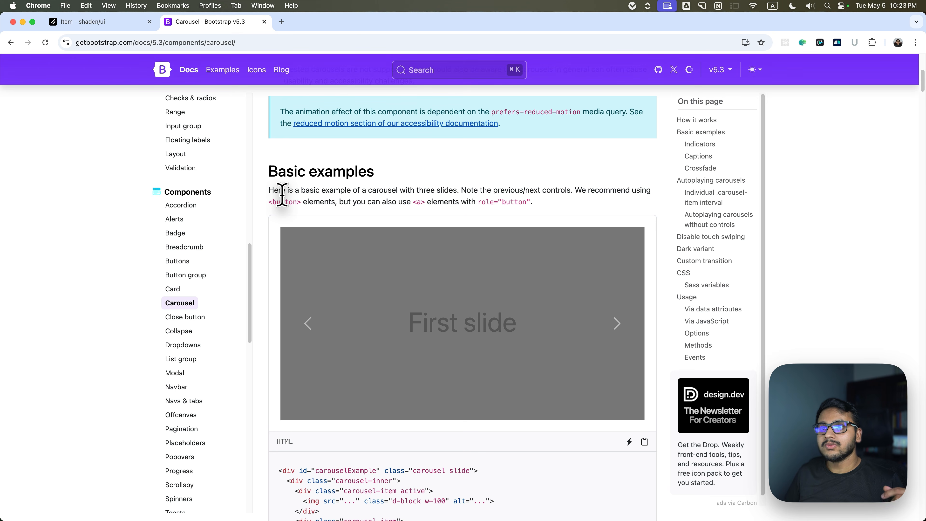
# Switch to the shadcn/ui documentation and open the Alert page from its components overview.
pyautogui.hotkey('ctrl', 'shift', 'Tab')
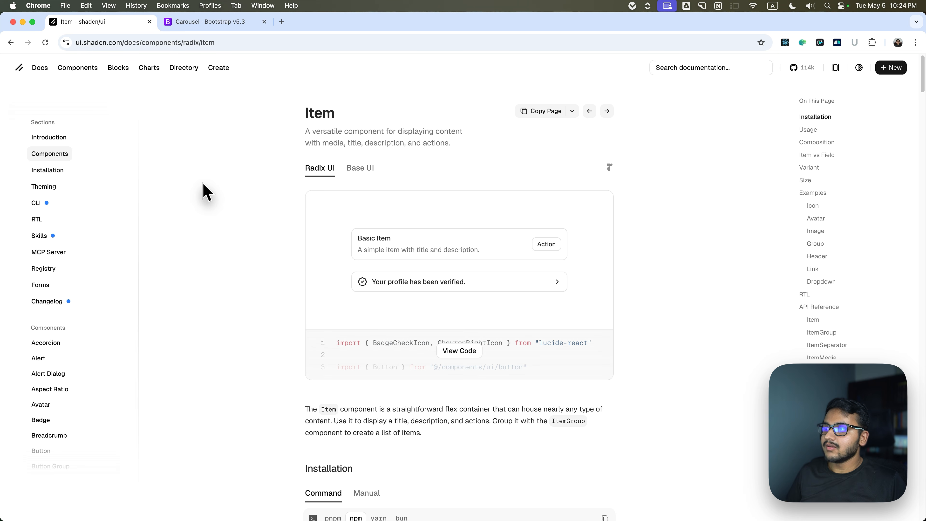
pyautogui.scroll(-10, 203, 192)
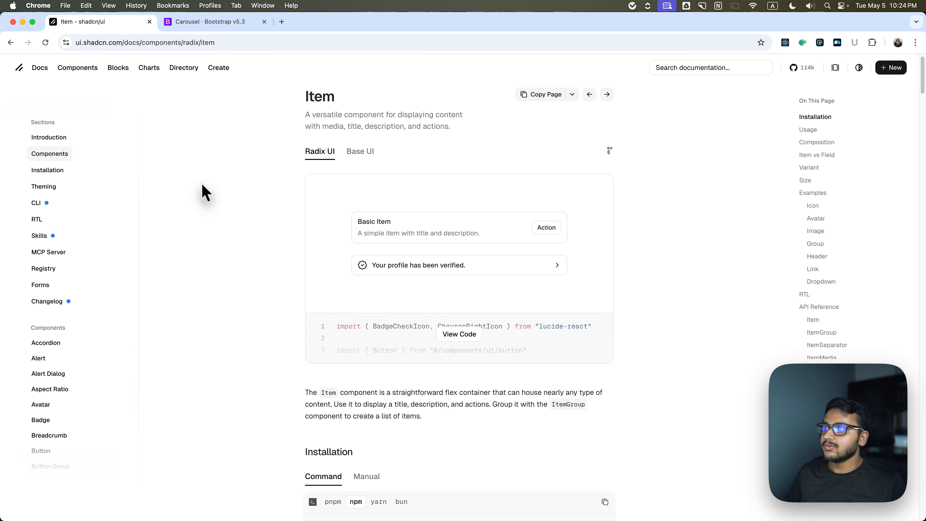
pyautogui.click(68, 157)
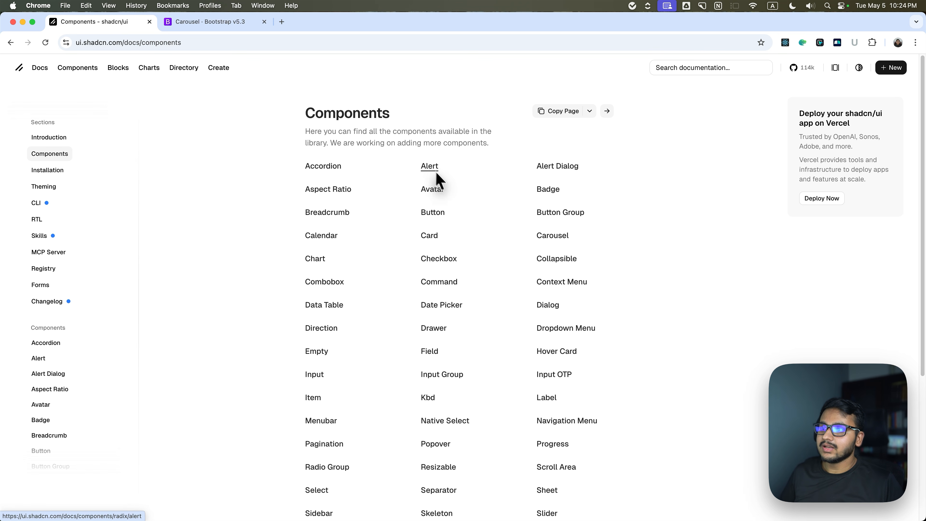
pyautogui.click(425, 166)
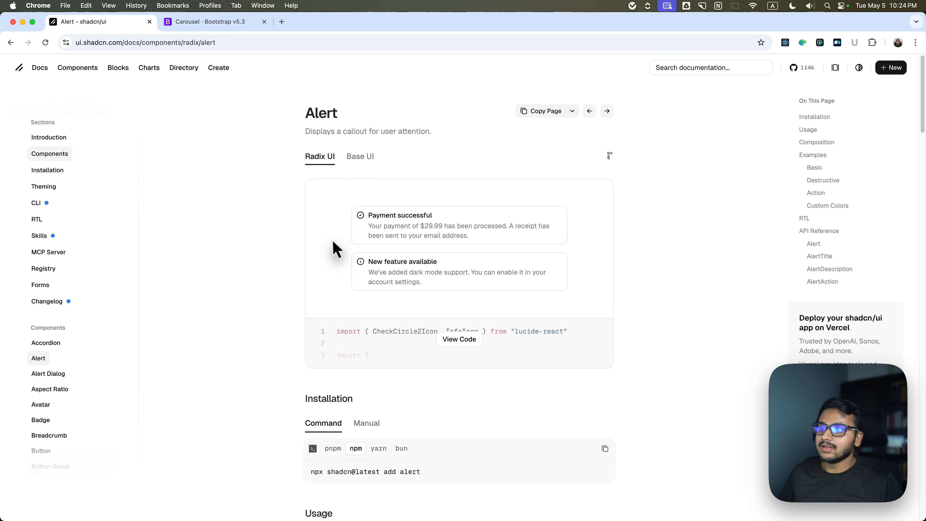
pyautogui.scroll(-1, 360, 206)
pyautogui.scroll(-1, 279, 267)
pyautogui.scroll(1, 279, 268)
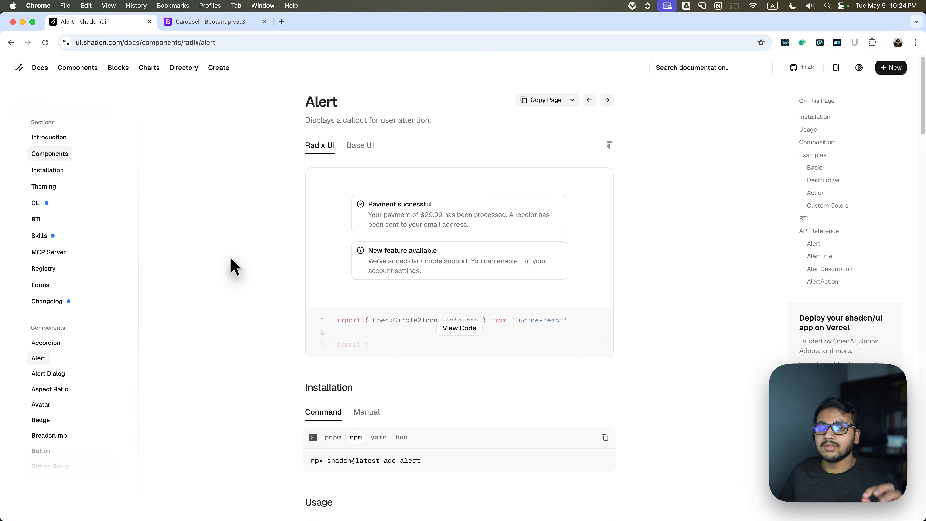
# Examine the Alert examples and show the code of the Destructive variant.
pyautogui.scroll(-1, 271, 261)
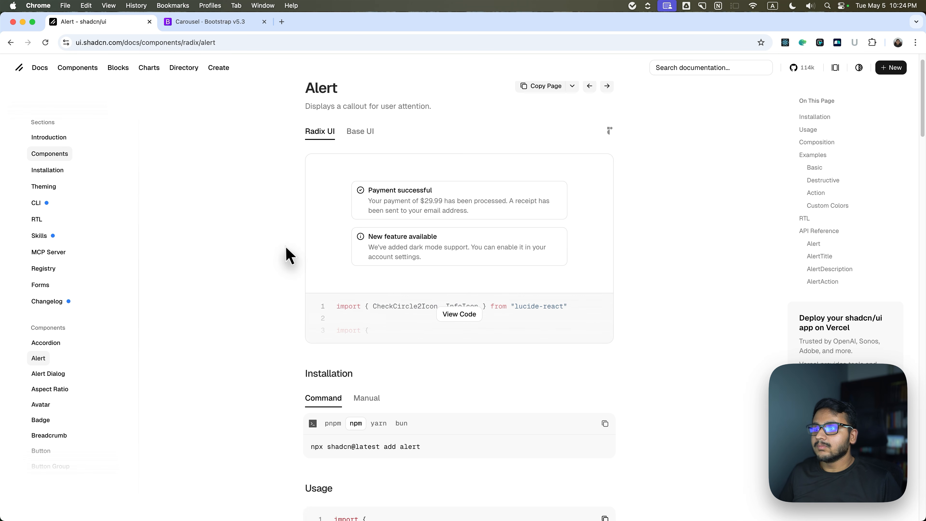
pyautogui.scroll(-10, 287, 254)
pyautogui.scroll(-15, 287, 254)
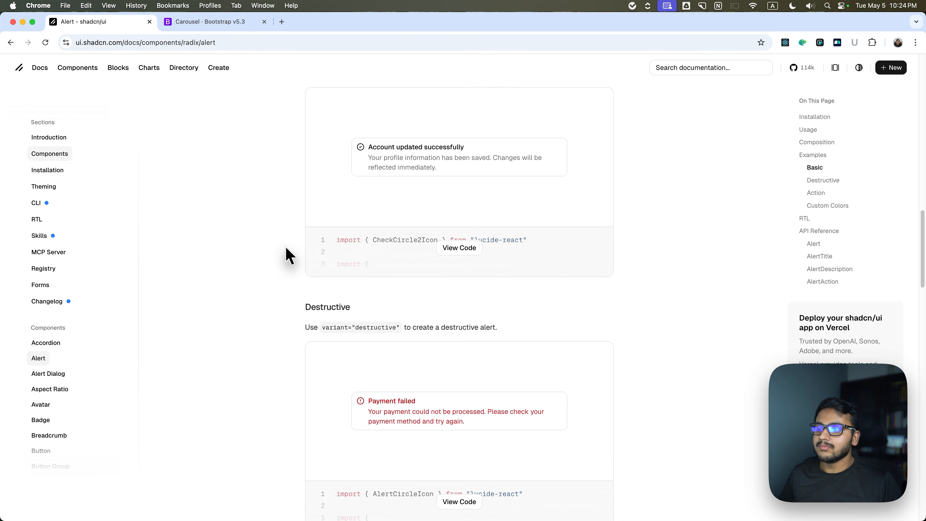
pyautogui.scroll(7, 419, 252)
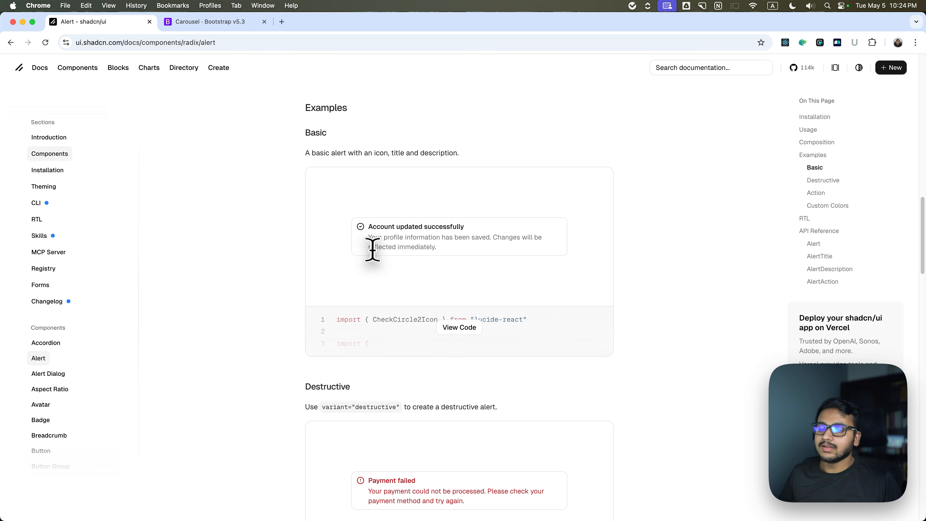
pyautogui.scroll(-1, 366, 241)
pyautogui.scroll(-10, 366, 242)
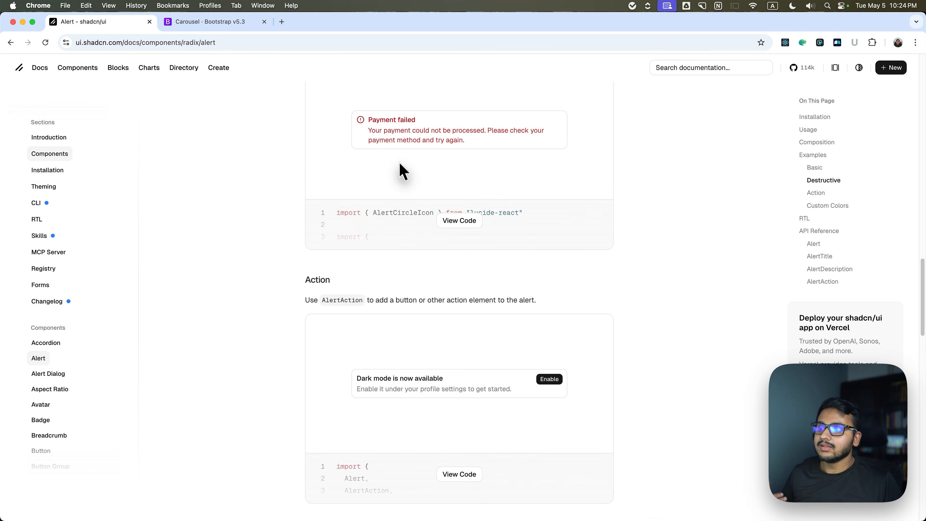
pyautogui.scroll(1, 419, 200)
pyautogui.click(455, 238)
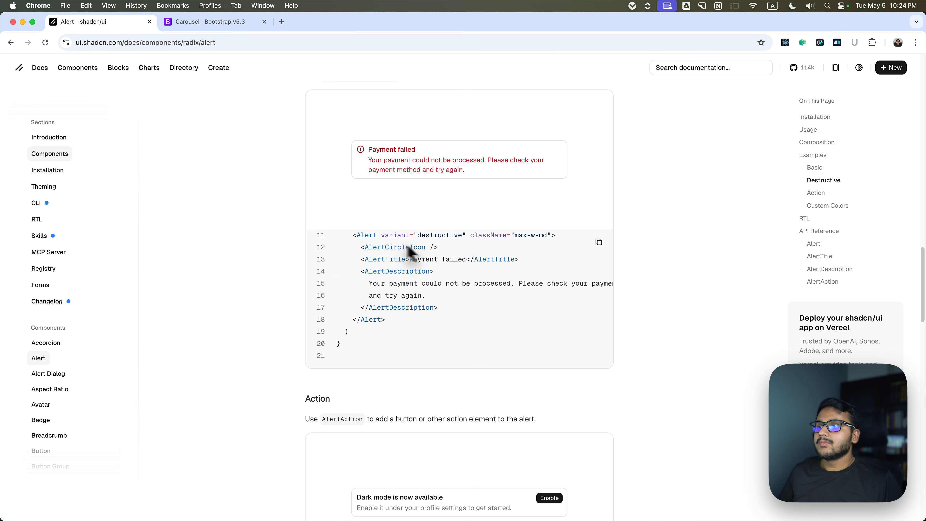
pyautogui.scroll(-10, 309, 278)
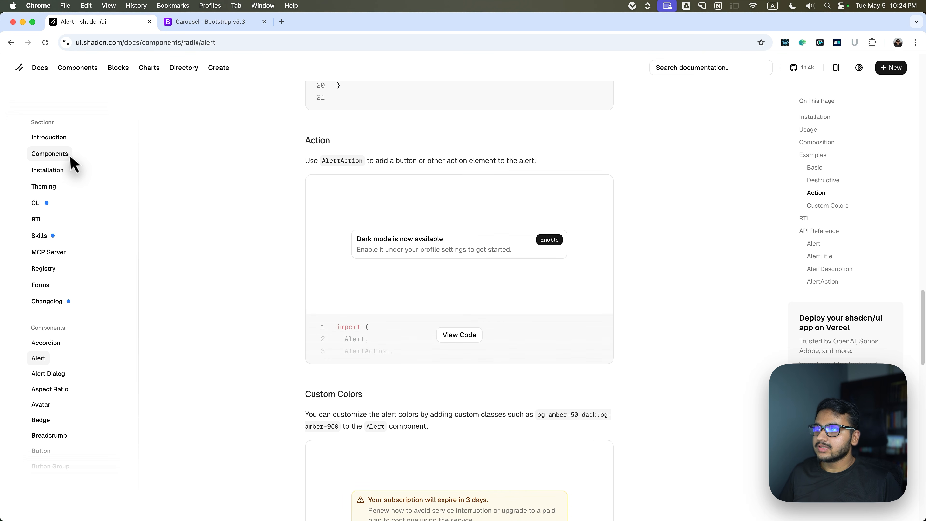
# Browse the shadcn/ui component pages from Avatar through Badge and Breadcrumb to Button.
pyautogui.scroll(-5, 69, 175)
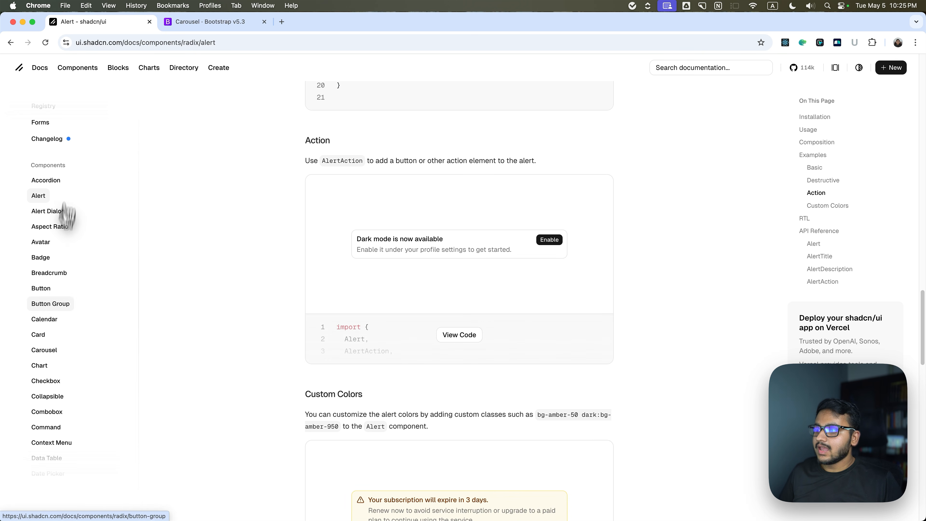
pyautogui.click(42, 242)
pyautogui.click(42, 258)
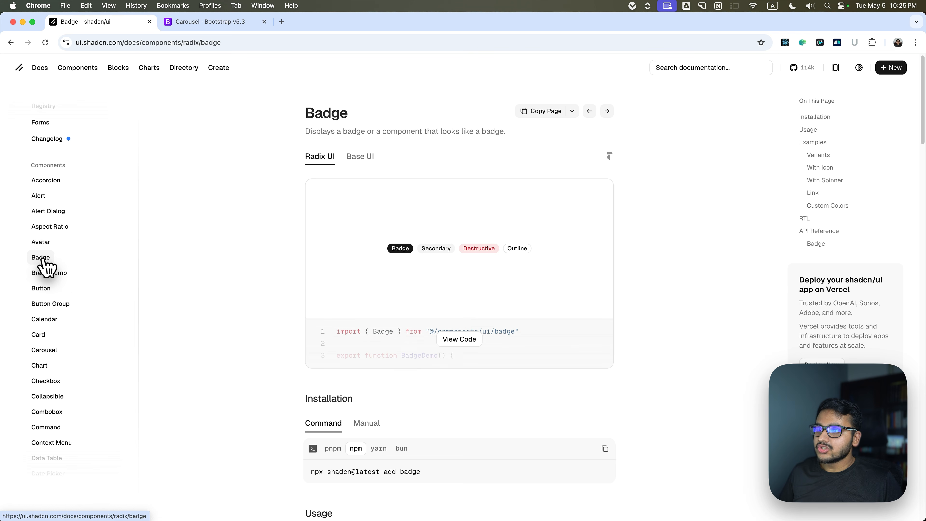
pyautogui.click(43, 273)
pyautogui.click(41, 290)
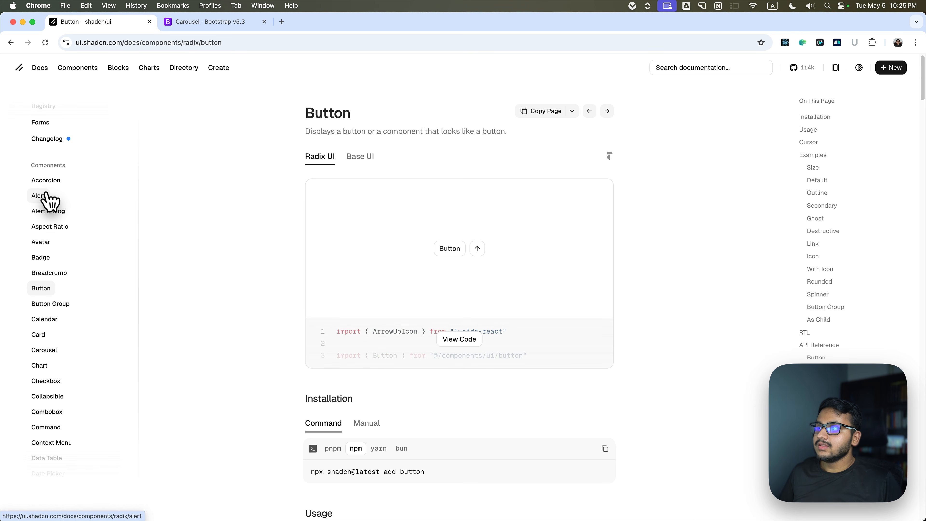
# Browse the shadcn/ui component list beyond Button and open the Item component page.
pyautogui.scroll(-10, 42, 296)
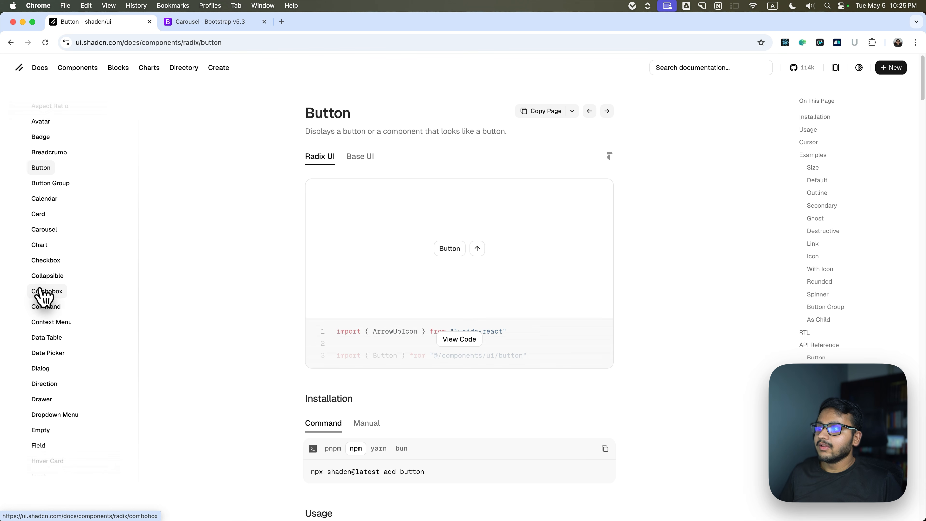
pyautogui.scroll(-3, 40, 288)
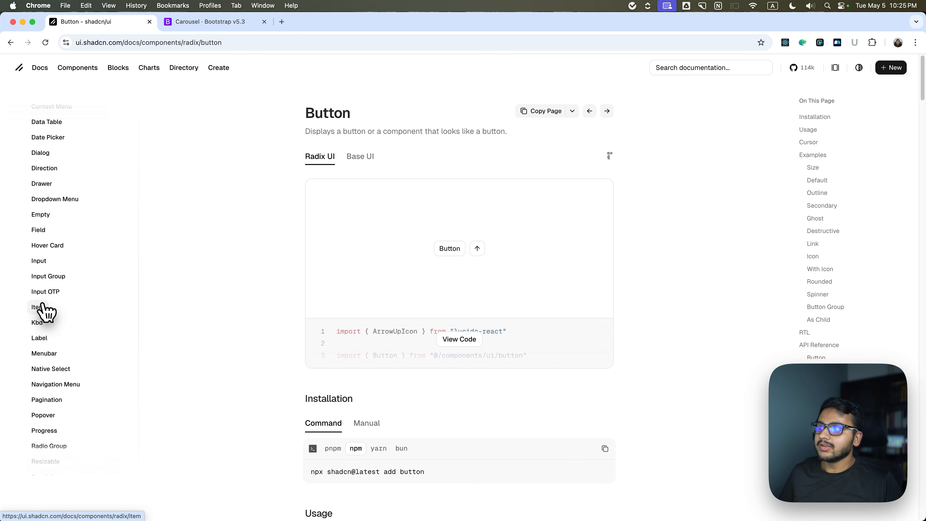
pyautogui.scroll(7, 48, 310)
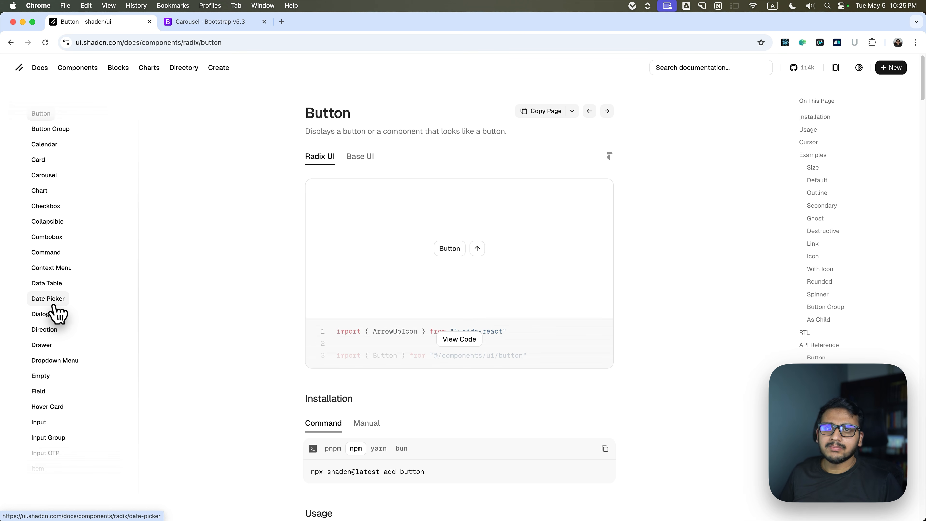
pyautogui.scroll(-3, 51, 343)
pyautogui.scroll(-3, 52, 358)
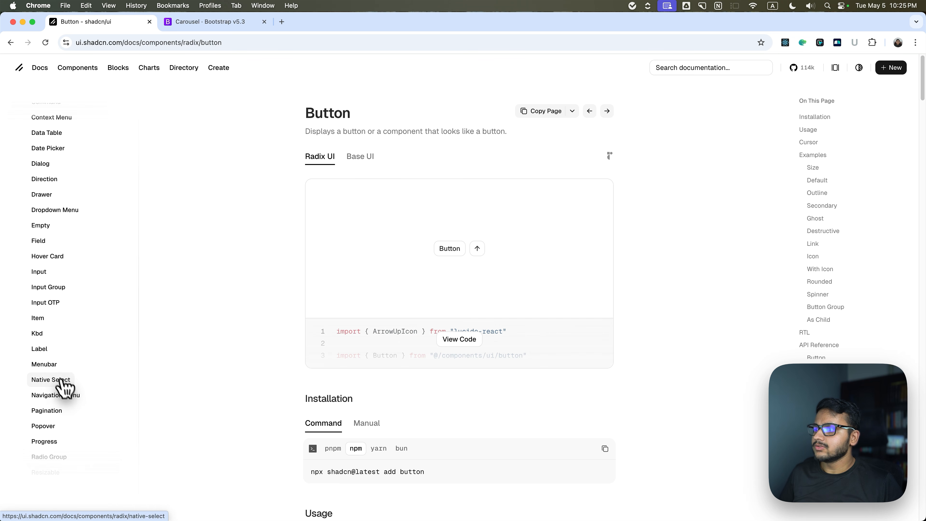
pyautogui.click(39, 319)
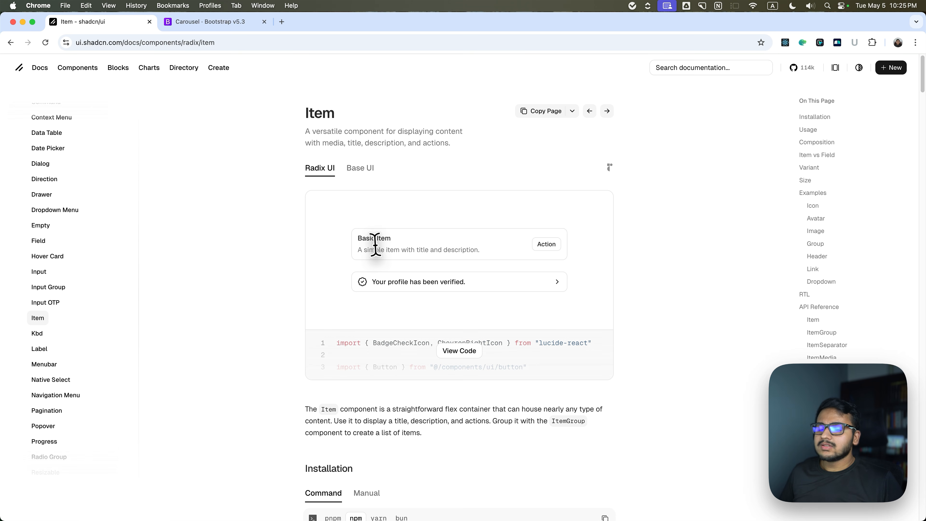
# Examine the Item component's preview, installation command, usage code and composition tree.
pyautogui.scroll(-5, 366, 252)
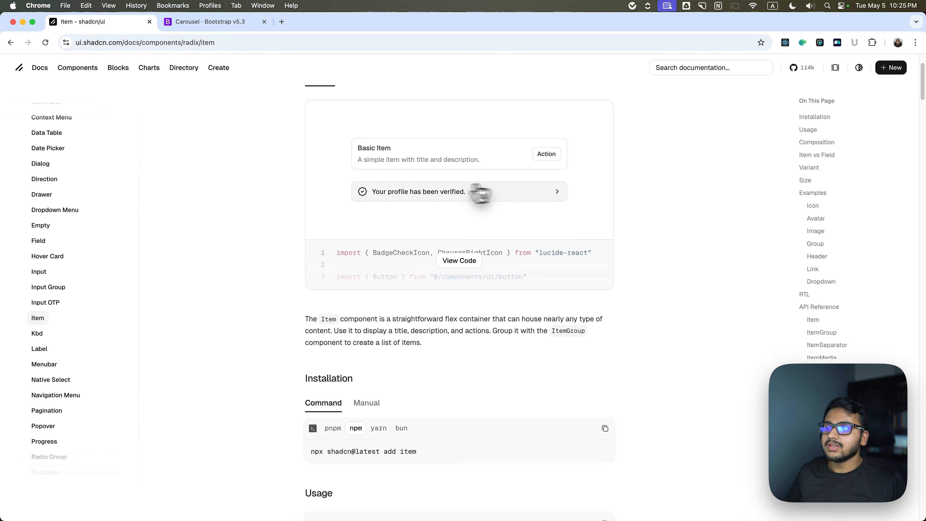
pyautogui.scroll(-3, 437, 225)
pyautogui.scroll(1, 364, 221)
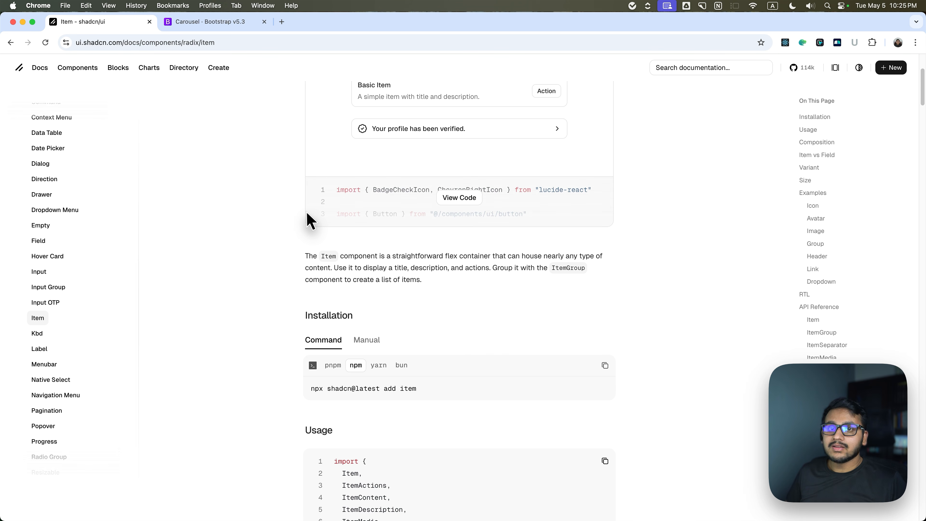
pyautogui.scroll(-10, 307, 212)
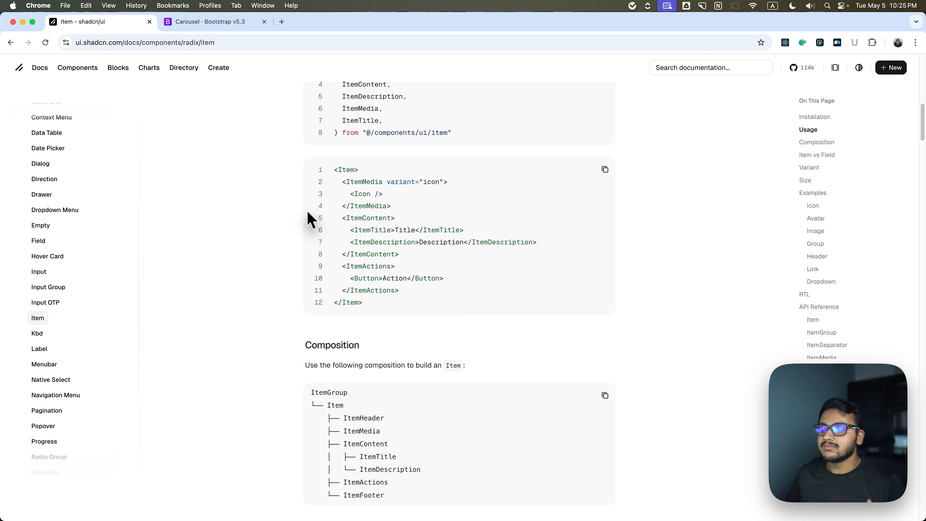
pyautogui.scroll(1, 307, 219)
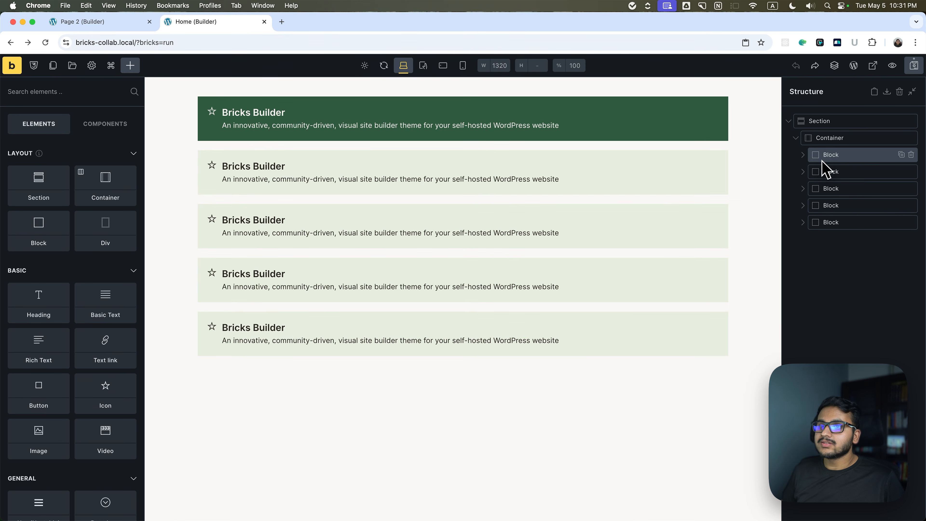
# Delete the four duplicate light-green blocks, keeping only the first dark-green block in the container.
pyautogui.click(875, 172)
pyautogui.click(911, 171)
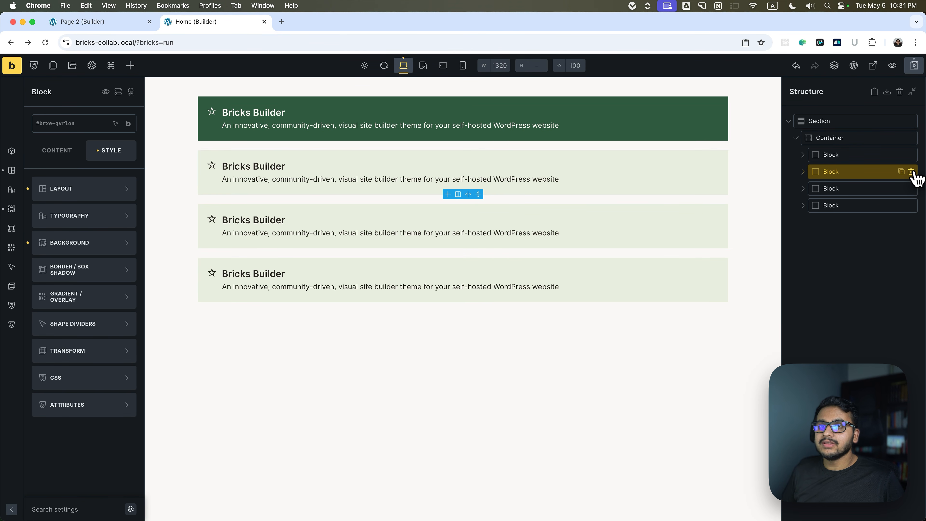
pyautogui.click(911, 171)
pyautogui.click(910, 172)
pyautogui.click(910, 172)
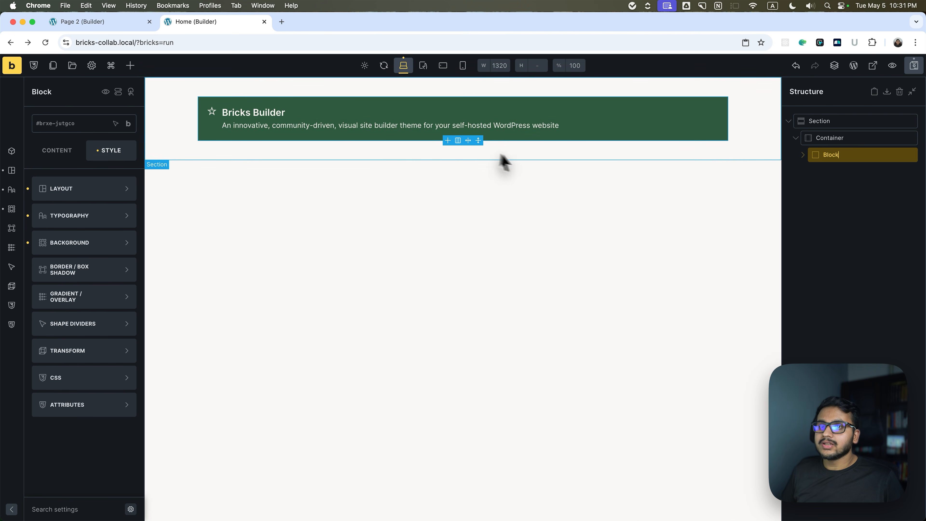
# Clear the remaining block's layout, typography and background styles, and reset its direction and column gap.
pyautogui.click(27, 188)
pyautogui.click(27, 216)
pyautogui.click(28, 242)
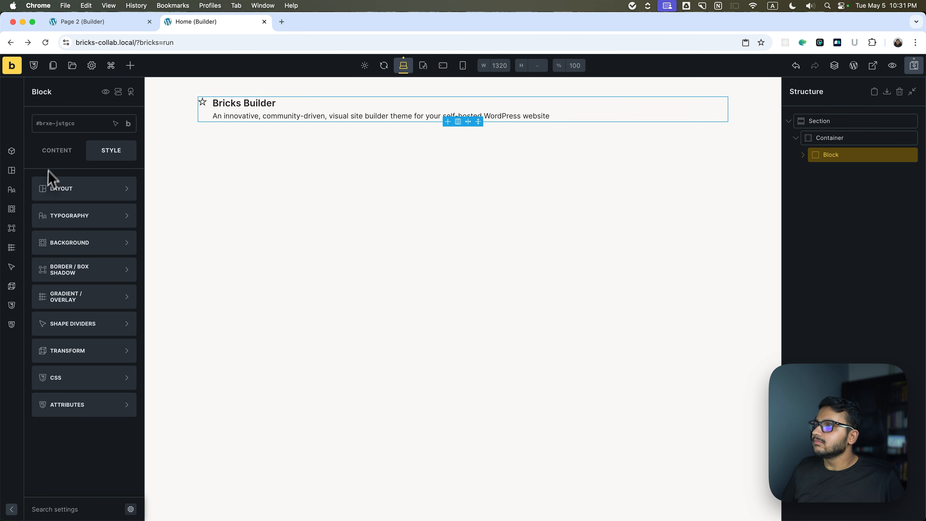
pyautogui.click(57, 150)
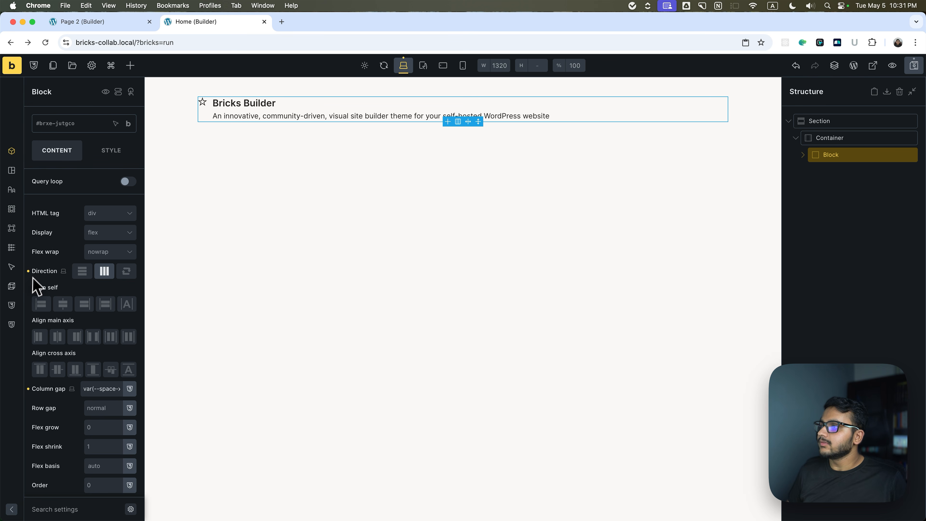
pyautogui.click(73, 271)
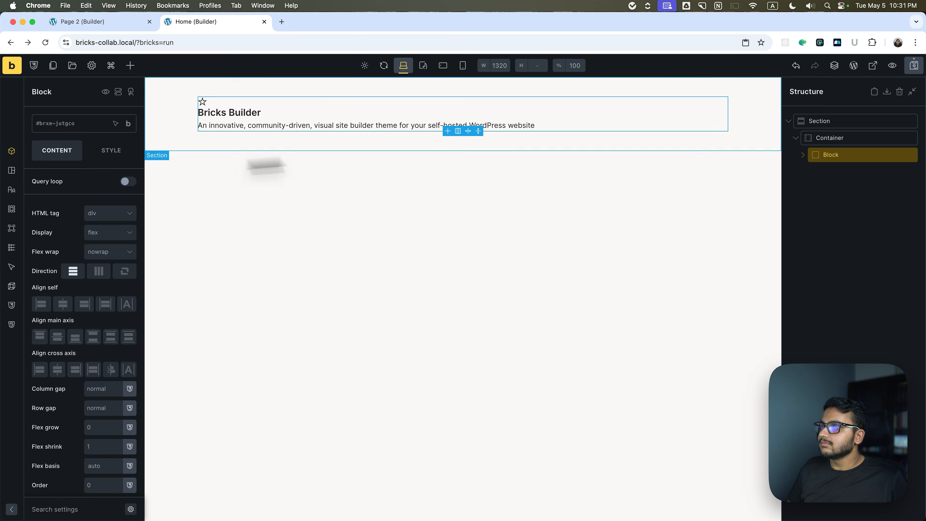
# Expand the block and clear the selected icon from its Icon element.
pyautogui.click(802, 155)
pyautogui.click(825, 171)
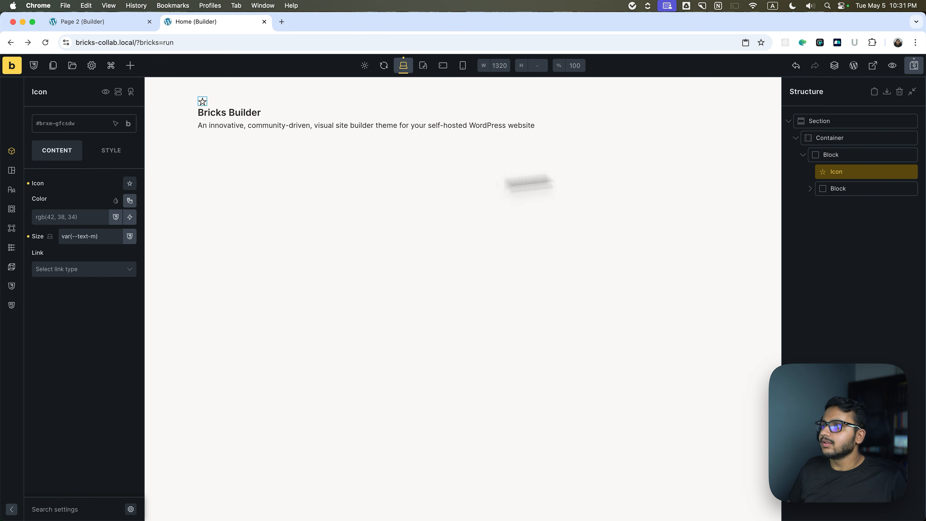
pyautogui.click(28, 184)
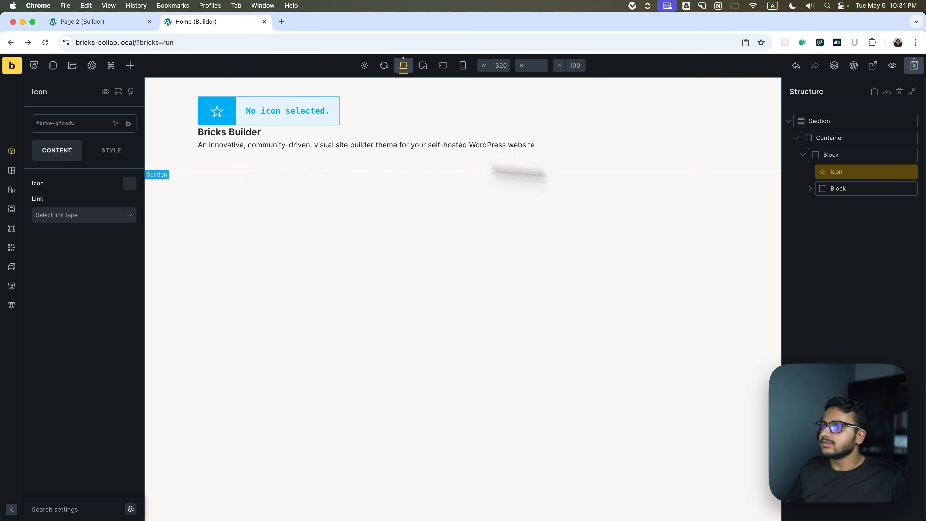
# Clear the text of the Heading and Basic Text elements inside the nested block.
pyautogui.click(833, 189)
pyautogui.click(838, 211)
pyautogui.click(28, 184)
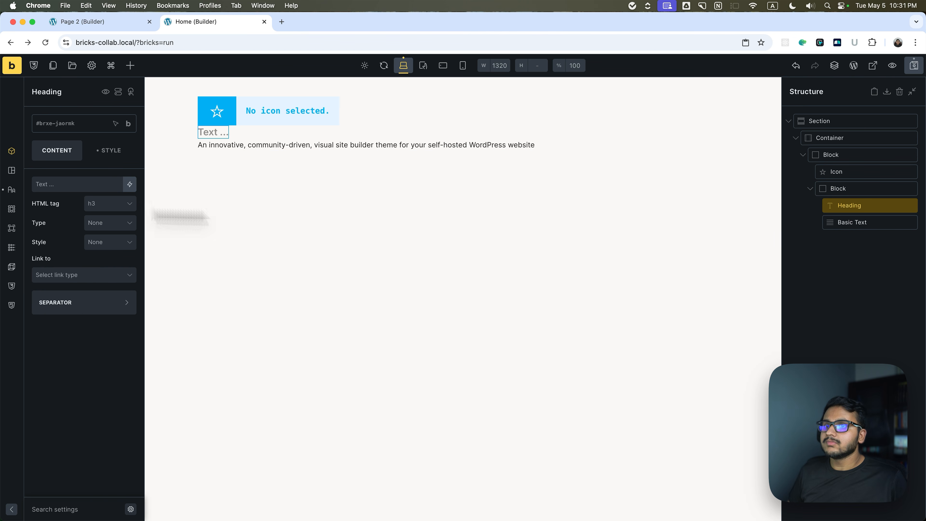
pyautogui.click(833, 222)
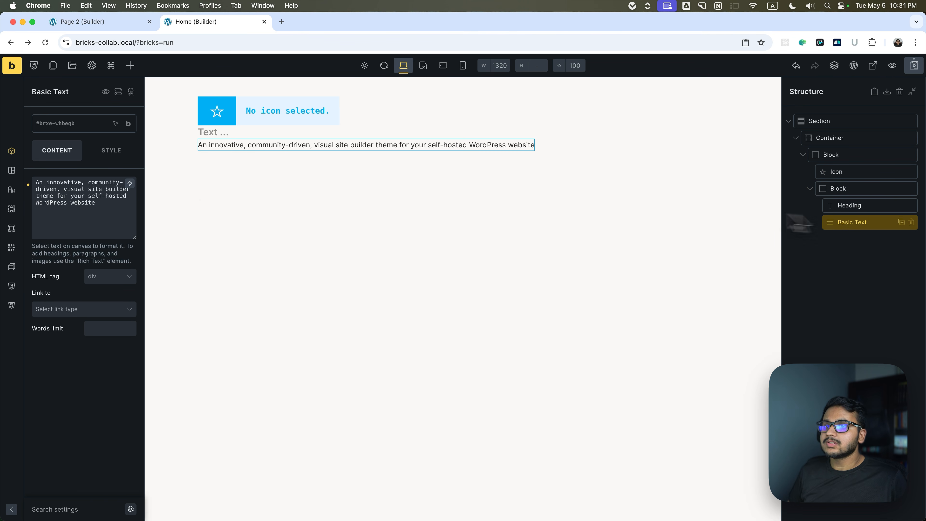
pyautogui.click(30, 185)
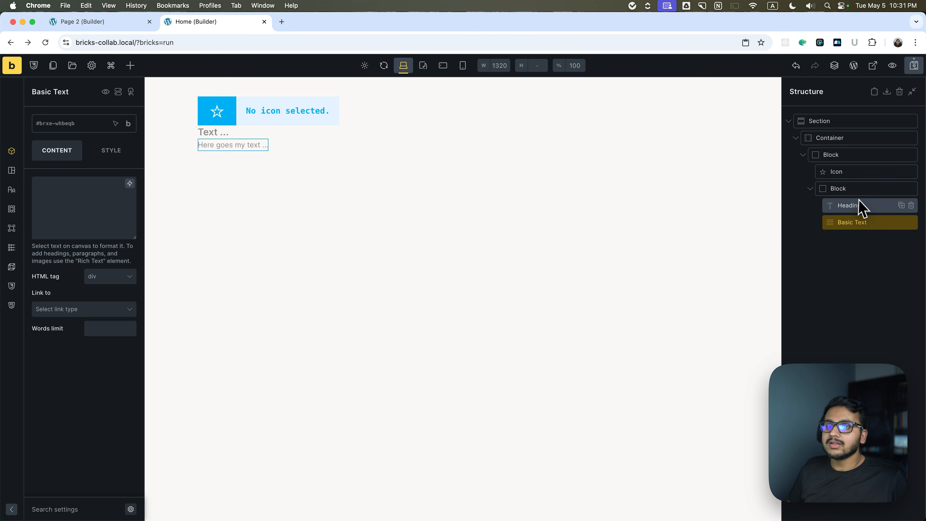
# Undo the clearing of the Basic Text and Heading contents.
pyautogui.press('super+z')
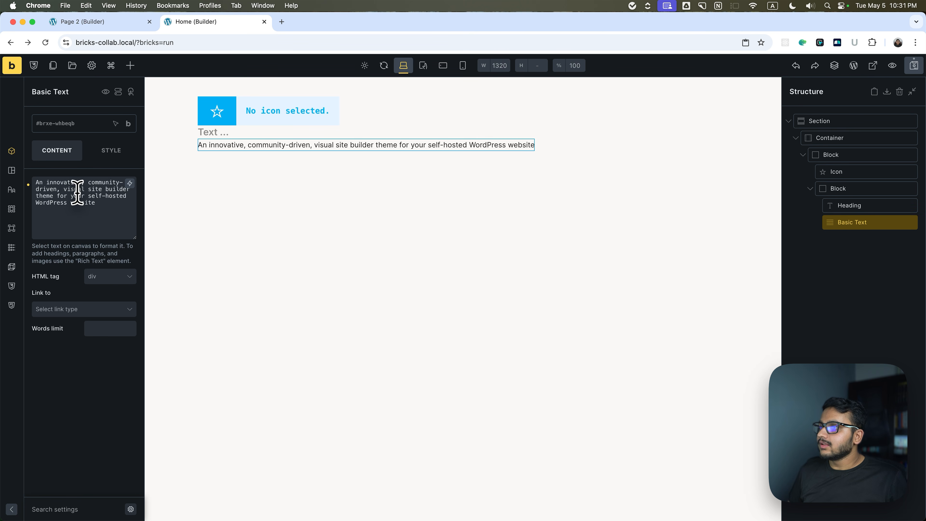
pyautogui.click(852, 206)
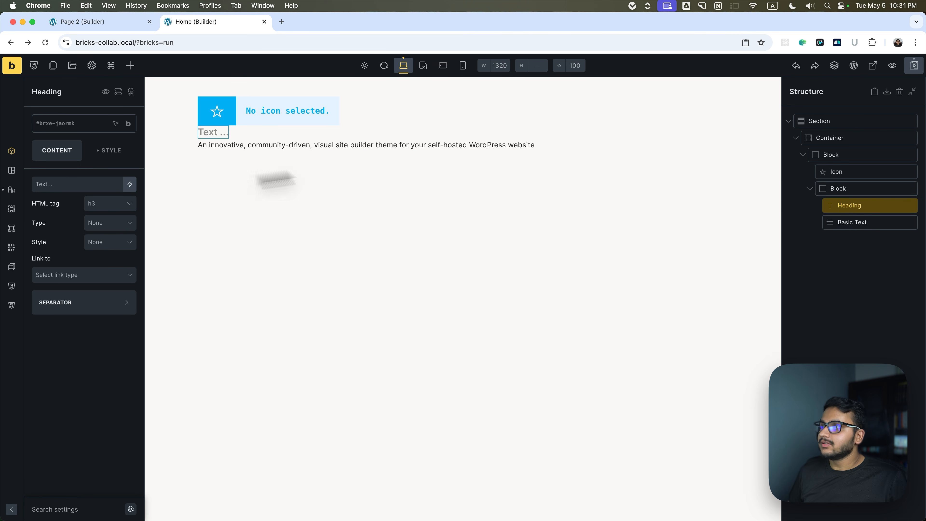
pyautogui.press('super+z')
# Set the Icon element to the address card icon from the Fontawesome - Solid set.
pyautogui.click(835, 176)
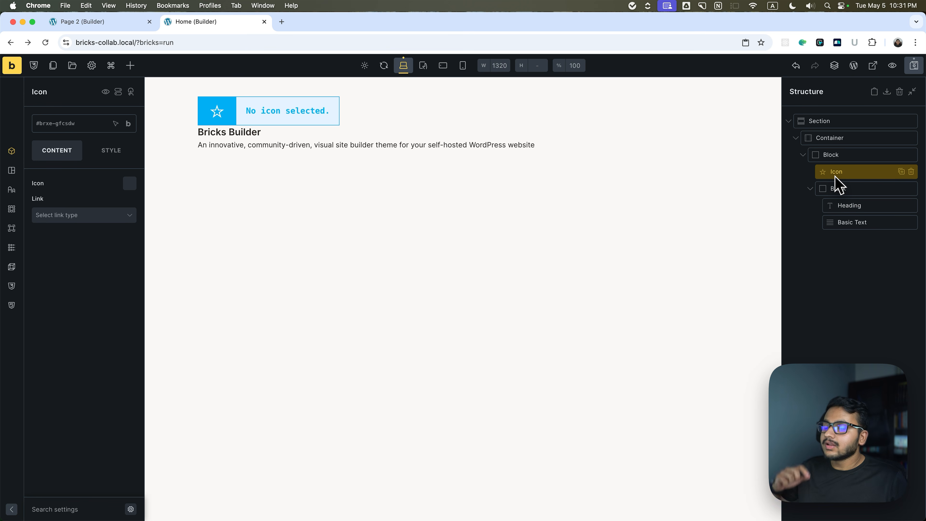
pyautogui.click(828, 156)
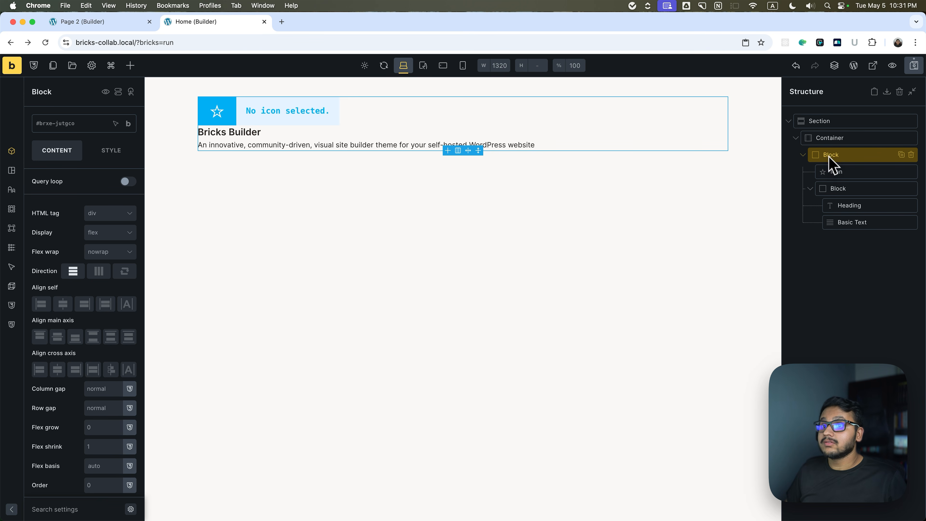
pyautogui.click(833, 171)
pyautogui.click(129, 183)
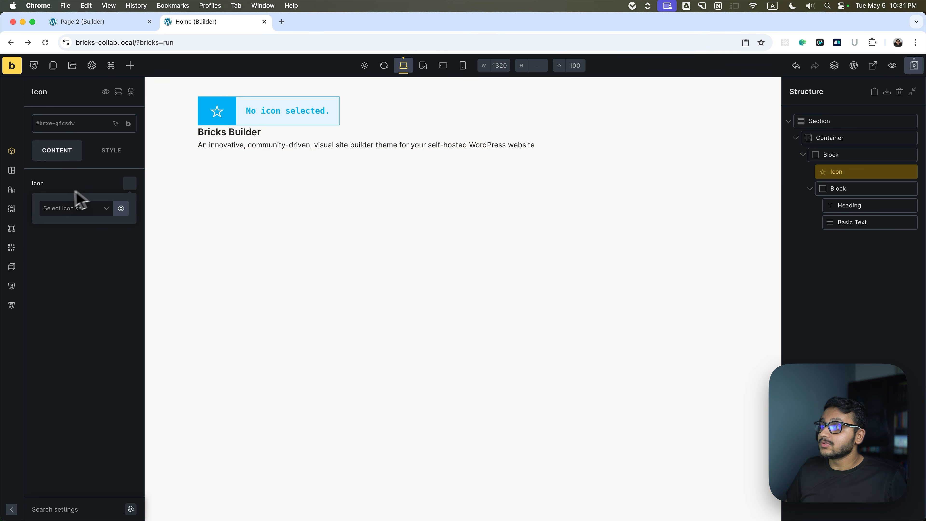
pyautogui.click(105, 210)
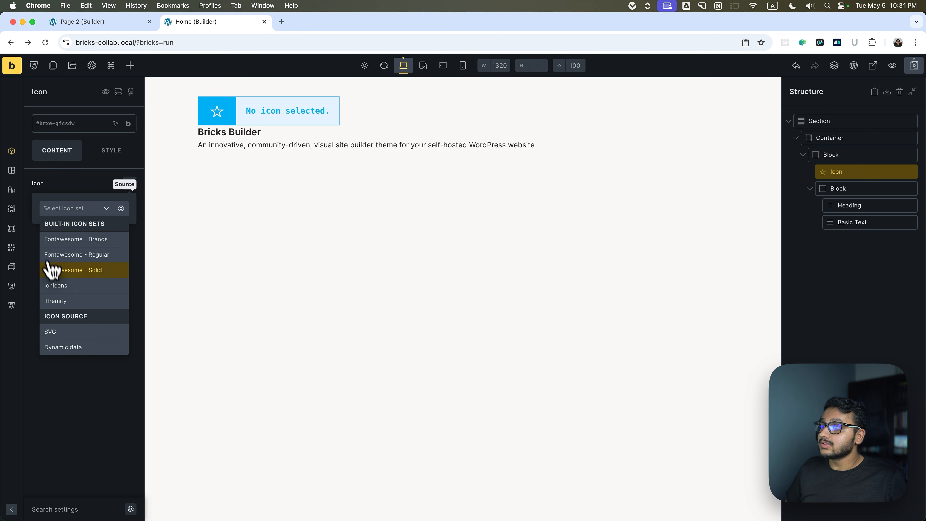
pyautogui.click(85, 271)
pyautogui.click(99, 331)
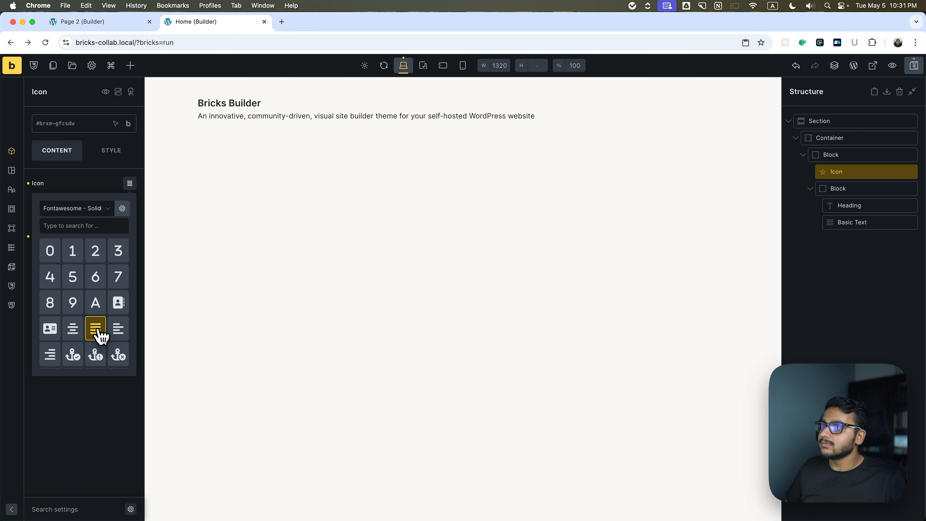
pyautogui.click(50, 328)
# Collapse the nested block in the structure and rename the outer block to Item.
pyautogui.click(833, 157)
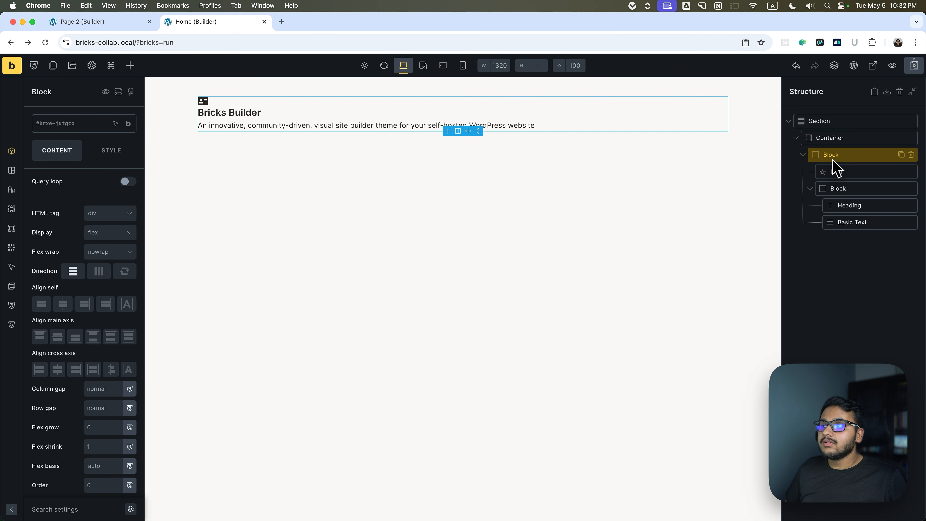
pyautogui.click(809, 189)
pyautogui.click(813, 152)
pyautogui.doubleClick(835, 157)
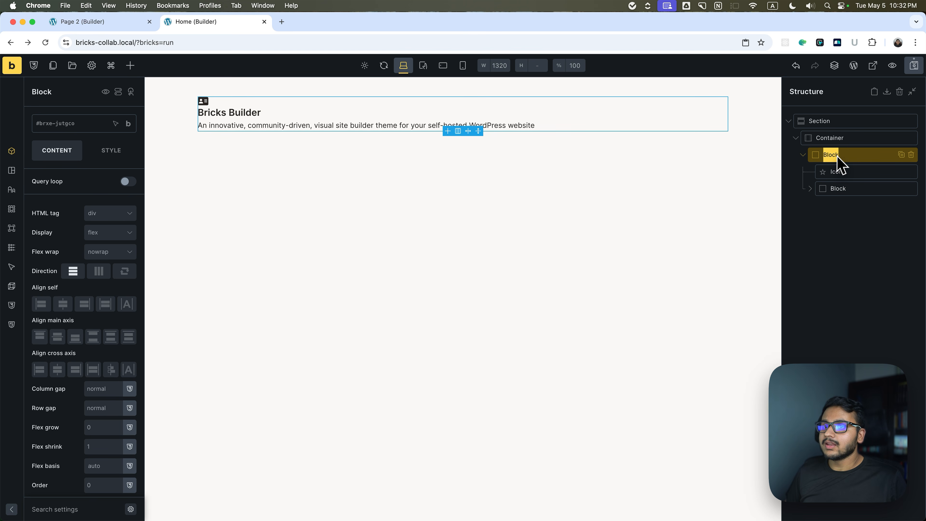
pyautogui.write('C')
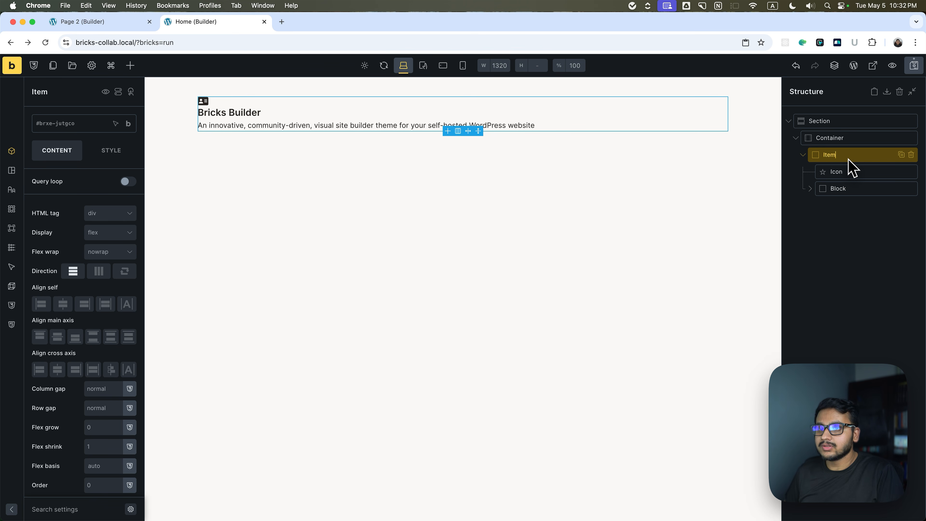
pyautogui.write('tem')
pyautogui.press('Return')
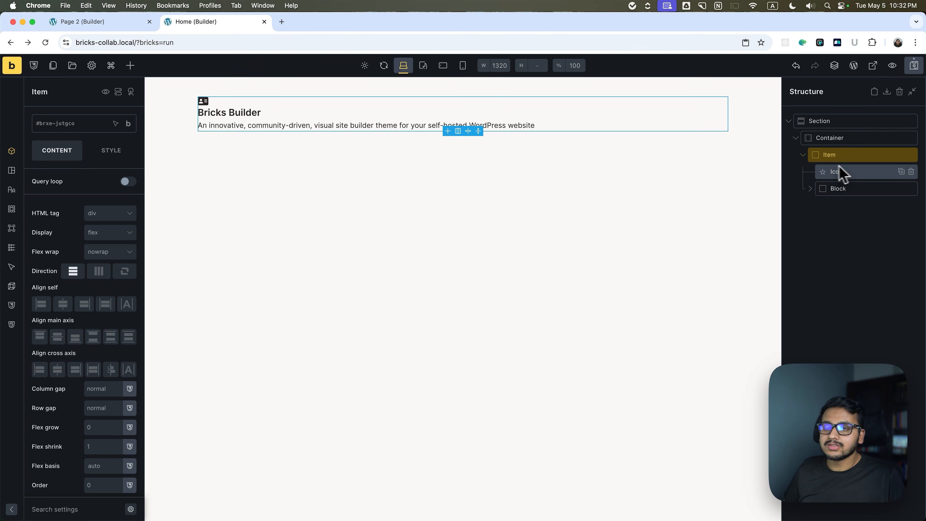
# Create the global class item on the Item block and give it a horizontal direction with a space-s column gap.
pyautogui.click(63, 126)
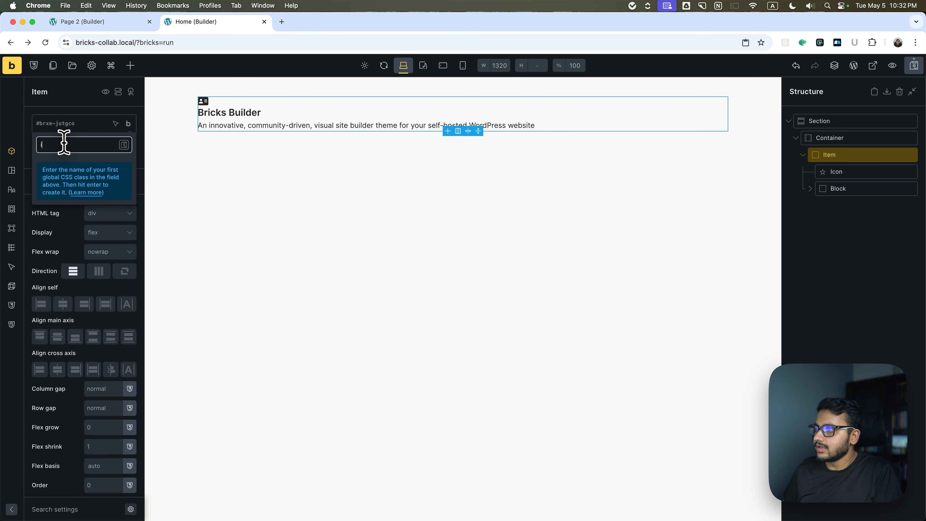
pyautogui.click(123, 144)
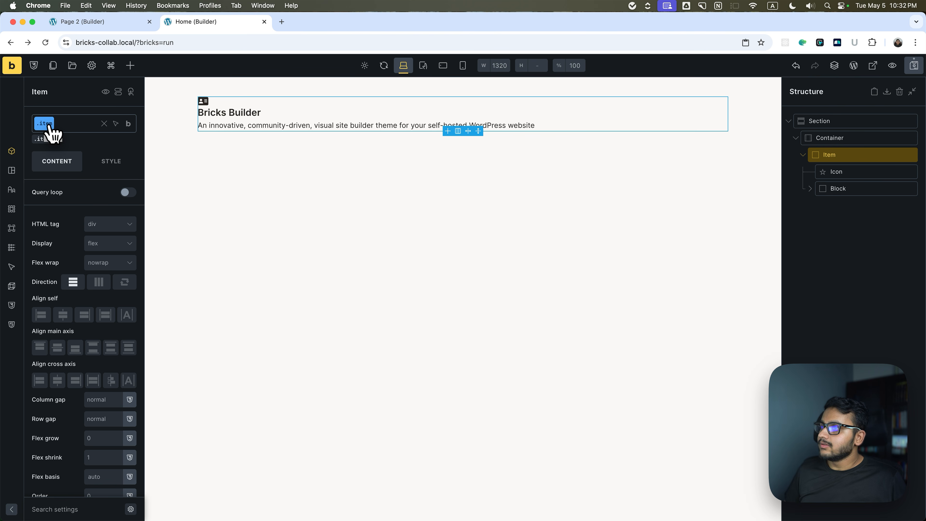
pyautogui.click(99, 282)
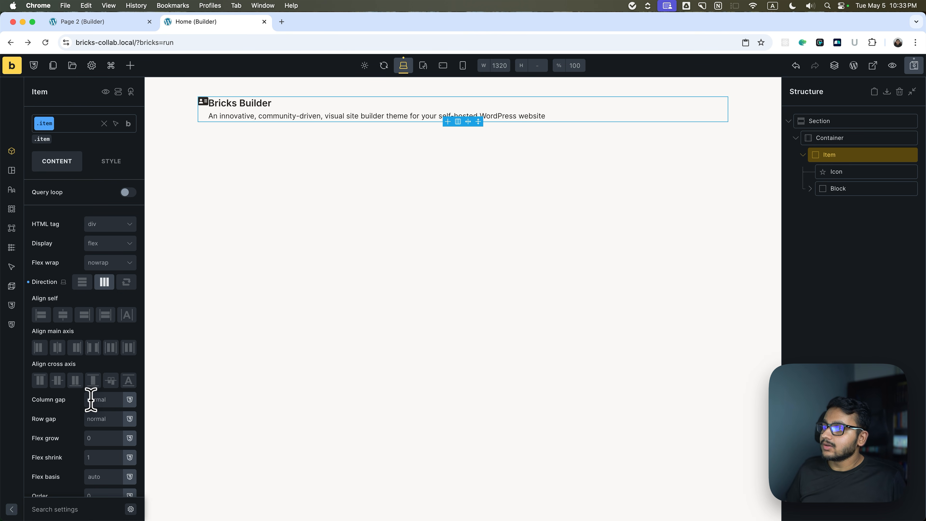
pyautogui.click(129, 399)
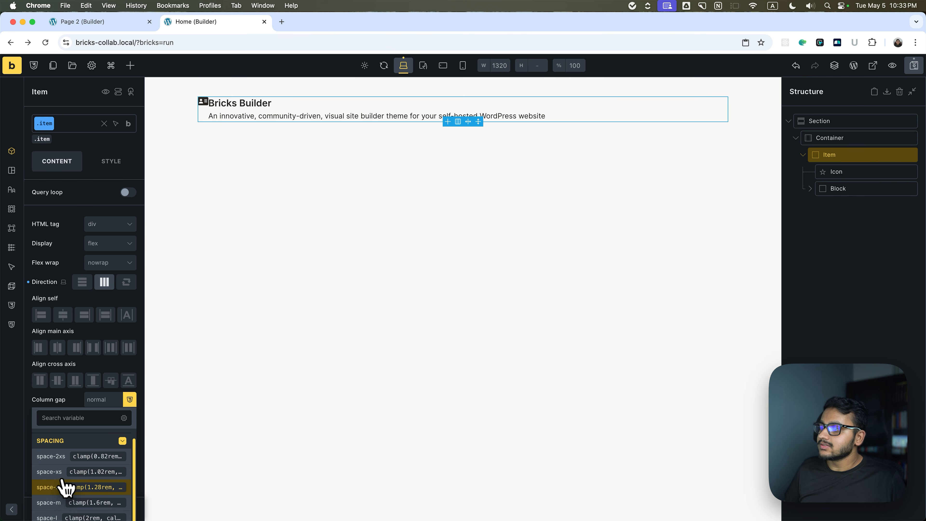
pyautogui.click(65, 486)
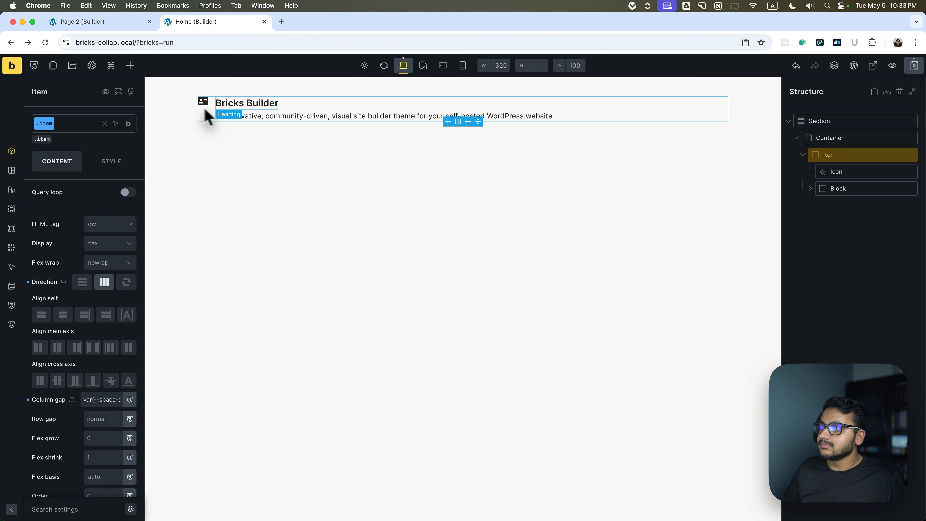
# Give the item class linked space-s padding on all four sides.
pyautogui.click(122, 165)
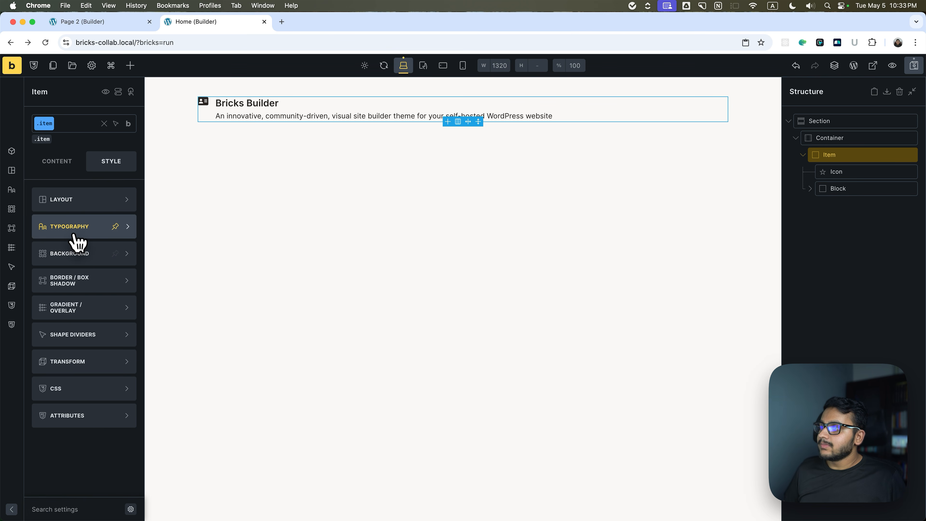
pyautogui.click(70, 505)
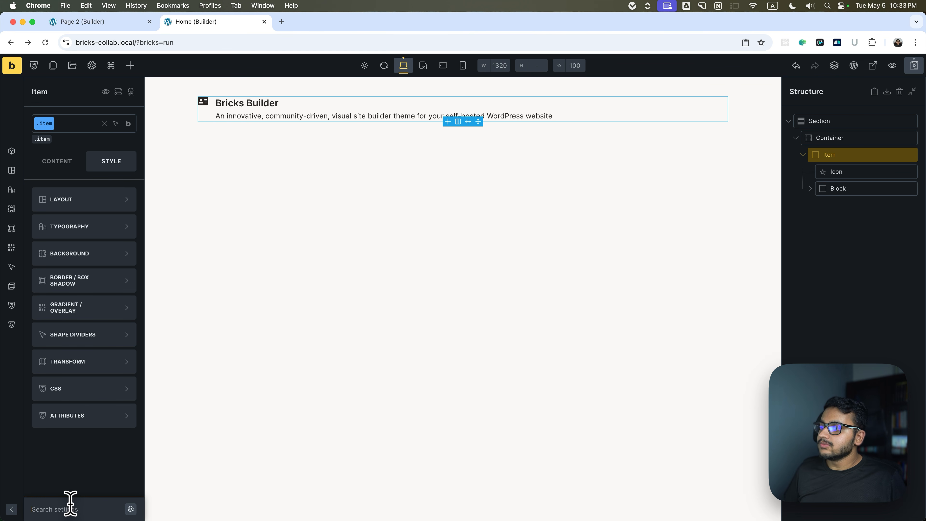
pyautogui.write('pad')
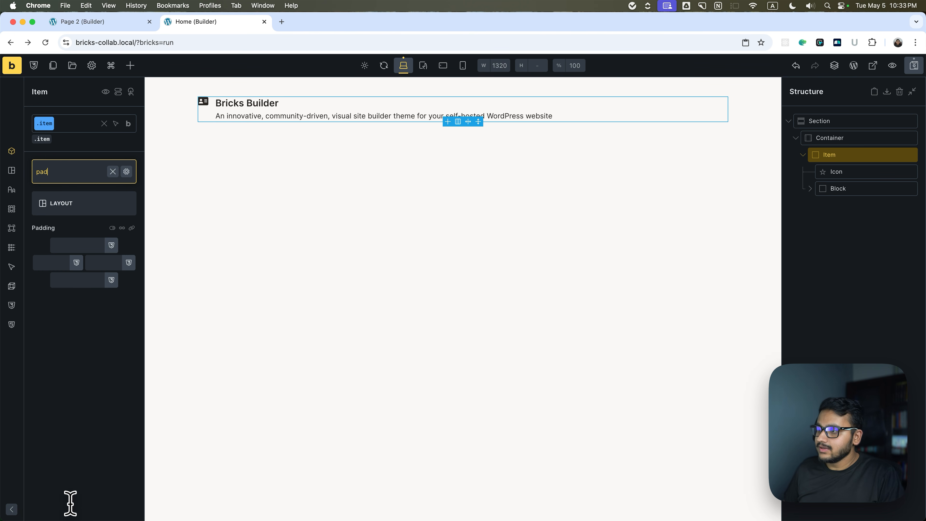
pyautogui.click(132, 228)
pyautogui.click(111, 245)
pyautogui.click(71, 381)
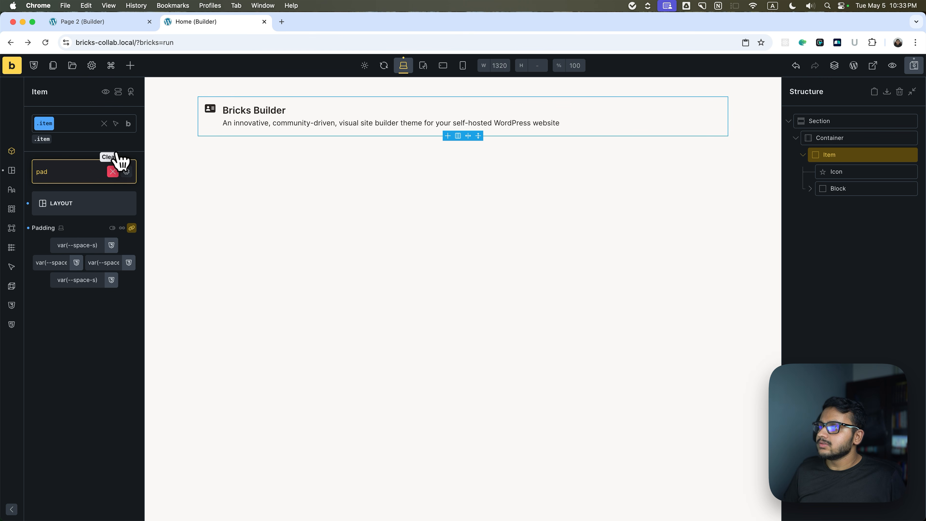
pyautogui.click(112, 171)
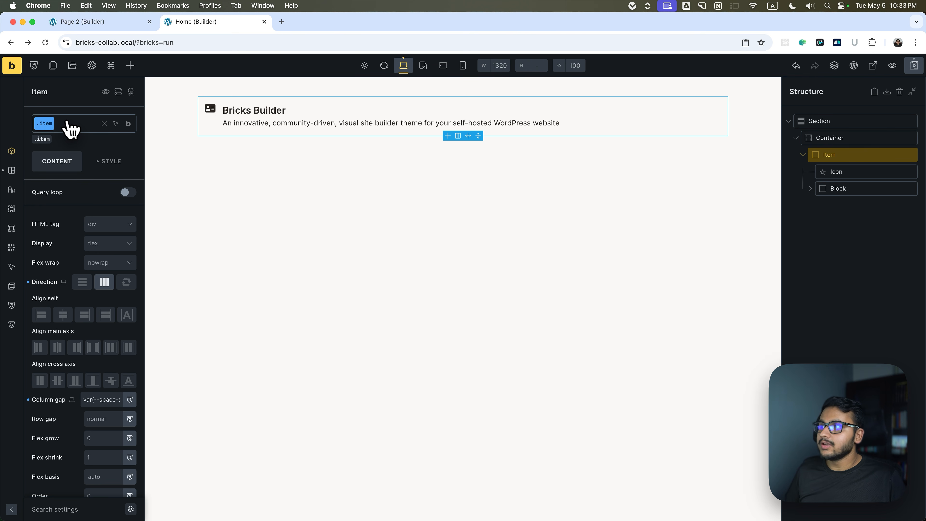
# Add a second global class named item--primary to the Item block.
pyautogui.click(71, 128)
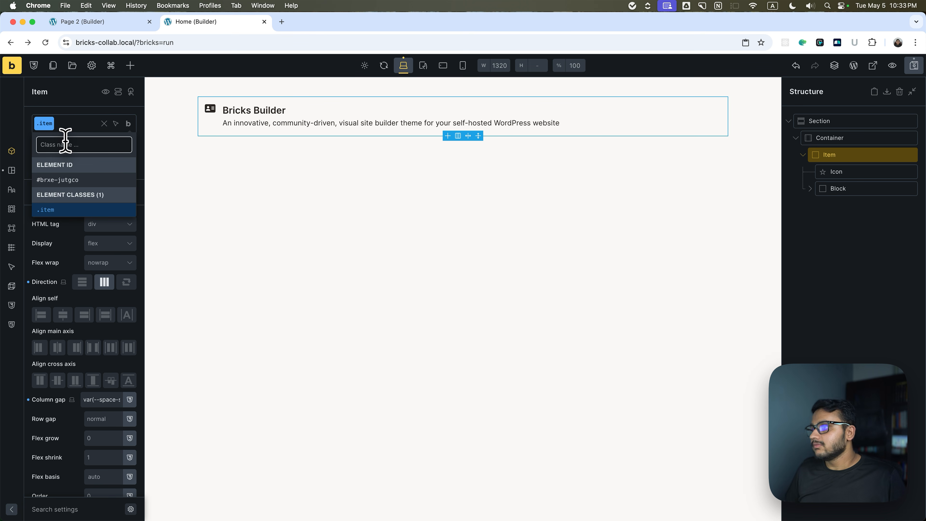
pyautogui.write('iet')
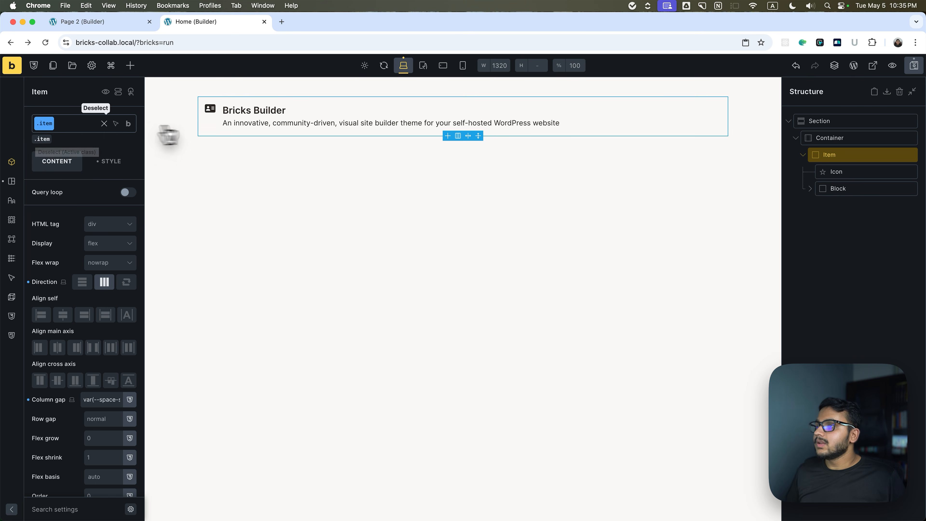
pyautogui.click(73, 126)
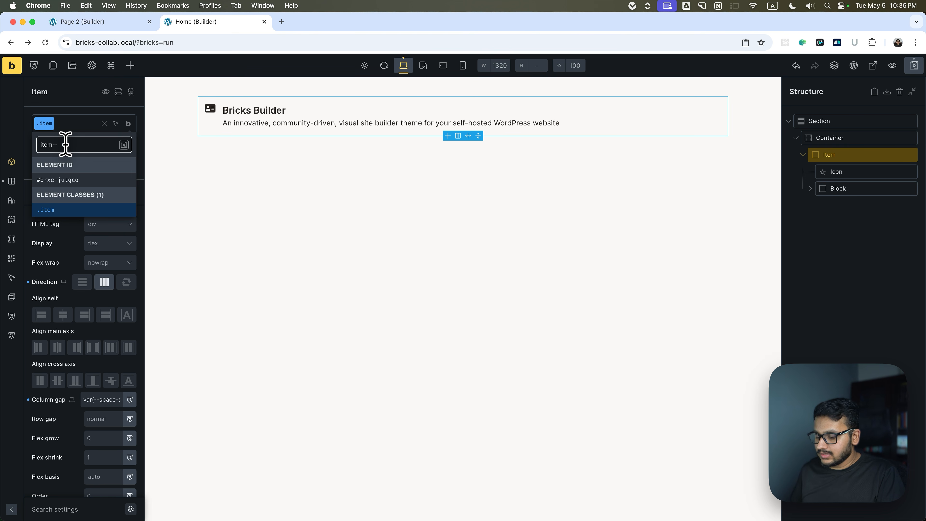
pyautogui.press('Return')
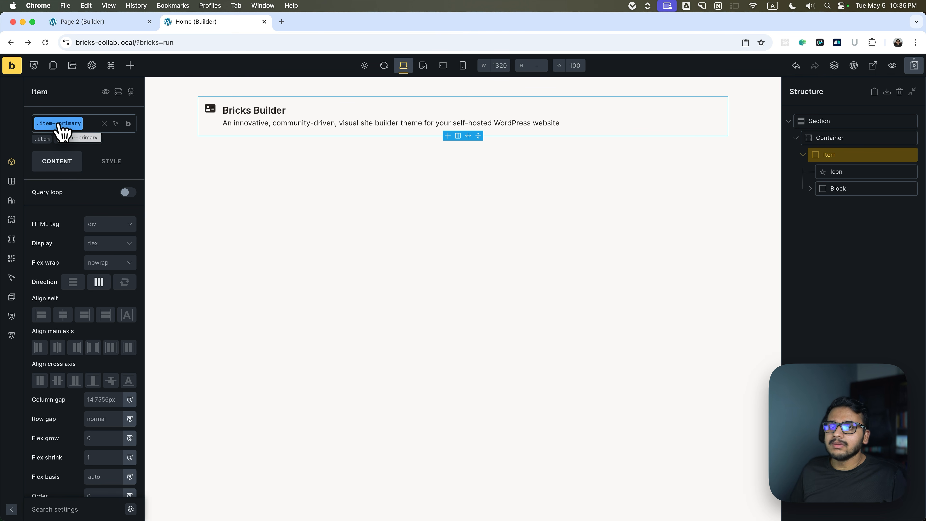
# Style the item--primary class with the success colour as background and primary-foreground as text colour.
pyautogui.click(114, 166)
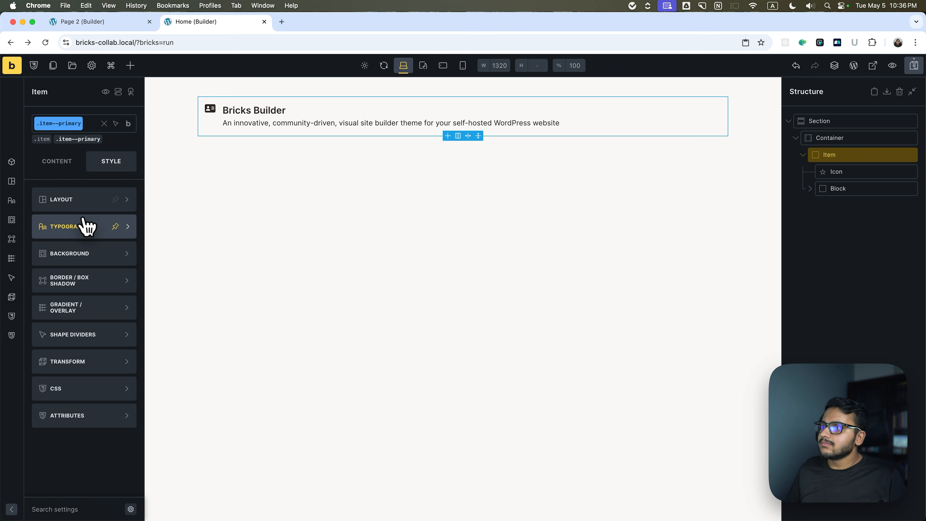
pyautogui.click(68, 253)
pyautogui.click(129, 226)
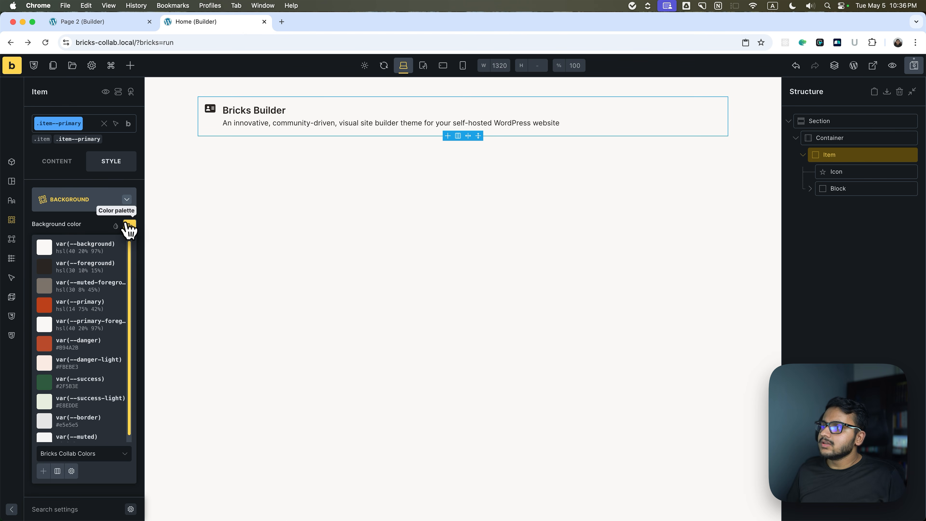
pyautogui.click(67, 379)
pyautogui.click(90, 197)
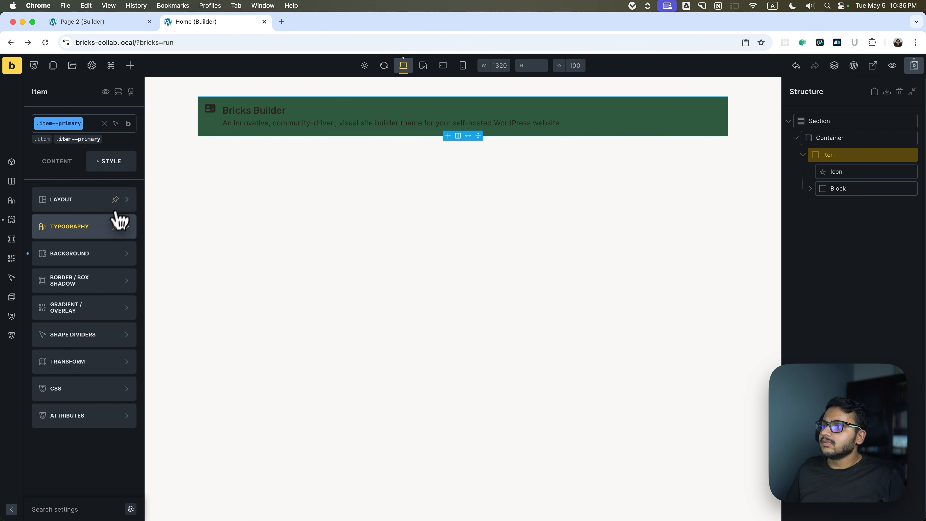
pyautogui.click(106, 224)
pyautogui.click(129, 226)
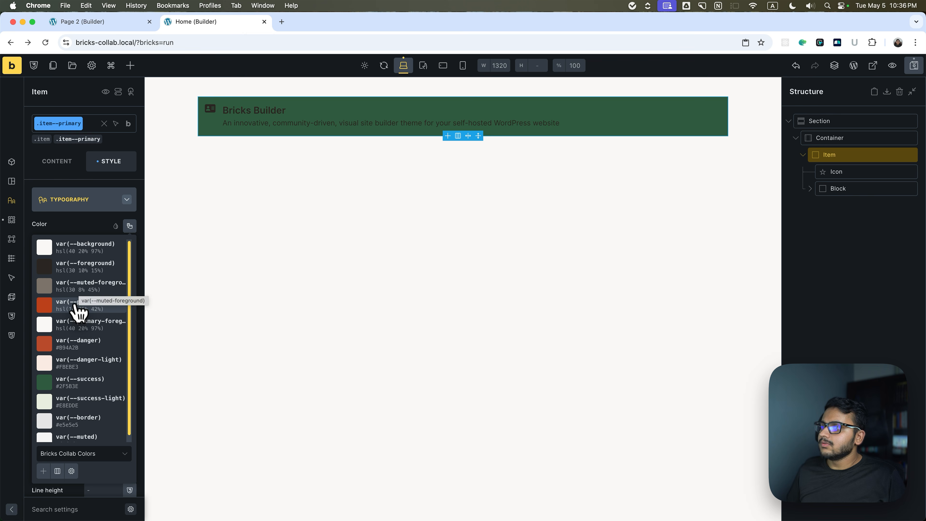
pyautogui.click(81, 324)
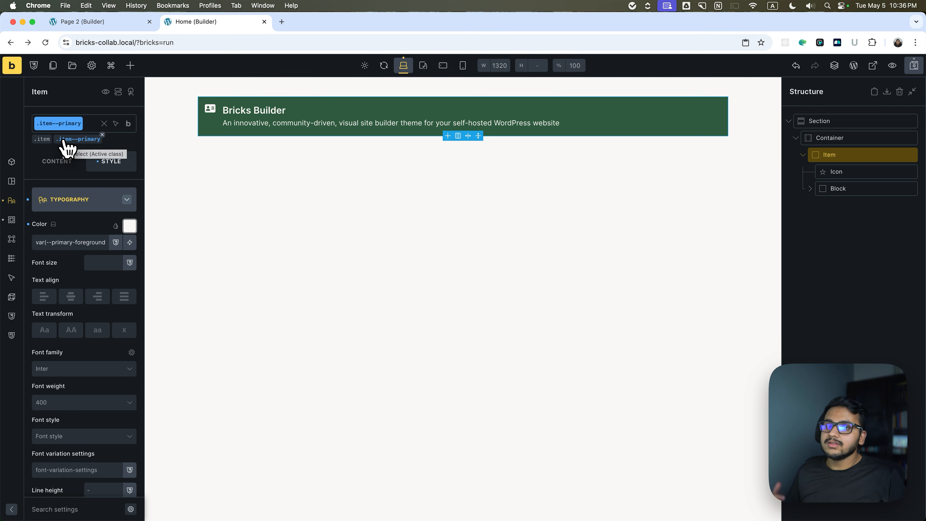
# Open the page on the front end and inspect the Item div's classes in enlarged developer tools.
pyautogui.click(872, 67)
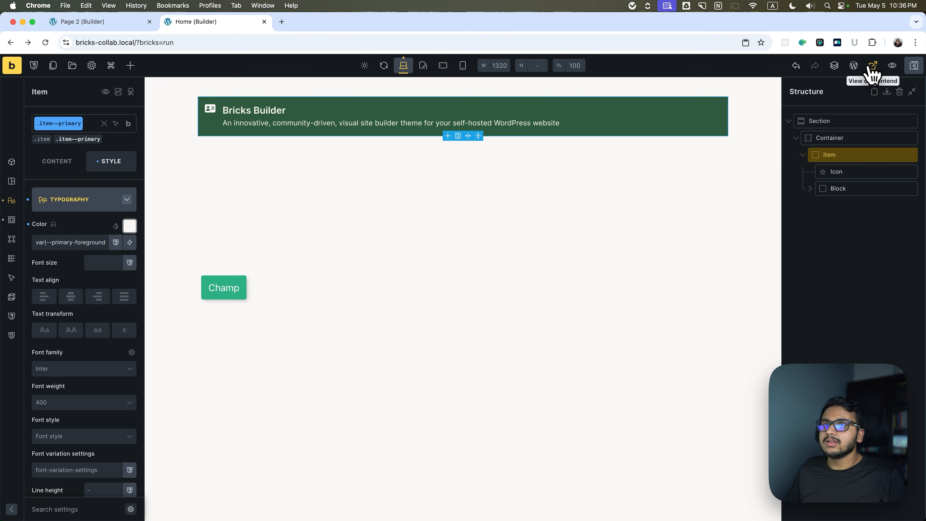
pyautogui.rightClick(288, 116)
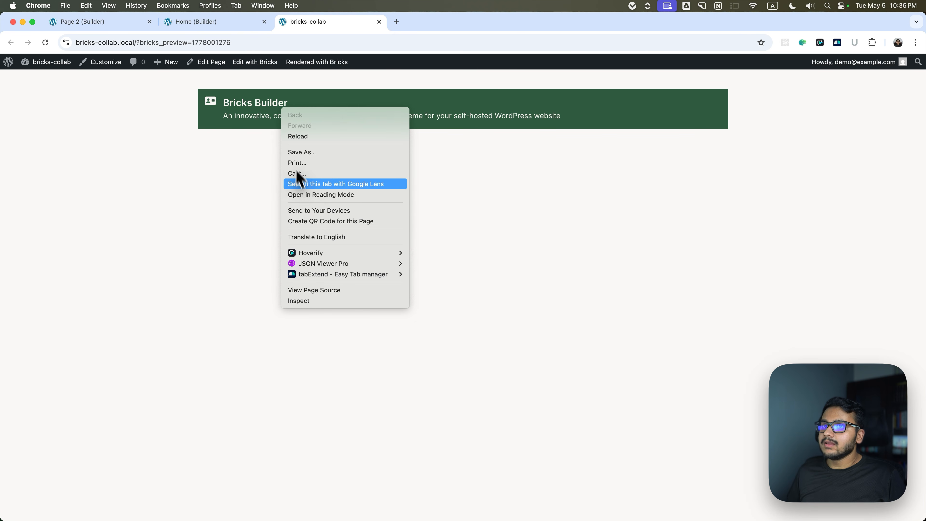
pyautogui.click(321, 309)
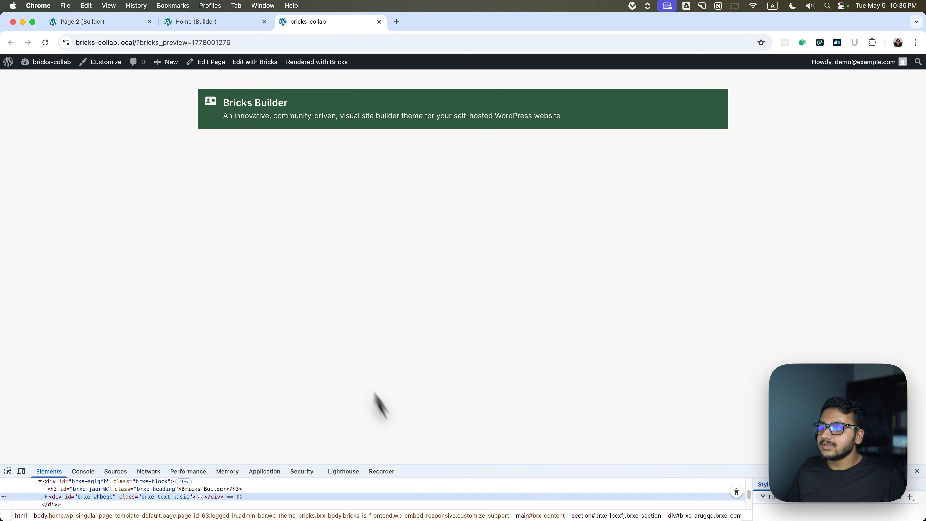
pyautogui.click(218, 119)
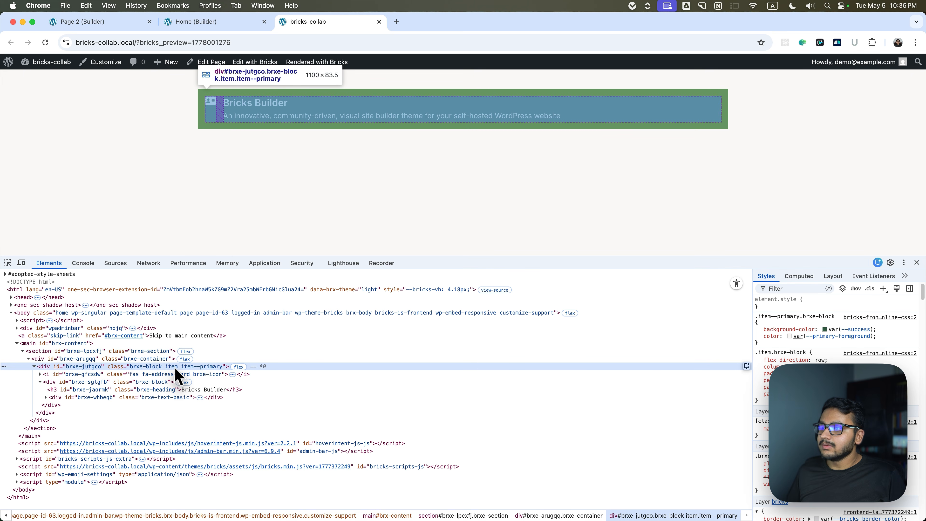
pyautogui.press('super+equal')
pyautogui.press('super+equal')
pyautogui.press('super+equal')
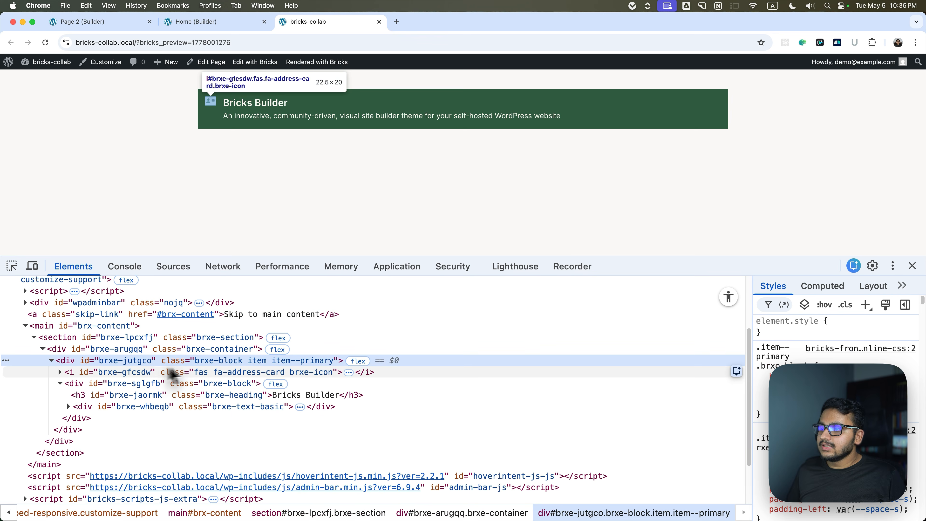
# Remove item--primary from the Item div's class attribute in the inspected markup and close the developer tools.
pyautogui.doubleClick(292, 361)
pyautogui.click(272, 361)
pyautogui.press('BackSpace')
pyautogui.press('Return')
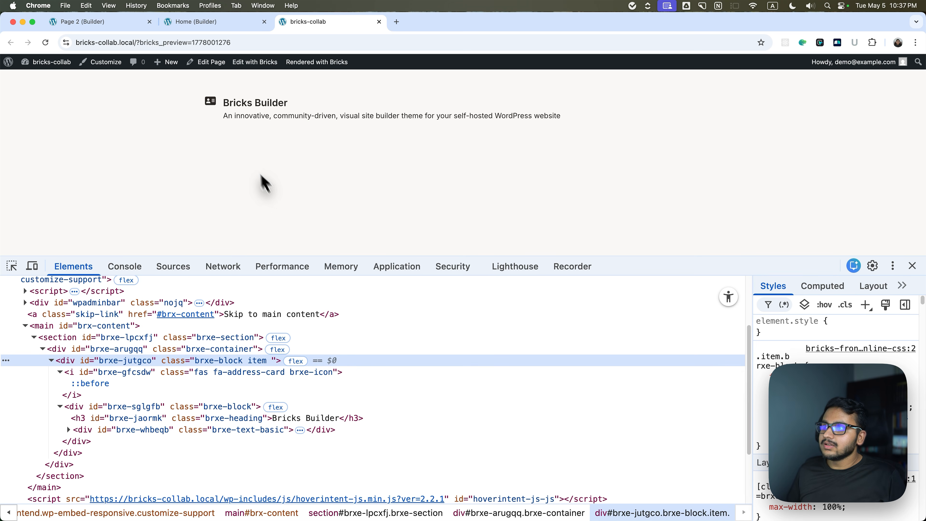
pyautogui.click(912, 266)
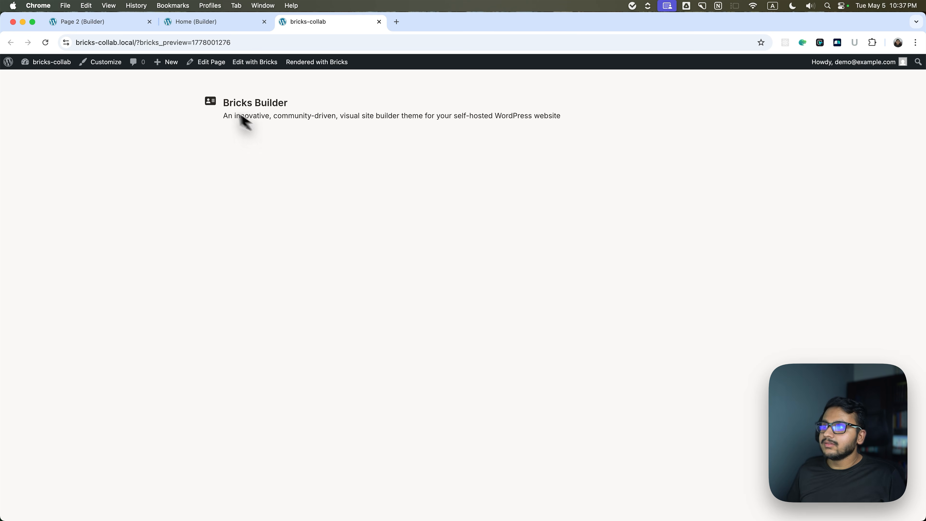
# Return to the Home builder, collapse the Item and duplicate it twice inside the Container.
pyautogui.click(200, 23)
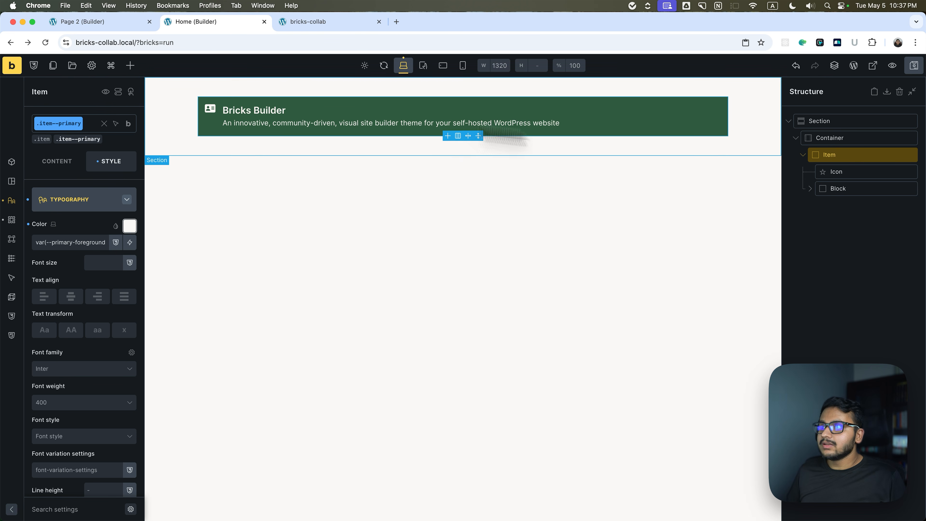
pyautogui.click(803, 155)
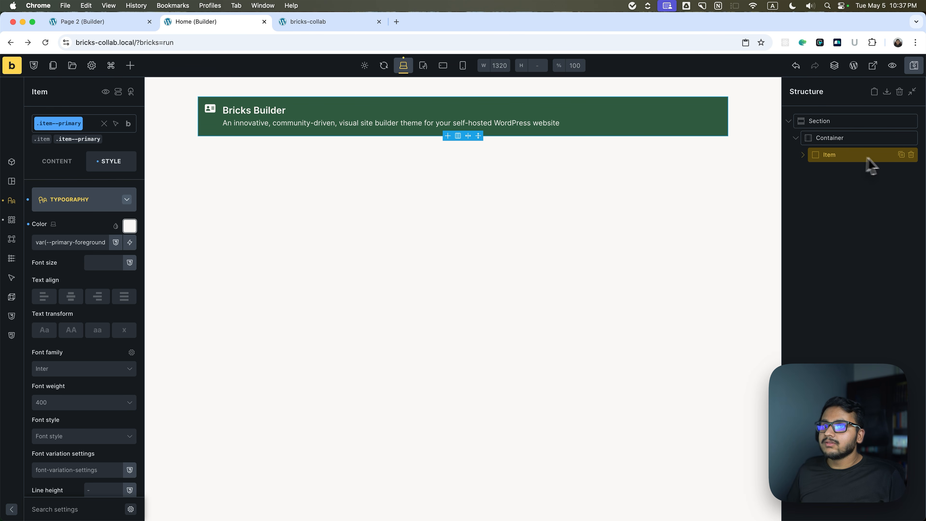
pyautogui.click(900, 155)
pyautogui.click(823, 174)
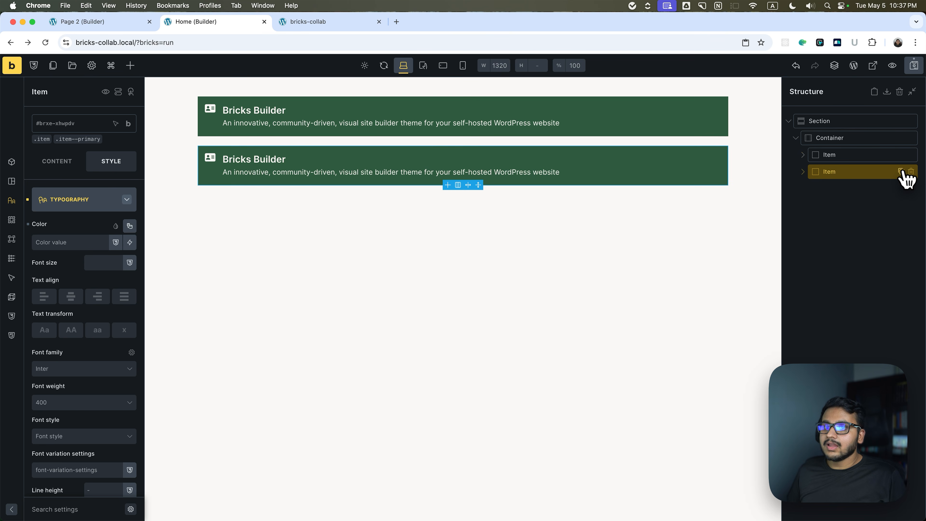
pyautogui.click(901, 171)
pyautogui.click(820, 189)
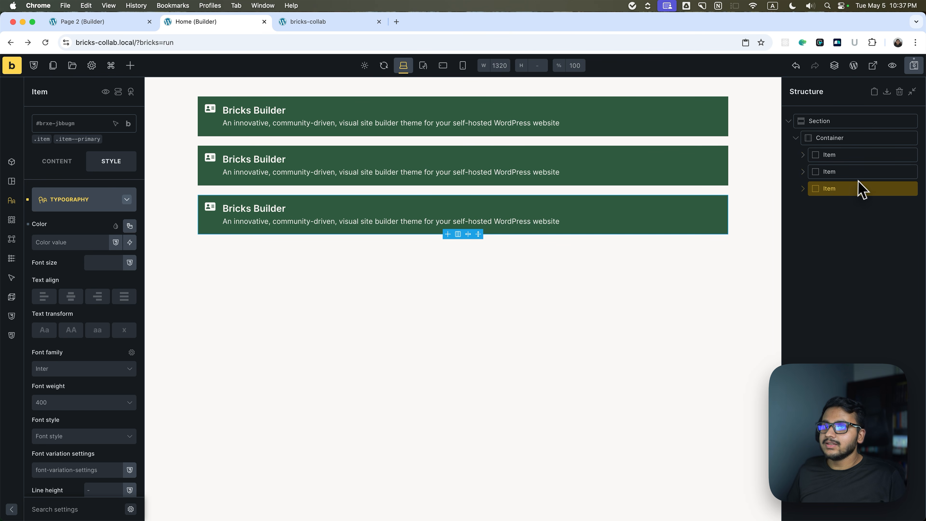
# Copy the first Item in the Home page's structure.
pyautogui.click(807, 172)
pyautogui.click(826, 155)
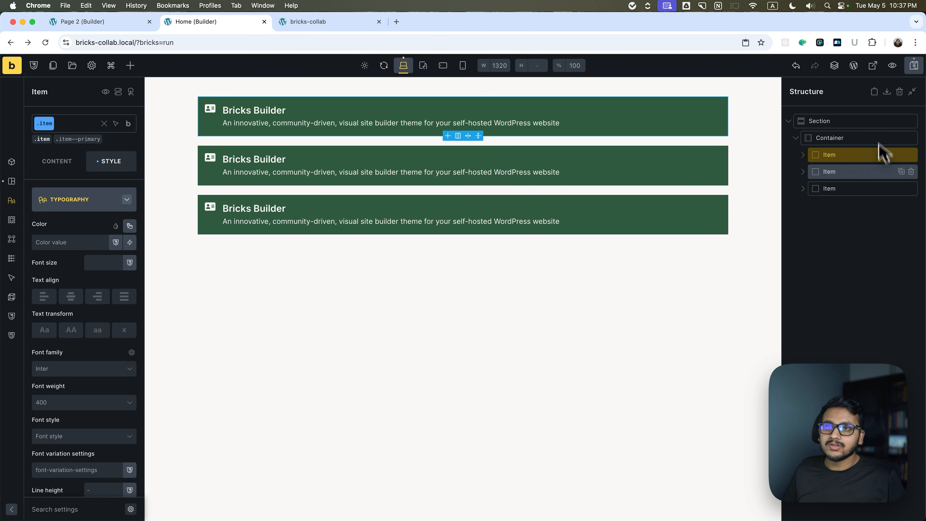
pyautogui.rightClick(882, 166)
pyautogui.click(867, 161)
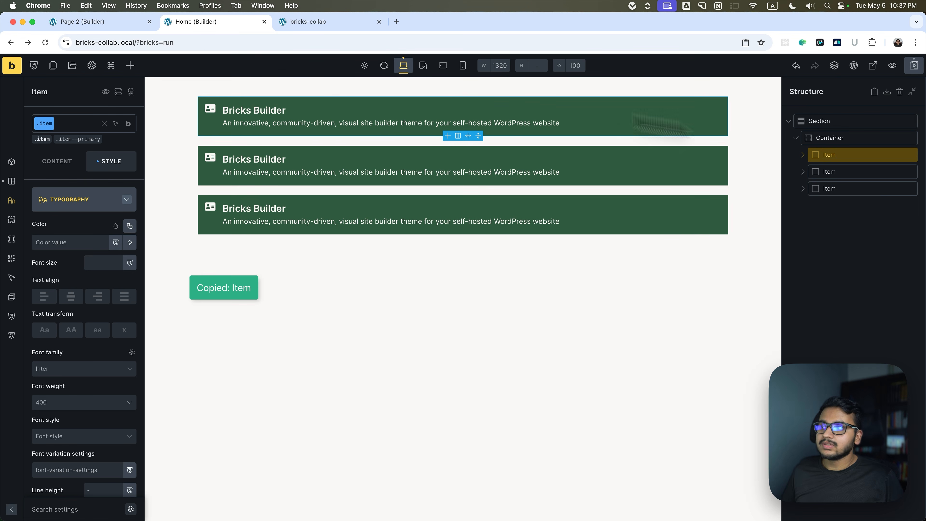
# Switch to the Page 2 builder and delete all the Blocks inside its Container.
pyautogui.click(97, 21)
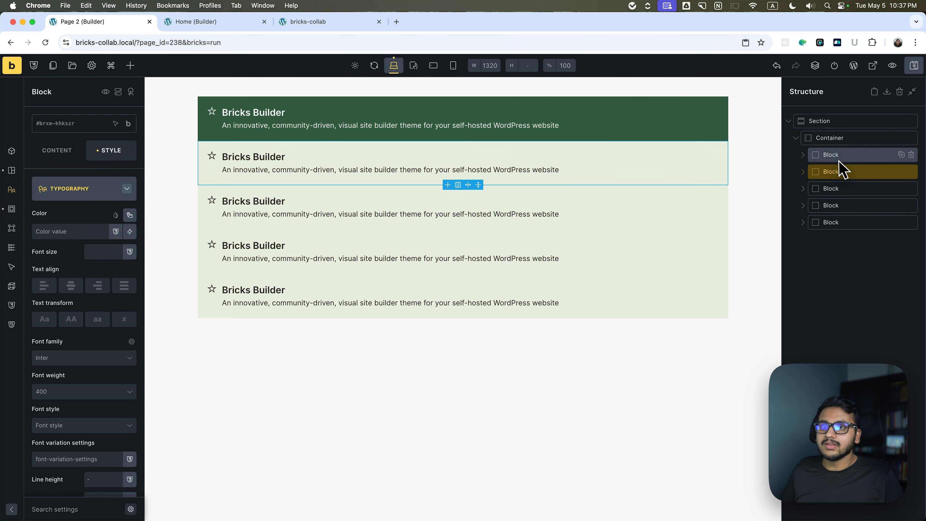
pyautogui.click(849, 154)
pyautogui.click(910, 155)
pyautogui.click(910, 155)
pyautogui.click(910, 156)
pyautogui.click(910, 156)
pyautogui.click(910, 156)
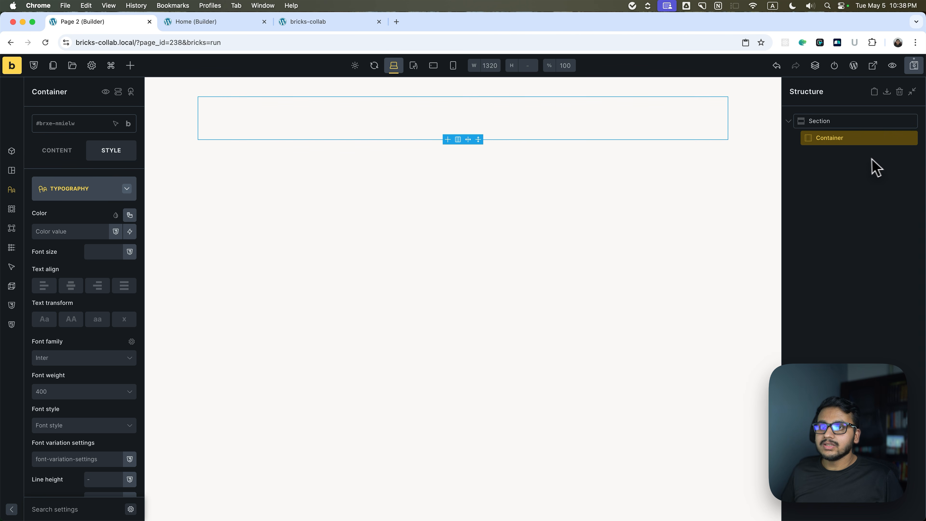
# Paste the copied Item into Page 2's empty Container, collapse it and duplicate it twice.
pyautogui.click(860, 157)
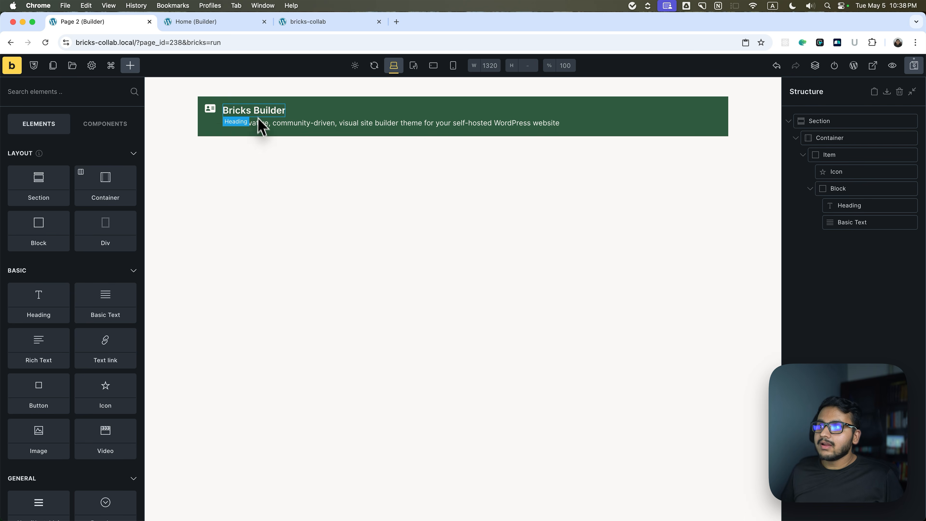
pyautogui.click(810, 189)
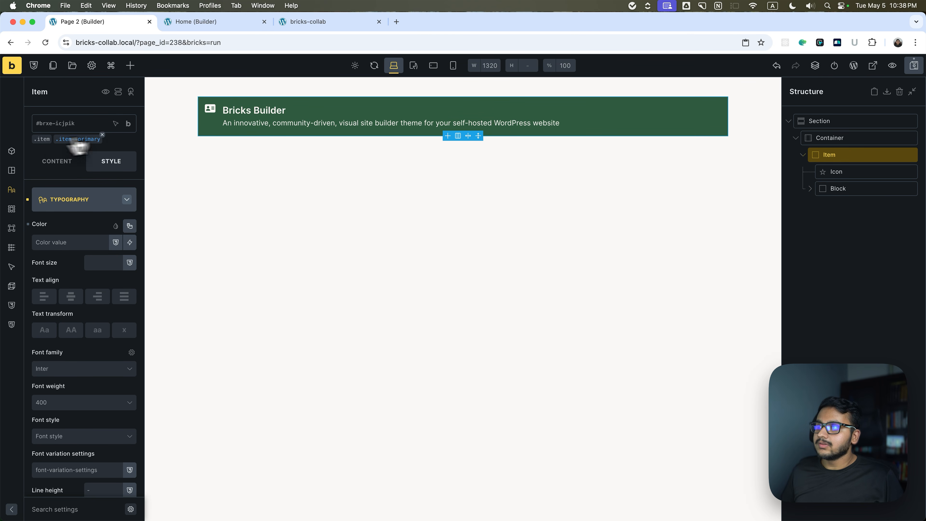
pyautogui.click(803, 155)
pyautogui.click(901, 154)
pyautogui.click(902, 155)
# Back in the Home builder, change the item--primary class background colour to var(--primary).
pyautogui.hotkey('ctrl', 'Tab')
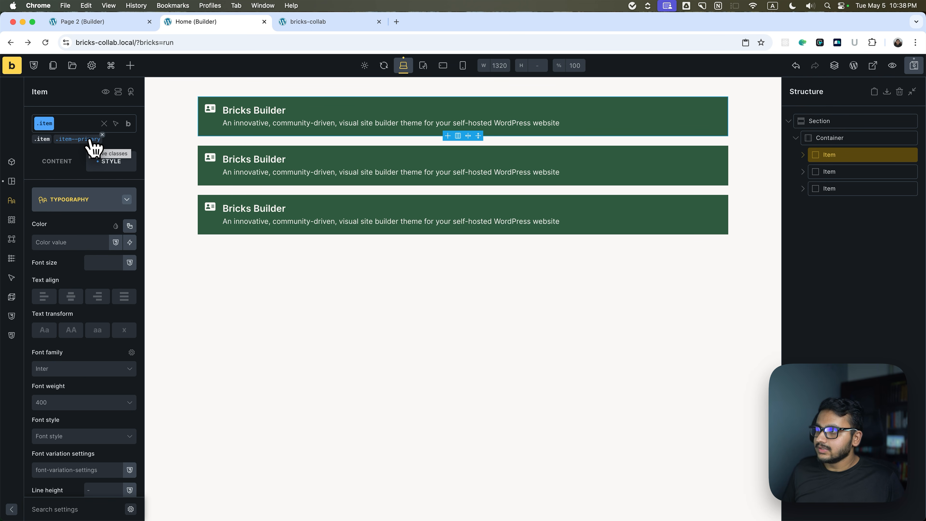
pyautogui.click(90, 140)
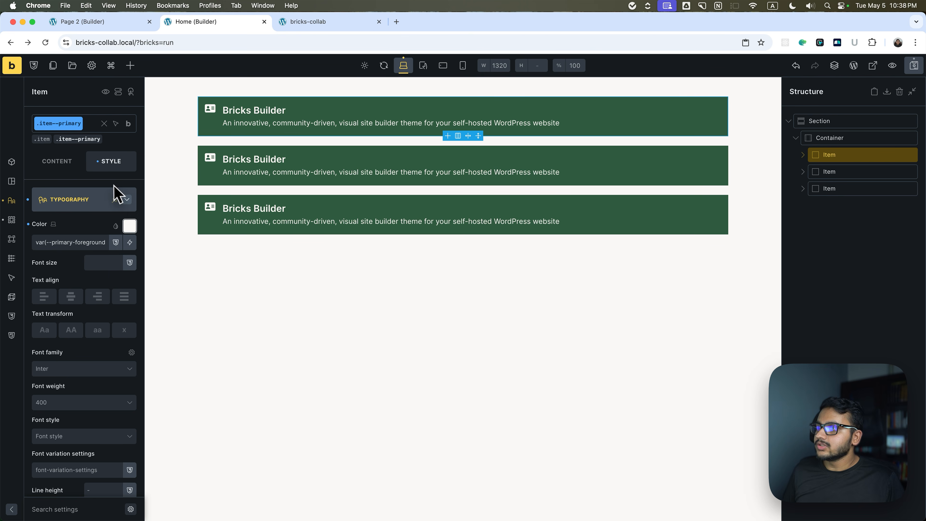
pyautogui.click(127, 199)
pyautogui.click(103, 255)
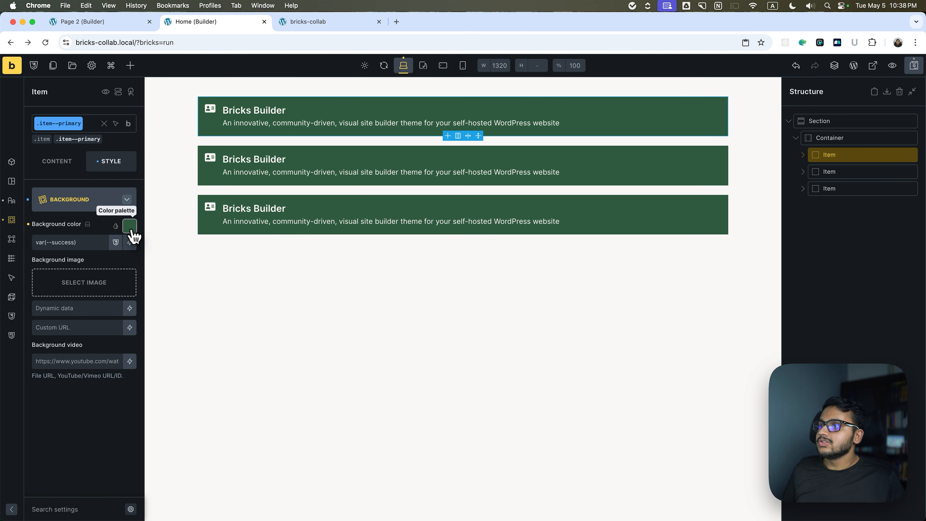
pyautogui.click(129, 225)
pyautogui.click(83, 308)
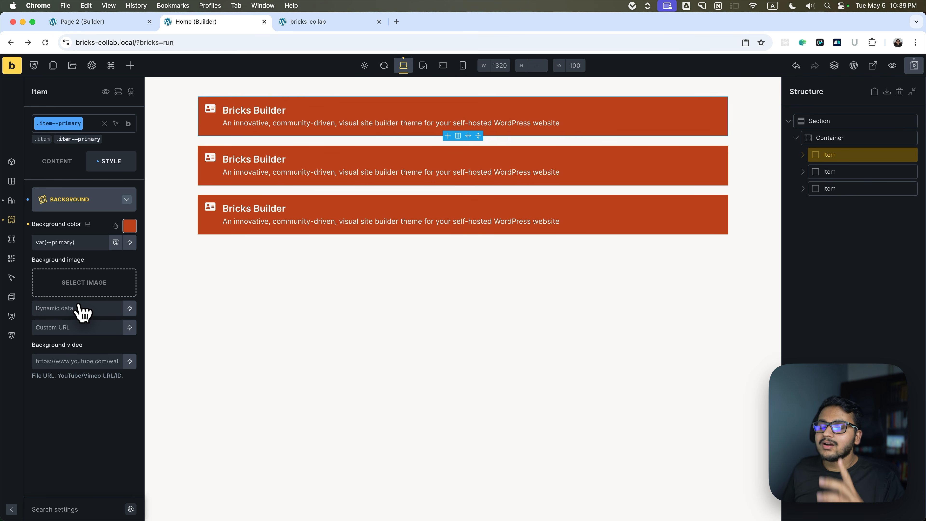
# On Page 2, set the Container's row gap to the space-s variable.
pyautogui.click(85, 27)
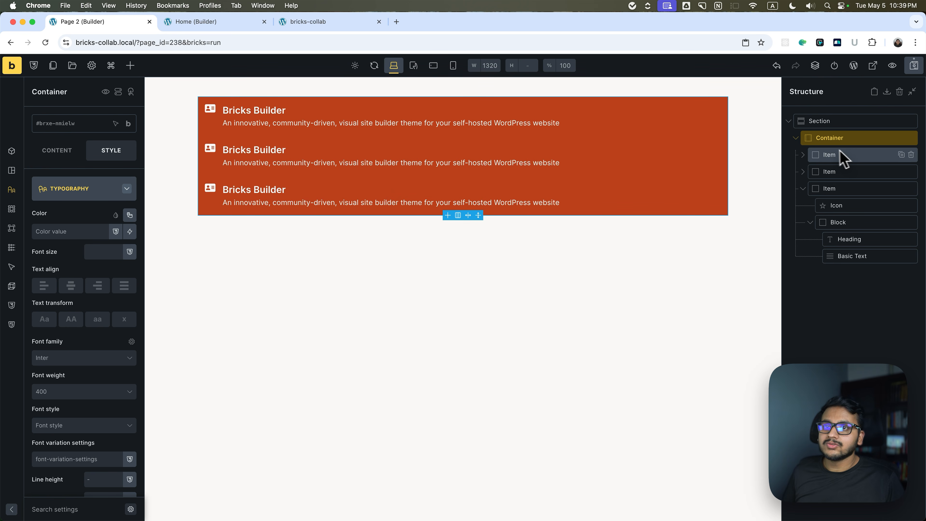
pyautogui.click(817, 137)
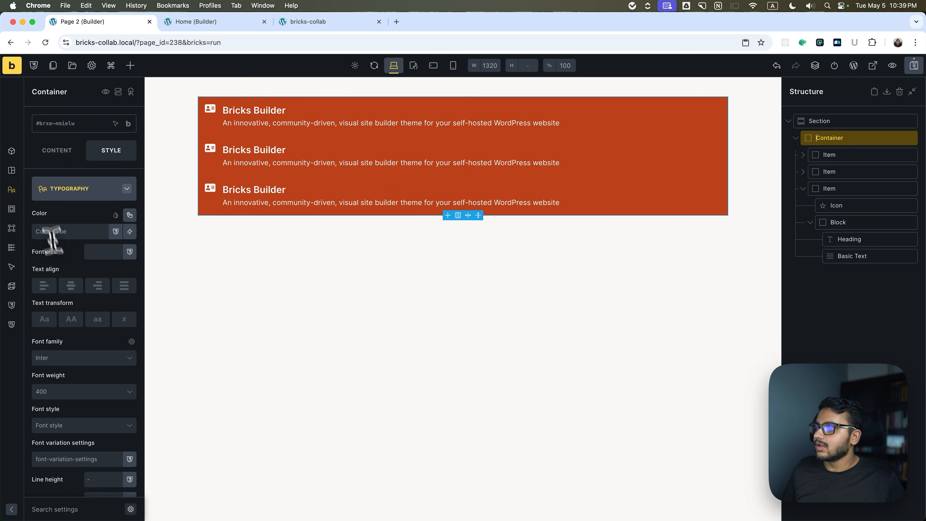
pyautogui.click(57, 150)
pyautogui.scroll(-1, 98, 357)
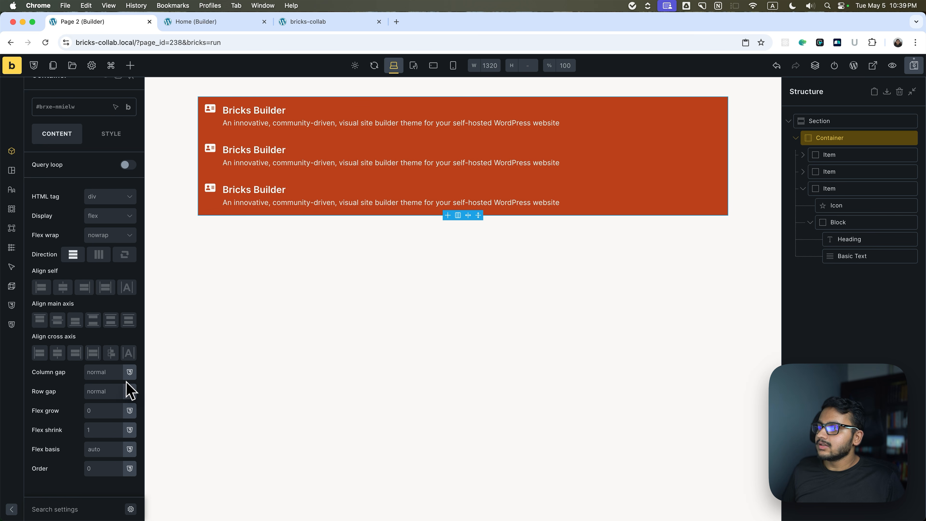
pyautogui.click(130, 391)
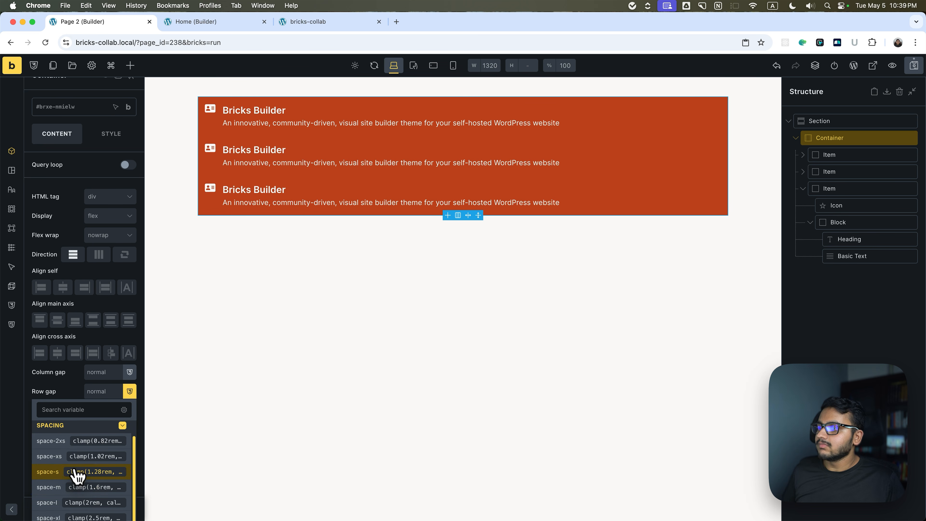
pyautogui.click(75, 472)
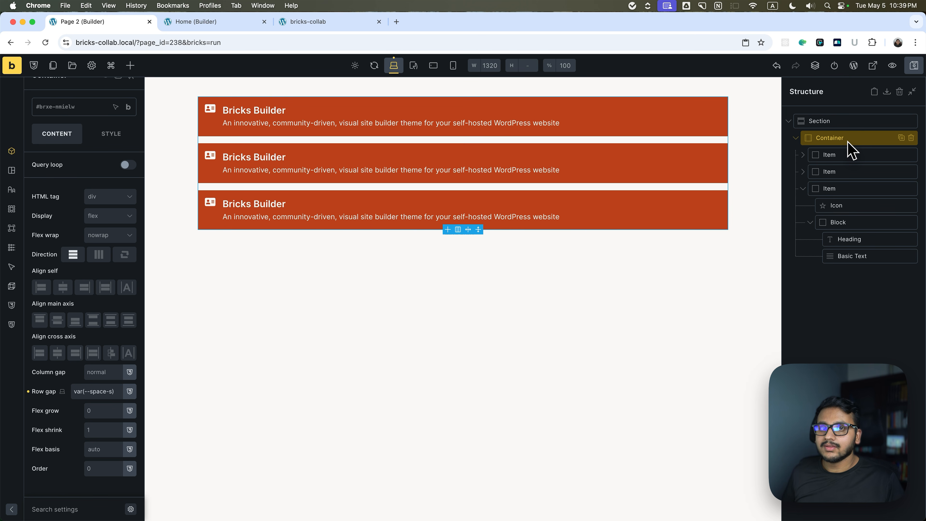
# Switch to the Home builder and remove the item--primary class from the second Item.
pyautogui.click(219, 25)
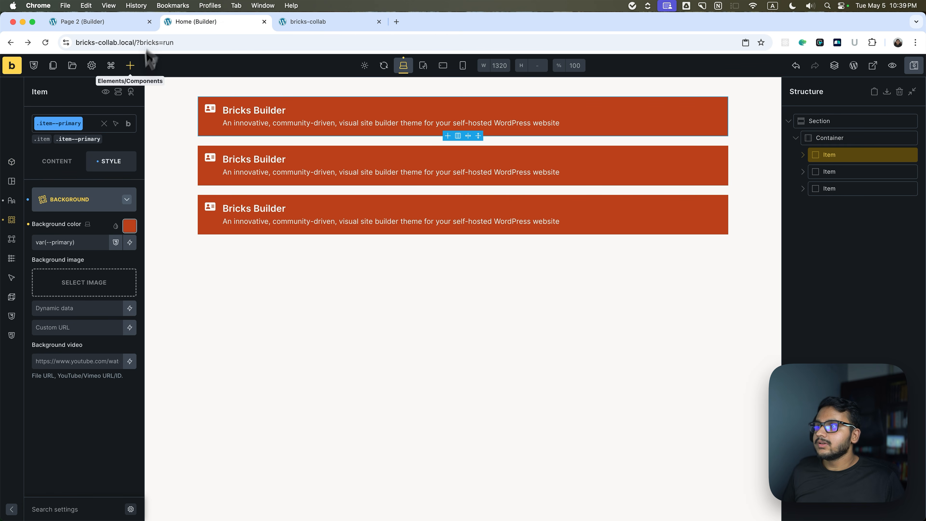
pyautogui.click(836, 173)
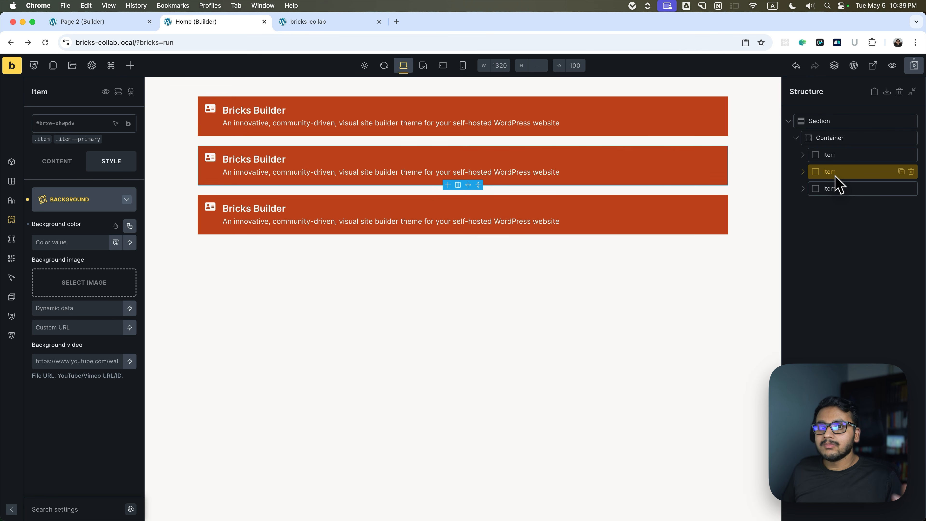
pyautogui.click(69, 140)
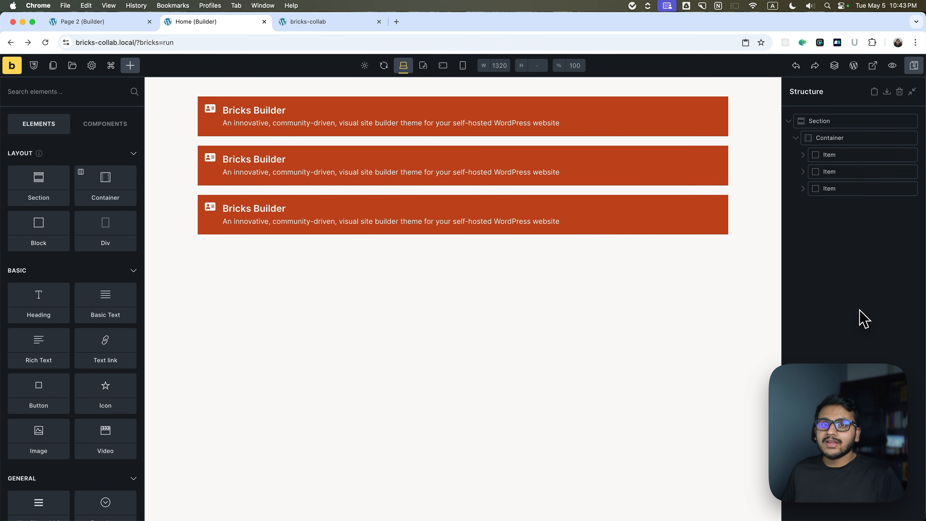
pyautogui.click(844, 175)
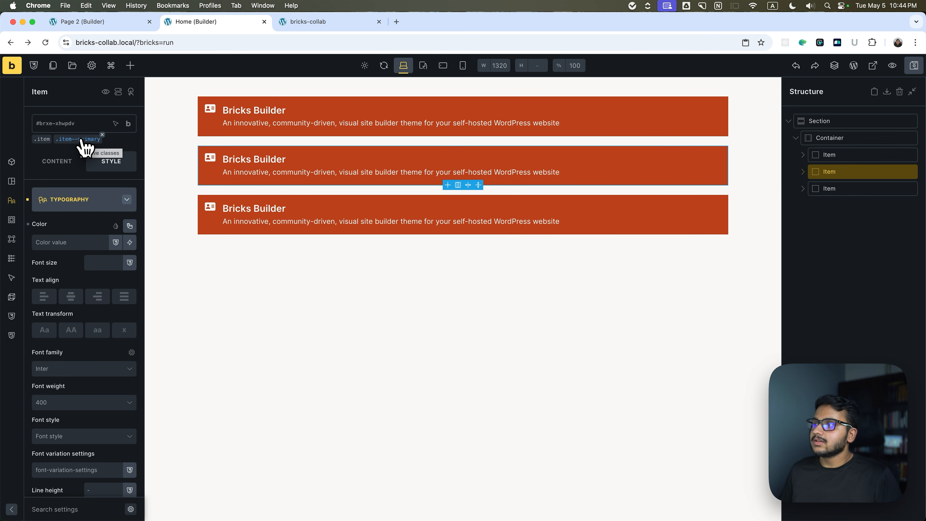
pyautogui.click(102, 135)
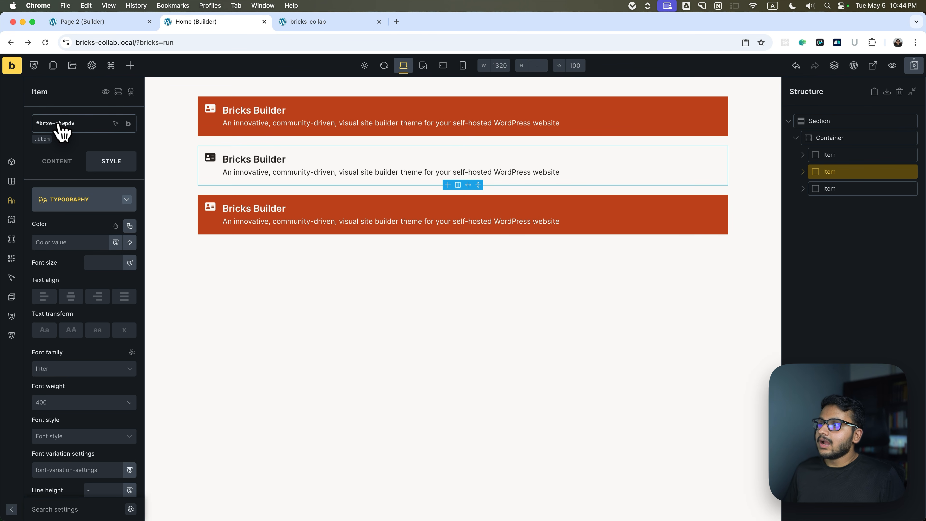
# Create an item--secondary class on the second Item and make it the class being edited.
pyautogui.click(42, 141)
pyautogui.write('item--secondary')
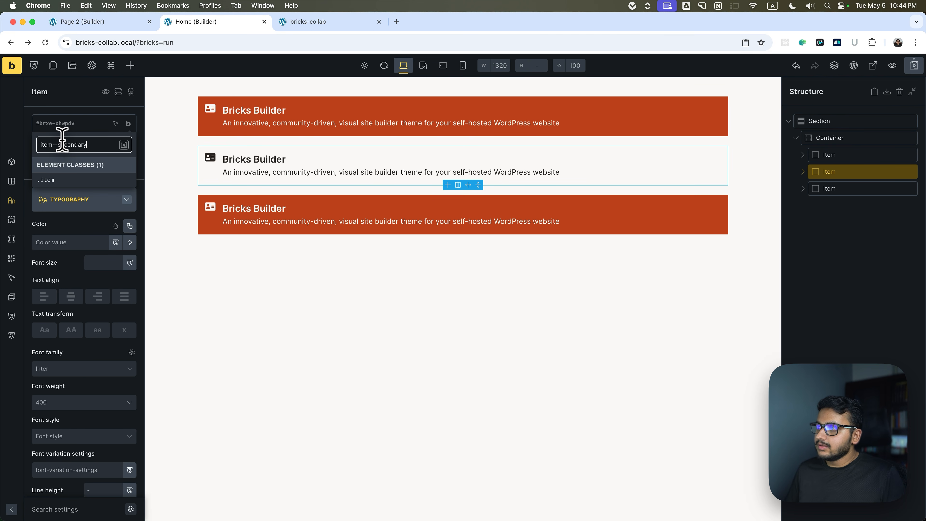
pyautogui.click(124, 144)
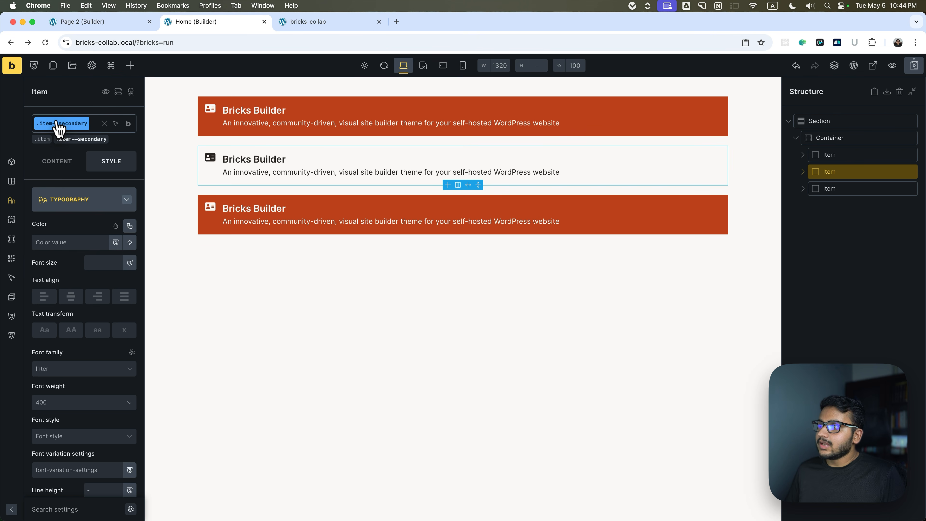
pyautogui.click(73, 140)
pyautogui.click(73, 138)
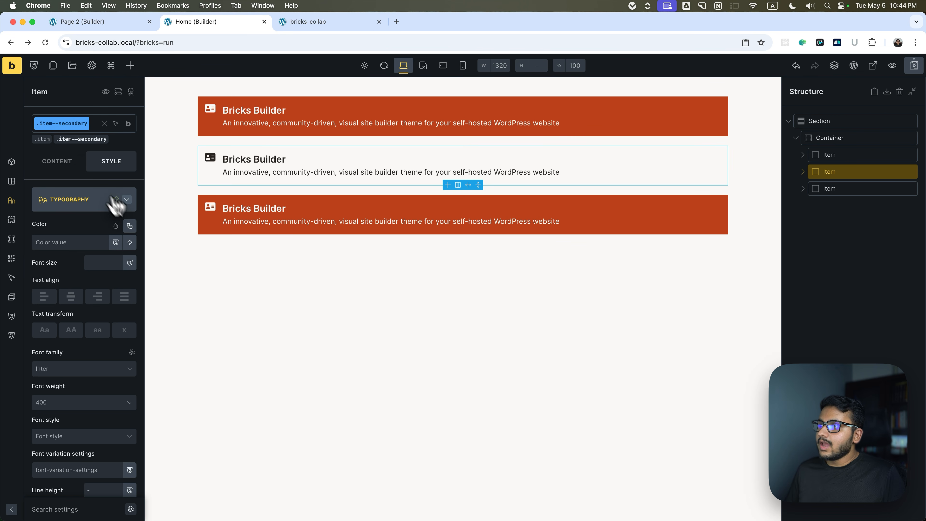
# Set the item--secondary class background colour to var(--success).
pyautogui.click(109, 202)
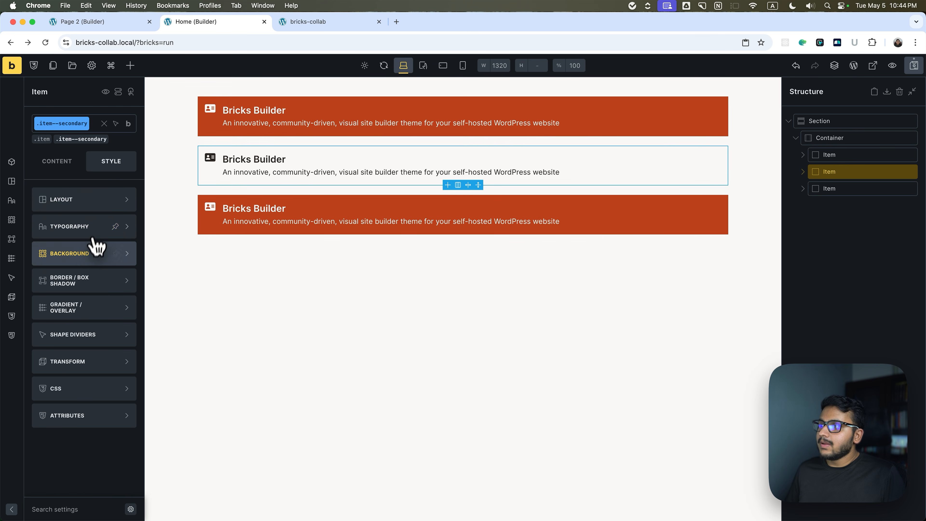
pyautogui.click(91, 251)
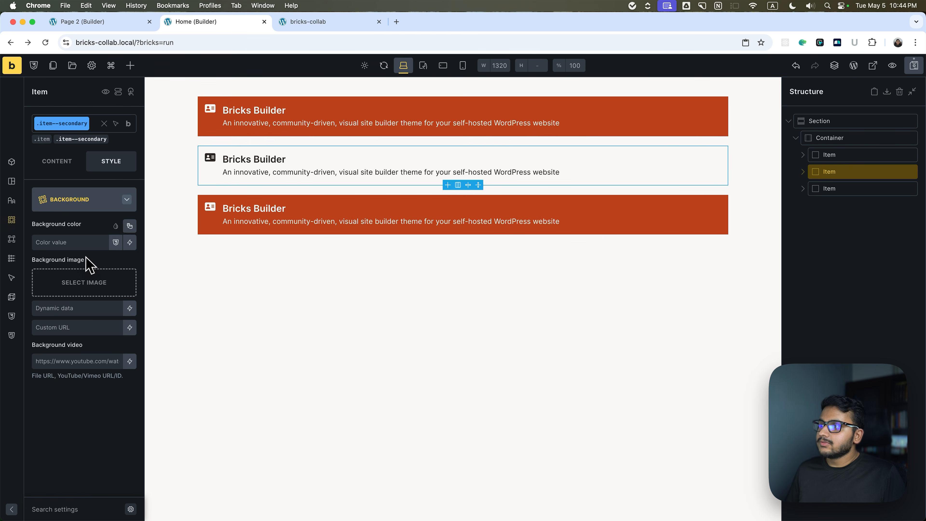
pyautogui.click(130, 227)
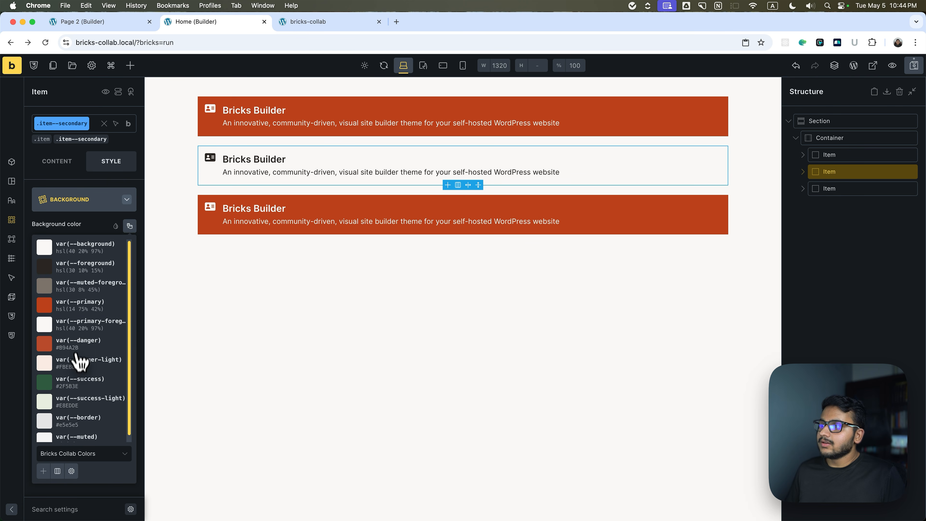
pyautogui.click(77, 383)
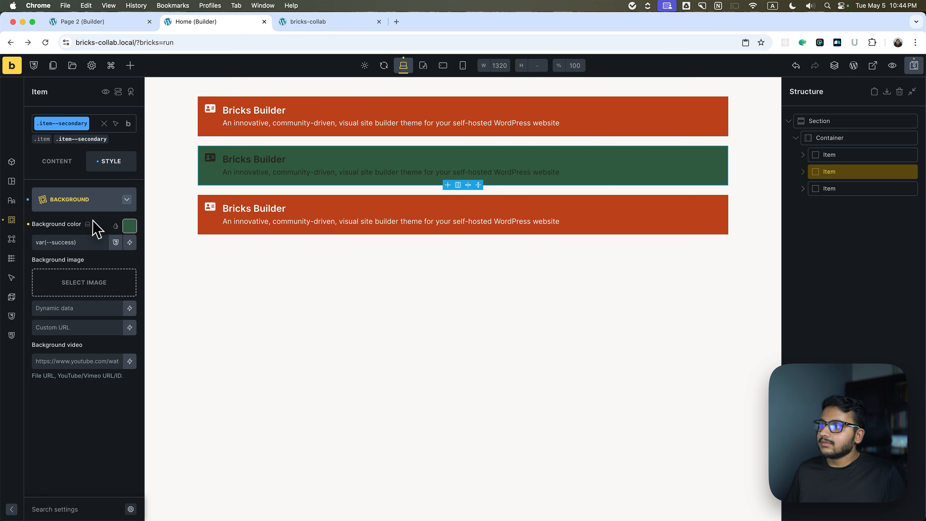
# Give the item--secondary class a custom light text colour of hsl(0, 0%, 95%) in its typography settings.
pyautogui.click(102, 206)
pyautogui.click(82, 224)
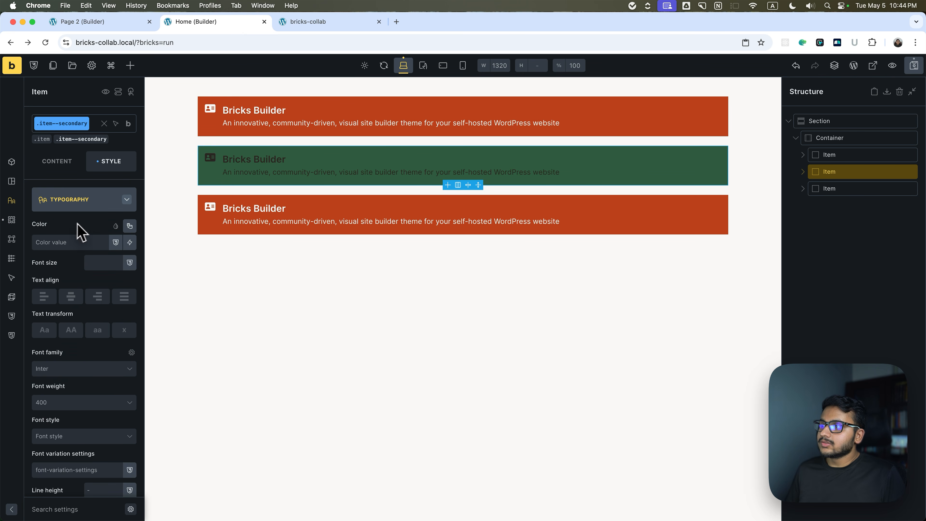
pyautogui.click(129, 225)
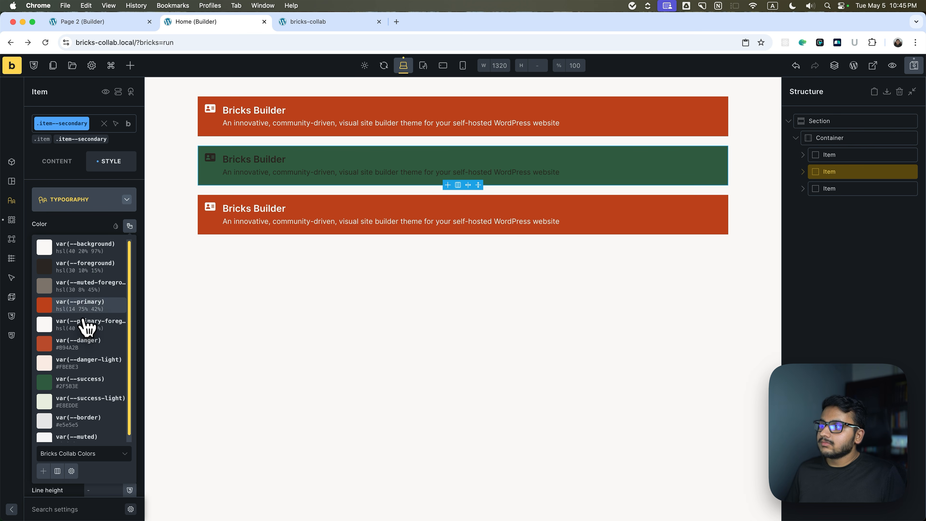
pyautogui.click(130, 226)
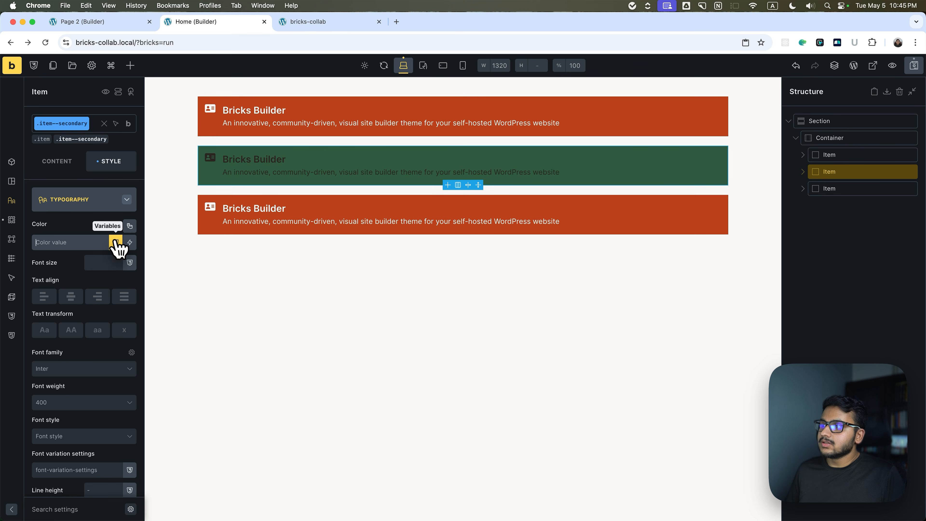
pyautogui.click(116, 228)
pyautogui.moveTo(51, 285); pyautogui.dragTo(29, 241)
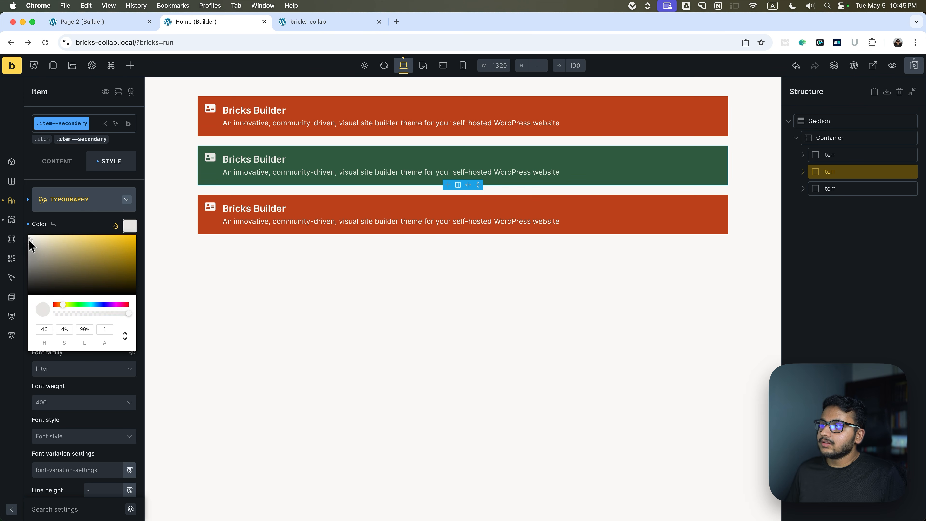
pyautogui.click(93, 227)
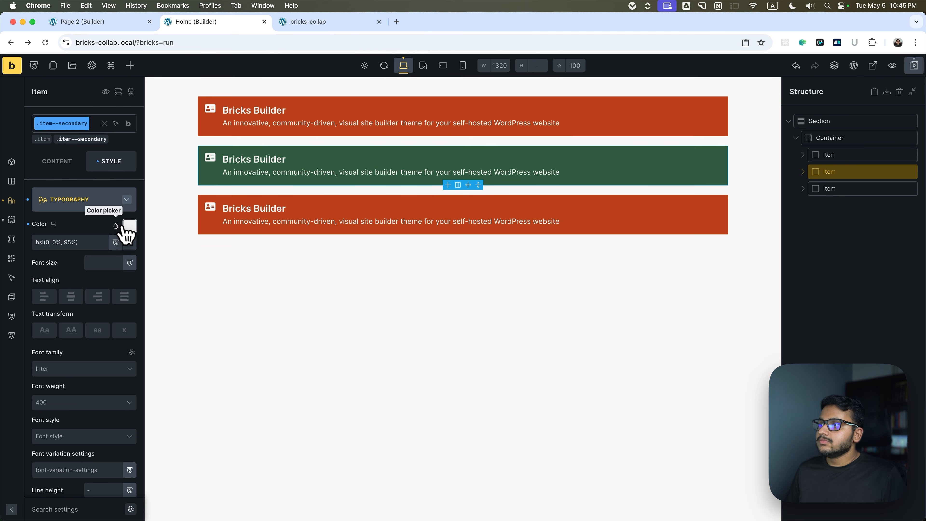
# Set the item--secondary text colour to var(--primary-foreground) from the palette and save the page.
pyautogui.click(129, 227)
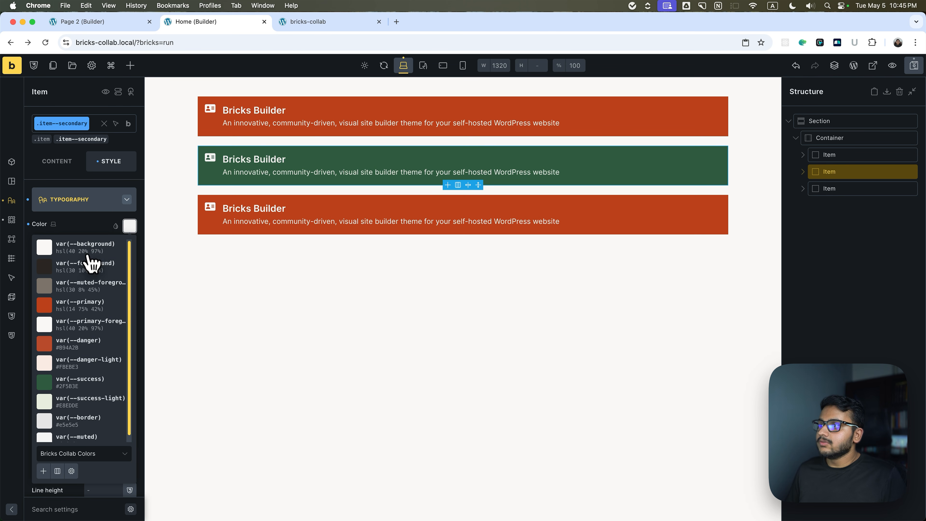
pyautogui.click(75, 331)
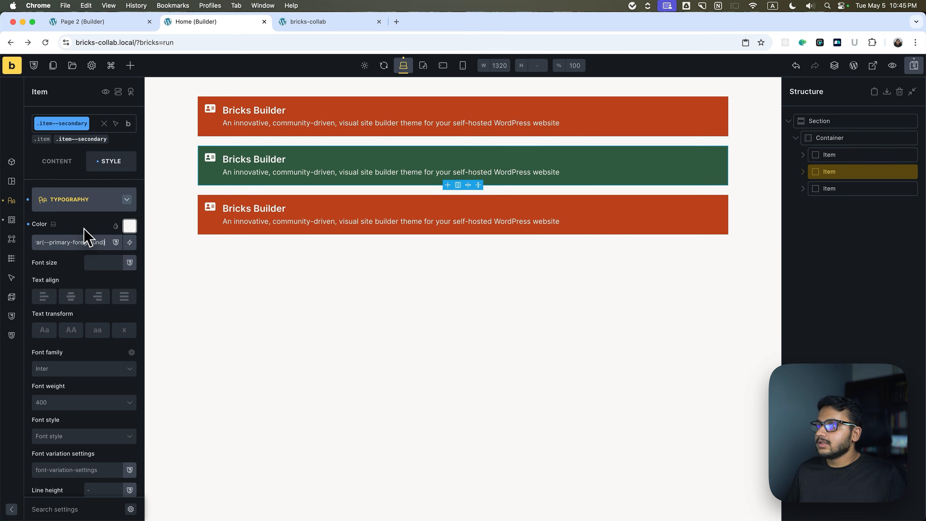
pyautogui.click(912, 64)
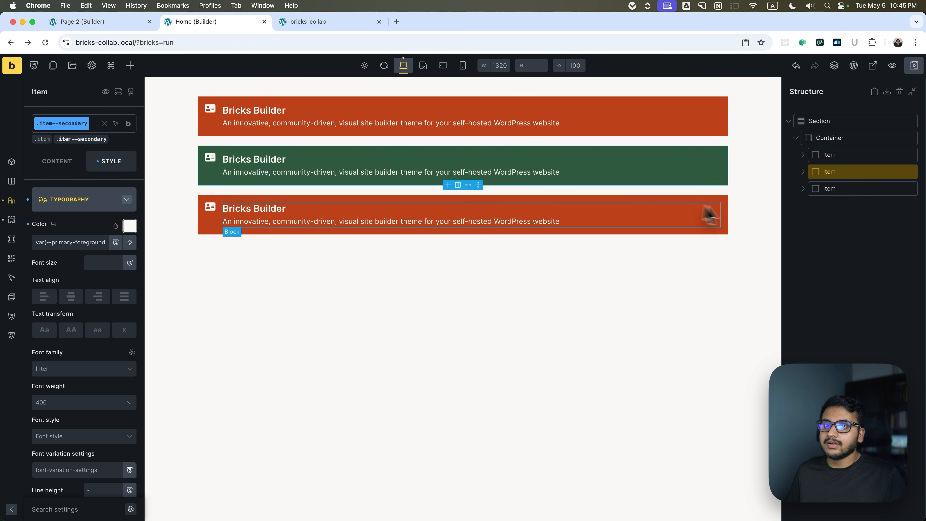
# On Page 2, replace the second Item's item--primary class with item--secondary.
pyautogui.click(88, 22)
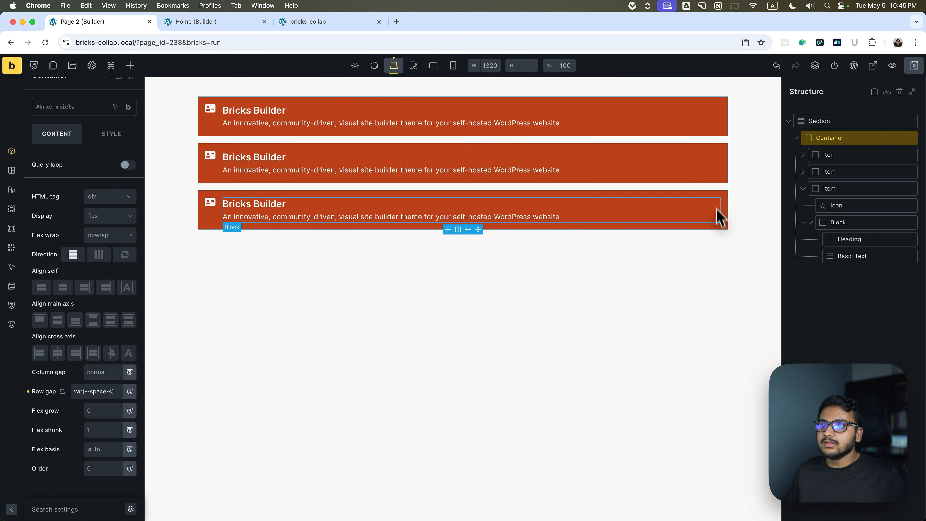
pyautogui.click(834, 188)
pyautogui.click(849, 173)
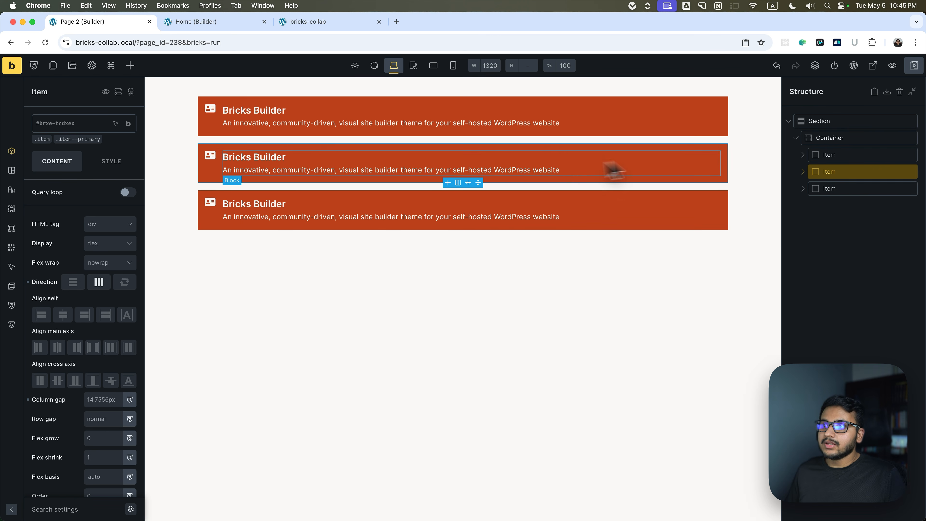
pyautogui.moveTo(101, 139)
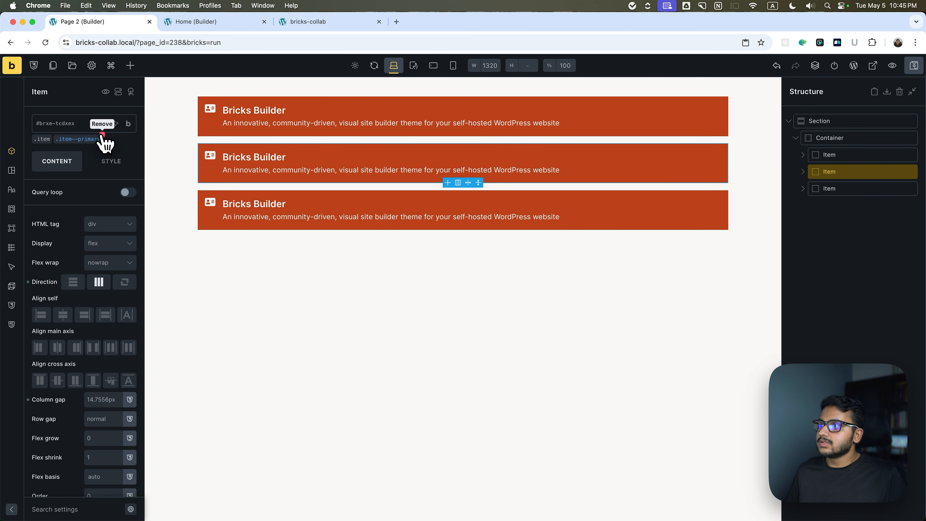
pyautogui.click(102, 135)
pyautogui.click(84, 124)
pyautogui.click(78, 221)
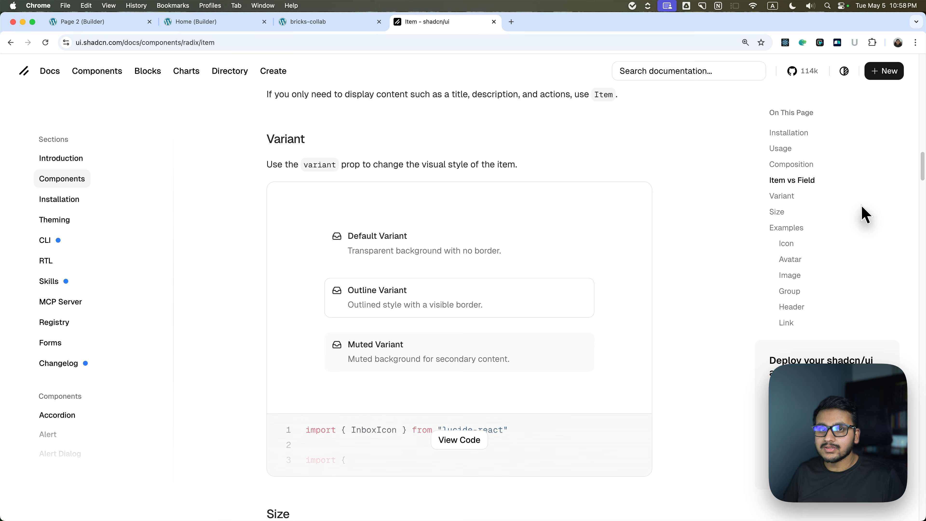
# Return to the Home builder and delete the Block containing Basic Text from the Container.
pyautogui.click(283, 21)
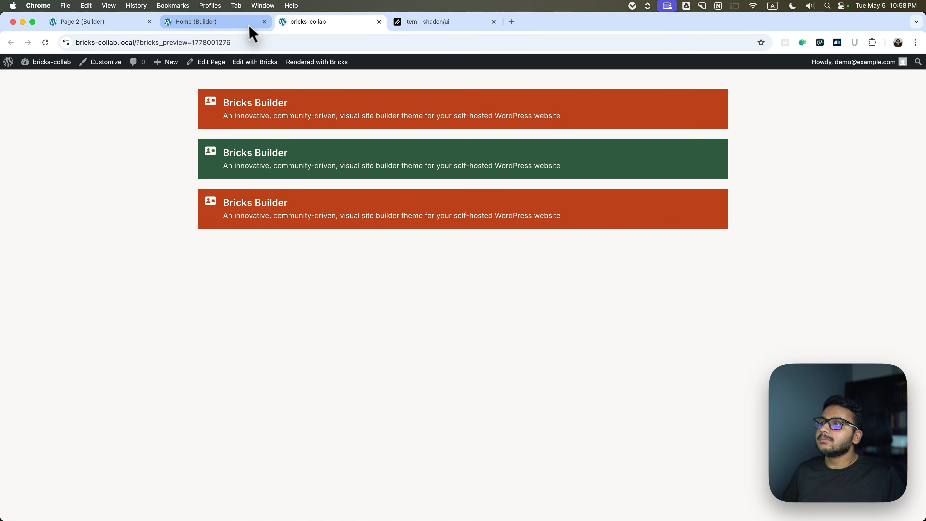
pyautogui.click(250, 22)
pyautogui.click(870, 156)
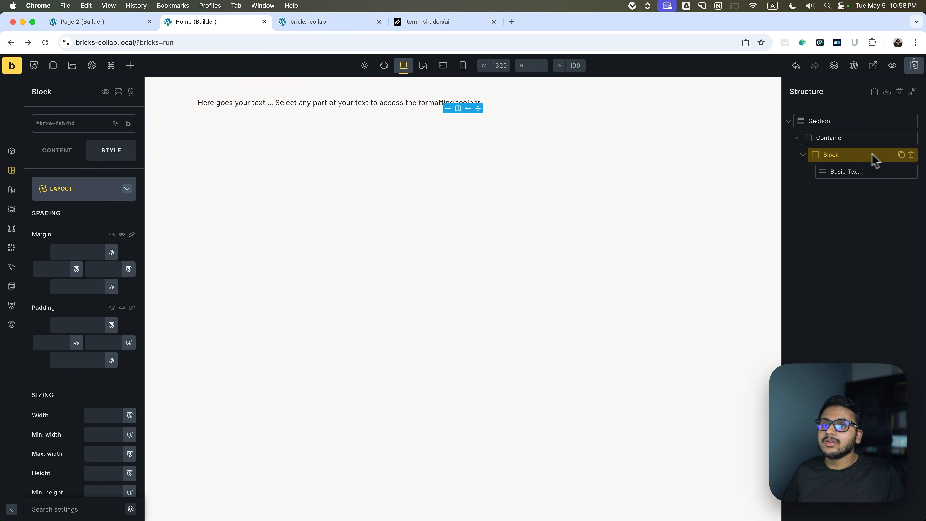
pyautogui.click(911, 154)
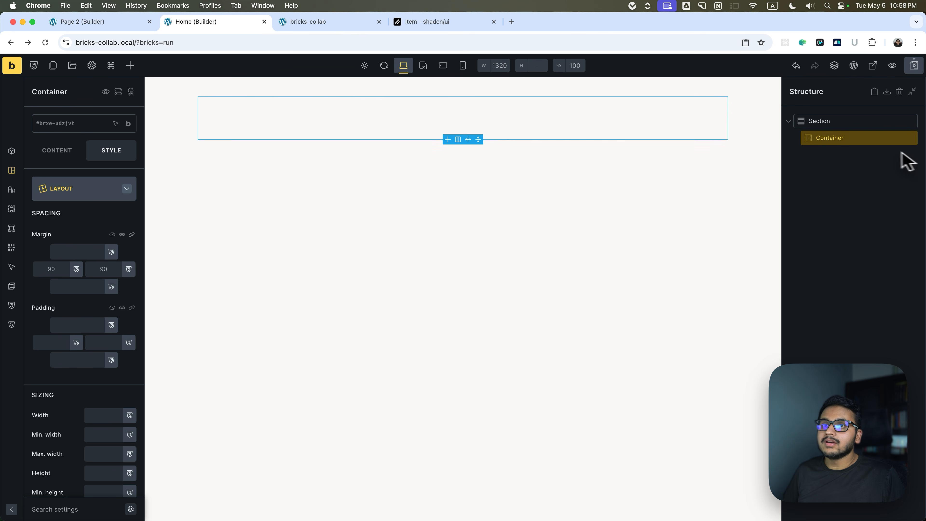
# Add an empty Block inside the Home page's Container and select it.
pyautogui.click(130, 66)
pyautogui.click(63, 85)
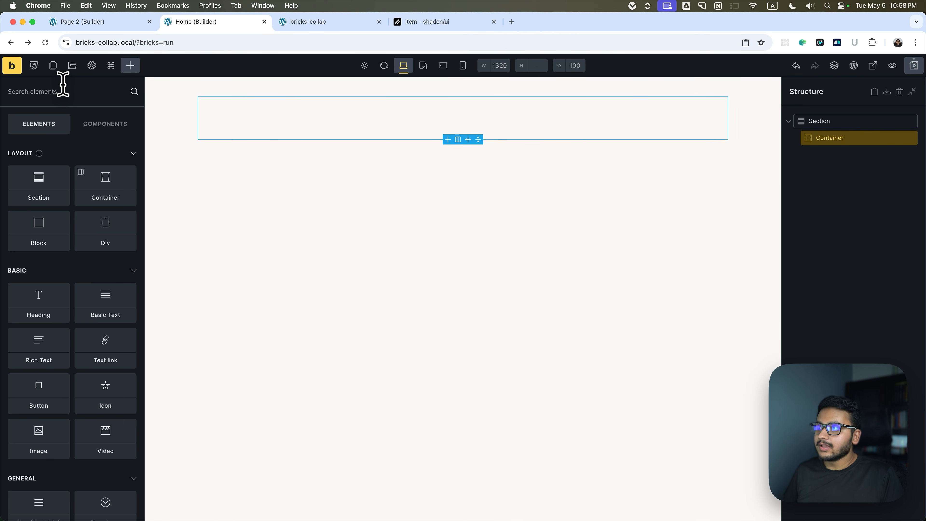
pyautogui.write('blo')
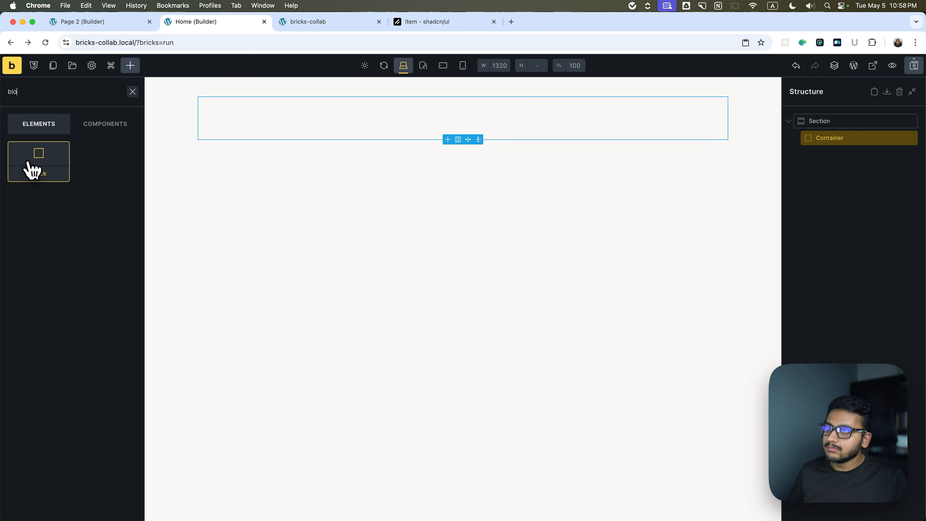
pyautogui.click(27, 169)
pyautogui.click(871, 156)
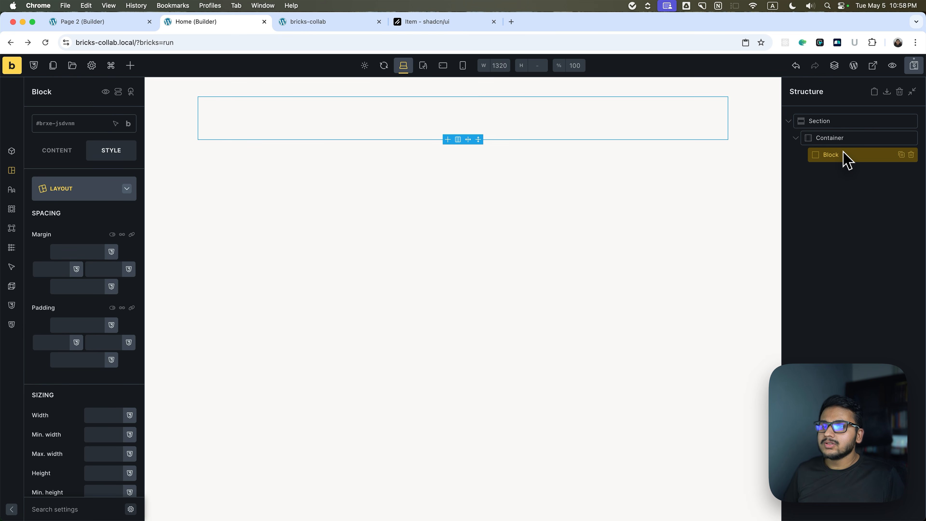
# Check the Item variants in the shadcn/ui docs, then add an Icon, a Heading and a Basic Text element inside the empty Block on Home.
pyautogui.click(130, 66)
pyautogui.click(390, 23)
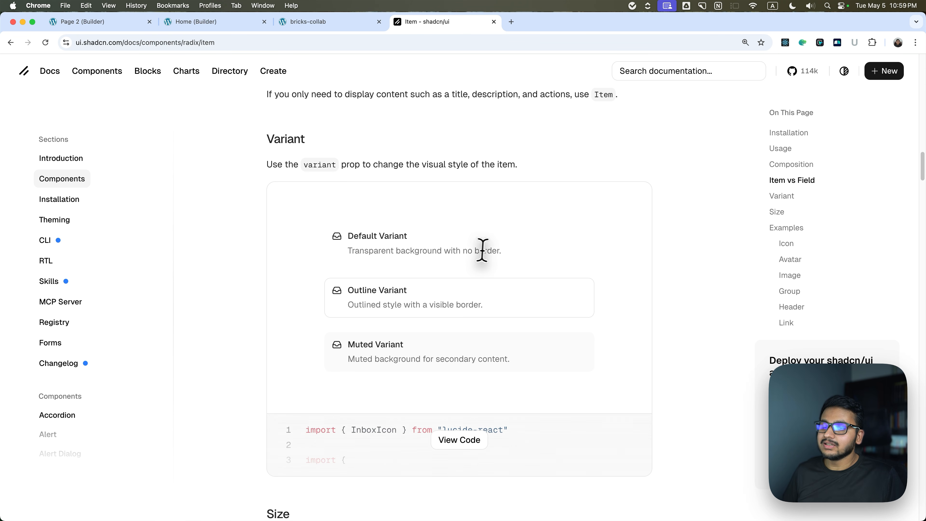
pyautogui.click(205, 22)
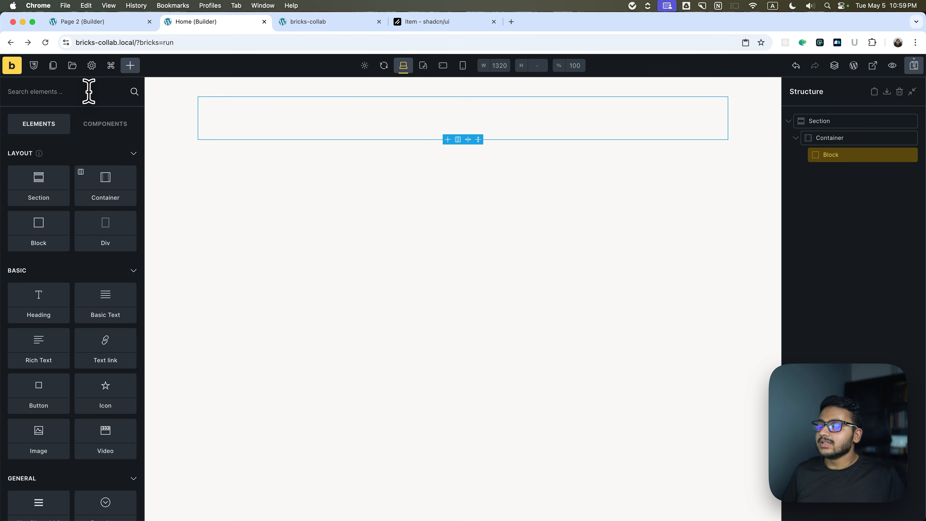
pyautogui.click(88, 91)
pyautogui.write('text')
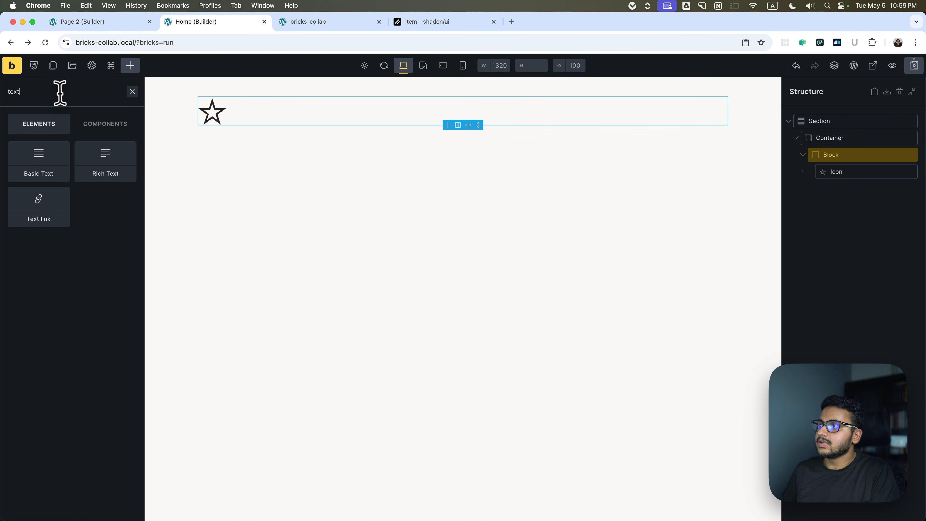
pyautogui.doubleClick(36, 96)
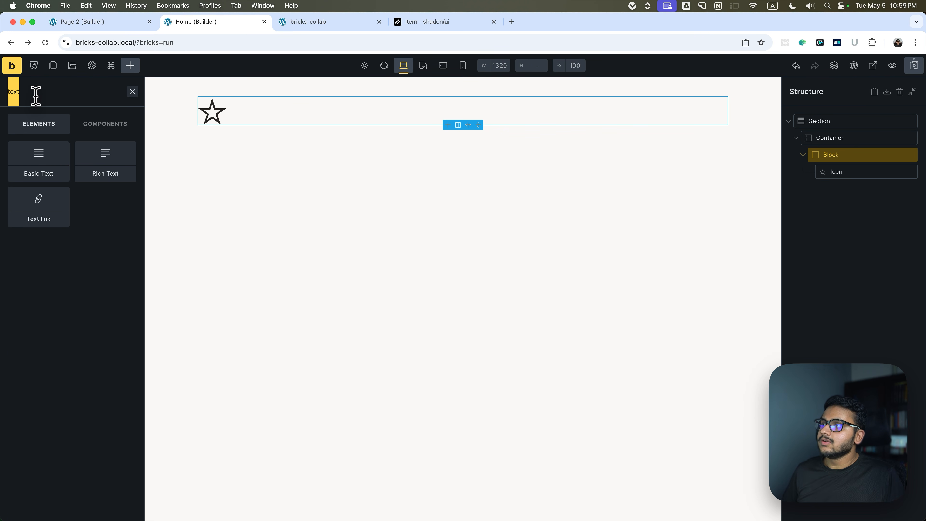
pyautogui.write('hea')
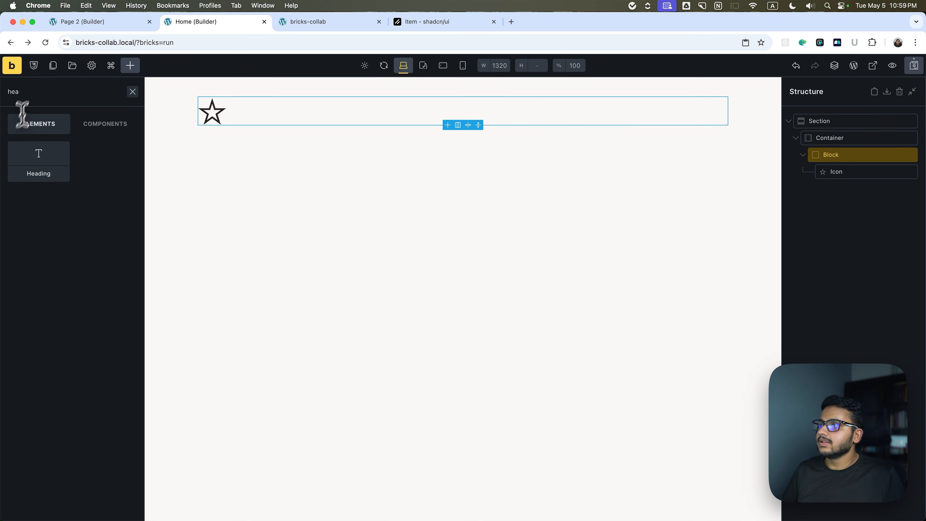
pyautogui.click(36, 157)
pyautogui.doubleClick(41, 95)
pyautogui.write('text')
pyautogui.click(41, 157)
# Rename the Block as Item and its Icon element as Iteam Icon in the structure.
pyautogui.click(839, 157)
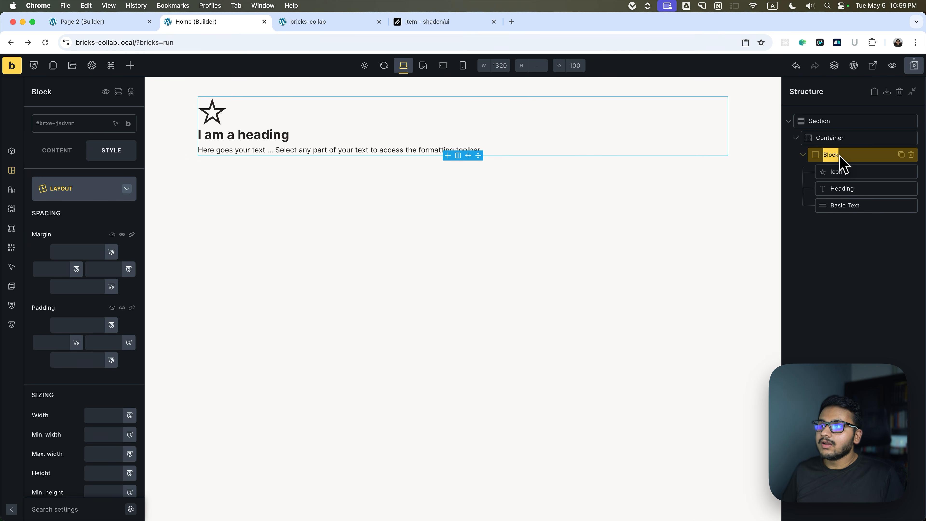
pyautogui.write('Item')
pyautogui.doubleClick(845, 175)
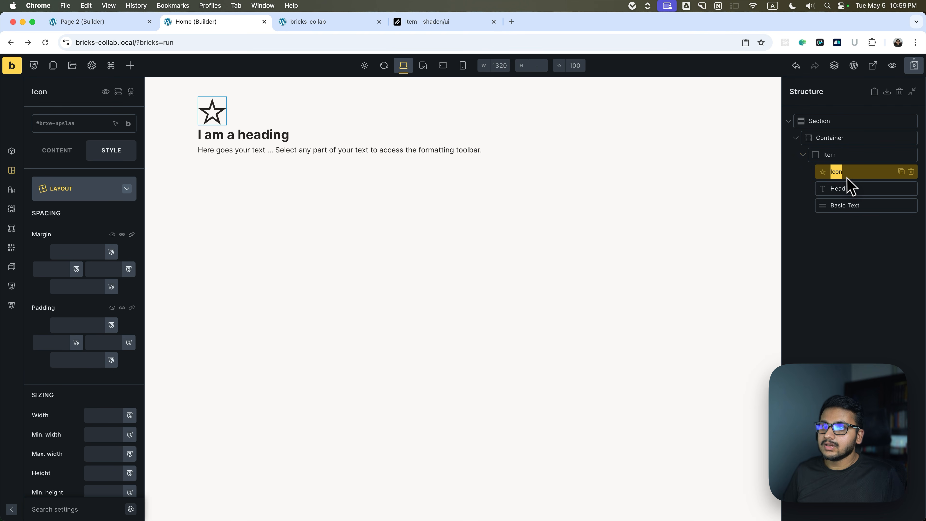
pyautogui.write('Iteam Icon')
# Rename the Heading as Item Title and the Basic Text as Item Description.
pyautogui.doubleClick(852, 189)
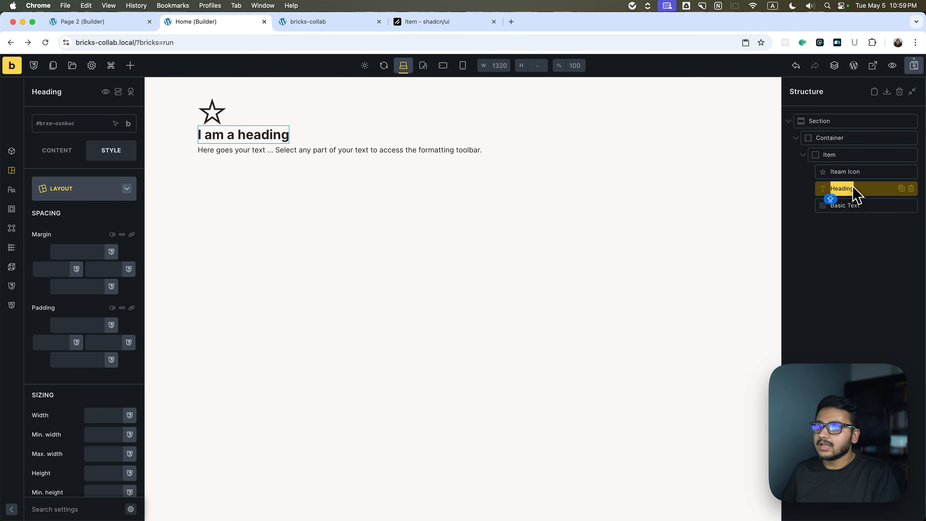
pyautogui.write('Item Title')
pyautogui.doubleClick(856, 205)
pyautogui.write('Iteam')
pyautogui.press('BackSpace')
pyautogui.press('BackSpace')
pyautogui.write('m Description')
pyautogui.press('Return')
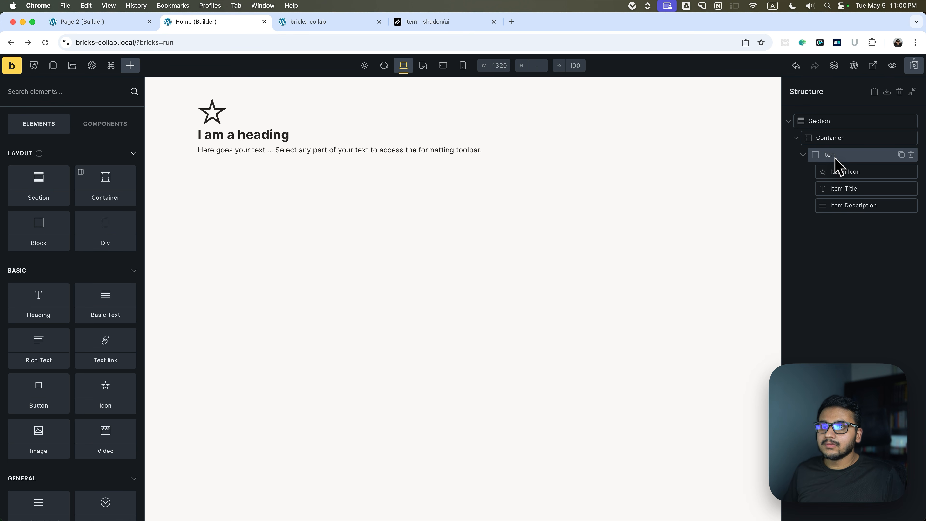
# Correct the icon element's misspelled name to Item Icon.
pyautogui.click(834, 158)
pyautogui.click(842, 174)
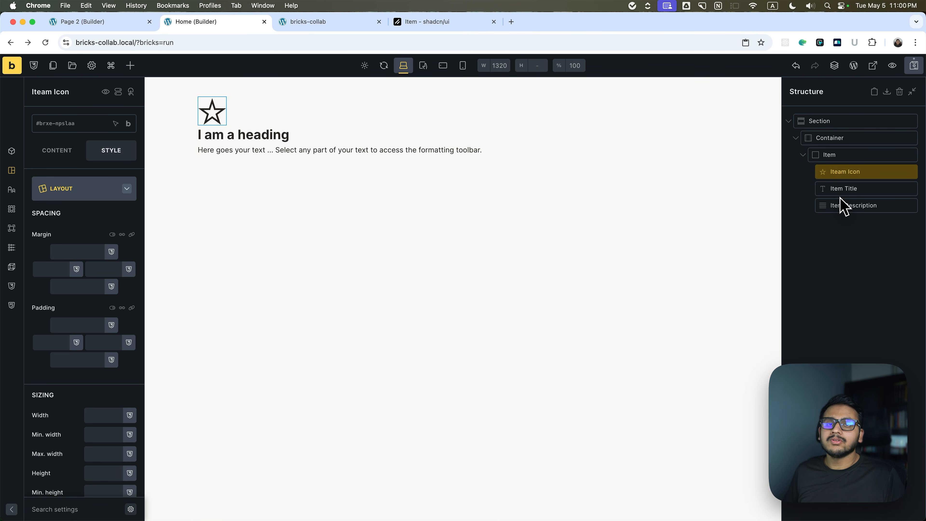
pyautogui.doubleClick(845, 179)
pyautogui.write('Item')
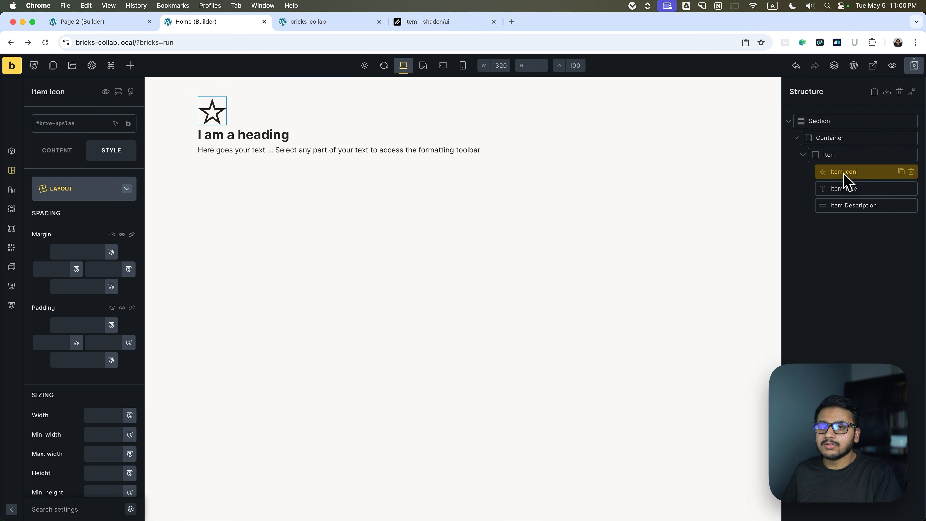
# Wrap Item Title and Item Description together in a Block, name it Item Content and collapse it in the structure.
pyautogui.click(842, 184)
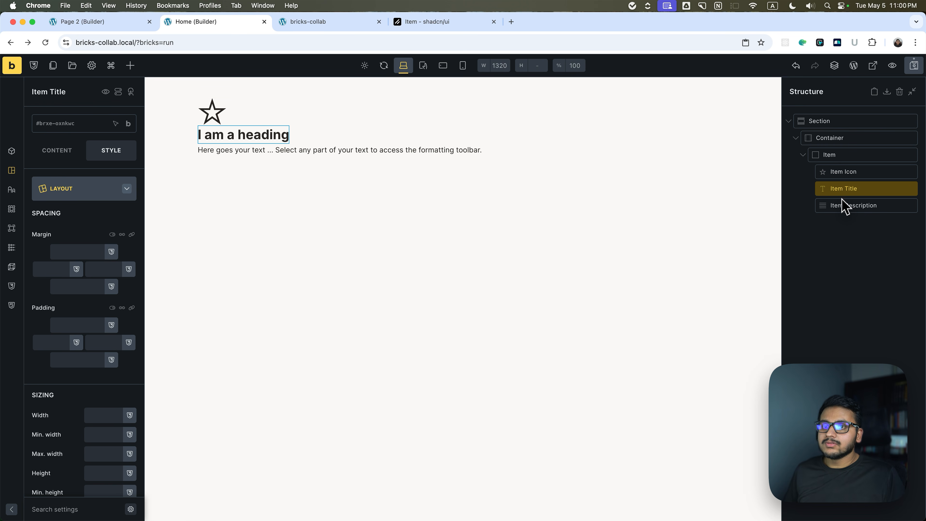
pyautogui.click(842, 205)
pyautogui.click(843, 193)
pyautogui.keyDown('shift'); pyautogui.click(847, 205); pyautogui.keyUp('shift')
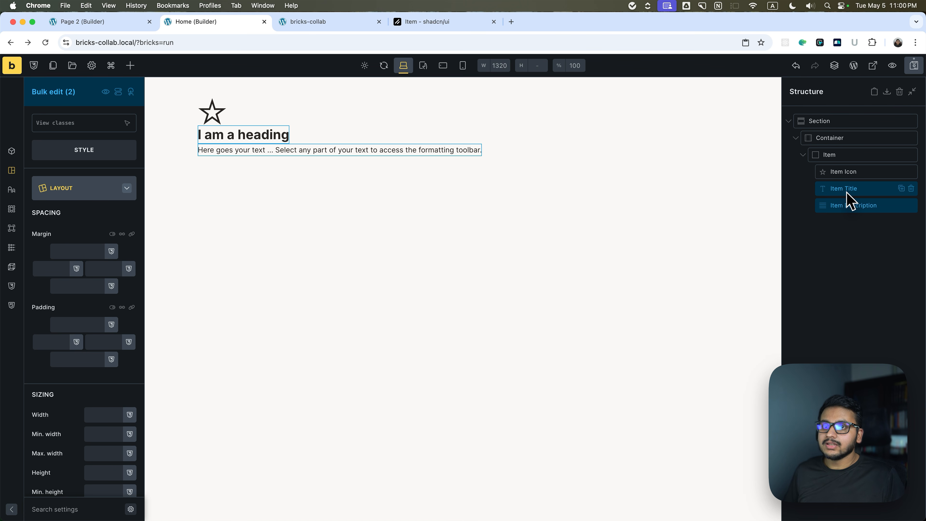
pyautogui.rightClick(846, 191)
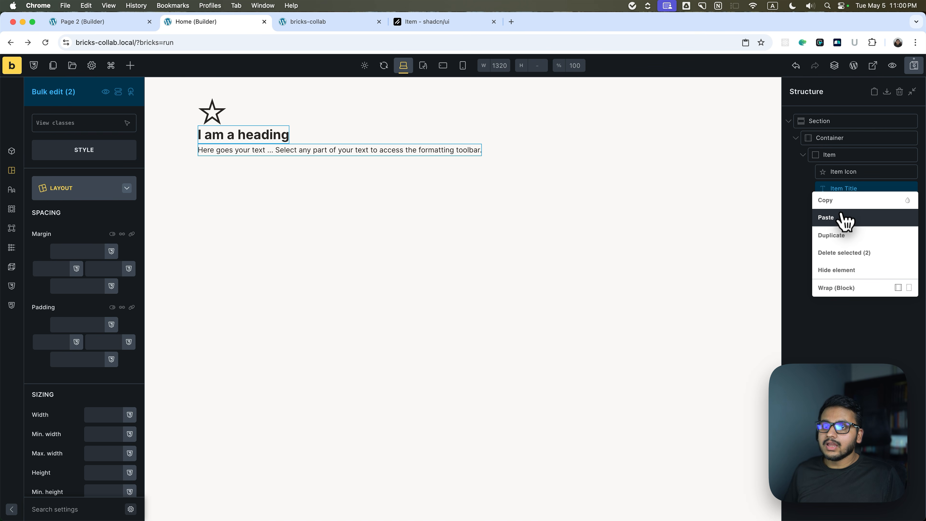
pyautogui.click(838, 288)
pyautogui.write('Item Co')
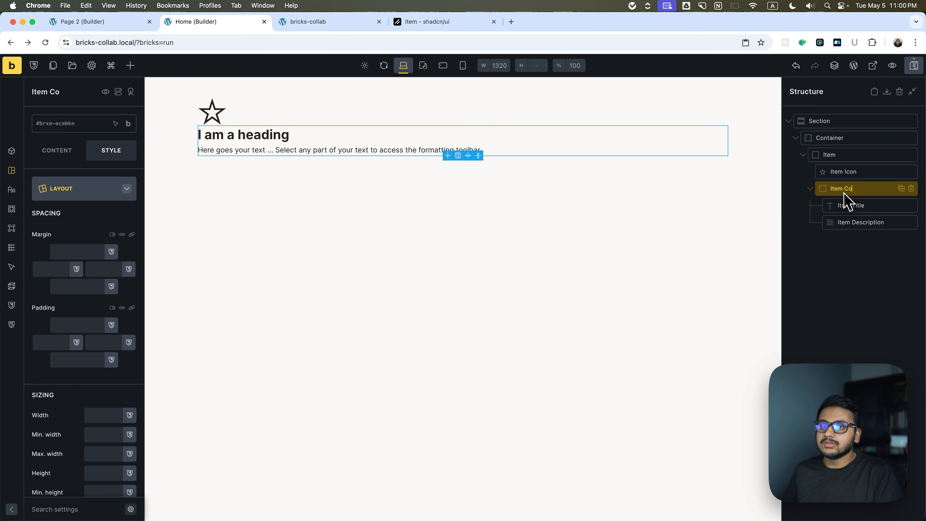
pyautogui.click(810, 188)
# Try the text-s variable as the Item Icon's size, then set the size to the text-m variable.
pyautogui.click(834, 159)
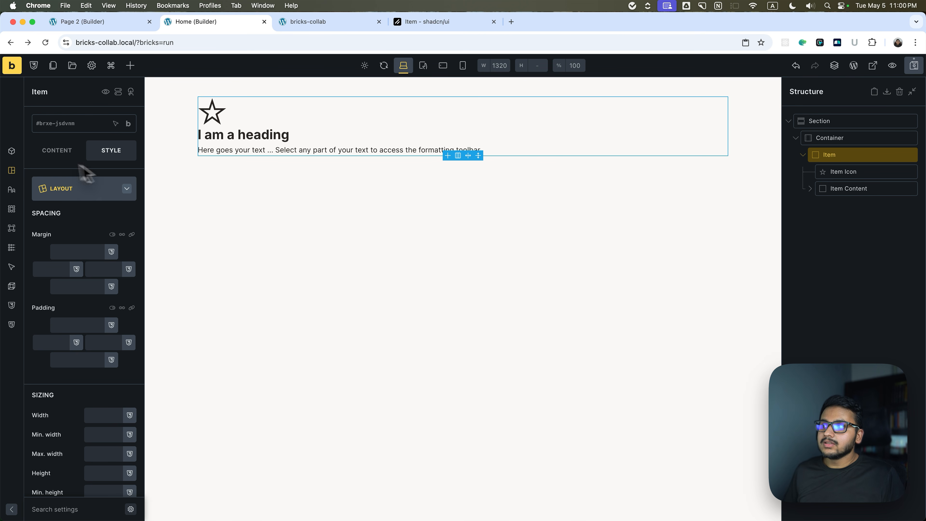
pyautogui.click(72, 150)
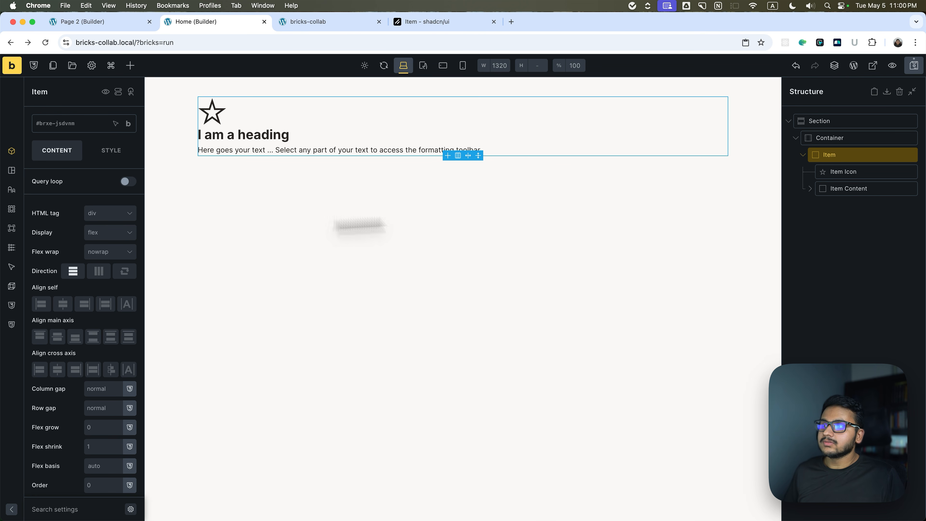
pyautogui.click(844, 172)
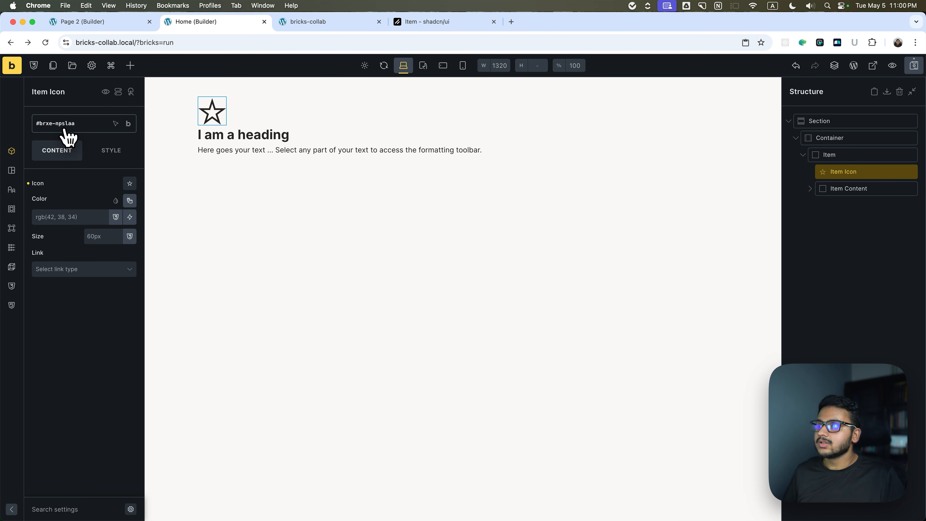
pyautogui.click(109, 152)
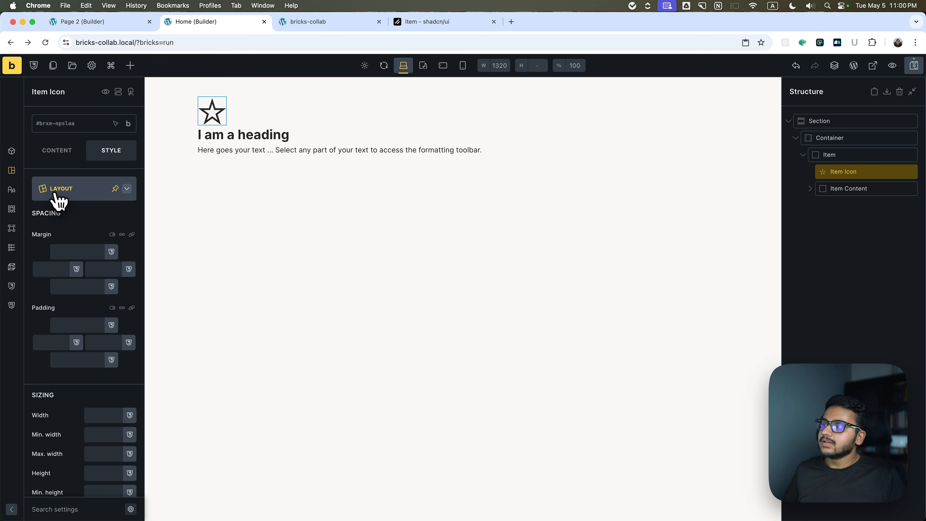
pyautogui.click(54, 155)
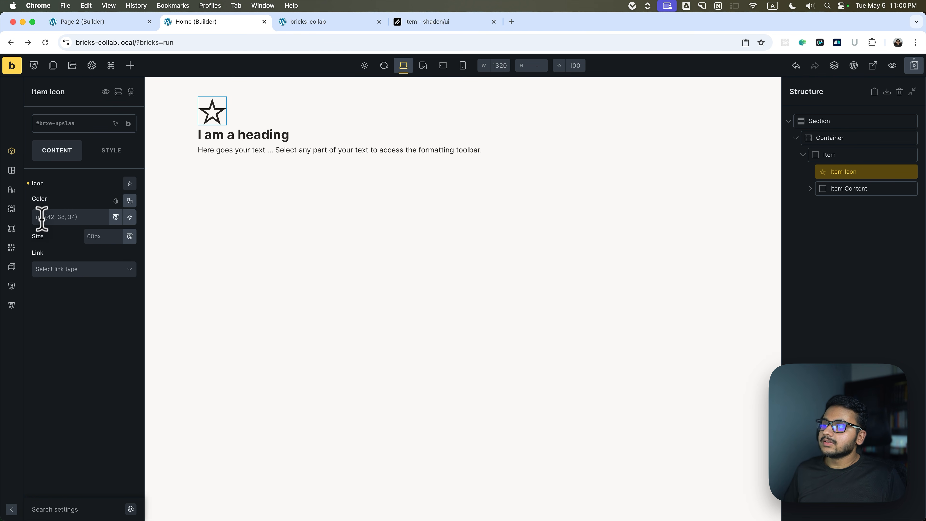
pyautogui.click(128, 236)
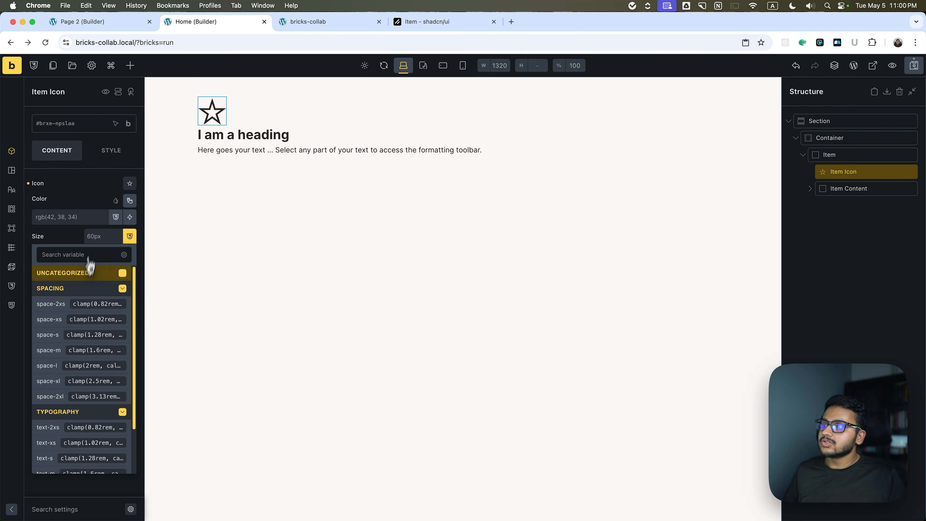
pyautogui.click(69, 427)
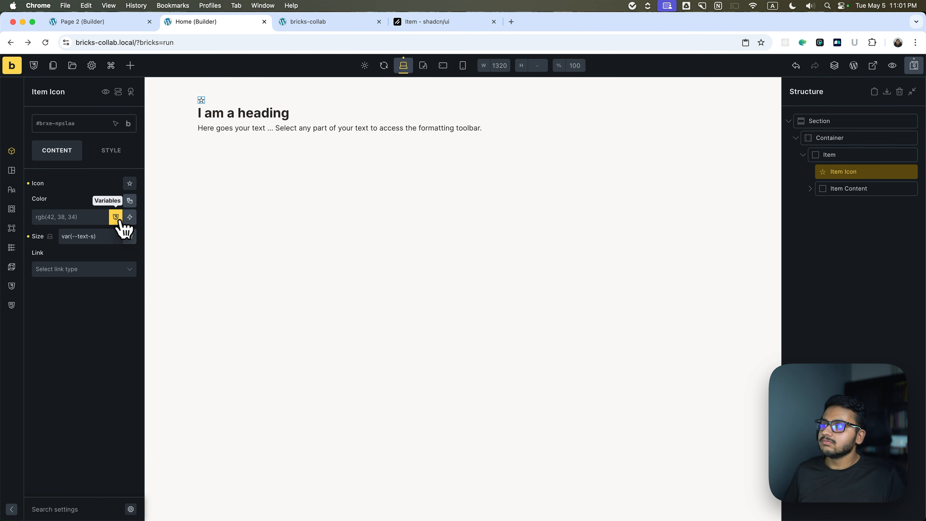
pyautogui.click(130, 236)
pyautogui.scroll(-3, 83, 367)
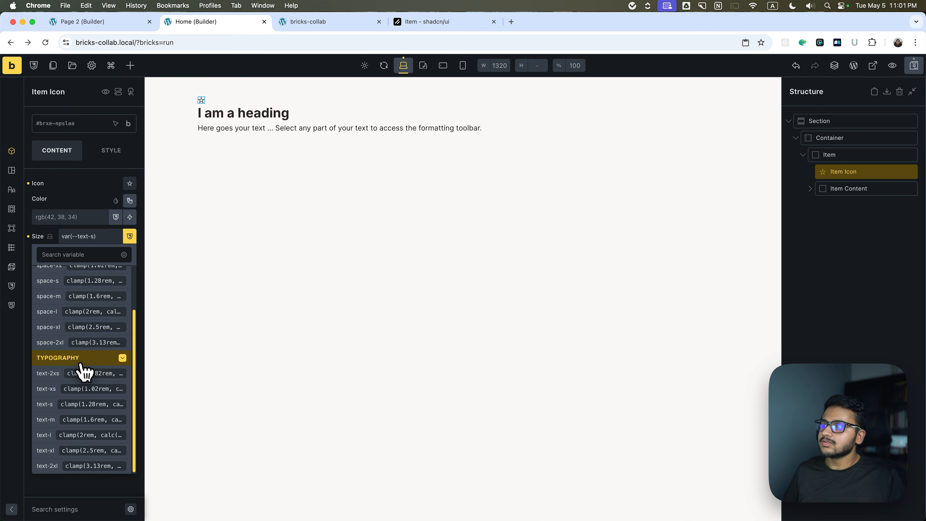
pyautogui.click(78, 422)
# Expand Item Content and set the Item Title's HTML tag to h2.
pyautogui.click(820, 188)
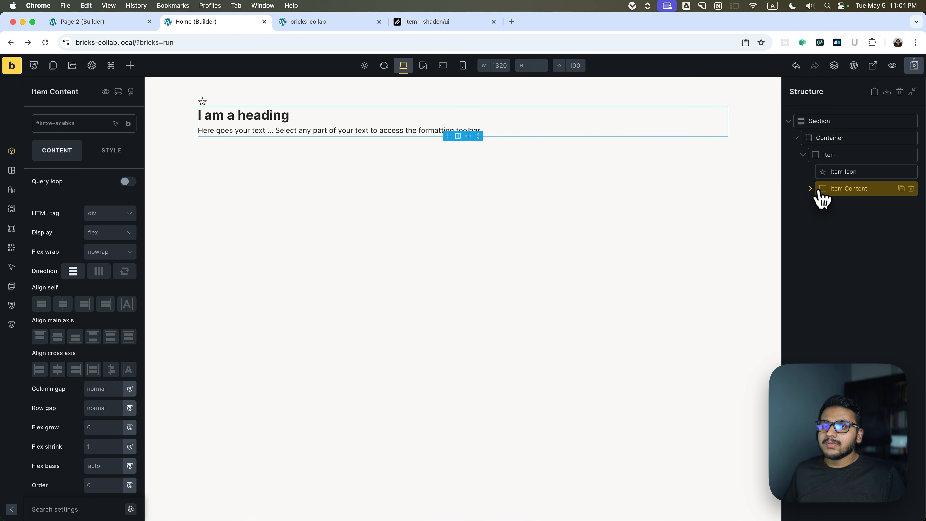
pyautogui.click(809, 189)
pyautogui.click(838, 206)
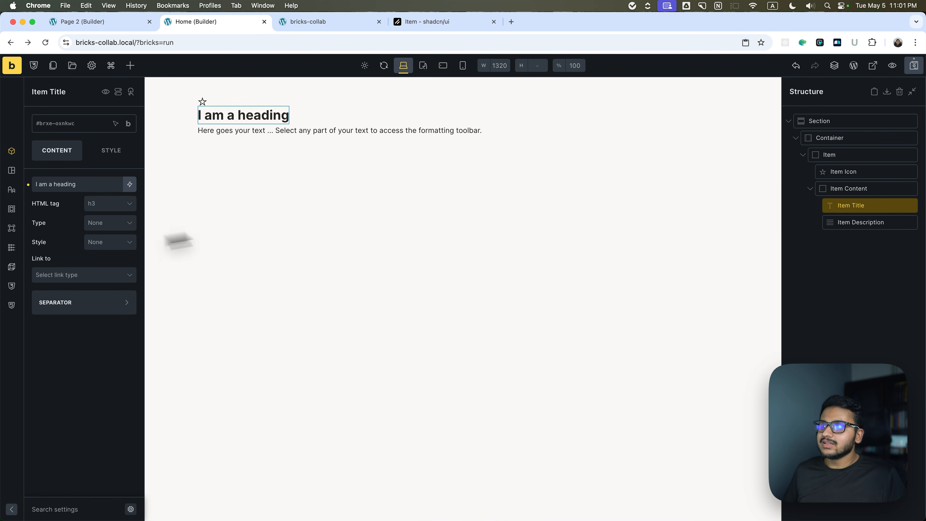
pyautogui.click(96, 202)
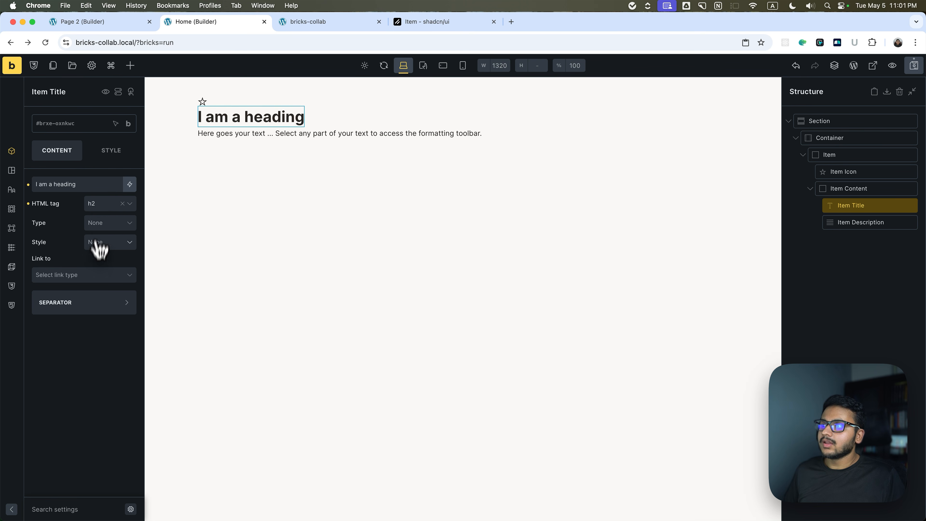
# Try var(--text-l) and var(--text-s) as the Item Title's font size and settle on var(--text-m).
pyautogui.click(111, 151)
pyautogui.click(84, 188)
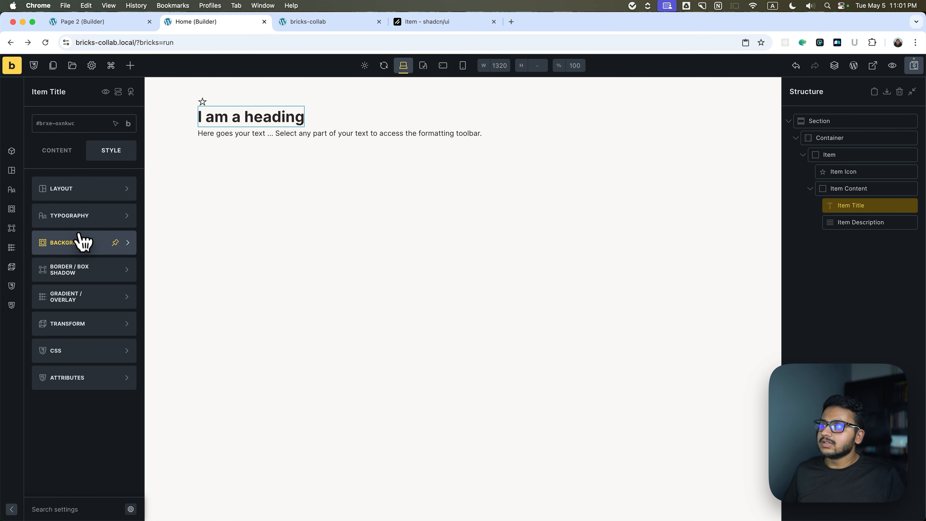
pyautogui.click(76, 215)
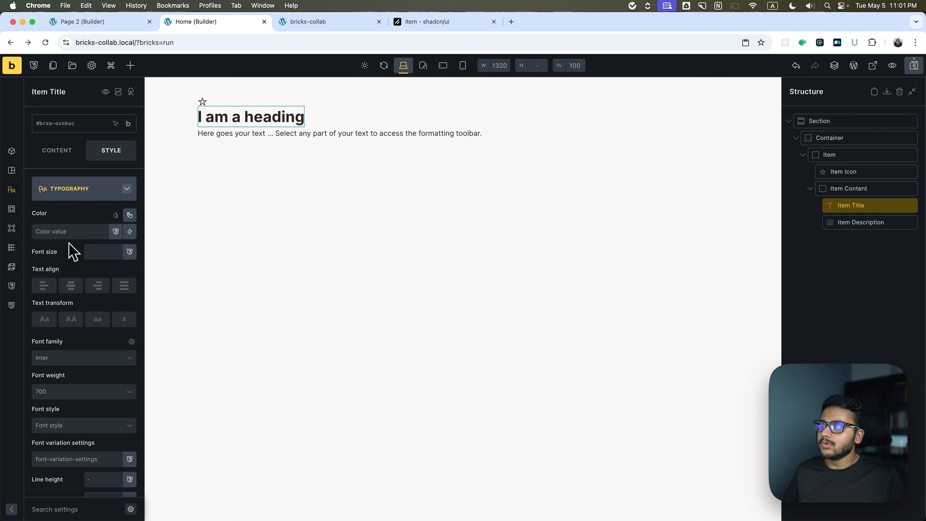
pyautogui.click(129, 252)
pyautogui.scroll(-2, 90, 288)
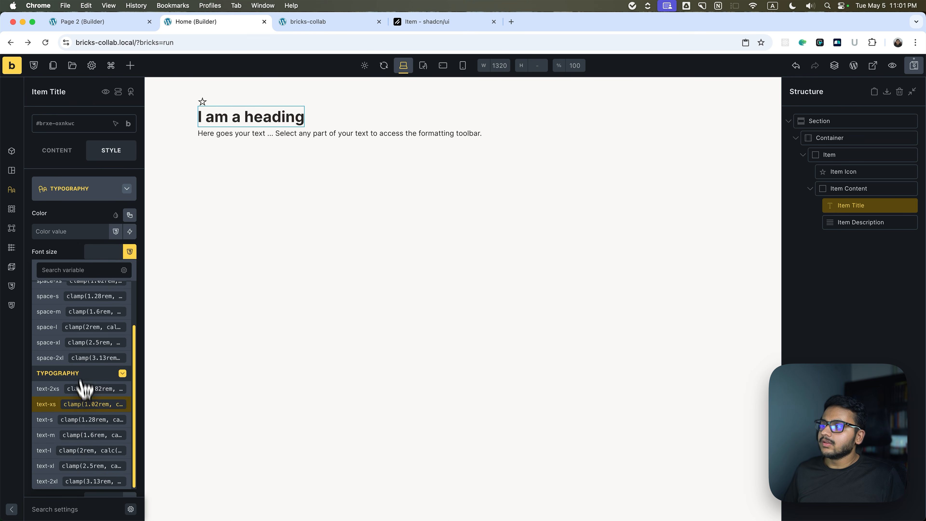
pyautogui.click(71, 441)
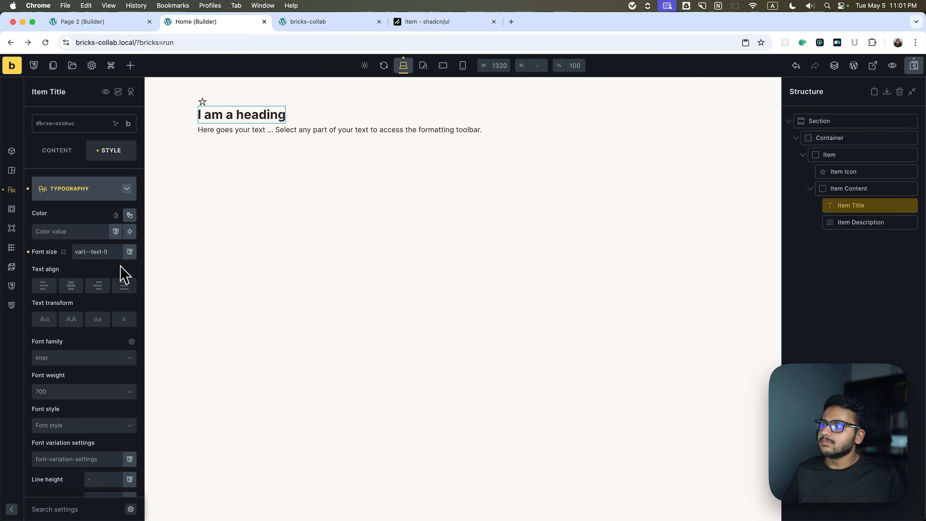
pyautogui.click(130, 251)
pyautogui.scroll(-2, 72, 436)
pyautogui.click(71, 437)
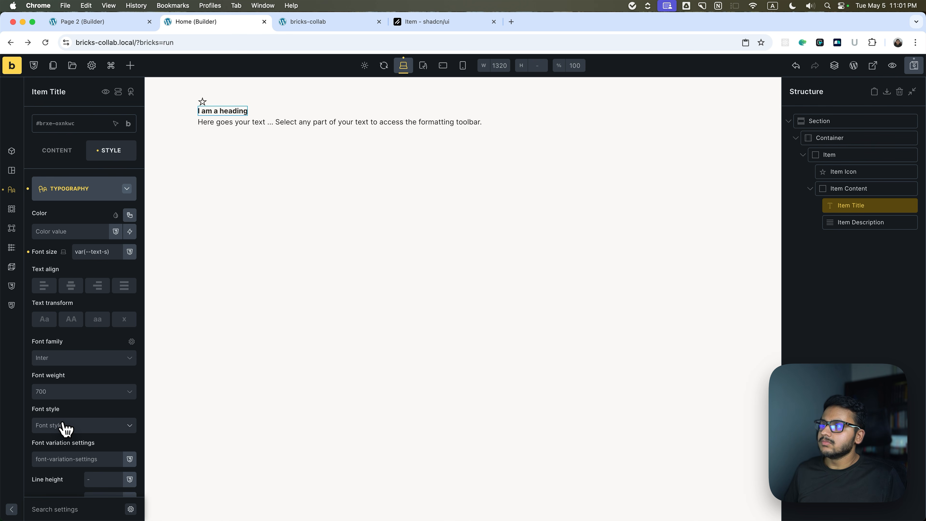
pyautogui.click(129, 251)
pyautogui.click(70, 439)
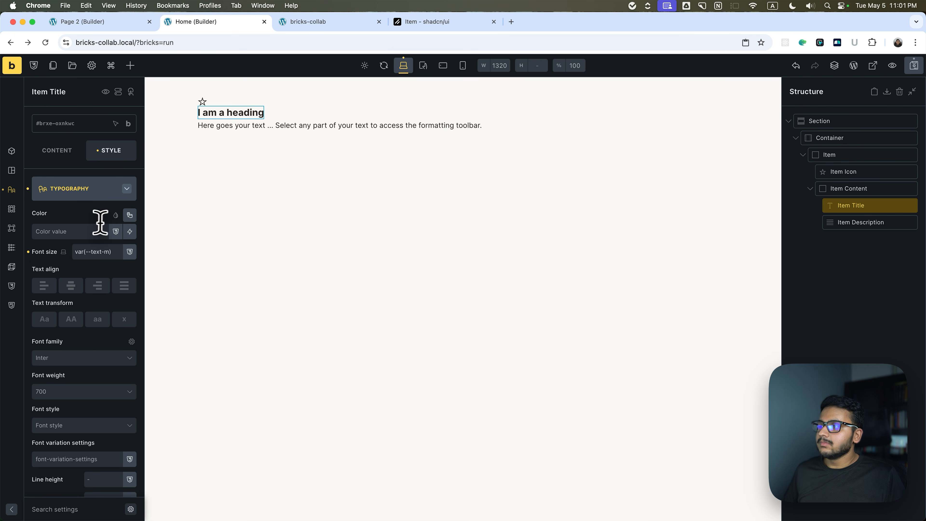
# Replace the Item Title's heading text with Bricks Builder.
pyautogui.click(64, 156)
pyautogui.tripleClick(69, 186)
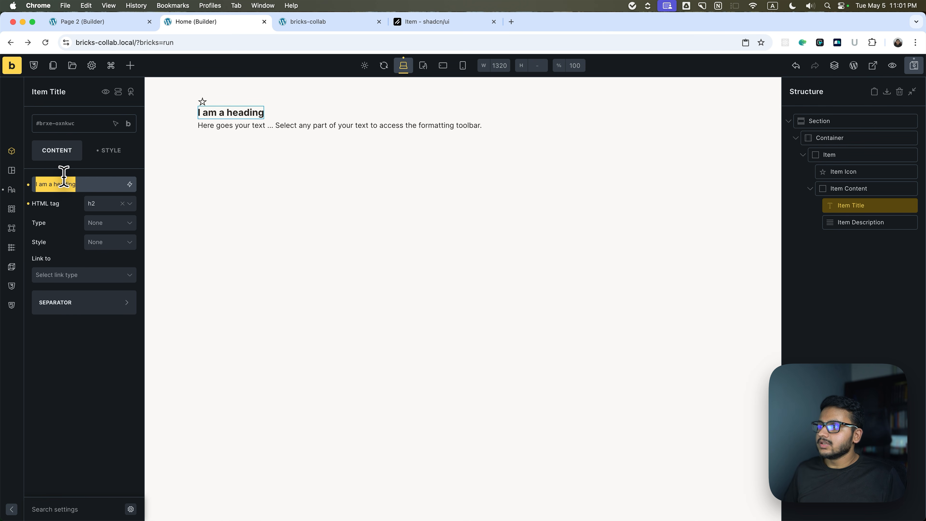
pyautogui.write('Bri')
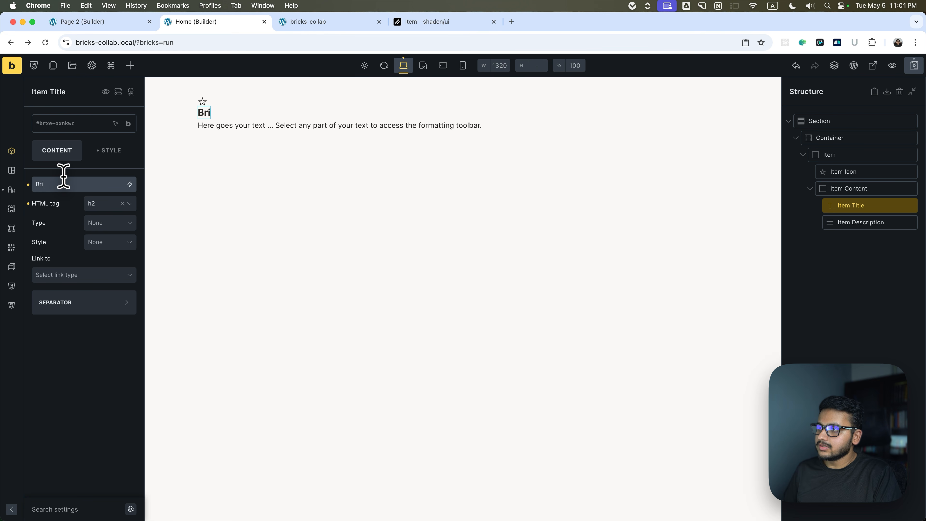
pyautogui.write('cks Builder')
# Replace the Item Description's text with "An innovative, community-driven, visual site builder theme for your self-hosted WordPress website.".
pyautogui.press('Down')
pyautogui.tripleClick(58, 192)
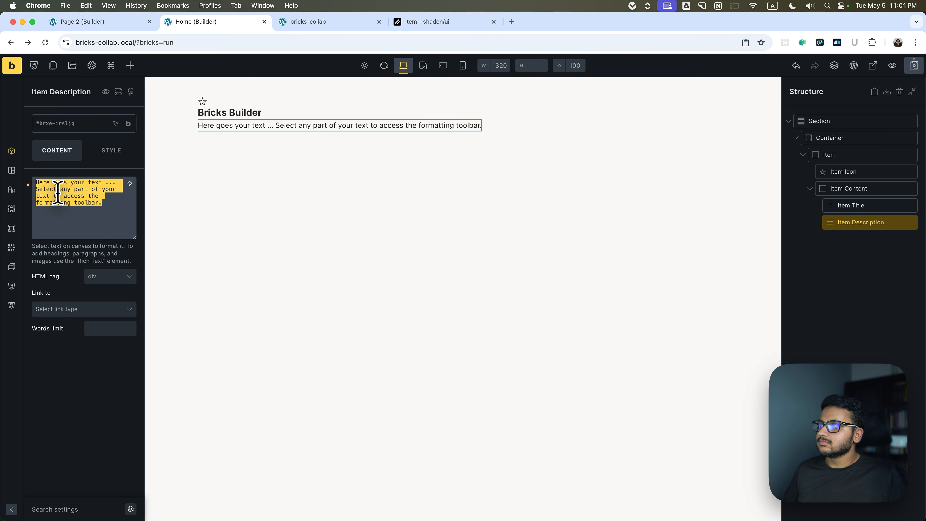
pyautogui.write('An innovative, community-driven, visual site builder theme for your self-hosted WordPress website.')
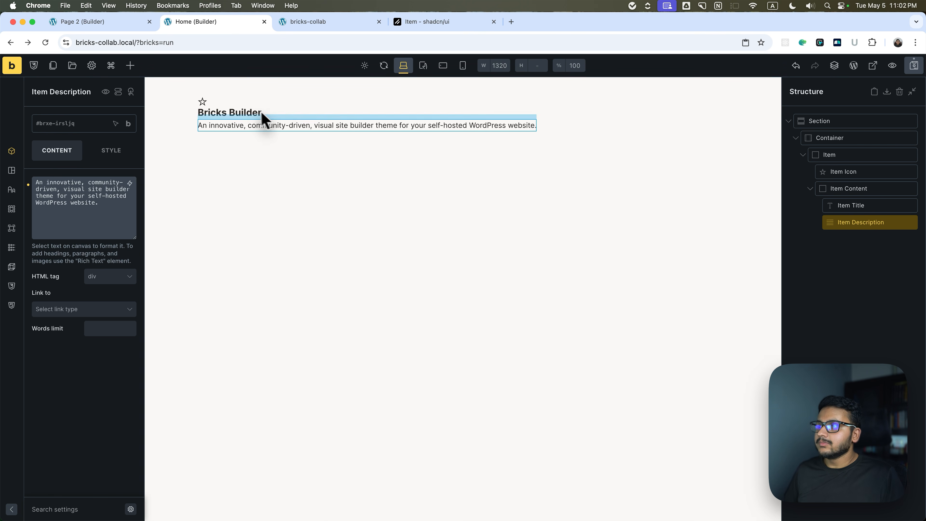
# Set the Item's direction to horizontal, try space-m and space-s as its column gap, and settle on space-xs.
pyautogui.click(841, 155)
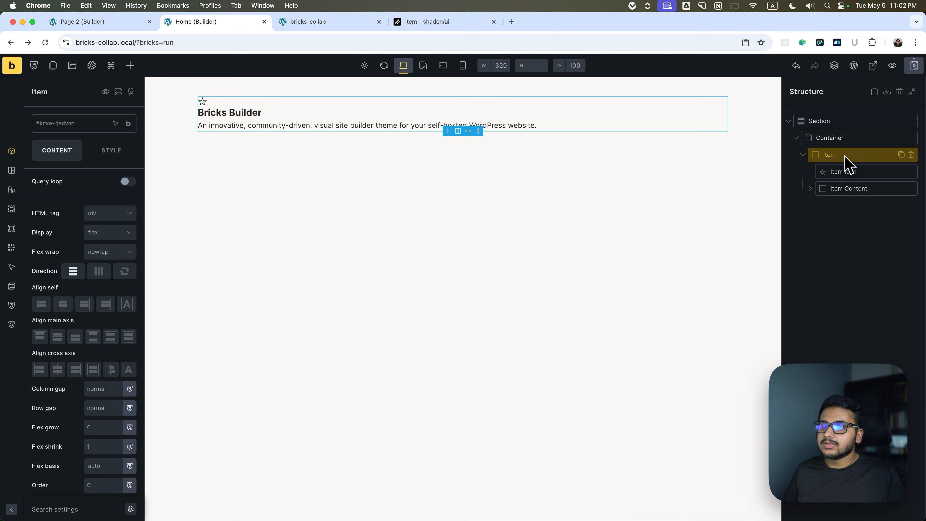
pyautogui.click(104, 275)
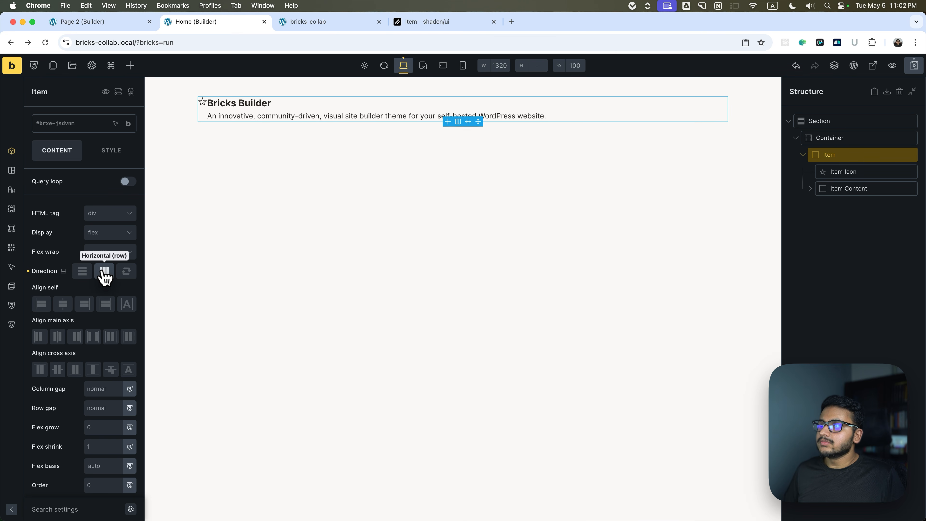
pyautogui.click(129, 389)
pyautogui.click(90, 456)
pyautogui.click(129, 389)
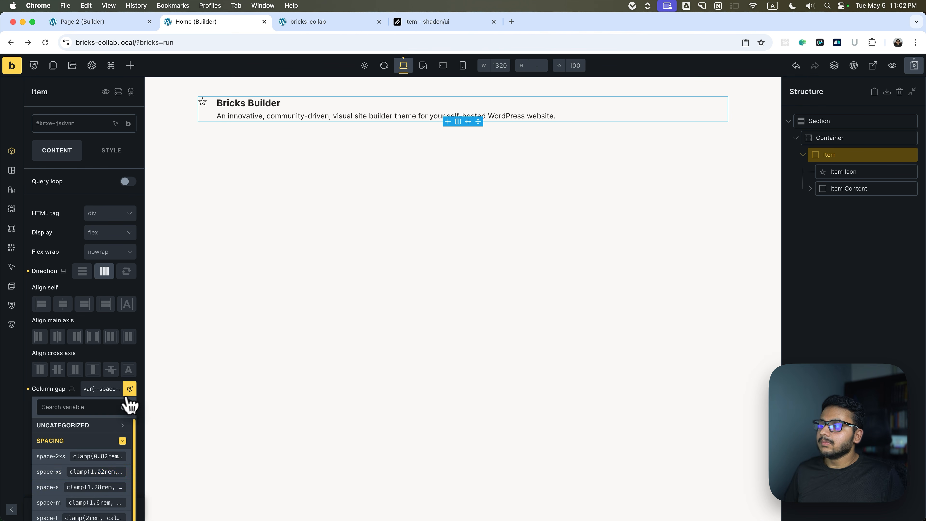
pyautogui.click(77, 487)
pyautogui.click(130, 388)
pyautogui.click(82, 474)
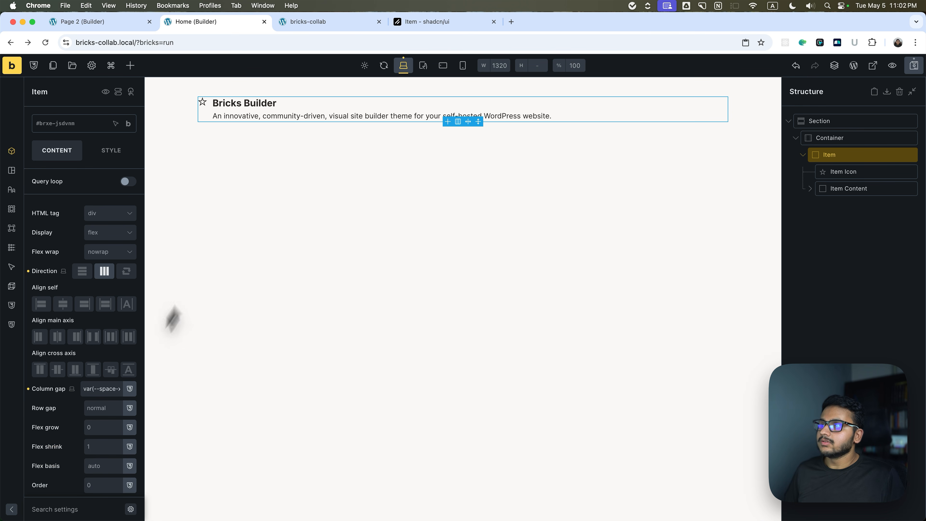
# Link the Item's padding on all four sides, try var(--space-m), and settle on var(--space-s).
pyautogui.click(123, 161)
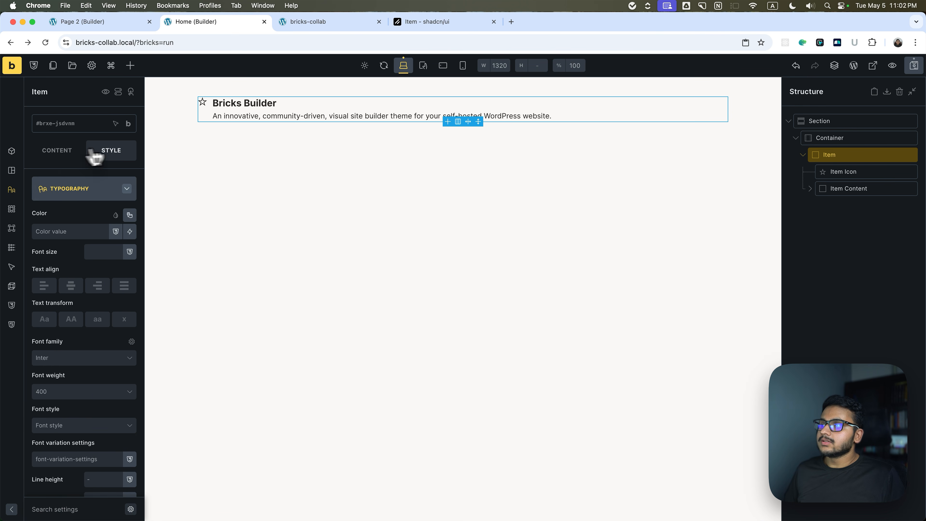
pyautogui.click(60, 188)
pyautogui.click(111, 324)
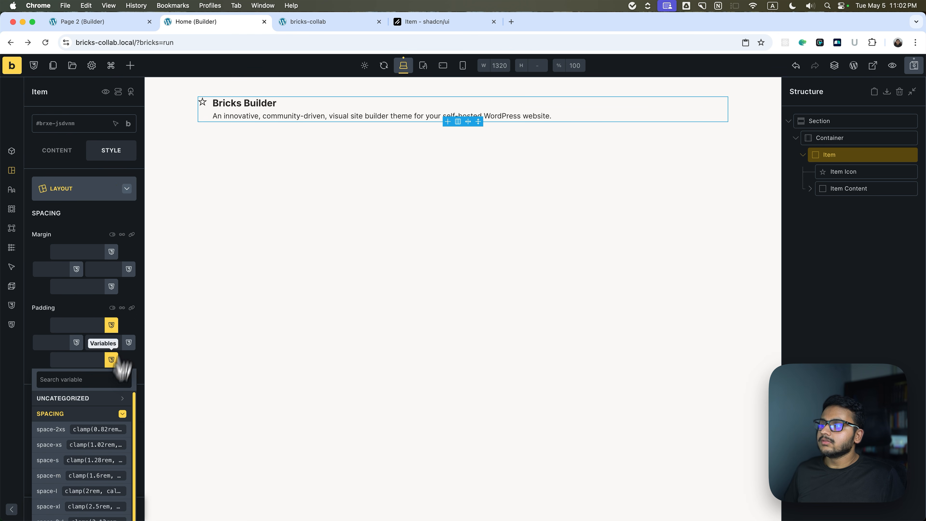
pyautogui.click(88, 475)
pyautogui.click(131, 307)
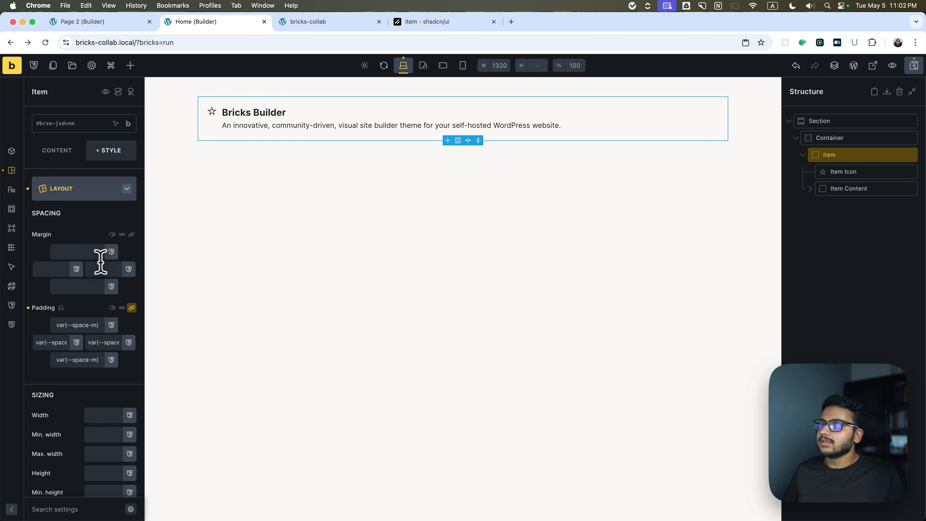
pyautogui.click(111, 325)
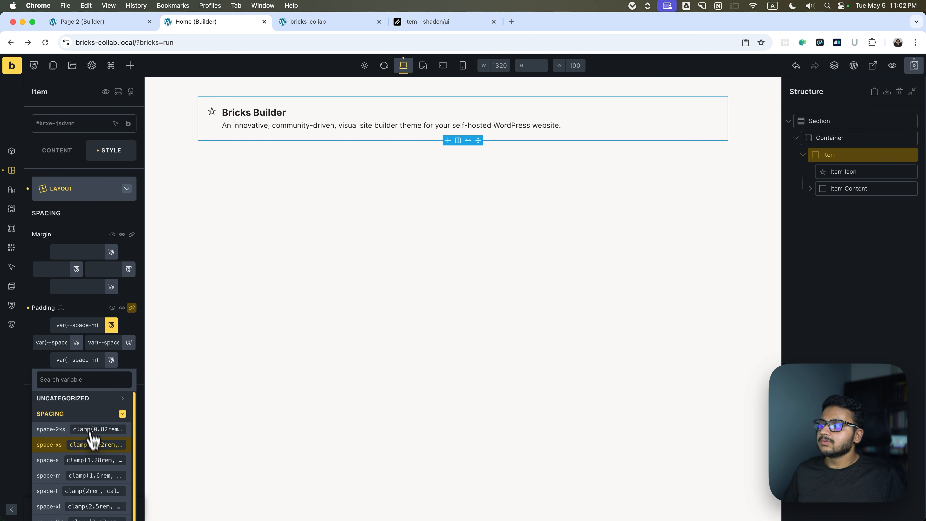
pyautogui.click(87, 460)
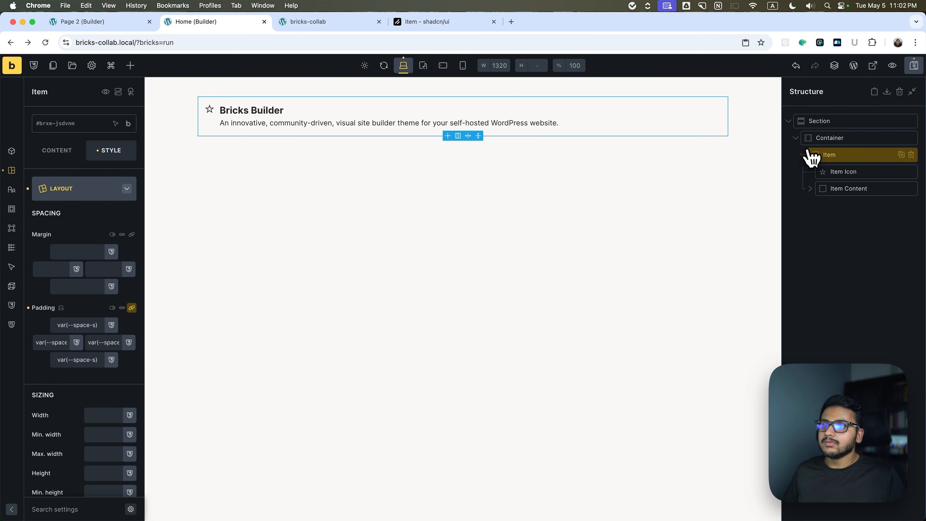
# Check the Item variants in the shadcn/ui docs, and wrap the Item on the Home page in a new Block.
pyautogui.click(425, 22)
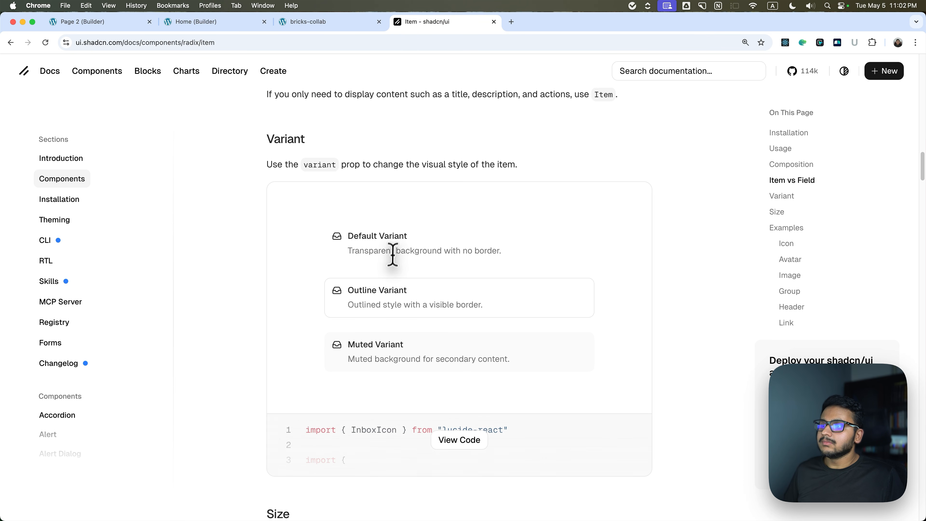
pyautogui.click(218, 24)
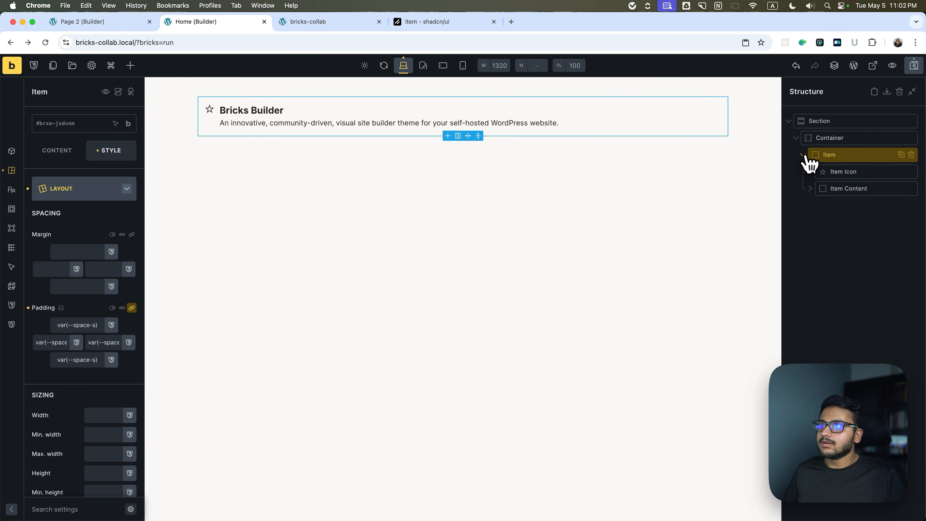
pyautogui.click(803, 155)
pyautogui.click(803, 155)
pyautogui.click(803, 155)
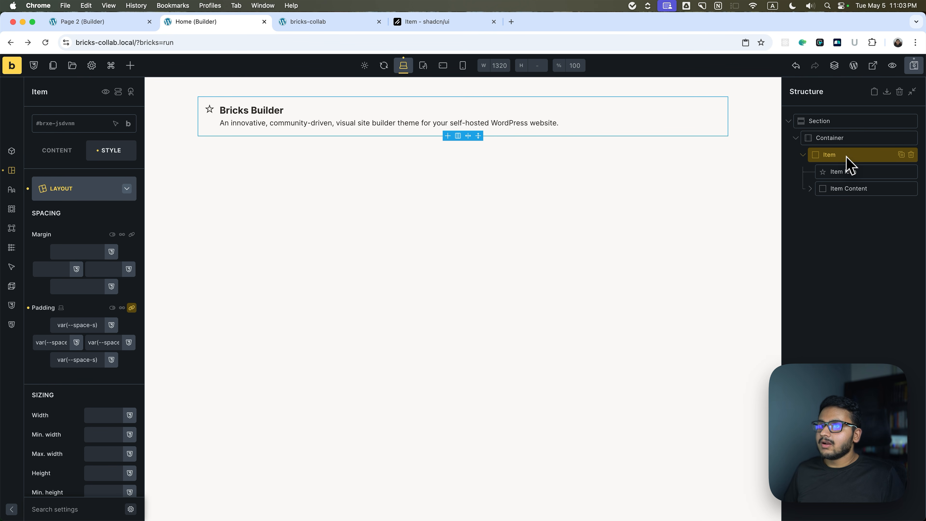
pyautogui.click(803, 155)
pyautogui.rightClick(828, 154)
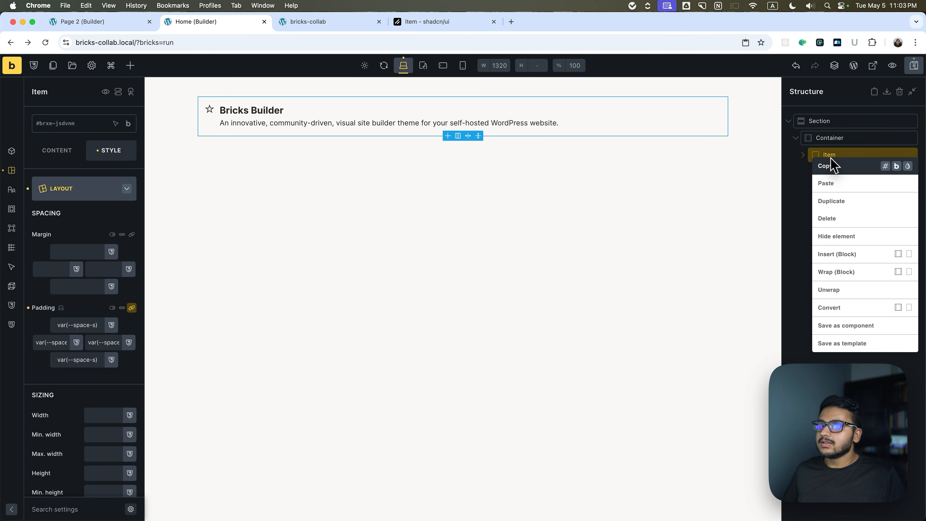
pyautogui.click(848, 271)
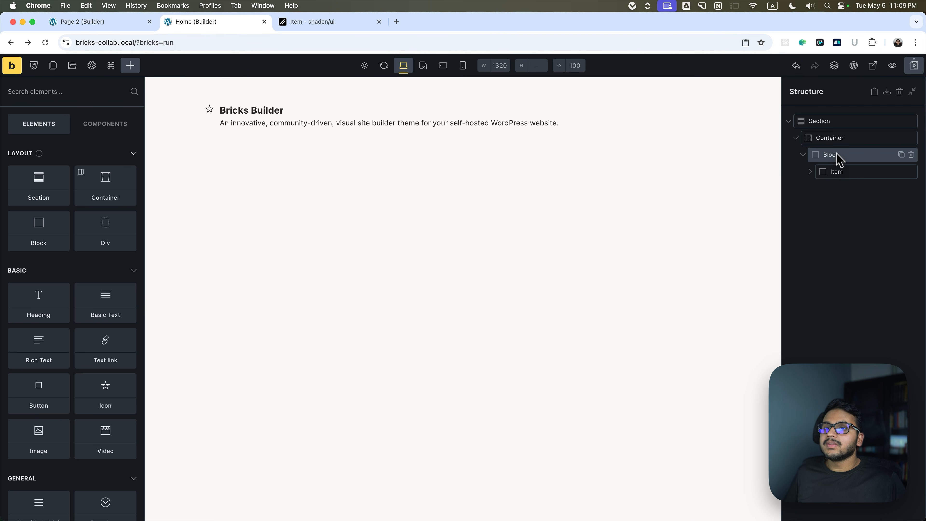
pyautogui.click(836, 159)
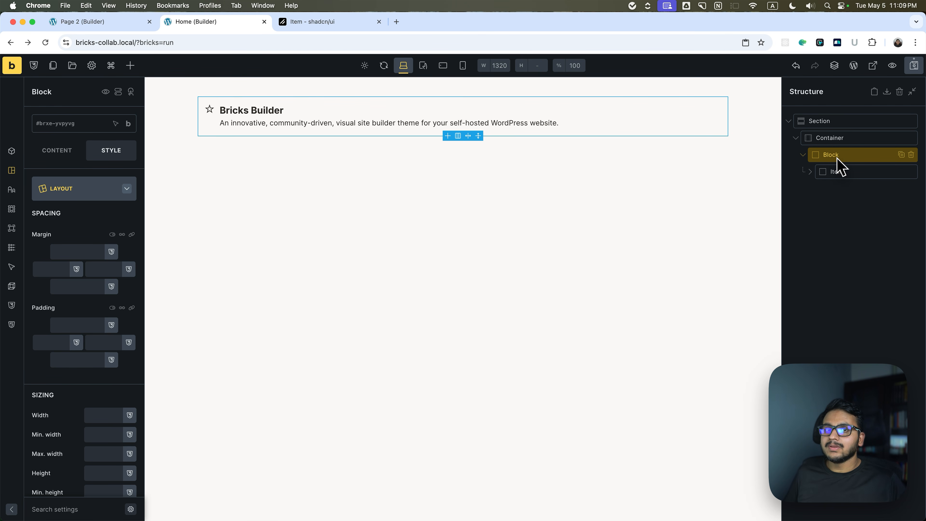
pyautogui.click(839, 172)
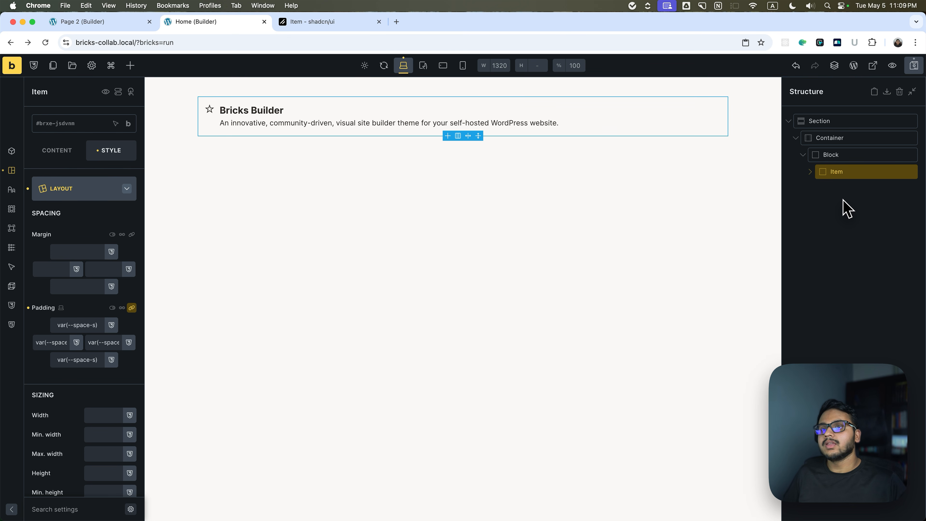
pyautogui.hotkey('ctrl', 'Right')
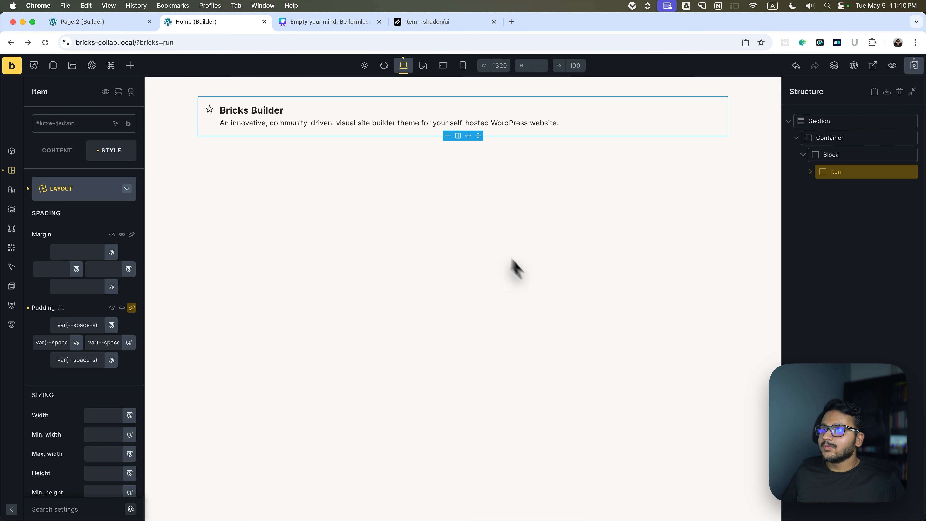
pyautogui.press('Escape')
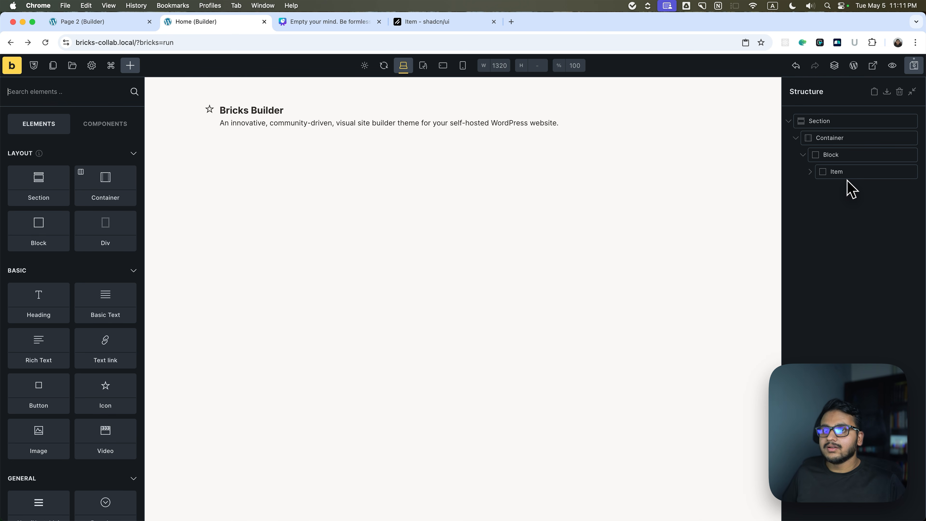
pyautogui.click(846, 171)
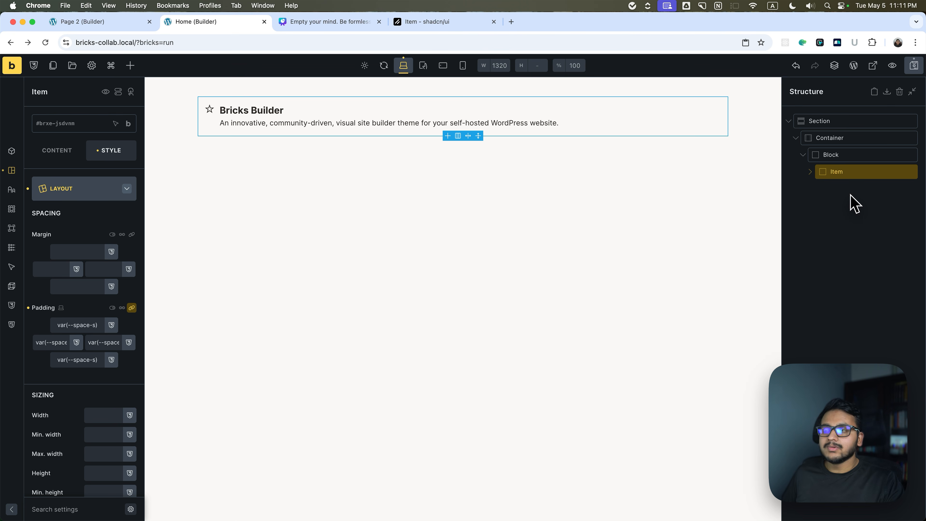
# Open the Pagination component page in the shadcn/ui docs and examine its composition and simple example.
pyautogui.click(439, 27)
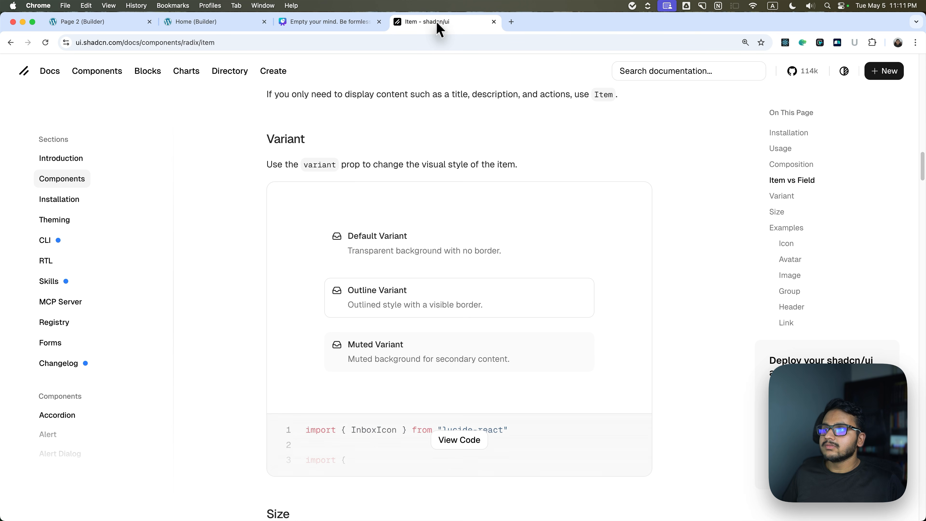
pyautogui.click(62, 178)
pyautogui.scroll(-8, 300, 279)
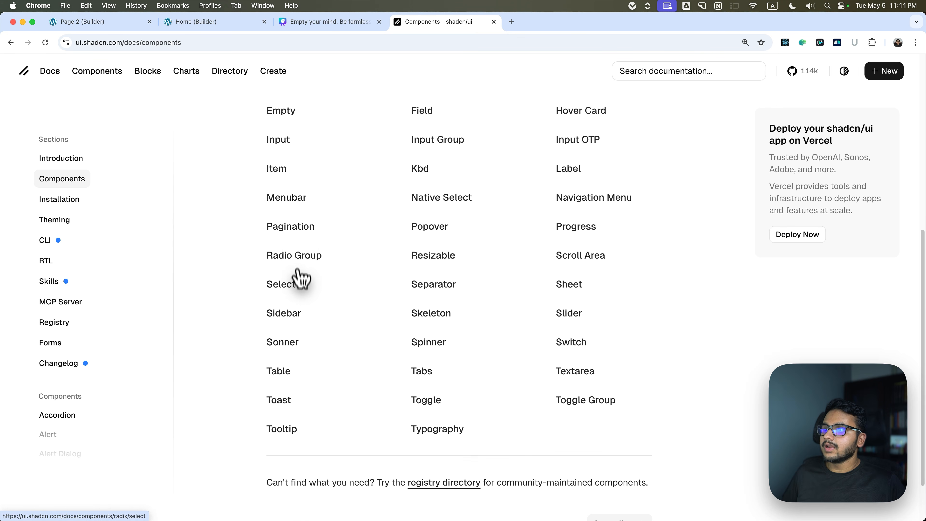
pyautogui.click(291, 227)
pyautogui.scroll(-15, 293, 234)
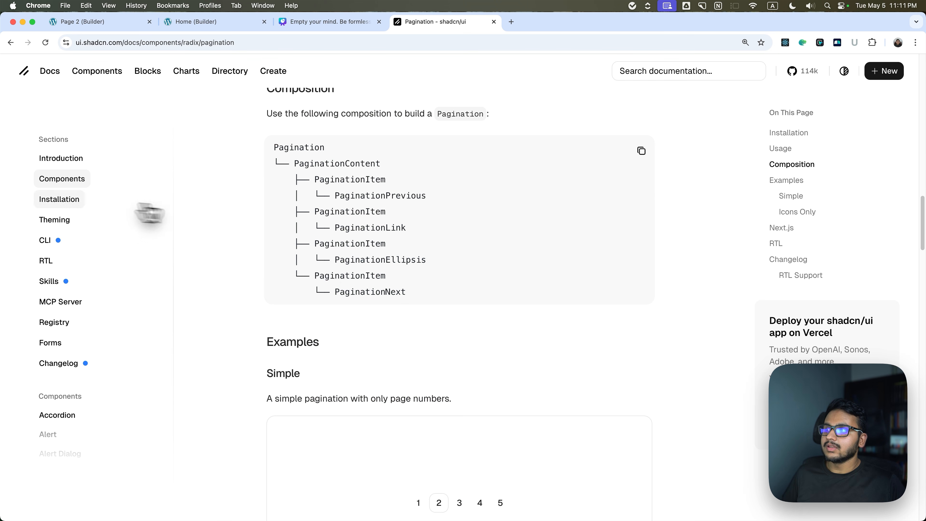
pyautogui.scroll(-8, 367, 269)
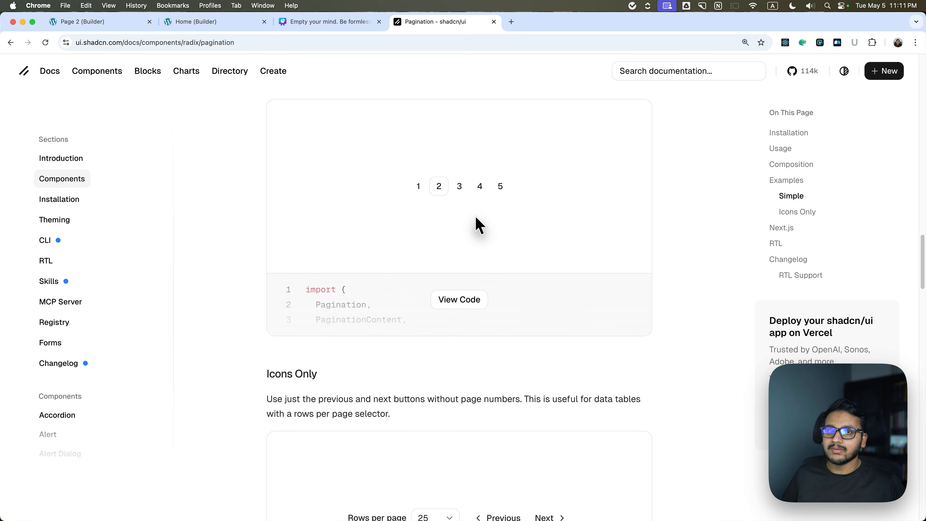
# Open the Resizable component page in the shadcn/ui docs and examine its panel layout and vertical example.
pyautogui.click(73, 179)
pyautogui.scroll(-10, 488, 285)
pyautogui.click(432, 221)
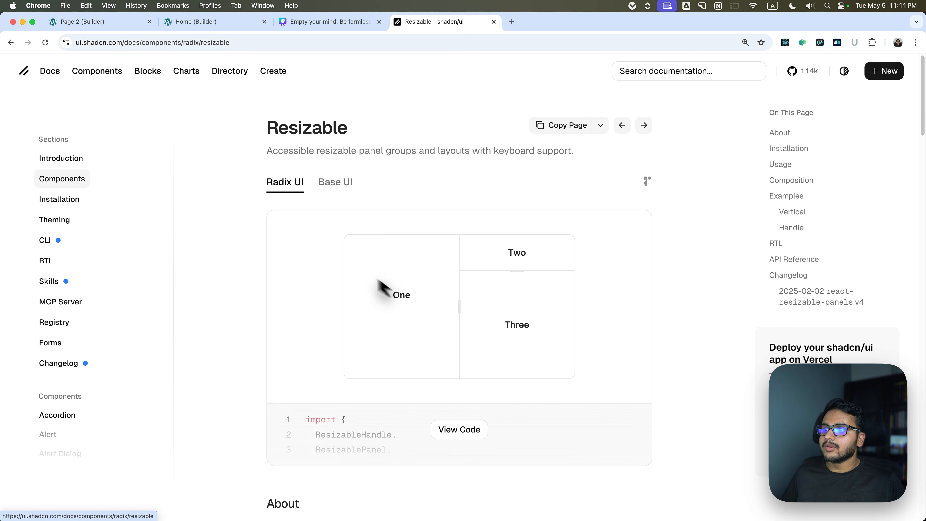
pyautogui.scroll(-20, 298, 281)
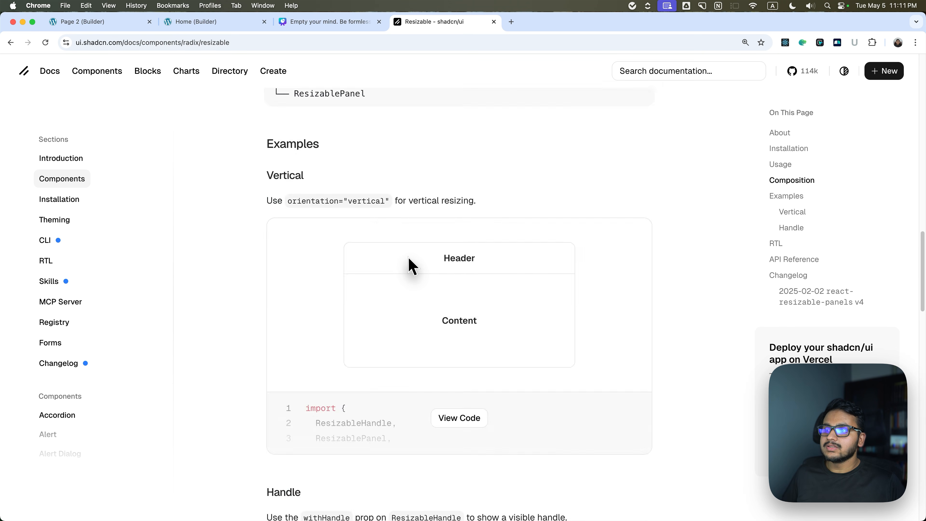
pyautogui.scroll(-20, 385, 237)
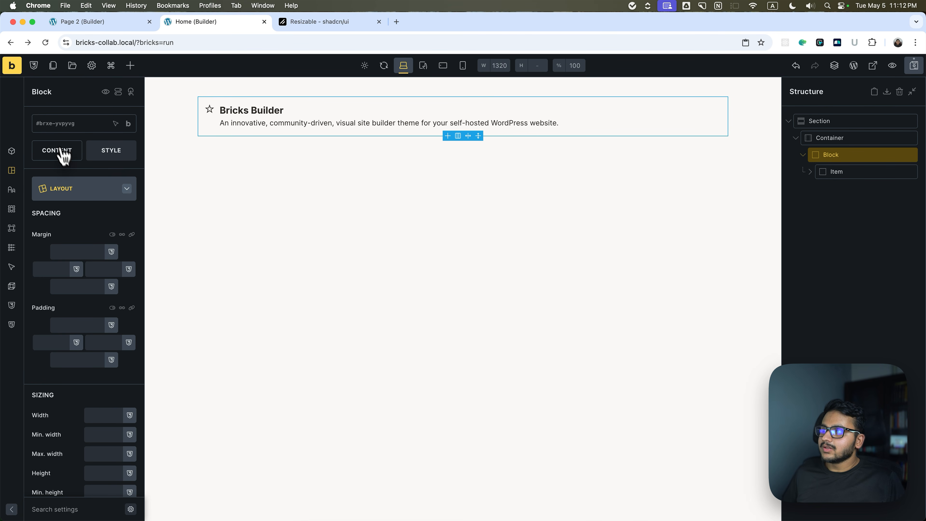
# Find the maximum width setting of the Block around the Item and set it to 40rem.
pyautogui.click(50, 156)
pyautogui.click(78, 509)
pyautogui.write('max')
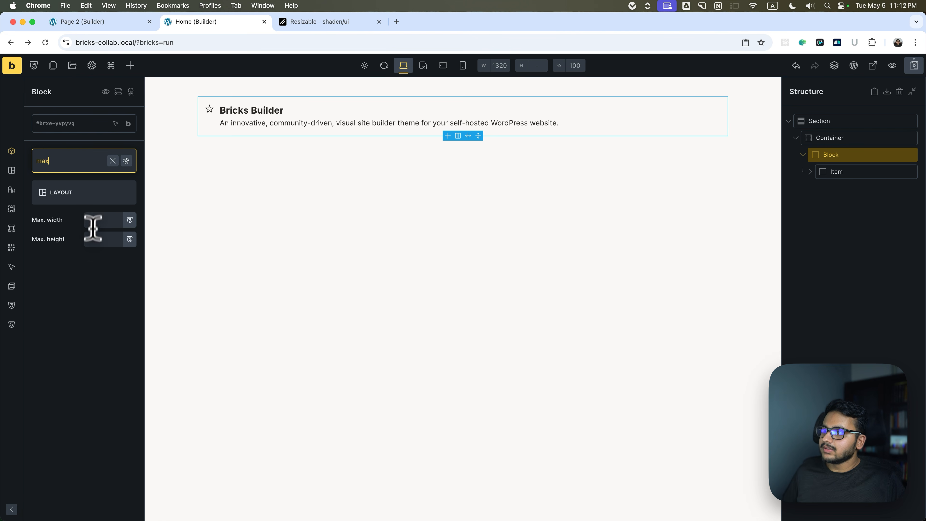
pyautogui.click(91, 219)
pyautogui.write('40')
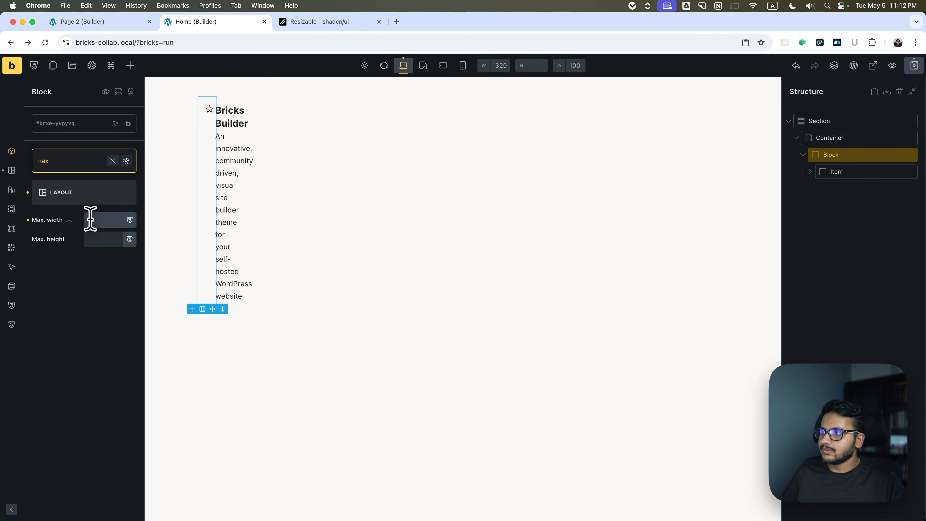
pyautogui.press('BackSpace')
pyautogui.press('BackSpace')
pyautogui.write('40rem')
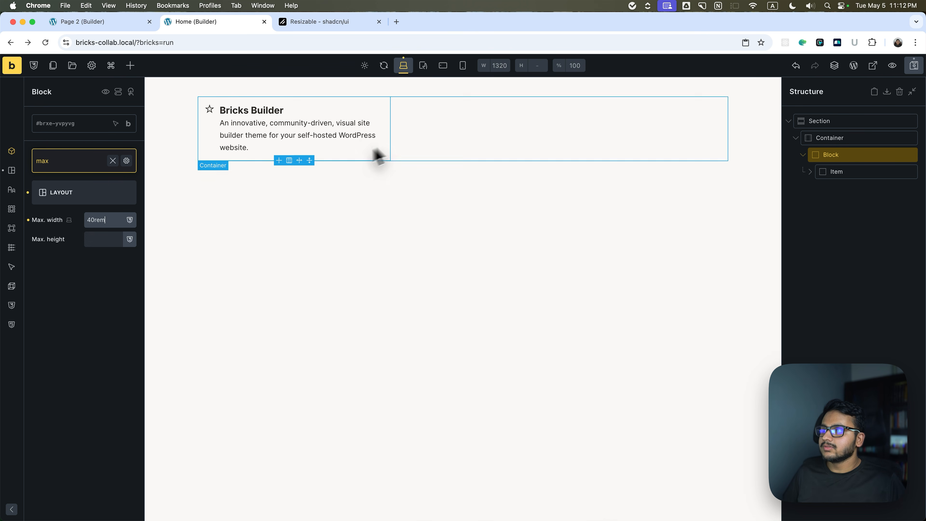
pyautogui.click(112, 160)
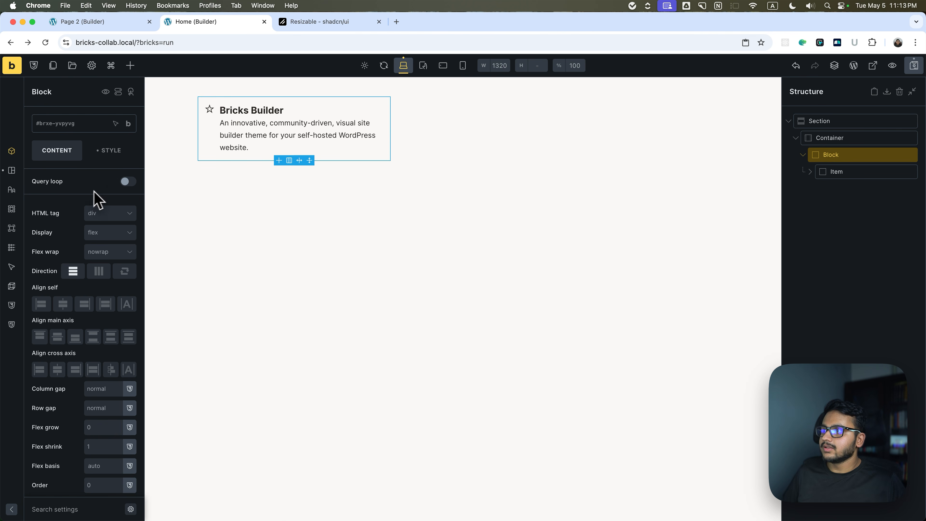
# Link the Block's opposite margins and set its left and right margins to auto.
pyautogui.click(104, 157)
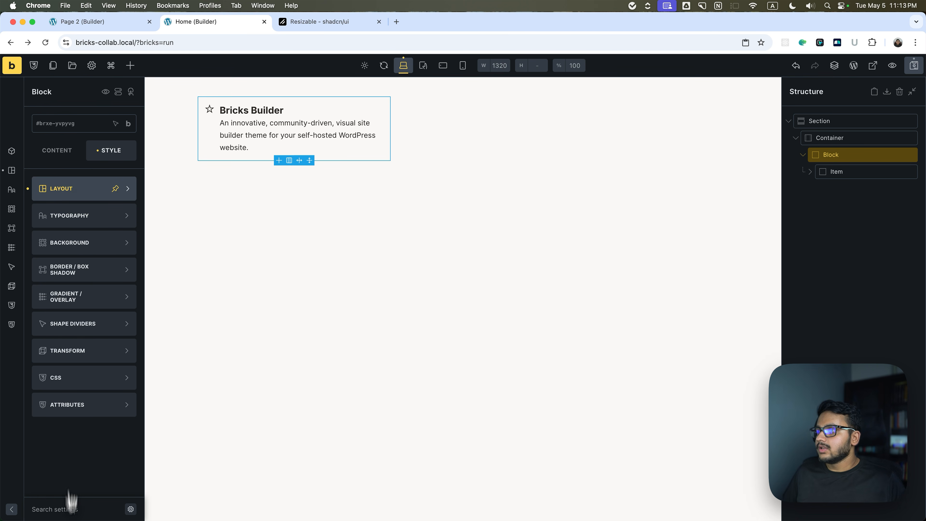
pyautogui.click(76, 188)
pyautogui.click(50, 271)
pyautogui.click(121, 234)
pyautogui.click(50, 269)
pyautogui.write('auto')
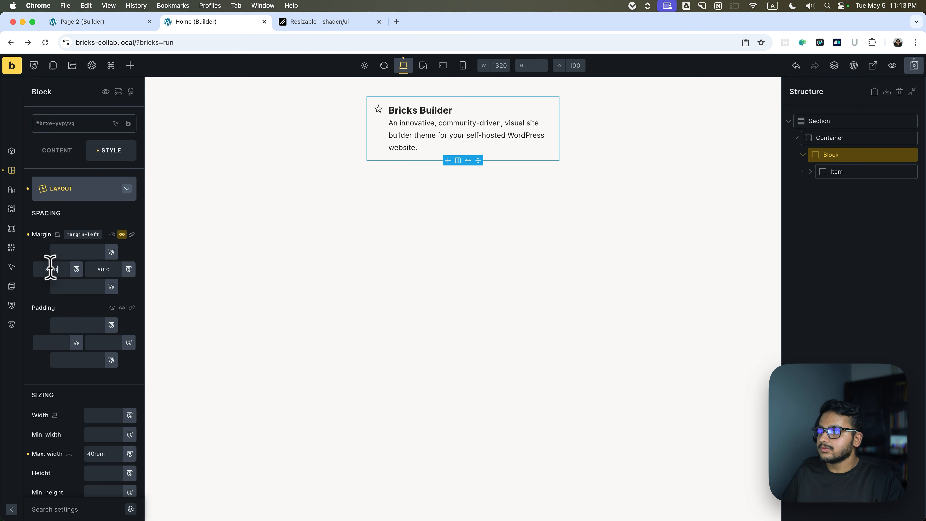
# Save the Item element inside the Block as a component named Item, leaving its category and description blank.
pyautogui.click(897, 241)
pyautogui.click(882, 171)
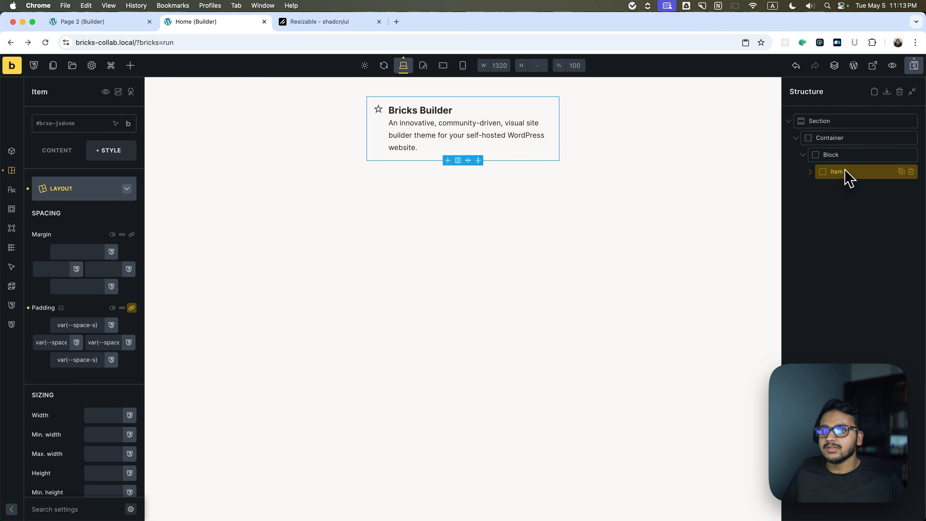
pyautogui.click(844, 170)
pyautogui.click(837, 171)
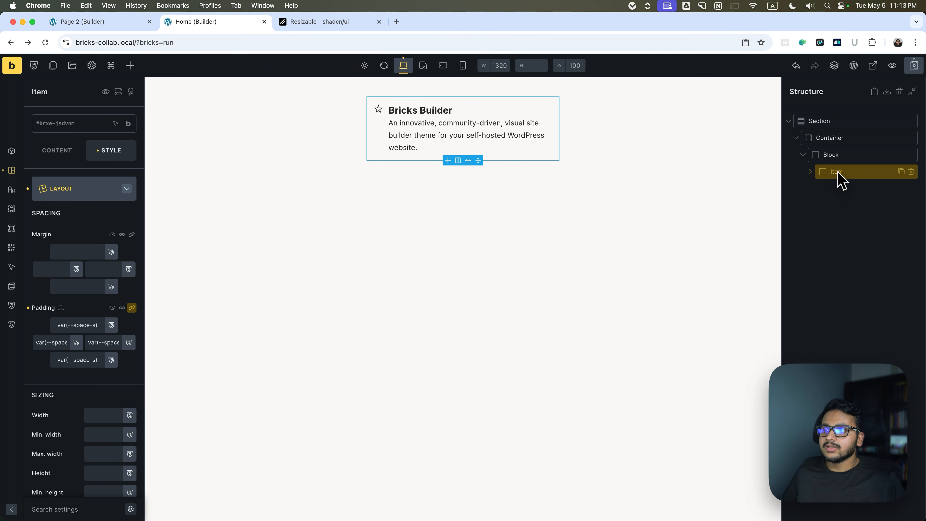
pyautogui.rightClick(838, 173)
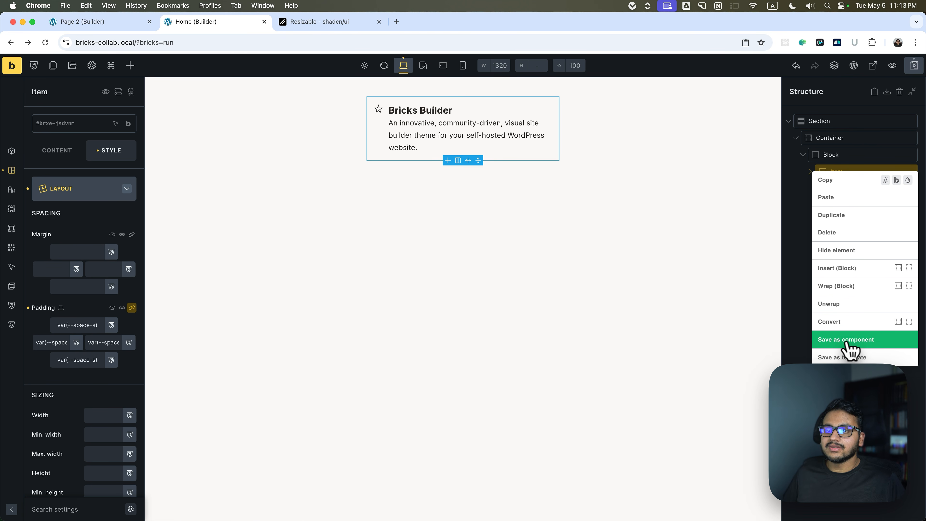
pyautogui.click(851, 348)
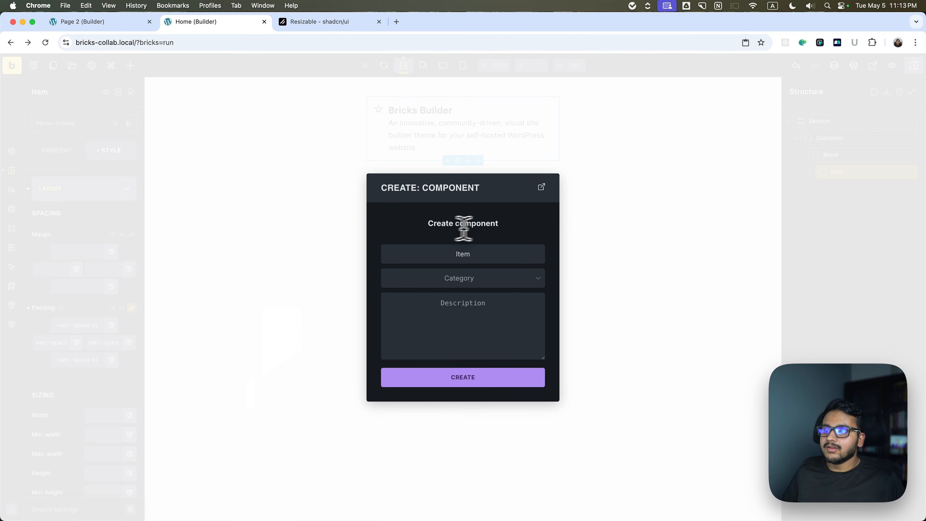
pyautogui.click(467, 278)
pyautogui.click(467, 278)
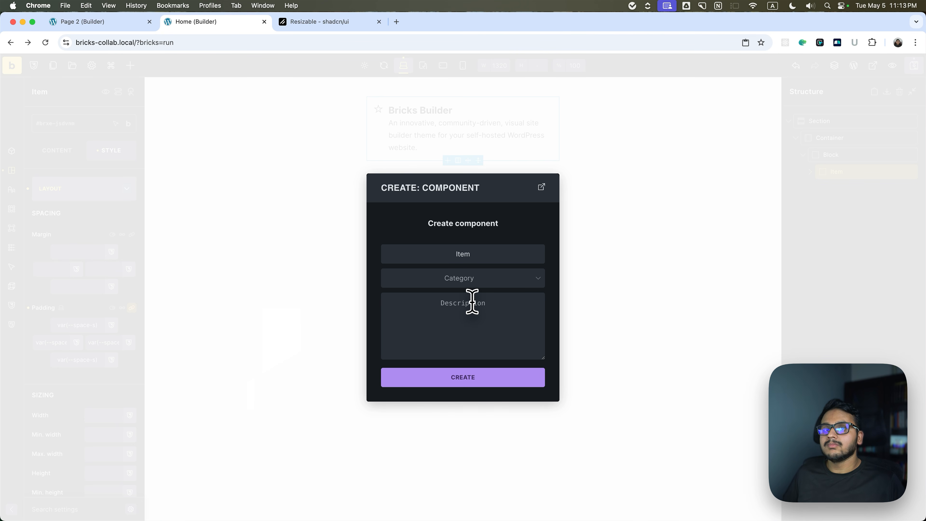
pyautogui.click(465, 385)
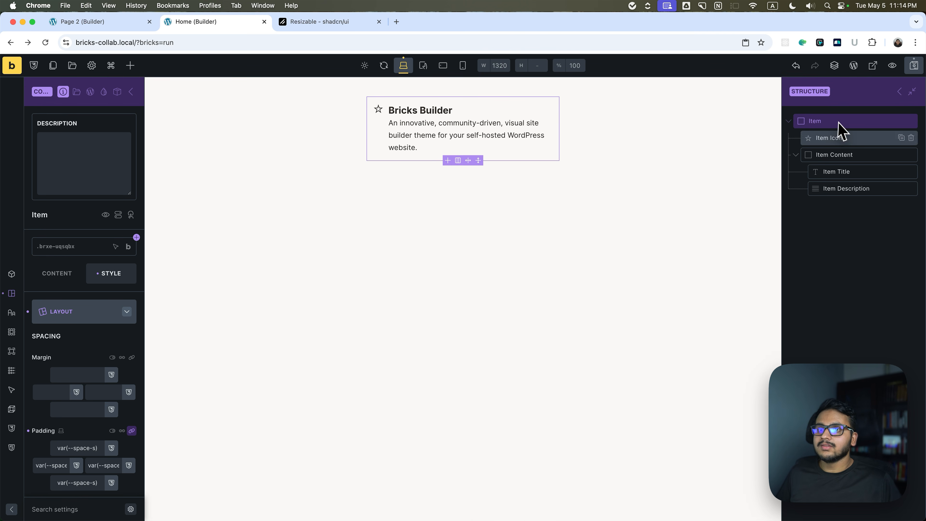
# Leave component editing to see the Item instance on the page, and reopen the Item component for editing.
pyautogui.click(899, 92)
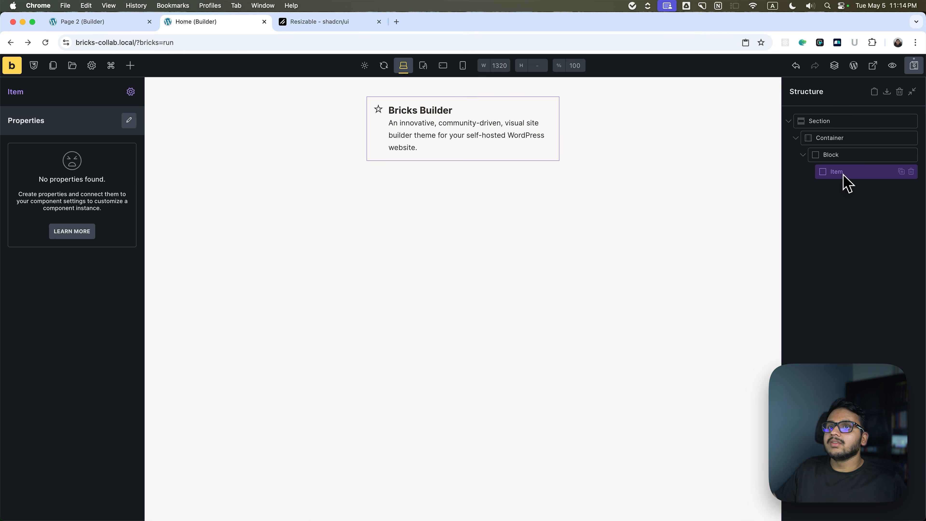
pyautogui.click(130, 92)
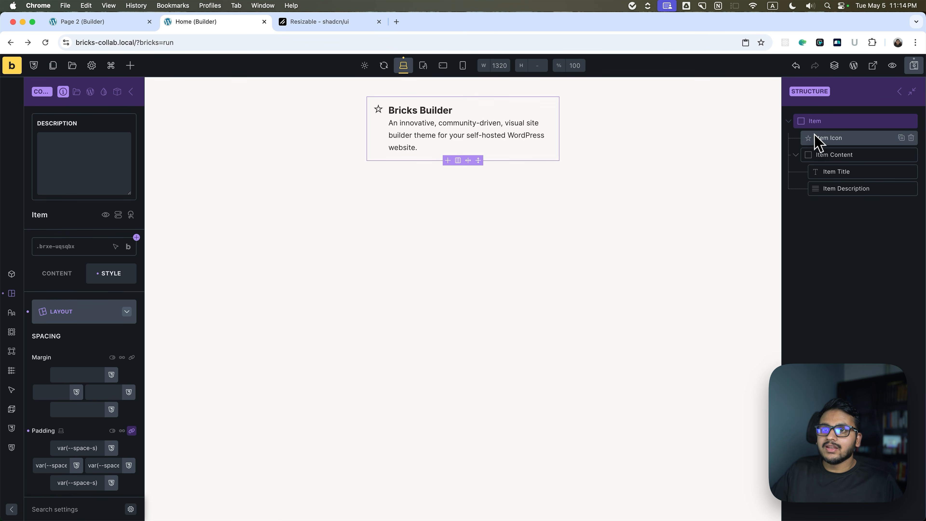
pyautogui.click(819, 155)
pyautogui.click(811, 122)
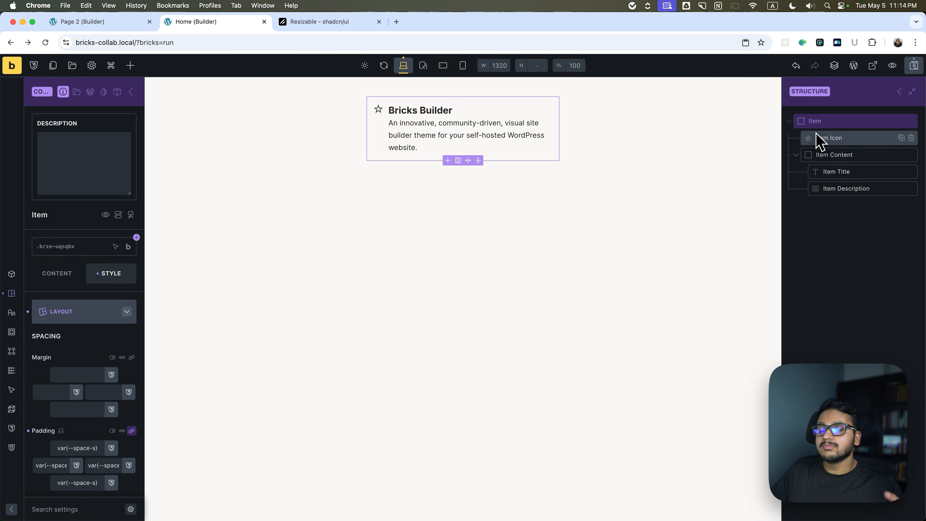
# Check the Item component's property list and examine the content settings of its root element.
pyautogui.click(117, 91)
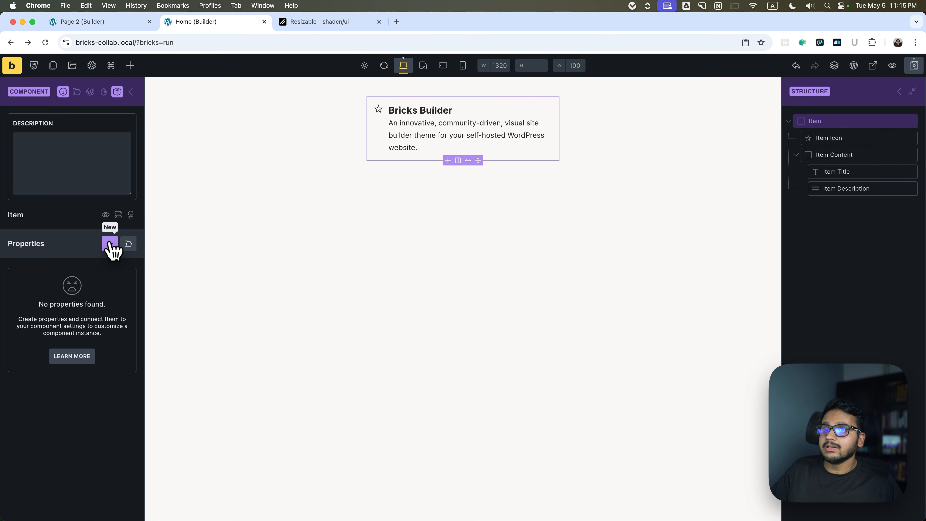
pyautogui.click(117, 92)
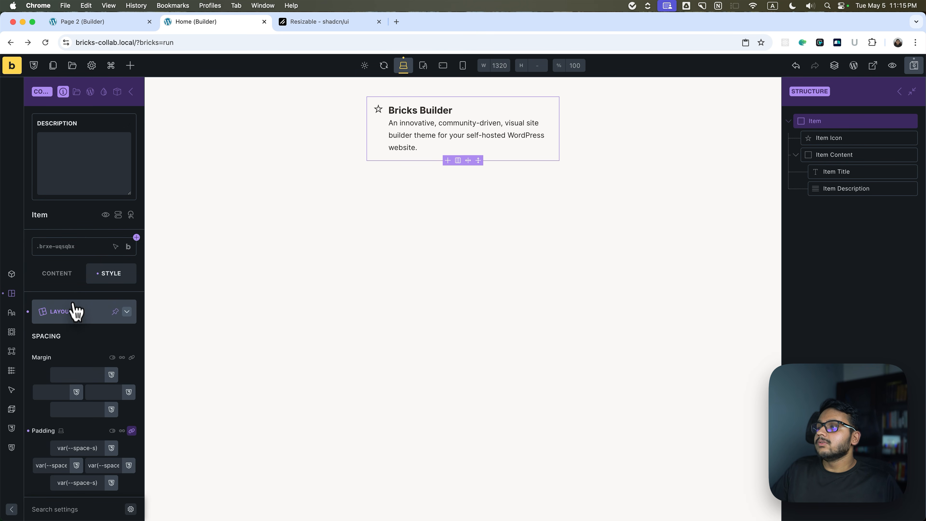
pyautogui.click(75, 310)
pyautogui.click(58, 279)
pyautogui.scroll(-4, 64, 237)
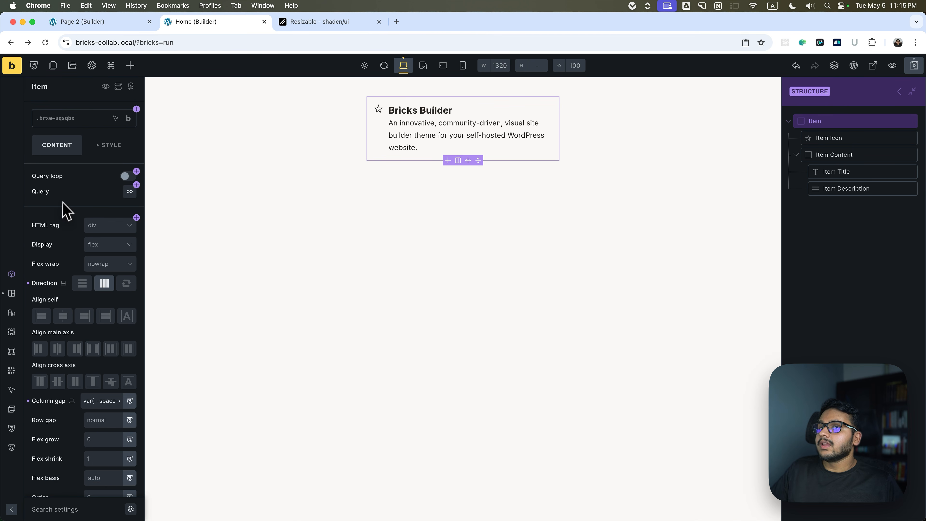
# Open the property connection options for the Item Icon's icon setting.
pyautogui.click(842, 139)
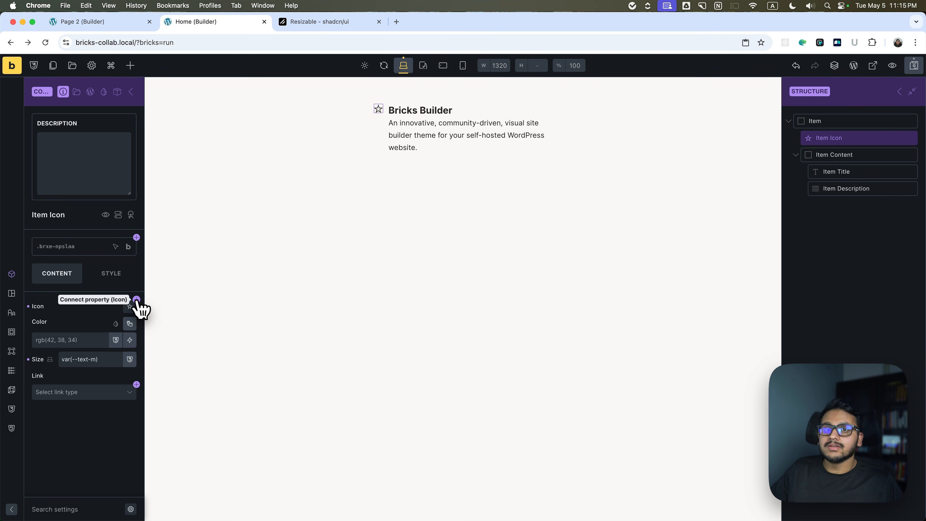
pyautogui.click(137, 300)
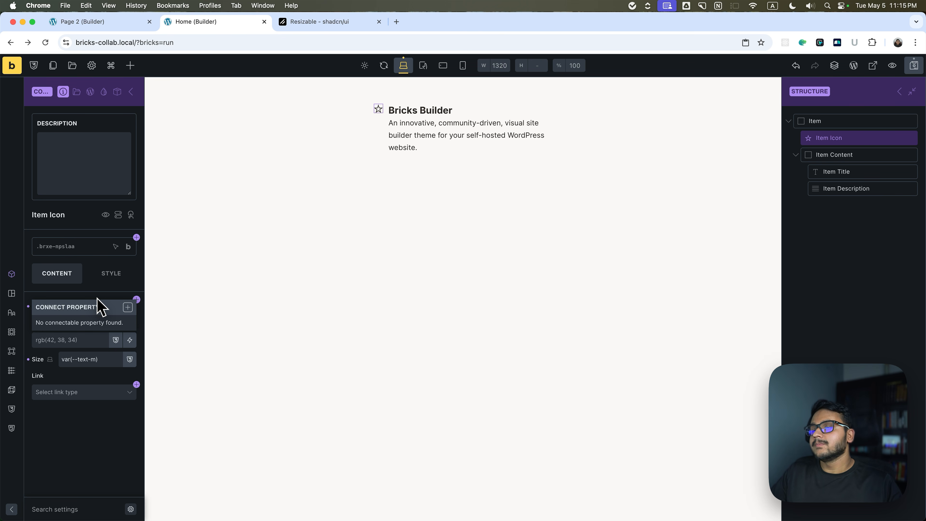
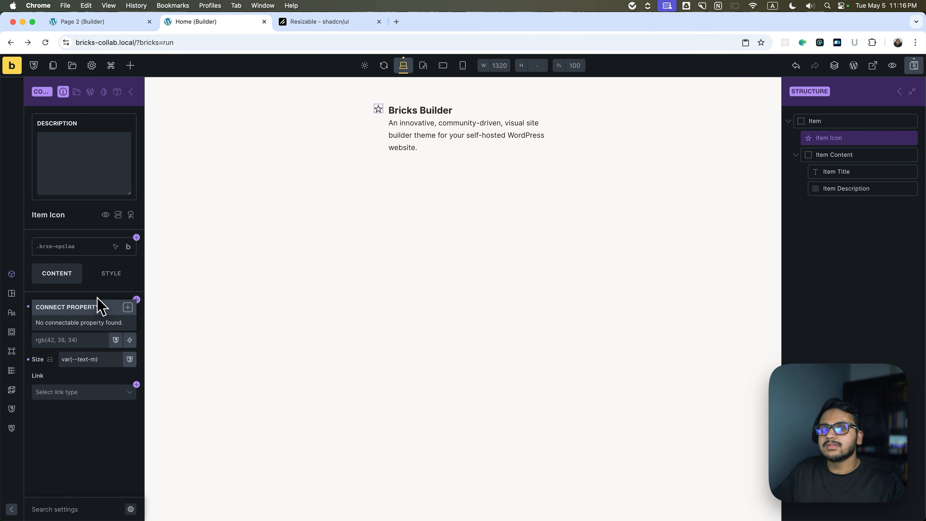
# Check the Item component's property list and the connection options of the Item Icon's icon setting.
pyautogui.click(117, 92)
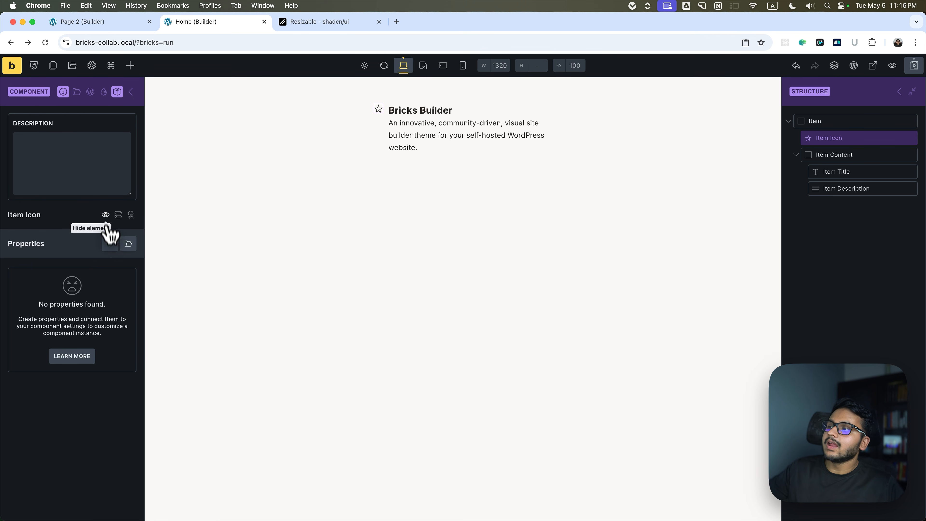
pyautogui.click(116, 93)
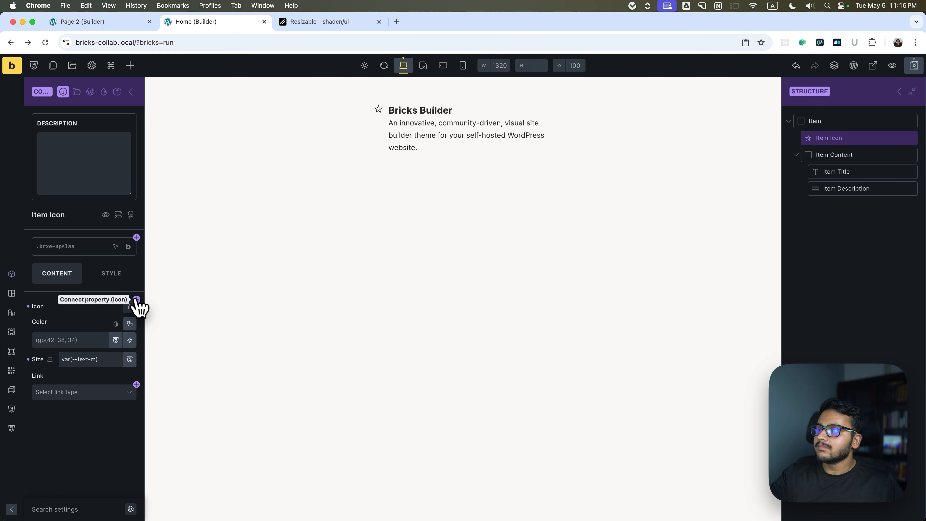
pyautogui.click(136, 300)
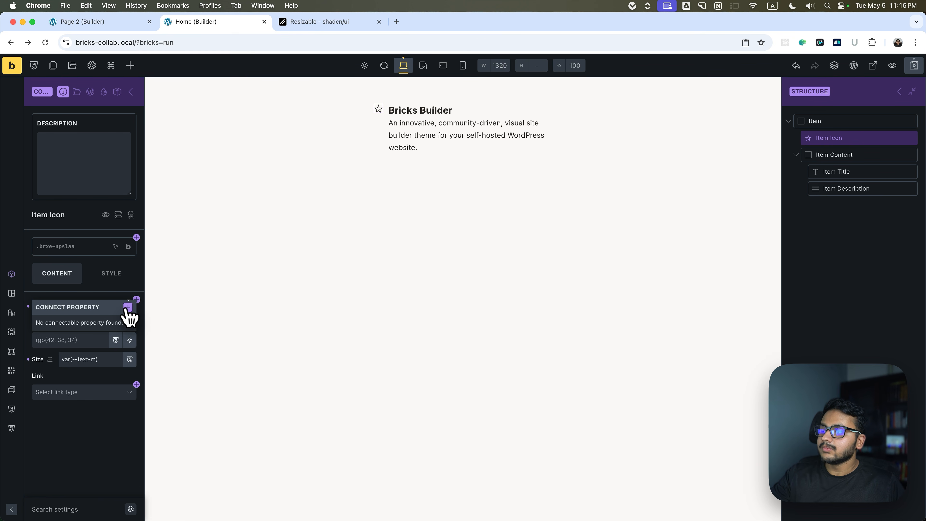
pyautogui.click(128, 303)
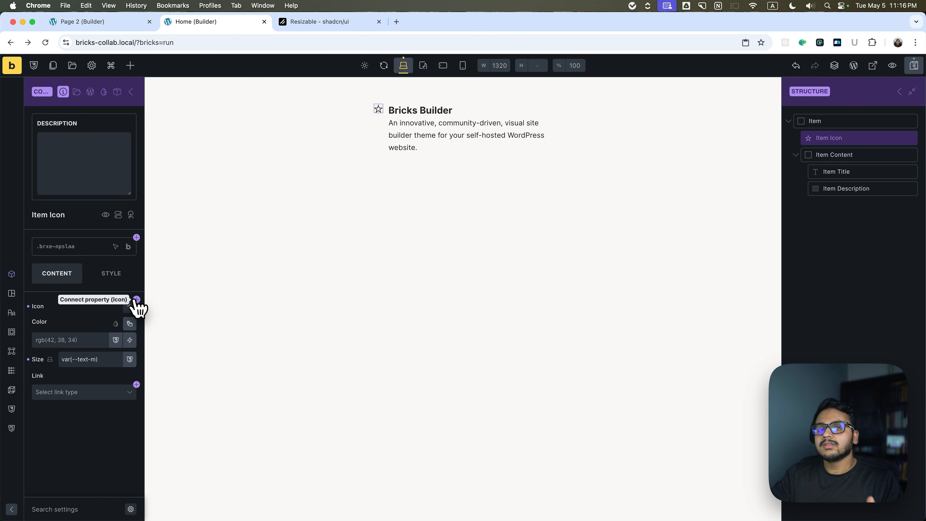
# Create an Icon-type property named Item Icon from the Item Icon's icon setting, leaving its group and default icon empty.
pyautogui.click(136, 300)
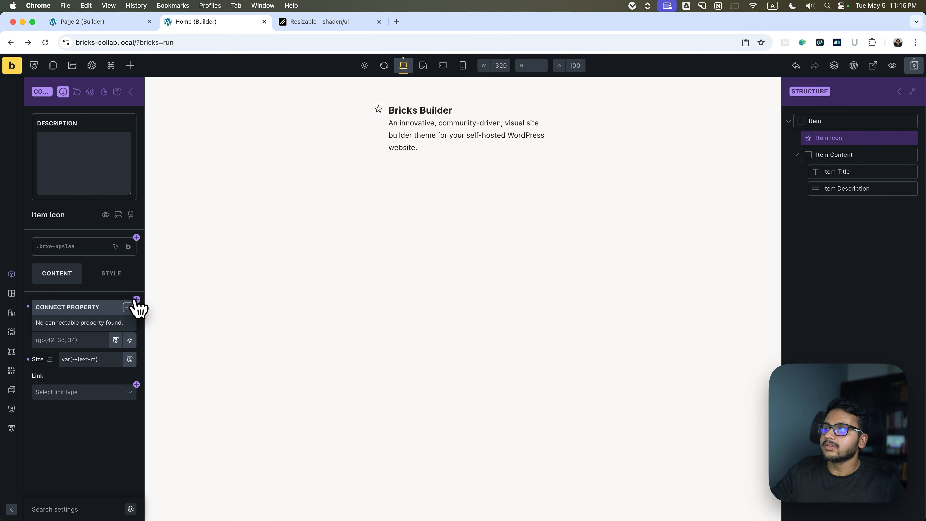
pyautogui.click(130, 306)
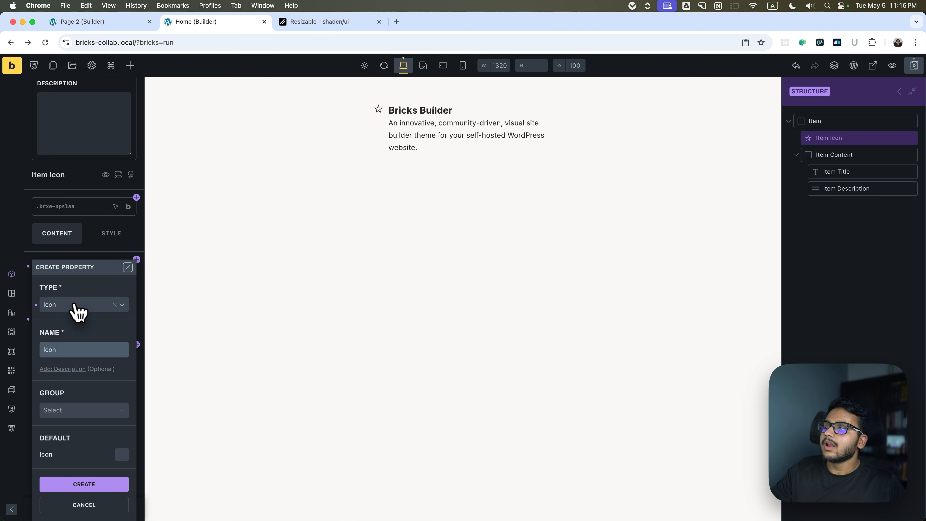
pyautogui.click(75, 310)
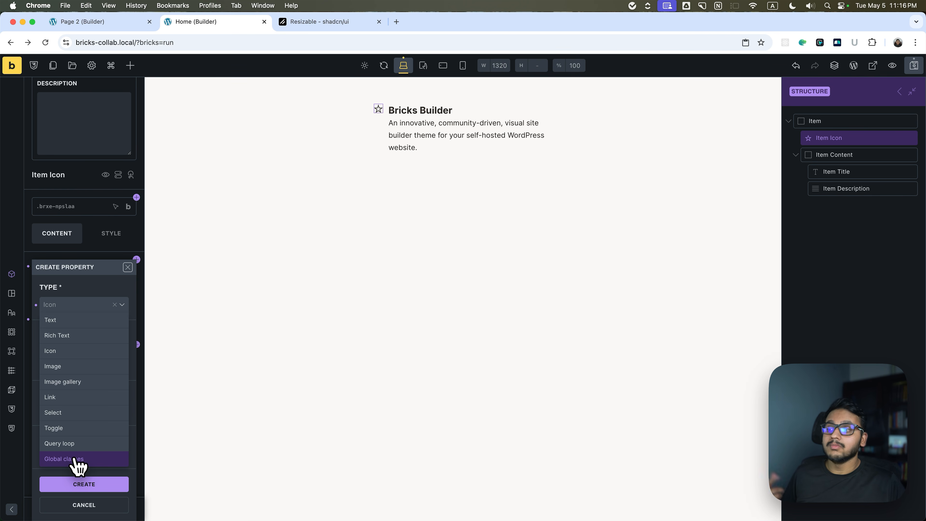
pyautogui.click(64, 351)
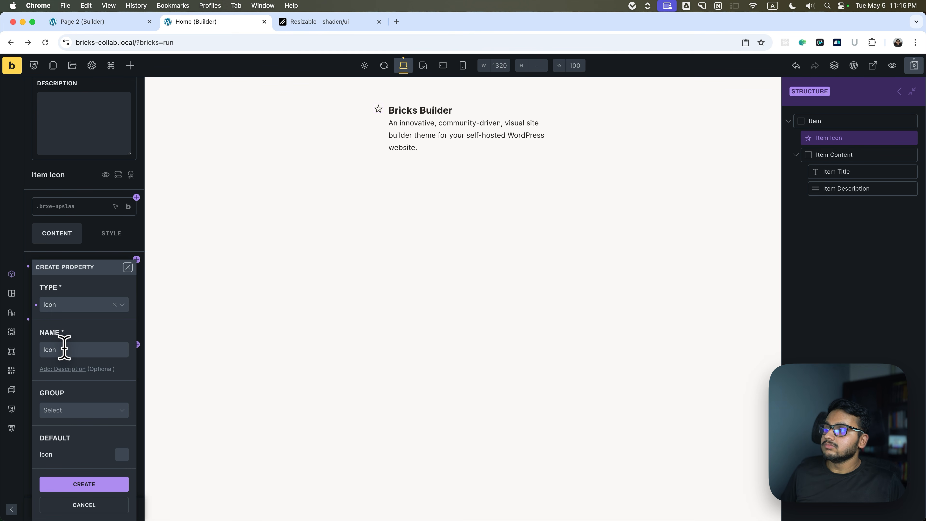
pyautogui.click(45, 349)
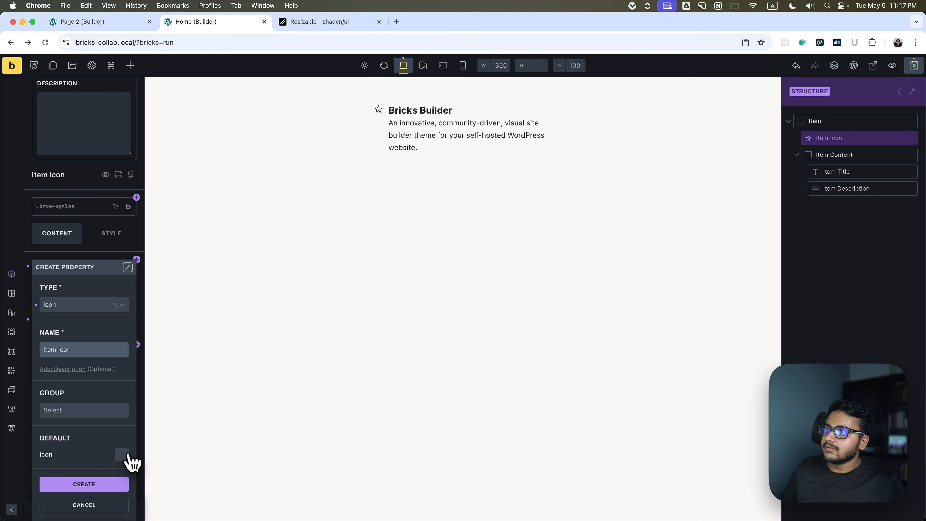
pyautogui.click(125, 454)
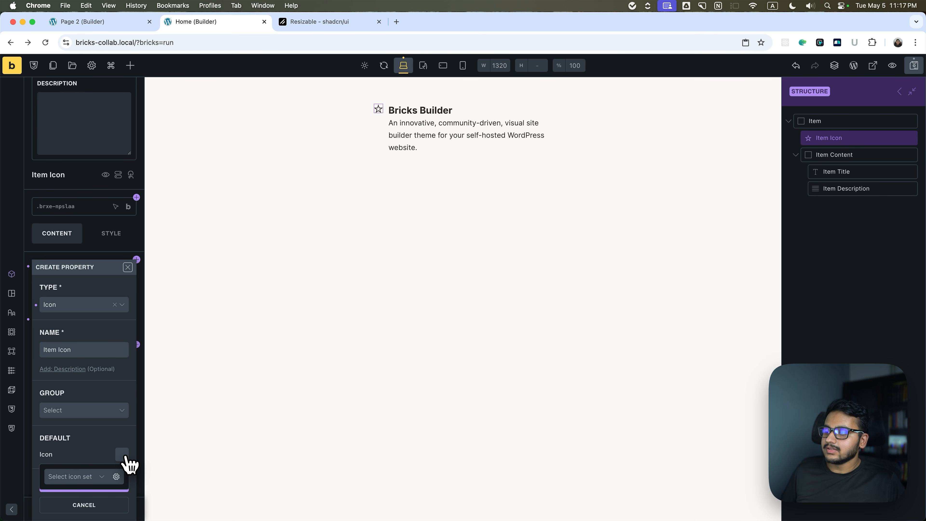
pyautogui.click(98, 450)
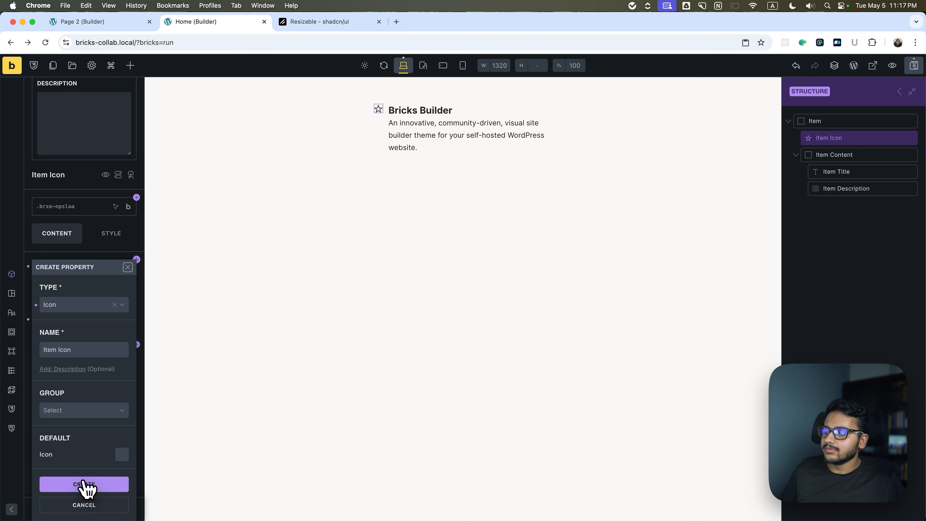
pyautogui.click(85, 484)
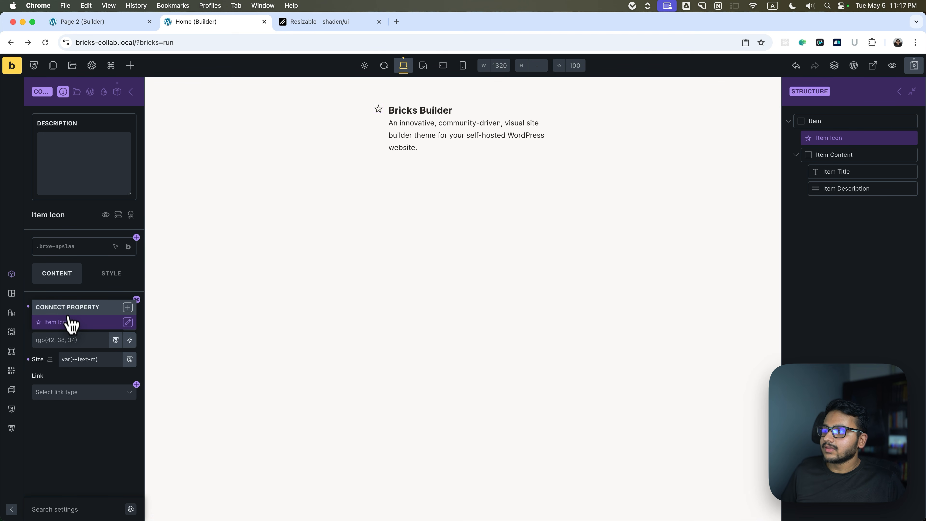
# Connect the Item Icon element's icon setting to the Item Icon property.
pyautogui.click(76, 290)
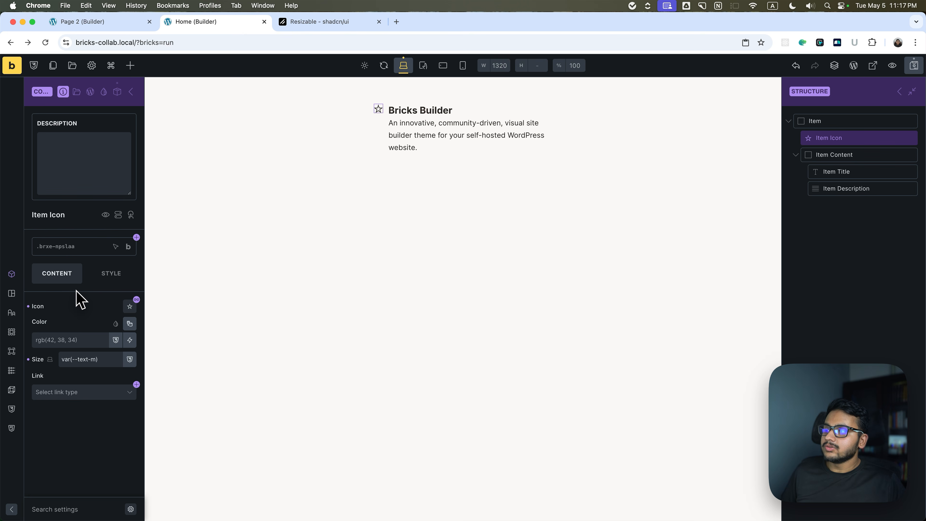
pyautogui.click(137, 300)
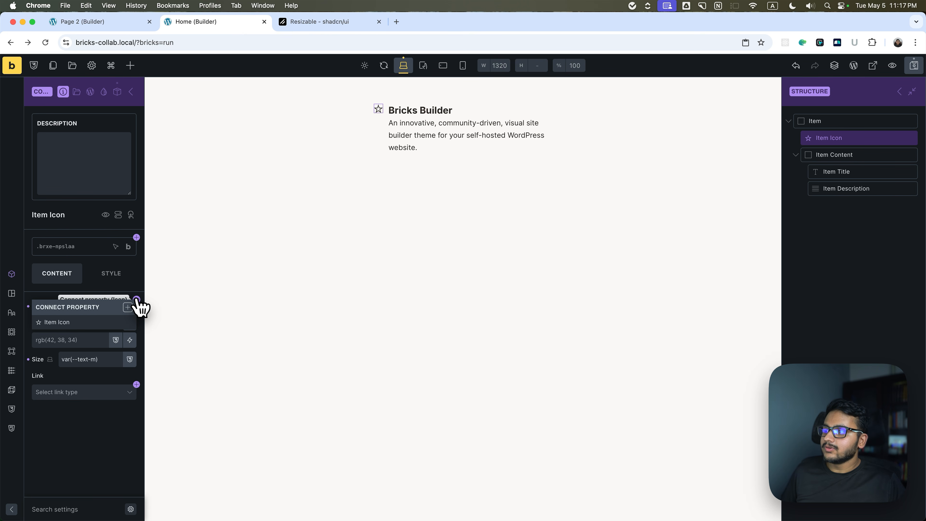
pyautogui.click(72, 323)
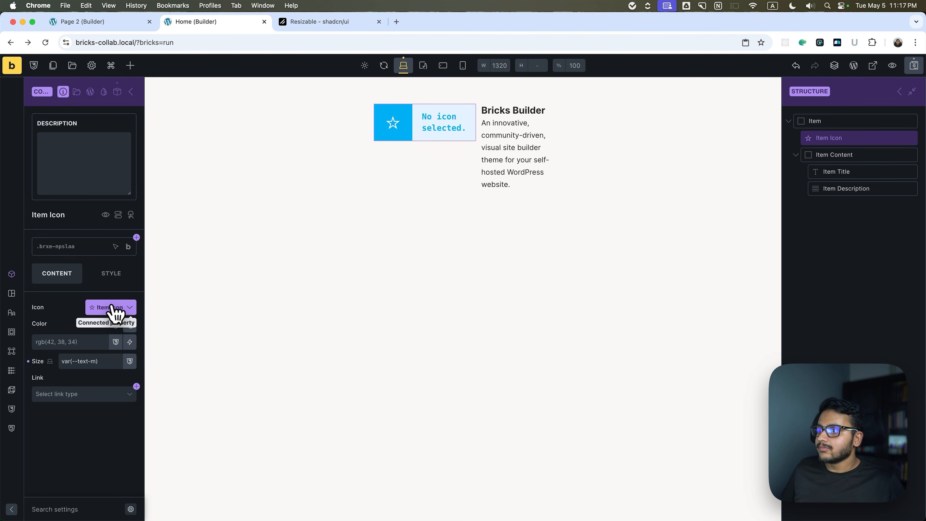
# Add a Text-type property named Item Title to the component's property list, leaving its group and default empty.
pyautogui.click(117, 92)
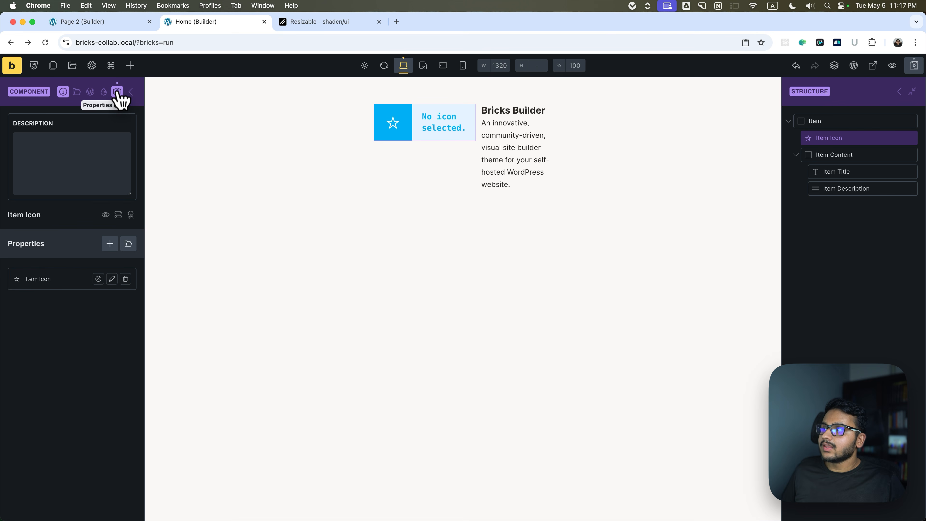
pyautogui.click(109, 246)
pyautogui.click(69, 300)
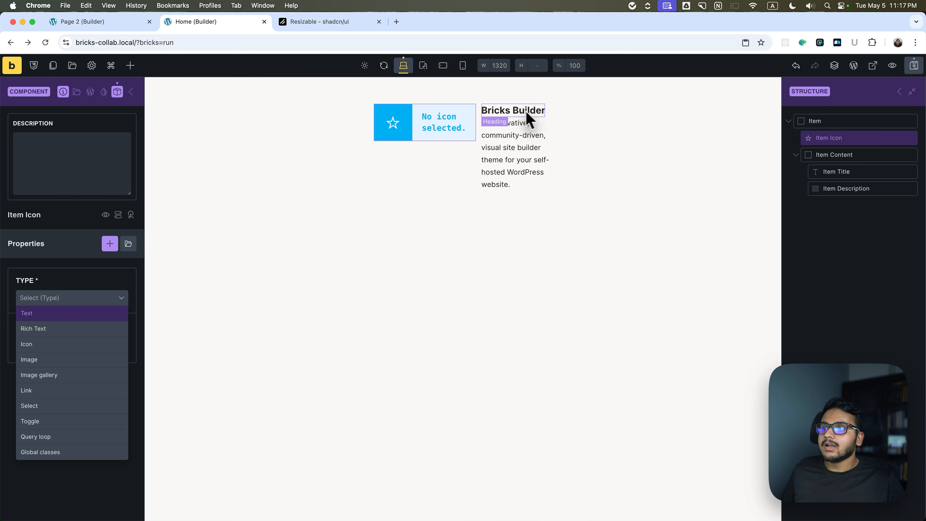
pyautogui.click(54, 313)
pyautogui.doubleClick(24, 339)
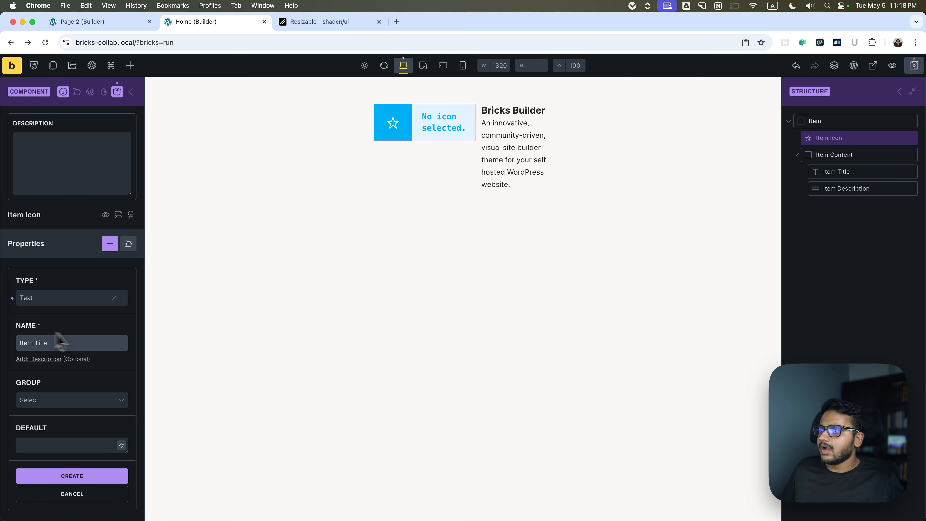
pyautogui.click(98, 476)
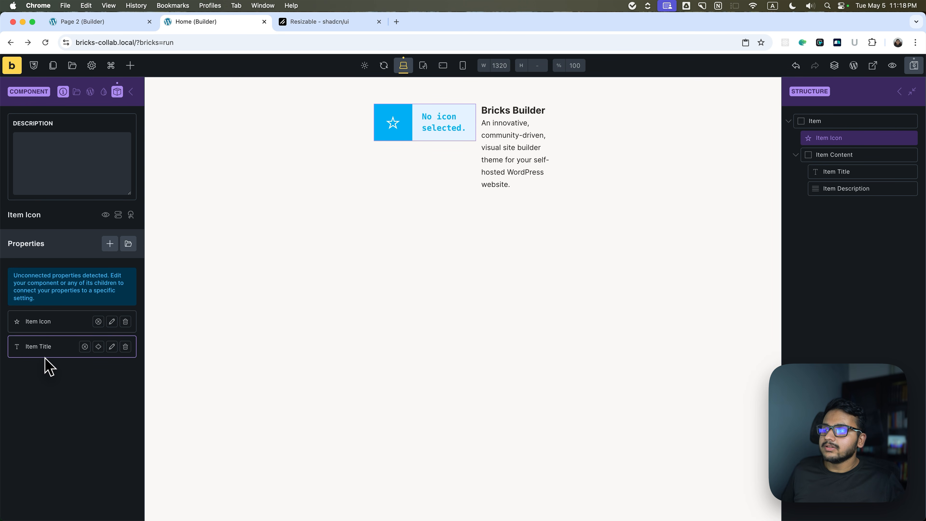
# Connect the Item Title element's text to the Item Title property.
pyautogui.click(99, 347)
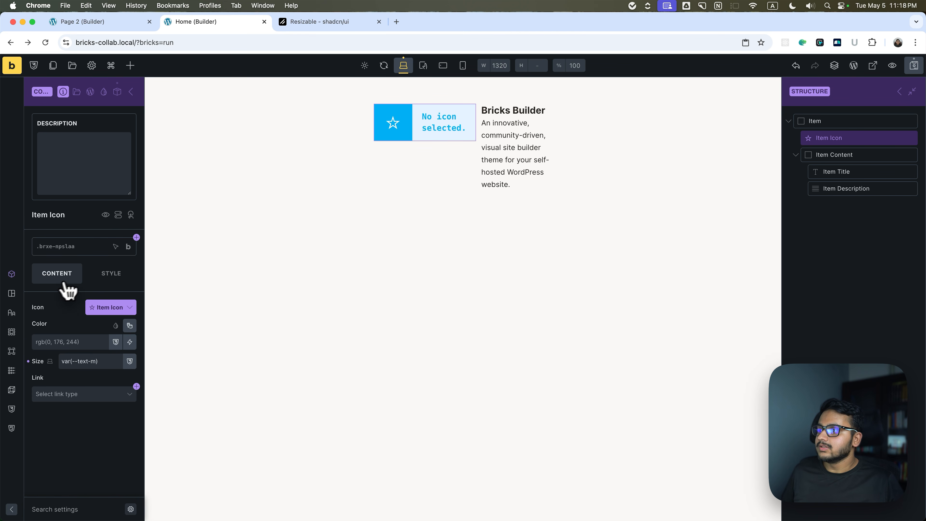
pyautogui.click(830, 158)
pyautogui.click(836, 172)
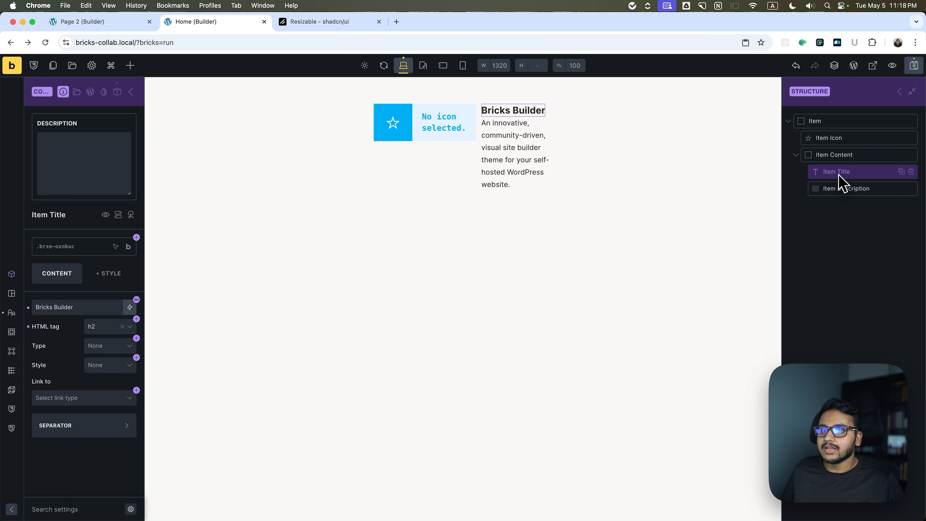
pyautogui.click(136, 299)
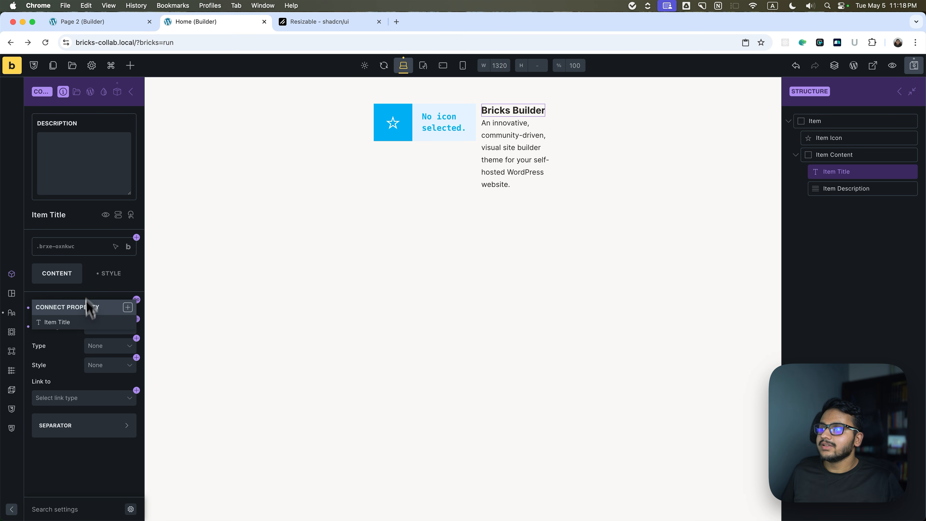
pyautogui.click(84, 321)
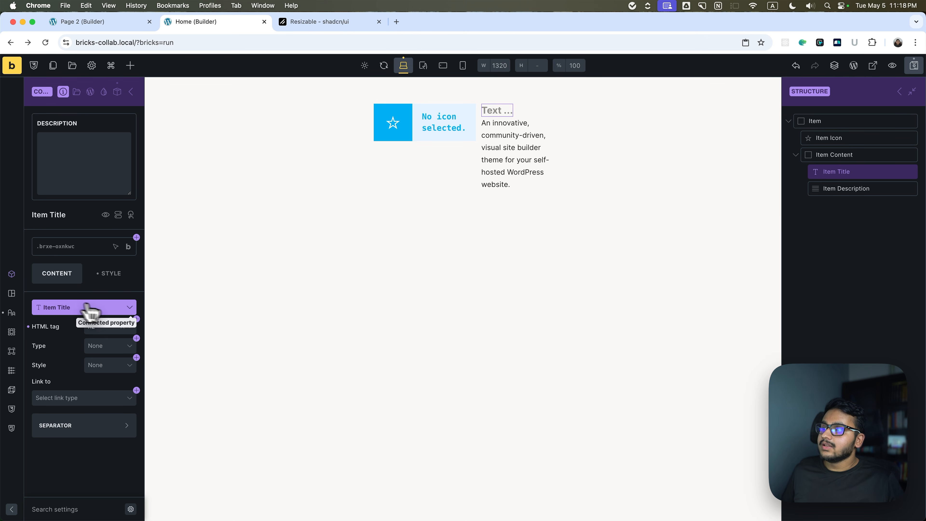
pyautogui.click(129, 309)
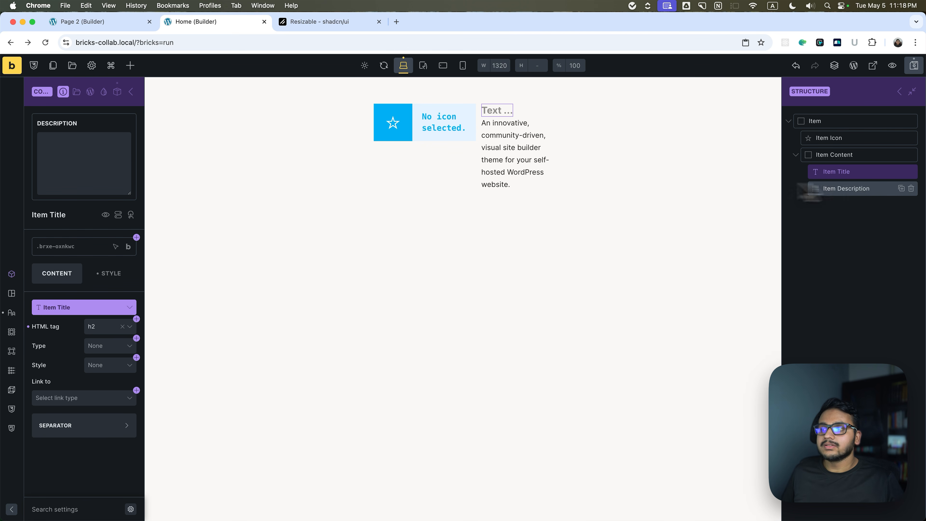
# Create a Text-type property named Item Description and connect the Item Description element's text to it.
pyautogui.click(838, 189)
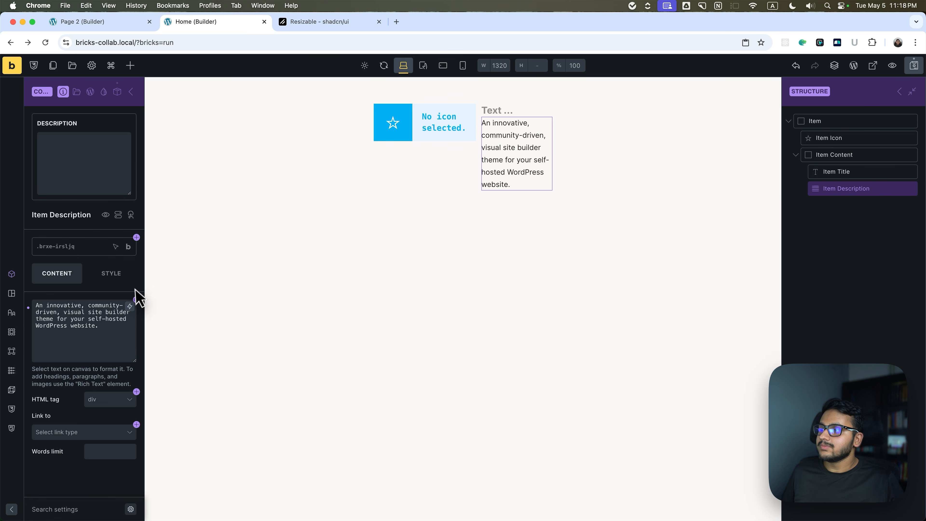
pyautogui.click(137, 300)
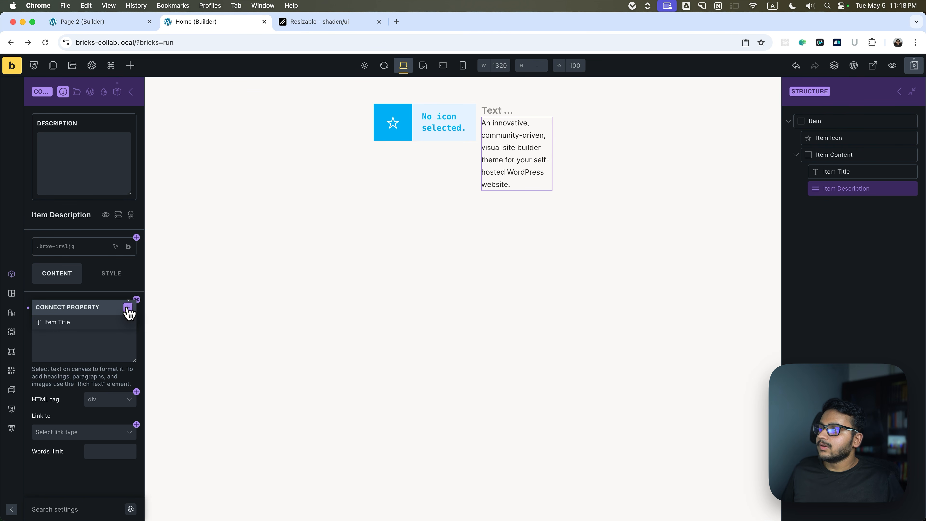
pyautogui.click(117, 92)
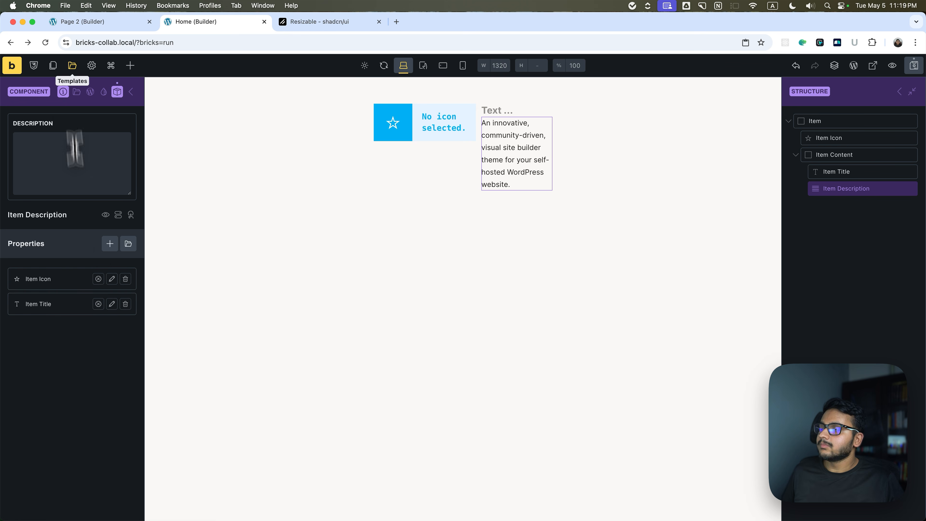
pyautogui.click(117, 92)
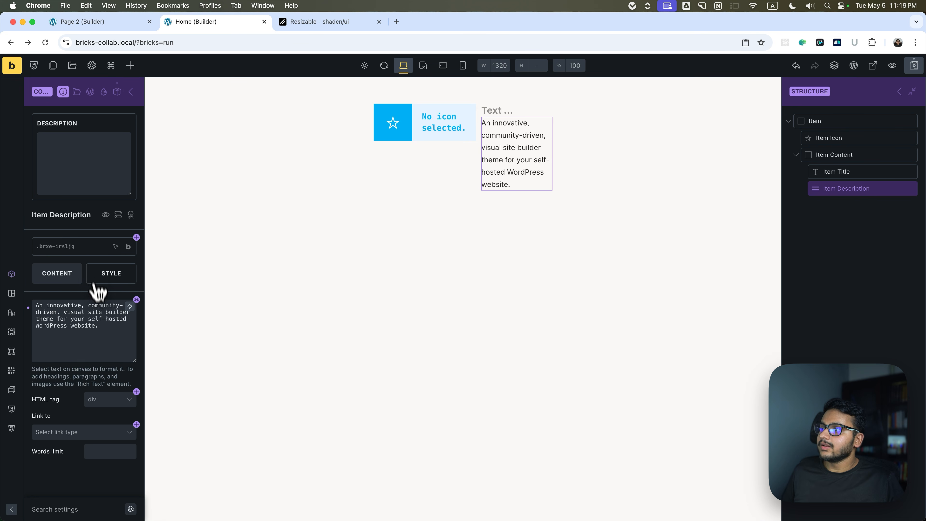
pyautogui.click(136, 300)
pyautogui.click(127, 308)
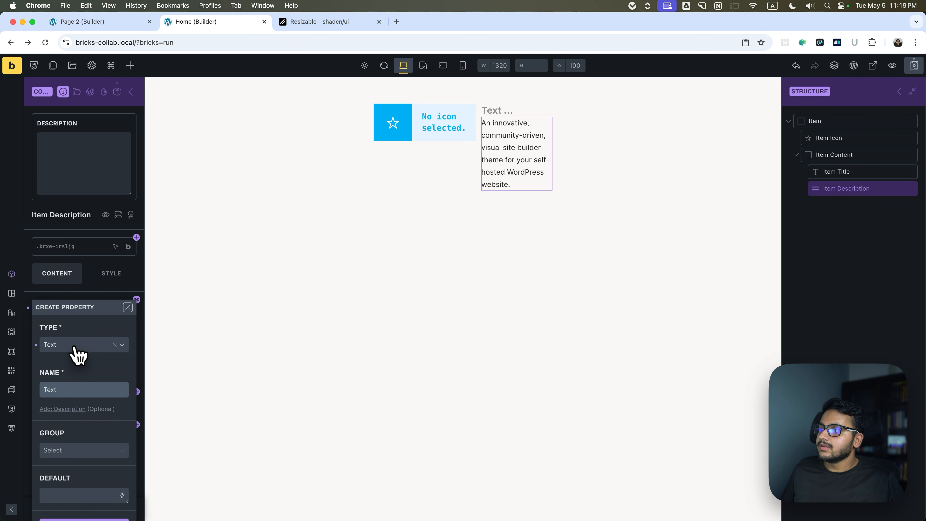
pyautogui.click(46, 389)
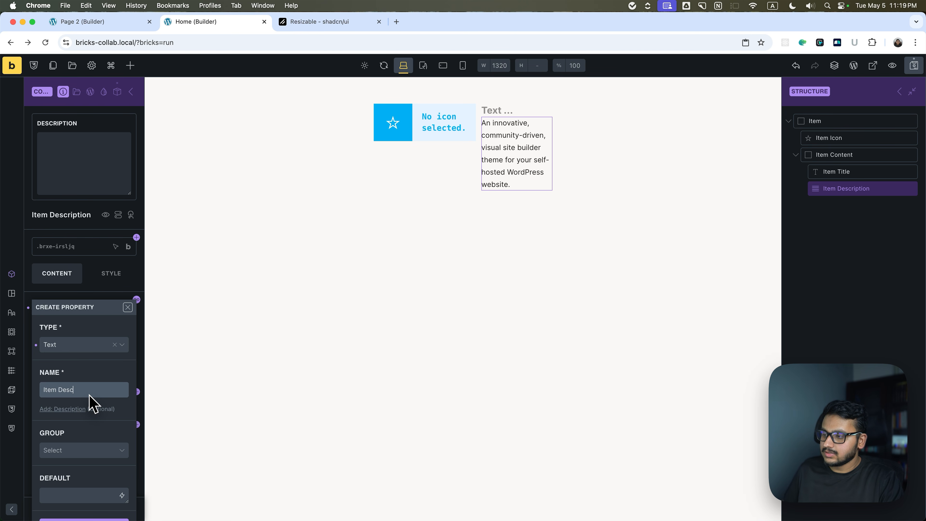
pyautogui.press('Return')
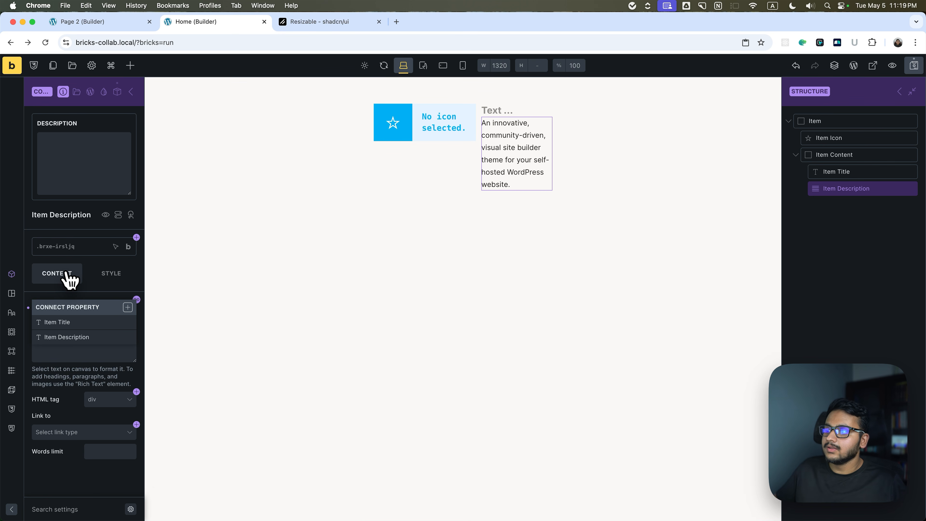
pyautogui.click(75, 338)
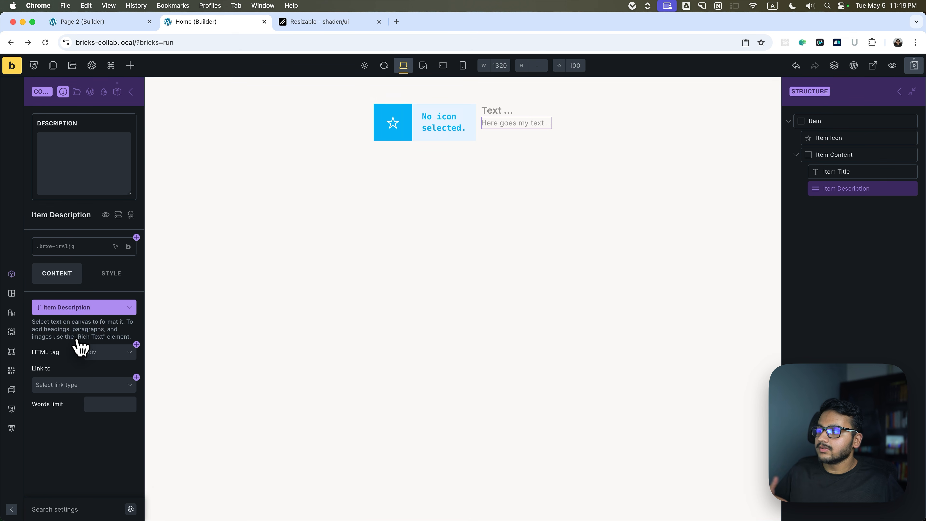
# Save the component changes and return from component editing to the Item instance on the page.
pyautogui.click(909, 67)
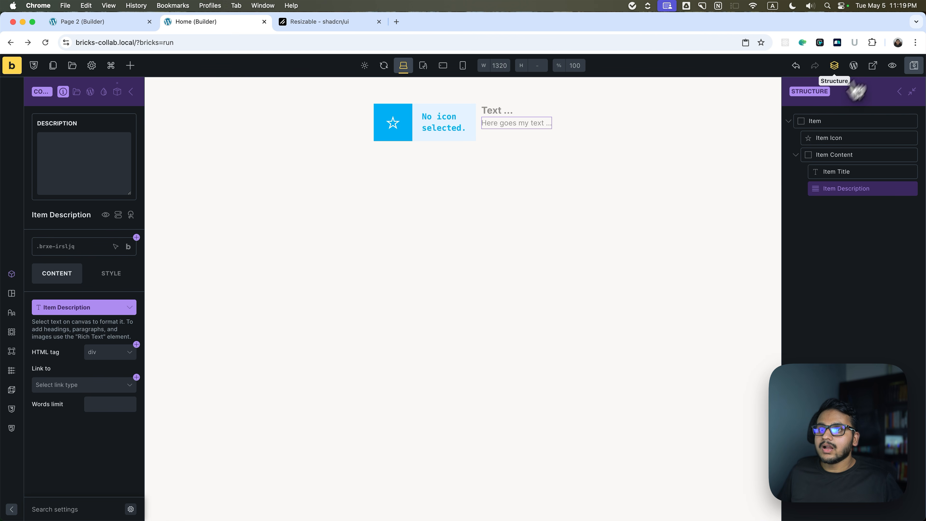
pyautogui.click(900, 90)
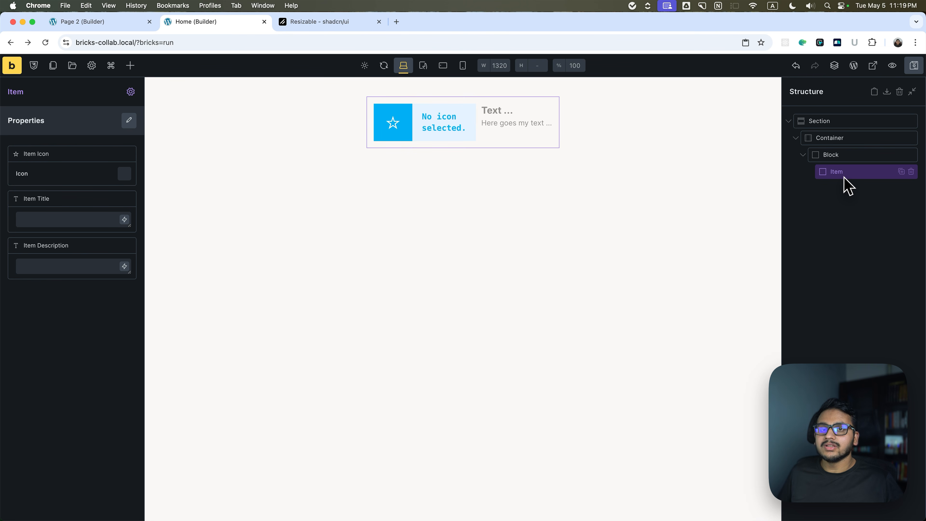
pyautogui.click(128, 178)
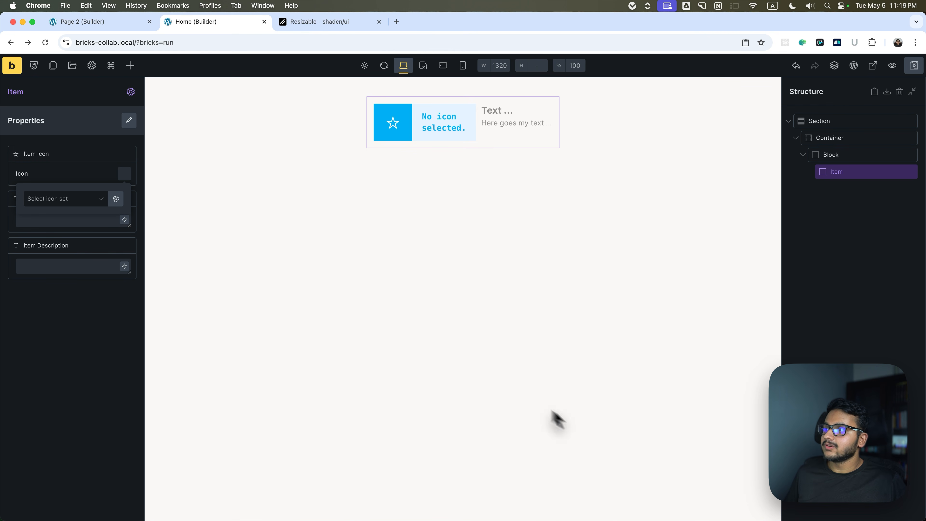
pyautogui.click(102, 200)
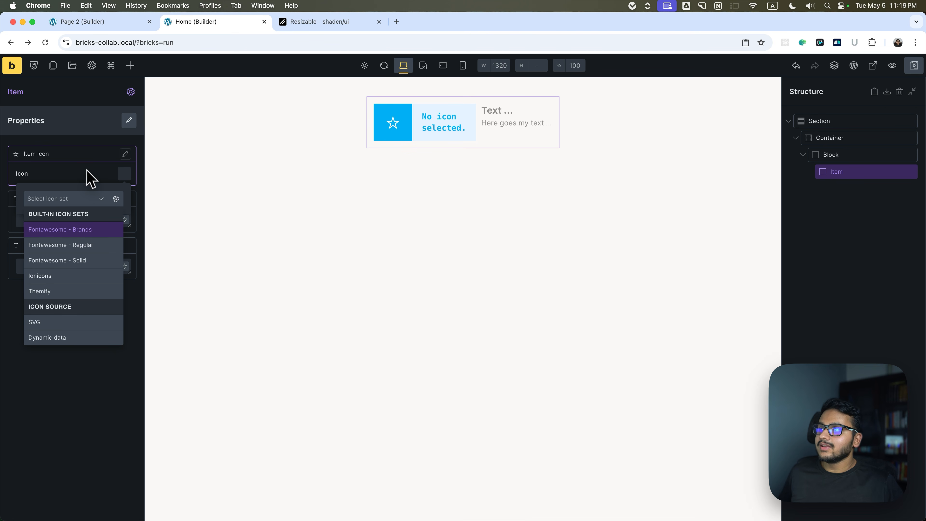
pyautogui.click(84, 155)
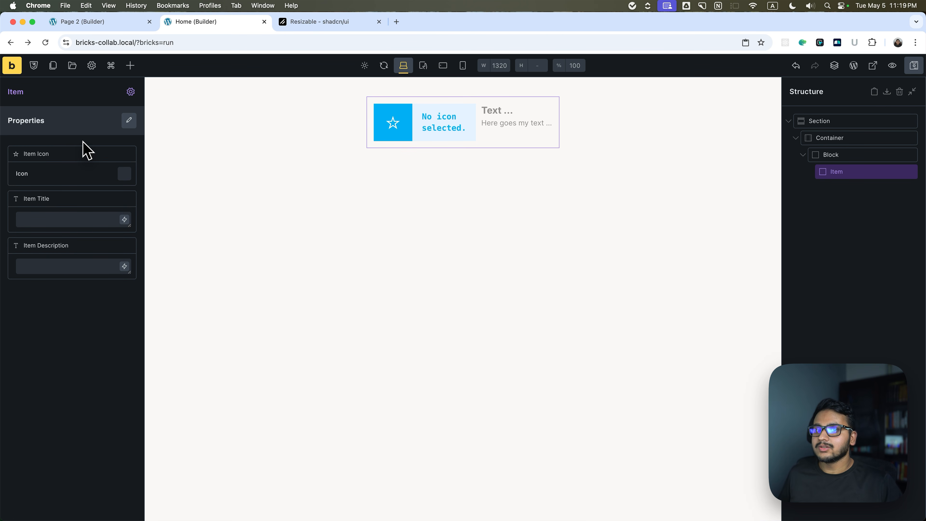
# Set the Item instance's icon to the address card from the Fontawesome - Solid set.
pyautogui.click(124, 173)
pyautogui.click(76, 199)
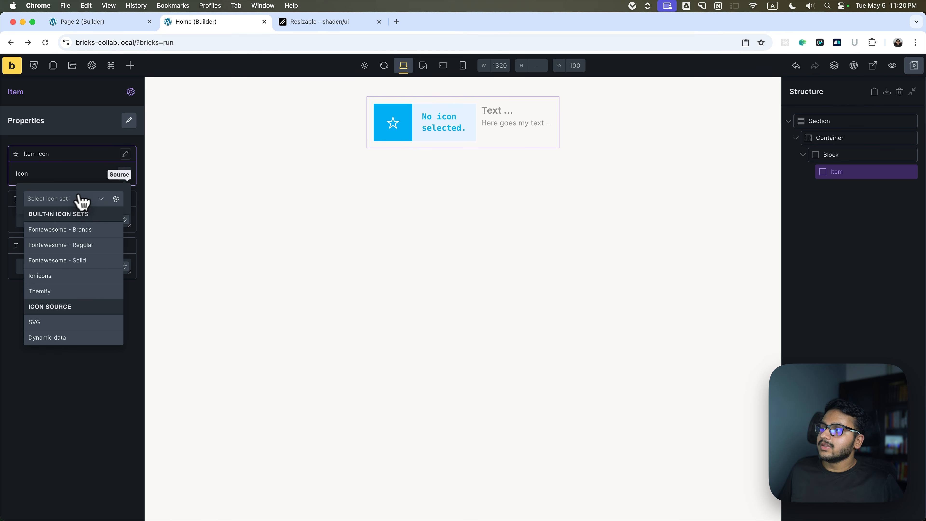
pyautogui.click(70, 260)
pyautogui.click(36, 320)
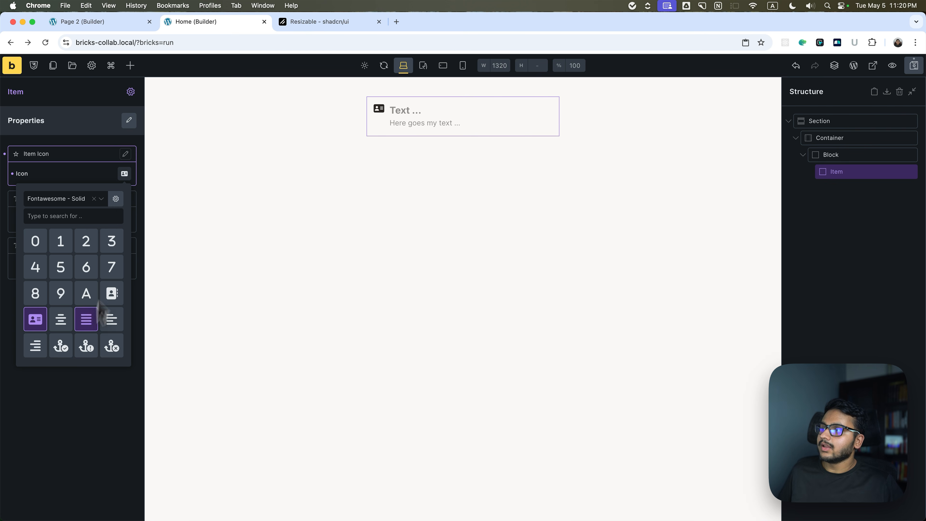
# Fill in the Item instance's title as "Bricks Builder" and its description as "An amazing wordpress builder".
pyautogui.click(89, 219)
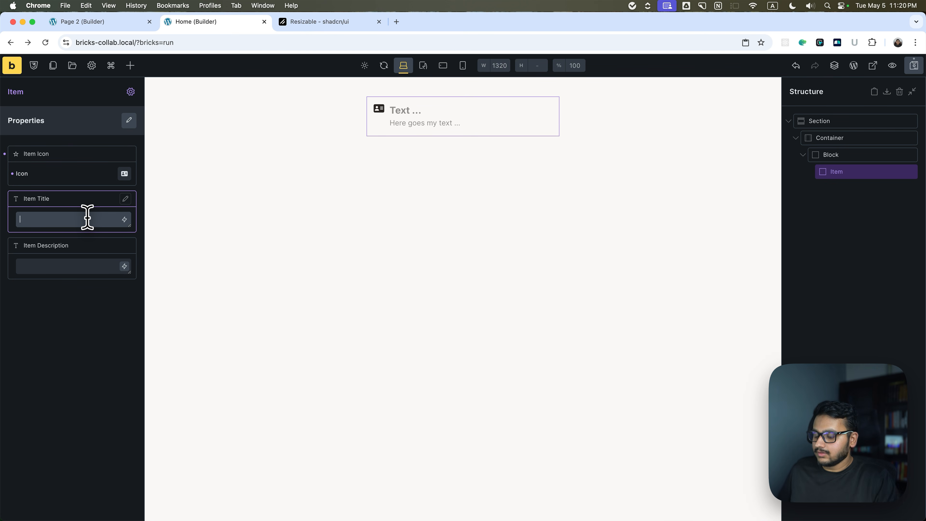
pyautogui.write('Bricks Build')
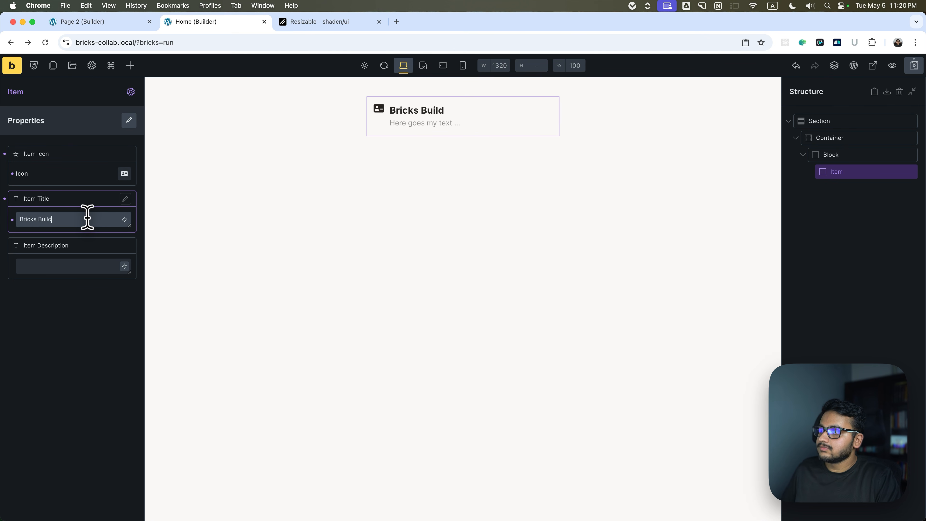
pyautogui.write('er')
pyautogui.click(81, 273)
pyautogui.write('An amazing wordpress')
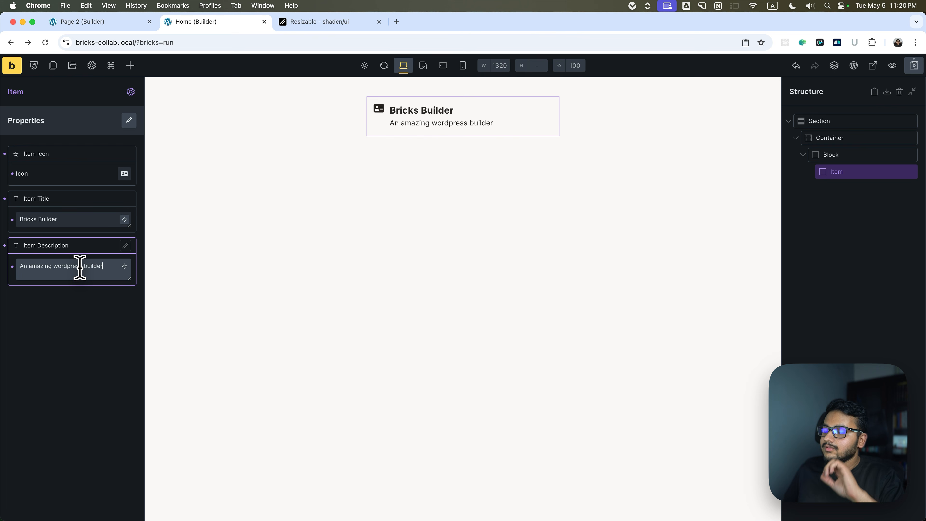
# Save the Home page with the filled-in Item instance.
pyautogui.press('super+s')
pyautogui.click(836, 171)
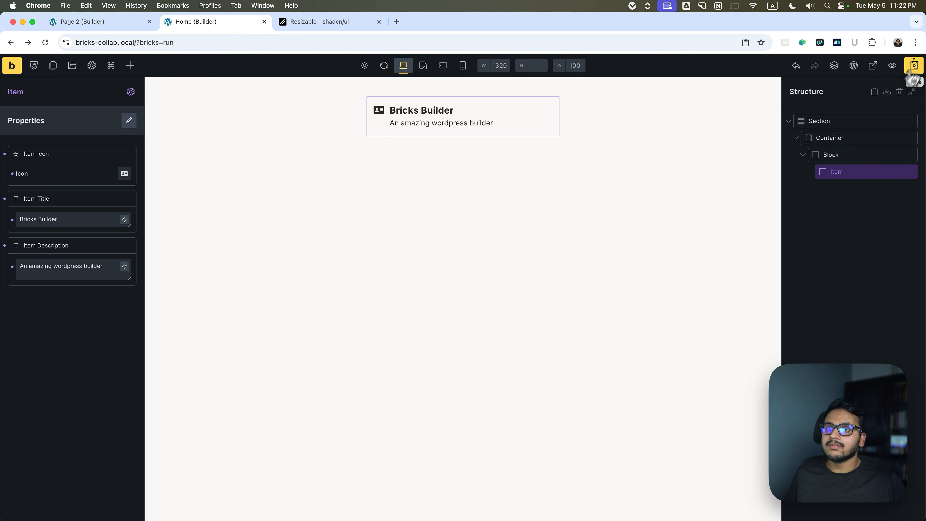
pyautogui.click(914, 66)
# On Page 2, delete the container holding the three coloured items and add an empty container to the section.
pyautogui.click(88, 26)
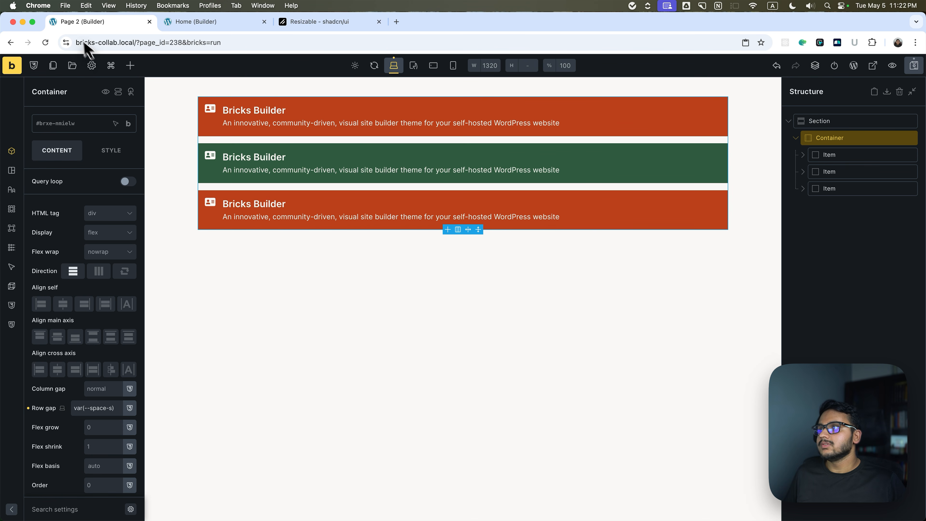
pyautogui.click(899, 92)
pyautogui.click(429, 114)
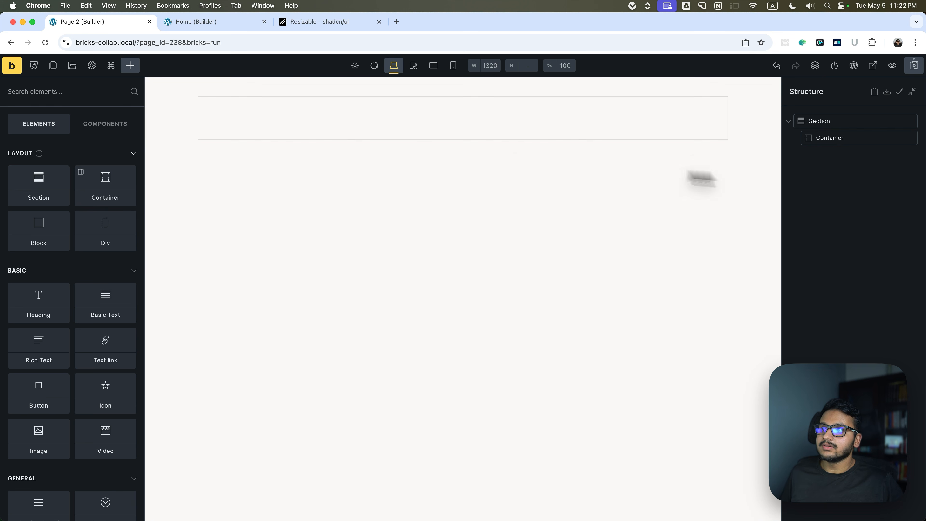
# Insert the Item component into the empty container on Page 2.
pyautogui.click(130, 66)
pyautogui.click(98, 126)
pyautogui.click(42, 200)
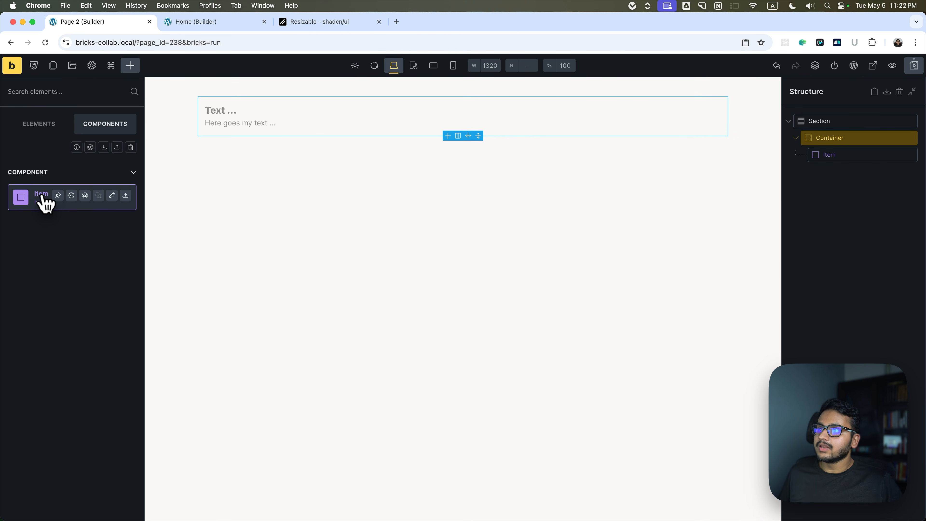
# Set the new Item instance's icon to the address book from the Fontawesome - Solid set.
pyautogui.click(824, 156)
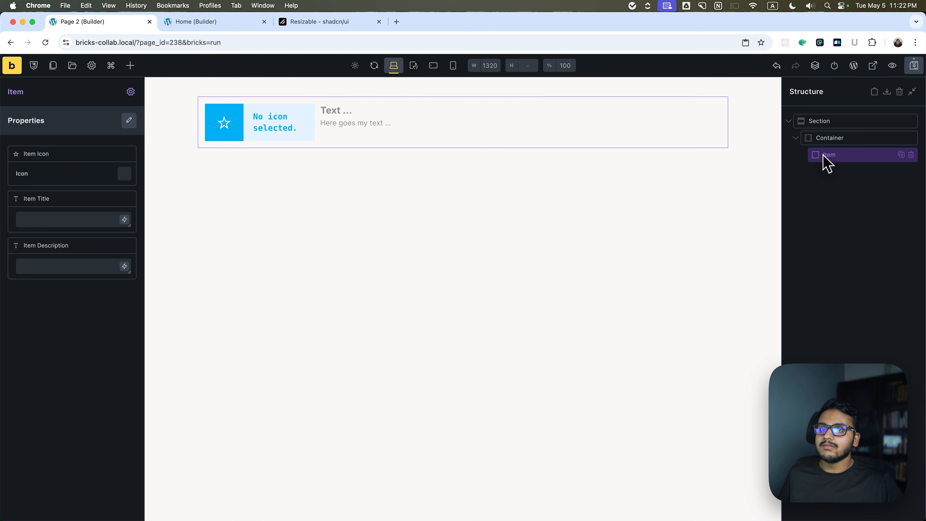
pyautogui.click(125, 173)
pyautogui.click(55, 198)
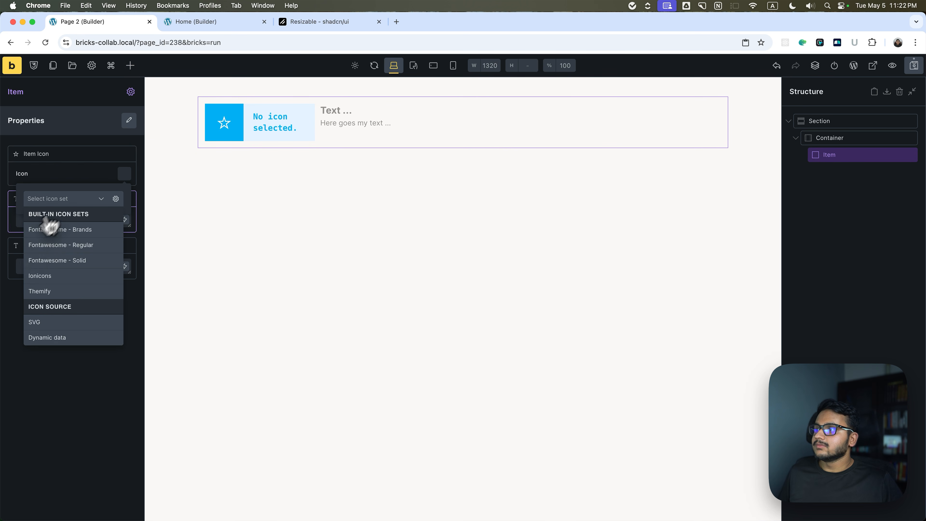
pyautogui.click(47, 260)
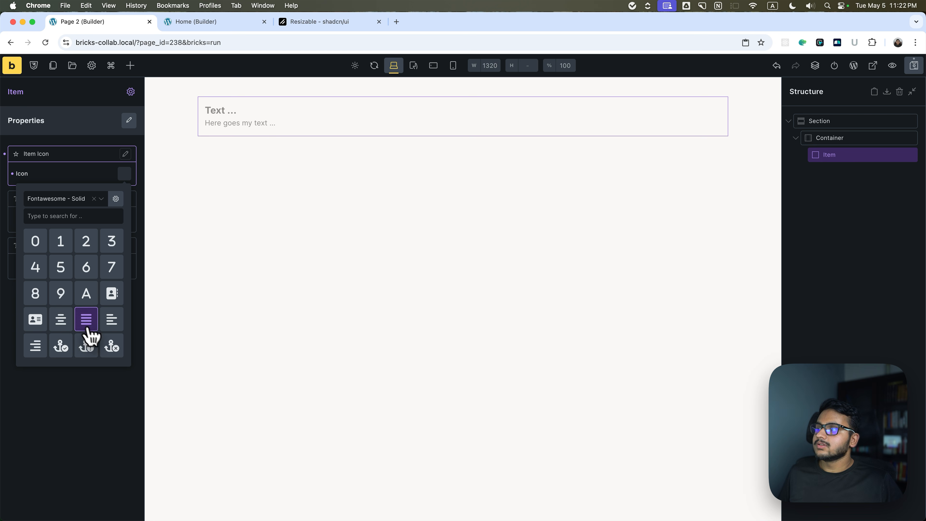
pyautogui.click(111, 294)
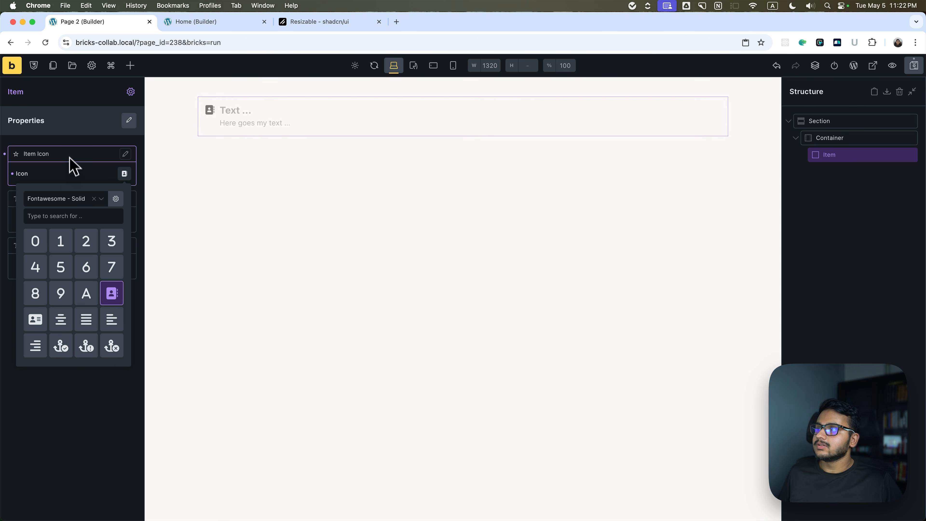
pyautogui.click(71, 166)
# Set the instance's title to "Contact Me" and its description to "Here is my contact number:" followed by a placeholder phone number.
pyautogui.click(50, 218)
pyautogui.write('Contact Me')
pyautogui.click(51, 265)
pyautogui.write('Here is')
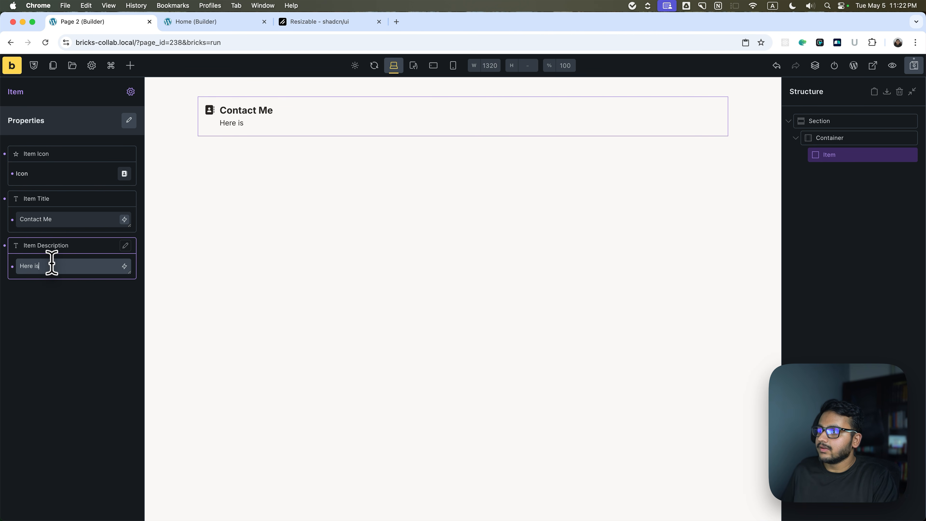
pyautogui.write(' my contact number: 0900')
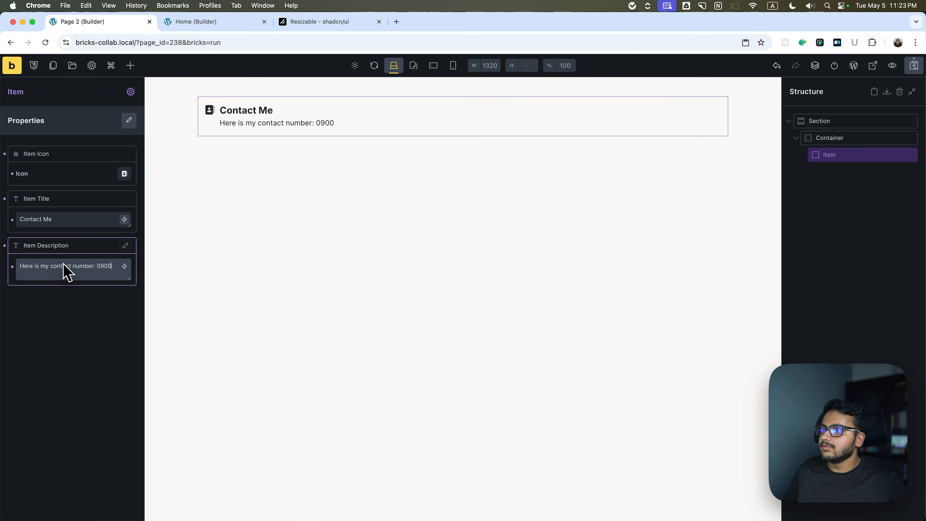
# Open the Item component for editing and examine which property types a new property can have.
pyautogui.click(130, 92)
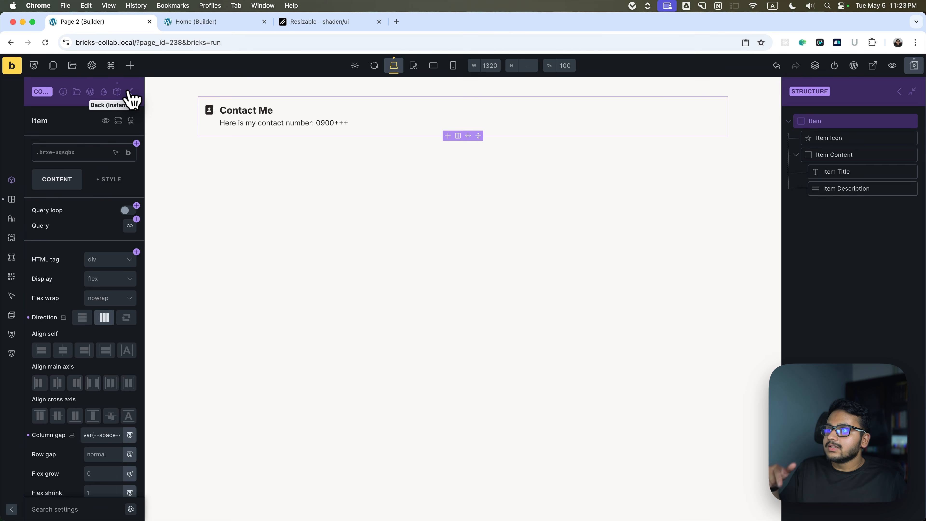
pyautogui.click(118, 92)
pyautogui.click(109, 149)
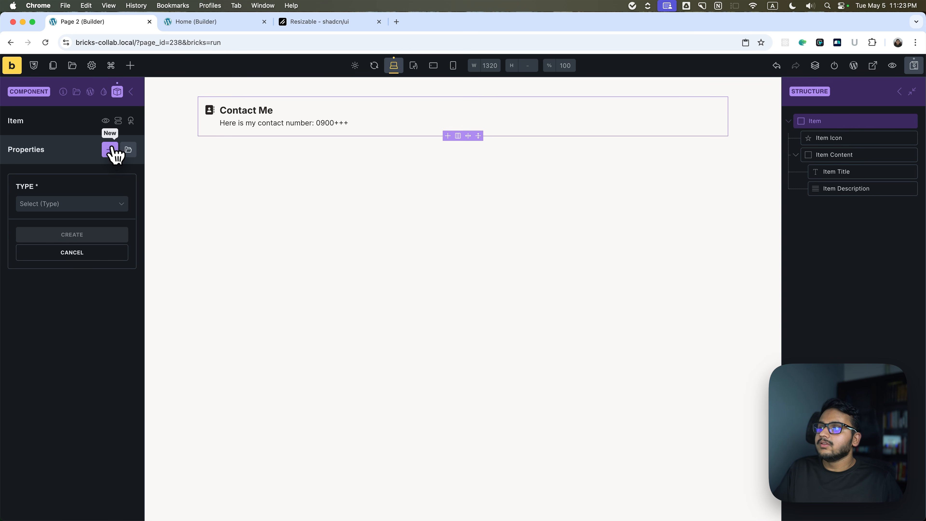
pyautogui.click(80, 206)
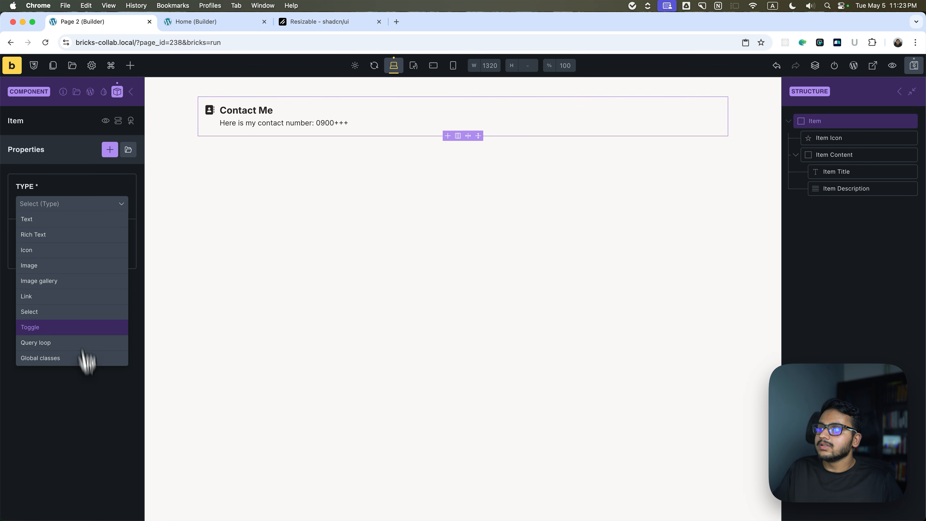
pyautogui.click(92, 421)
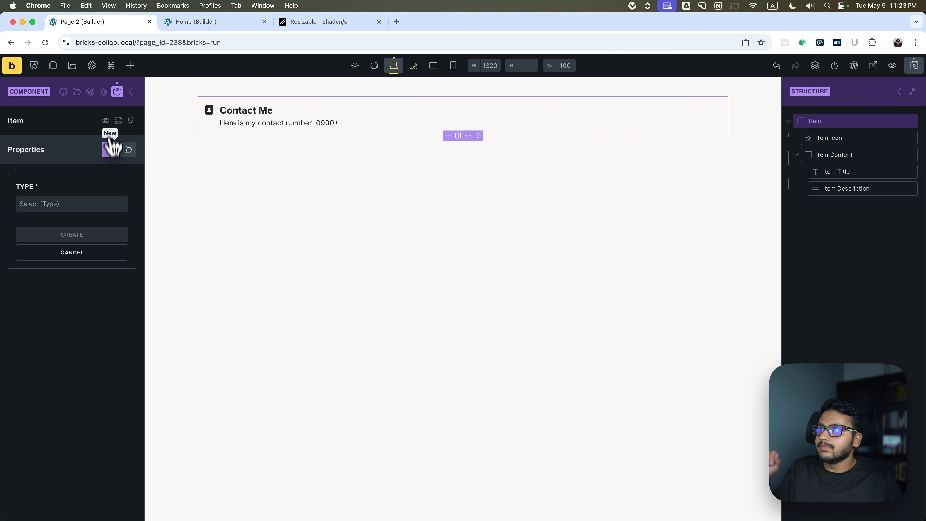
pyautogui.click(116, 93)
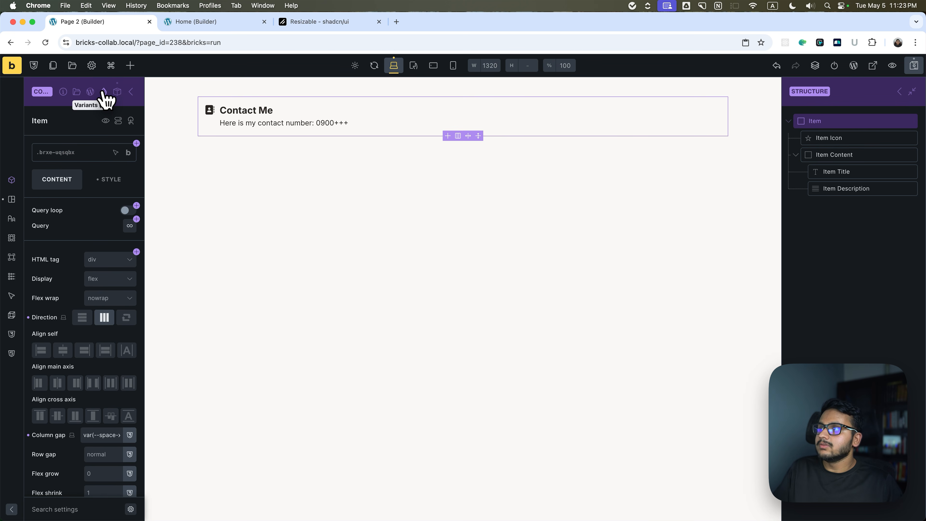
# Open the component's variants, switch to the shadcn/ui documentation, find the Item component page and examine its Variant section.
pyautogui.click(104, 92)
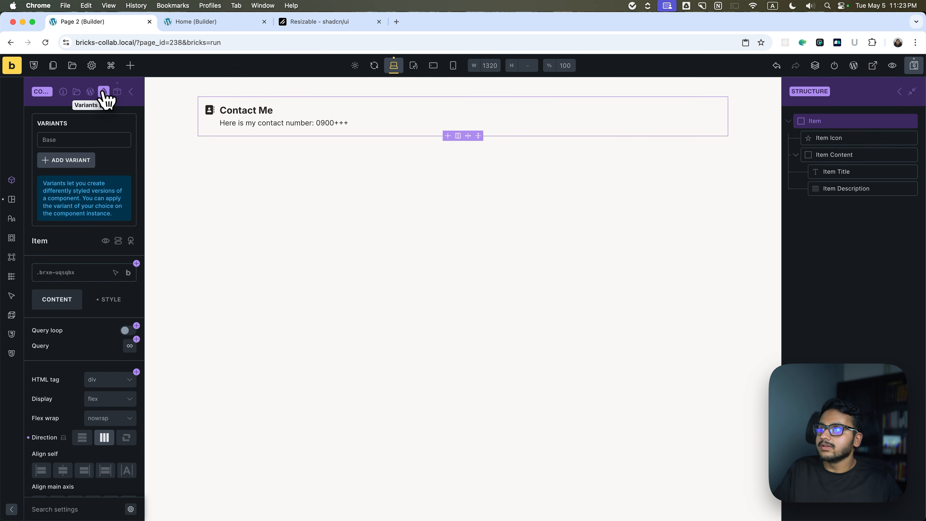
pyautogui.click(290, 25)
pyautogui.scroll(10, 350, 162)
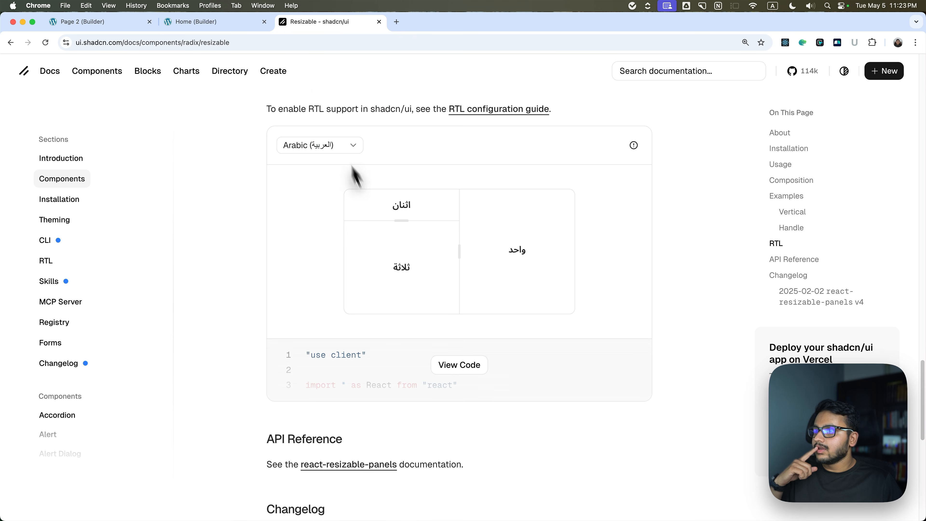
pyautogui.click(59, 180)
pyautogui.scroll(-10, 368, 266)
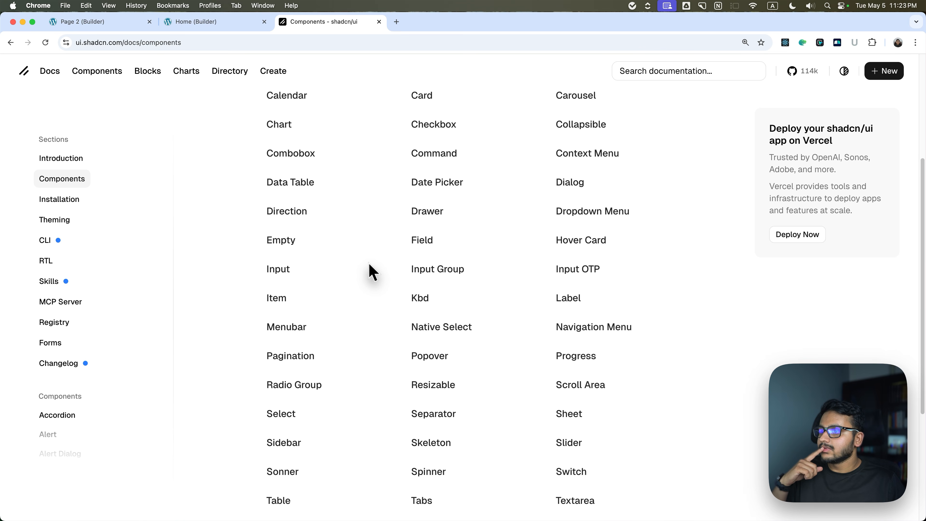
pyautogui.scroll(10, 368, 272)
pyautogui.press('super+f')
pyautogui.write('ite')
pyautogui.write('m')
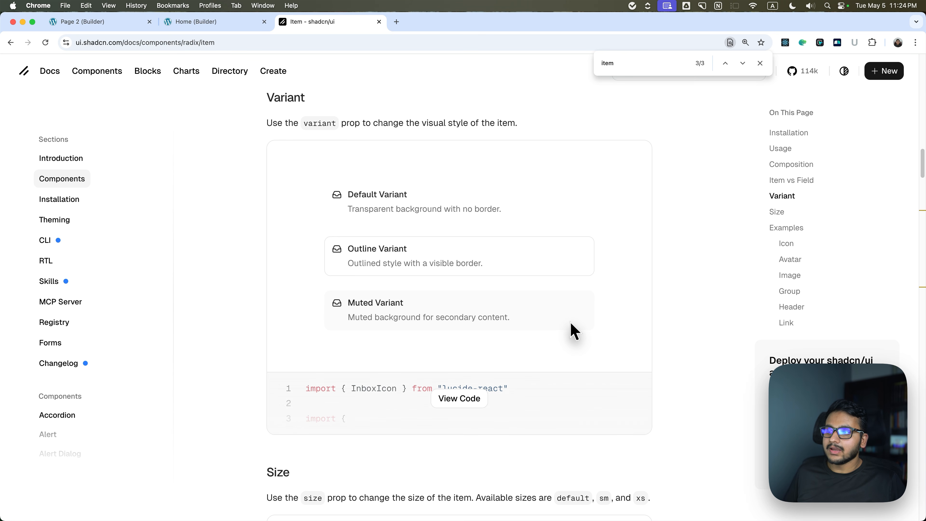
# Back on Page 2, name the component's base variant Default and add two variants named Outline and Muted.
pyautogui.click(94, 23)
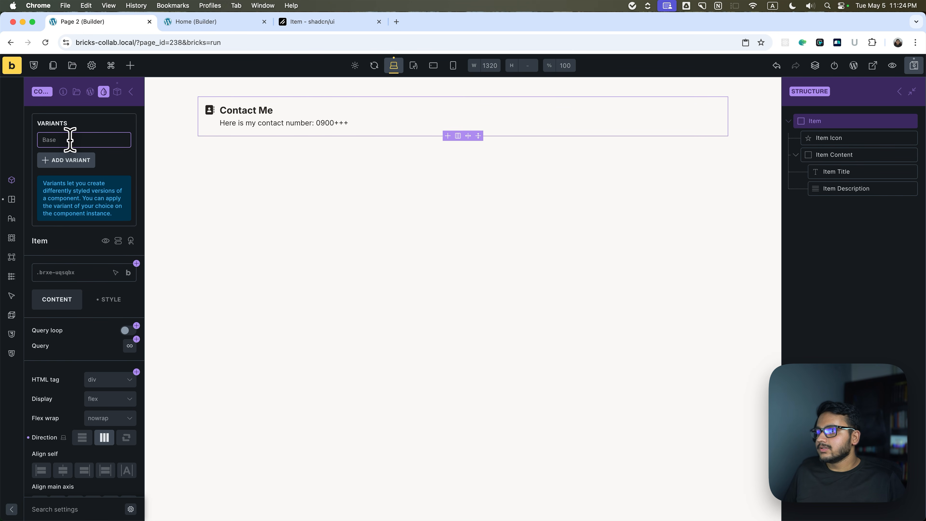
pyautogui.write('Default')
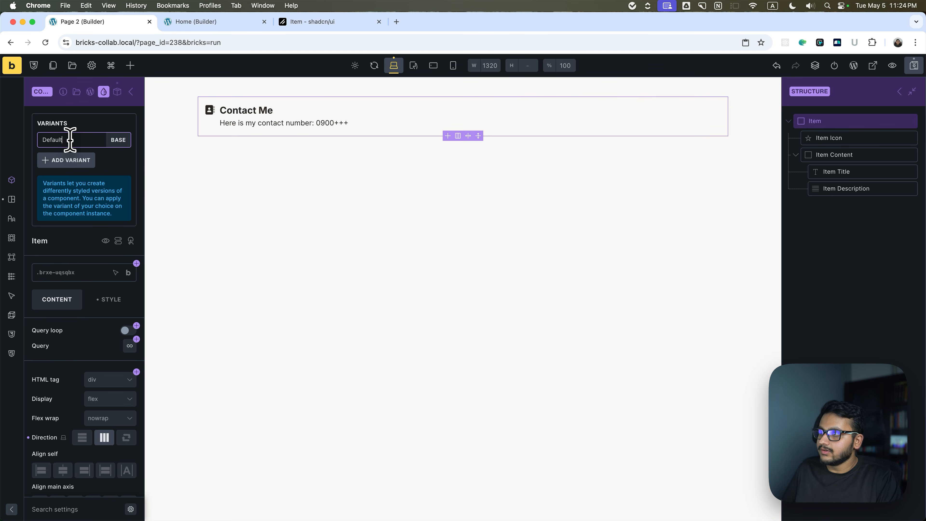
pyautogui.click(69, 159)
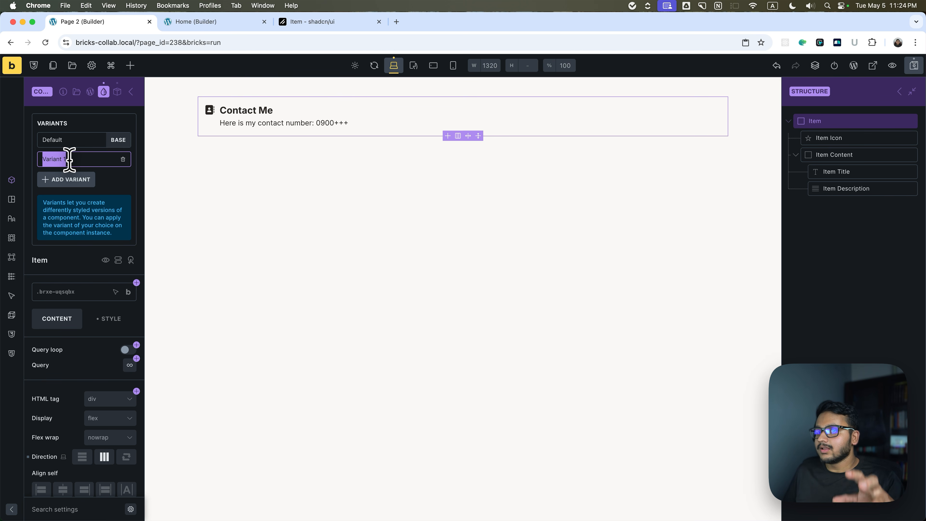
pyautogui.write('Outline')
pyautogui.click(72, 179)
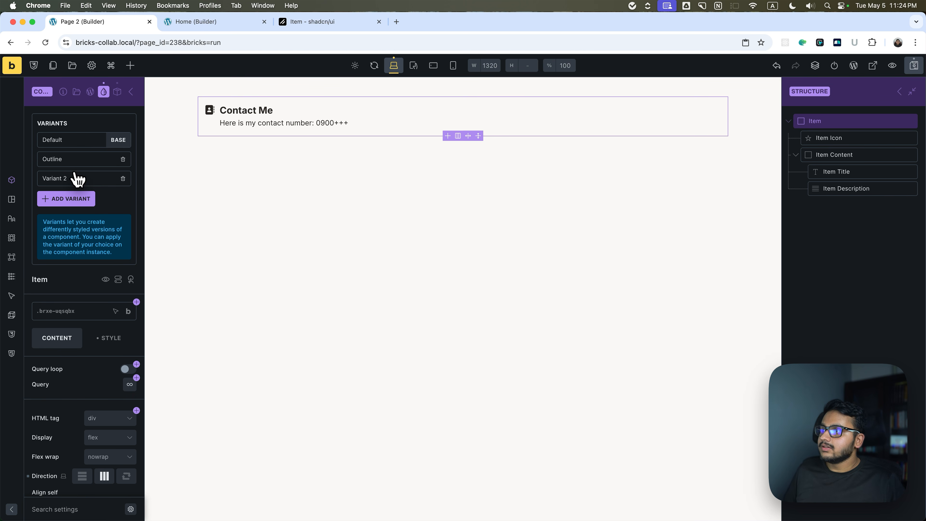
pyautogui.write('Muted')
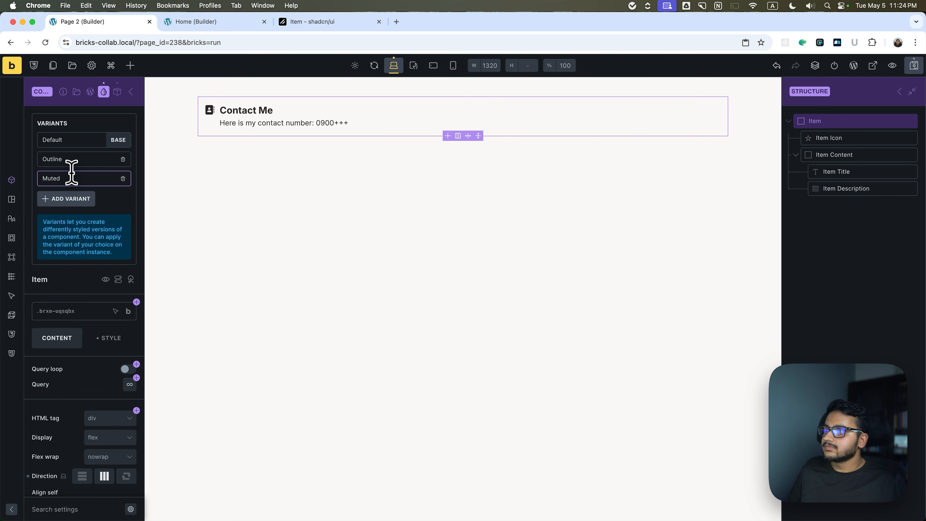
pyautogui.press('Return')
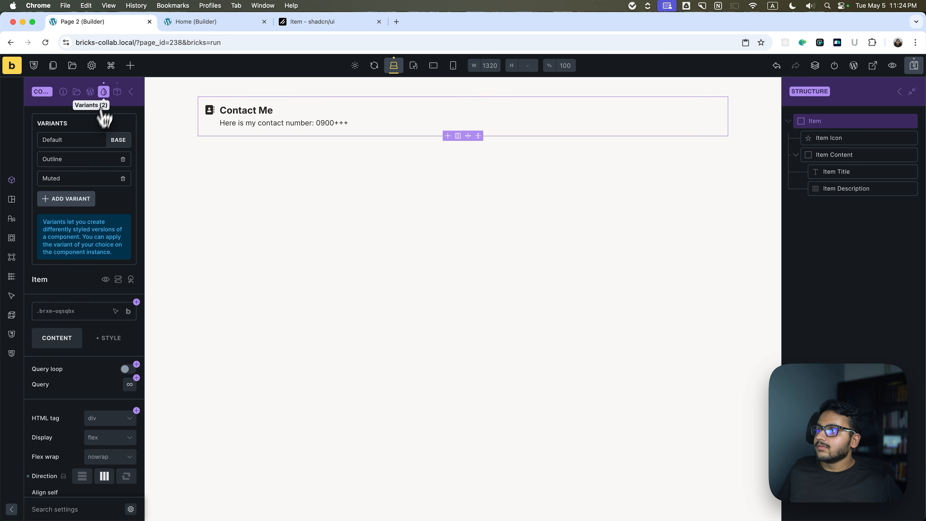
# Leave the variant list and examine the Item component's Default variant alongside the Muted one.
pyautogui.click(104, 92)
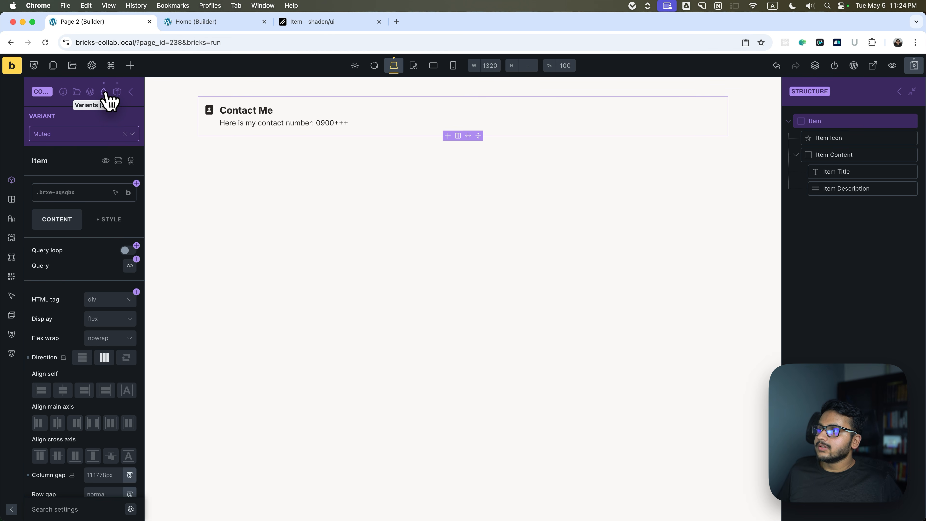
pyautogui.click(80, 139)
pyautogui.click(69, 148)
pyautogui.click(79, 138)
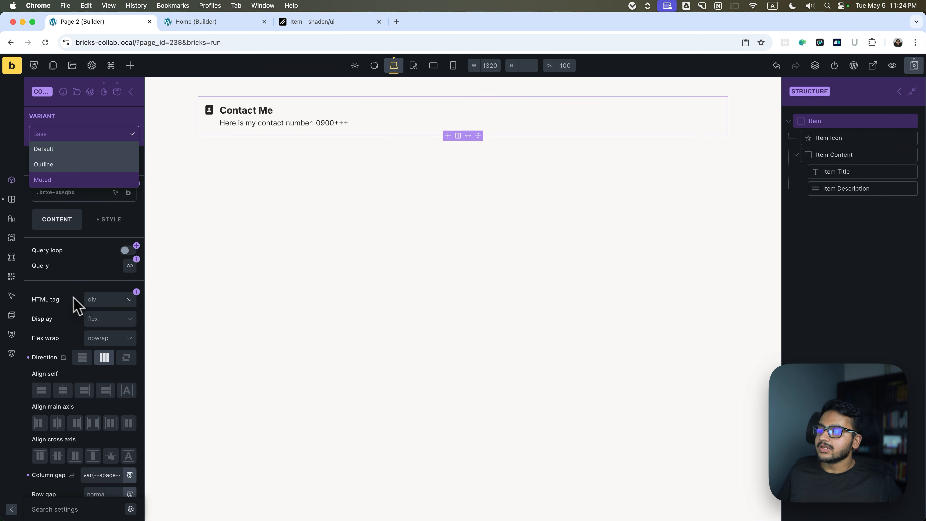
pyautogui.click(70, 151)
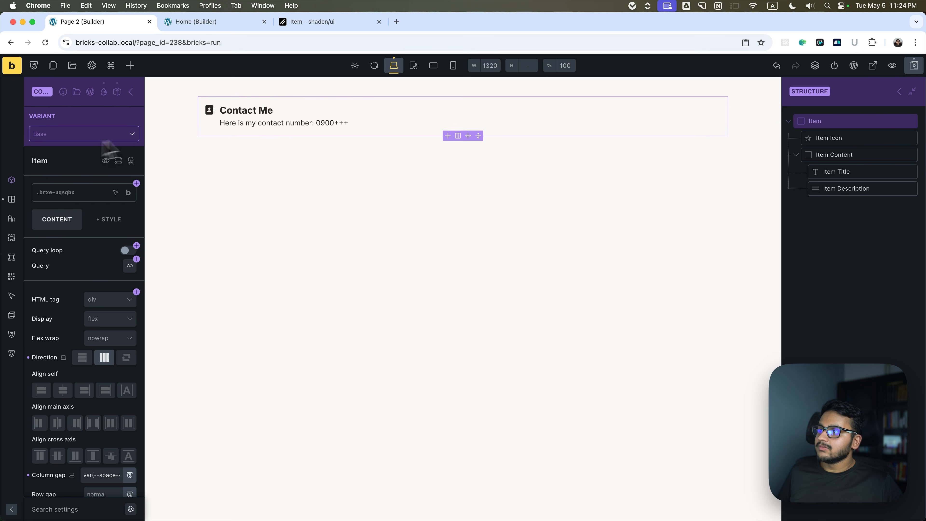
# For the component's Outline variant, give the Item a 1px solid border on all sides.
pyautogui.click(69, 136)
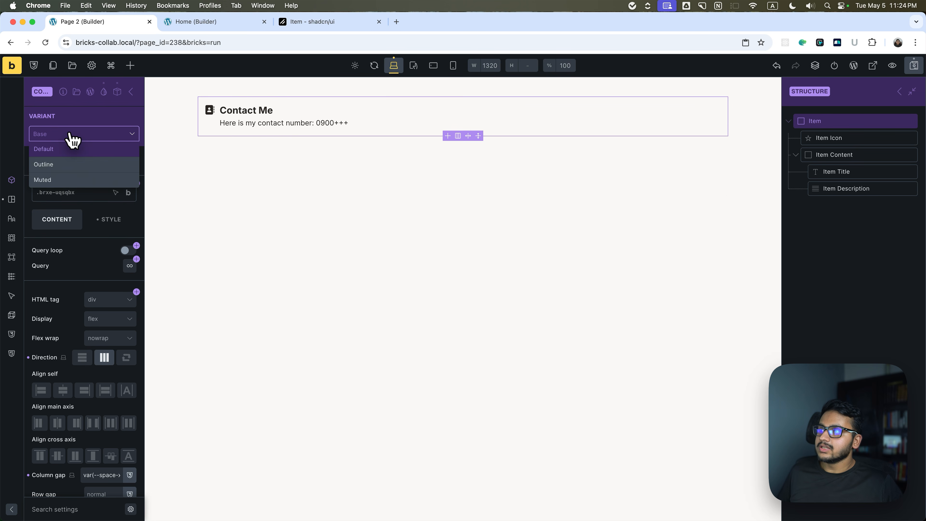
pyautogui.click(45, 164)
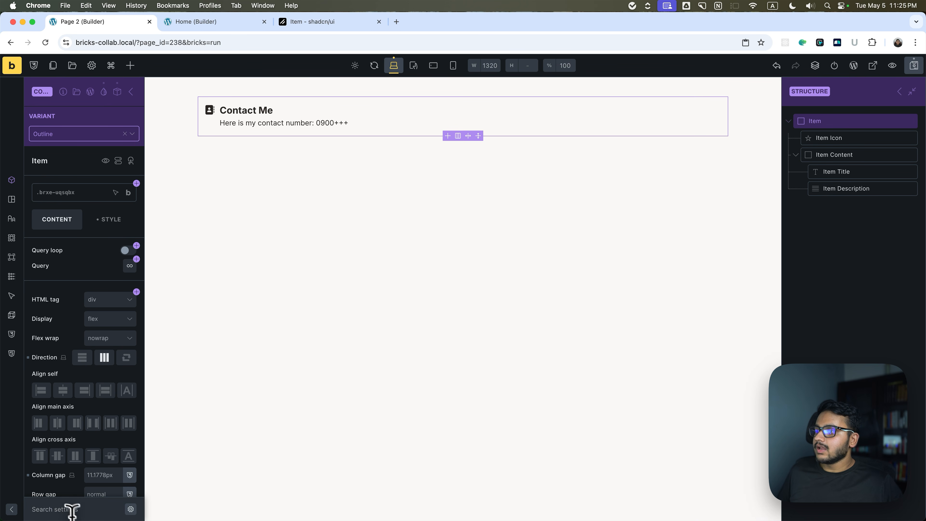
pyautogui.click(61, 508)
pyautogui.write('bor')
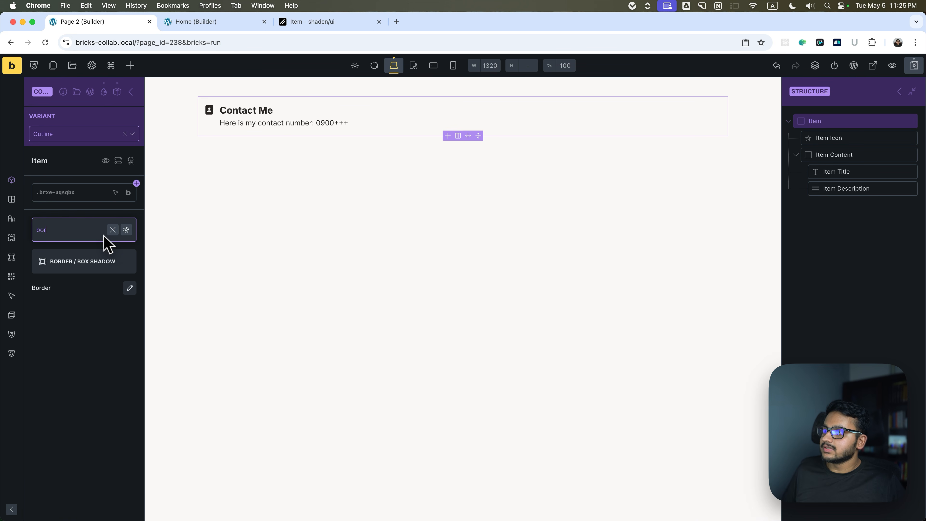
pyautogui.click(129, 288)
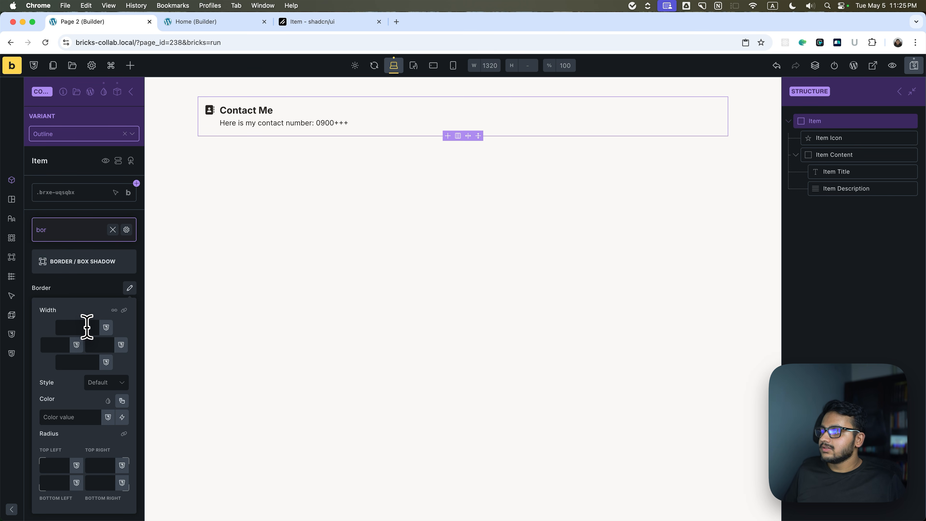
pyautogui.click(124, 310)
pyautogui.click(103, 383)
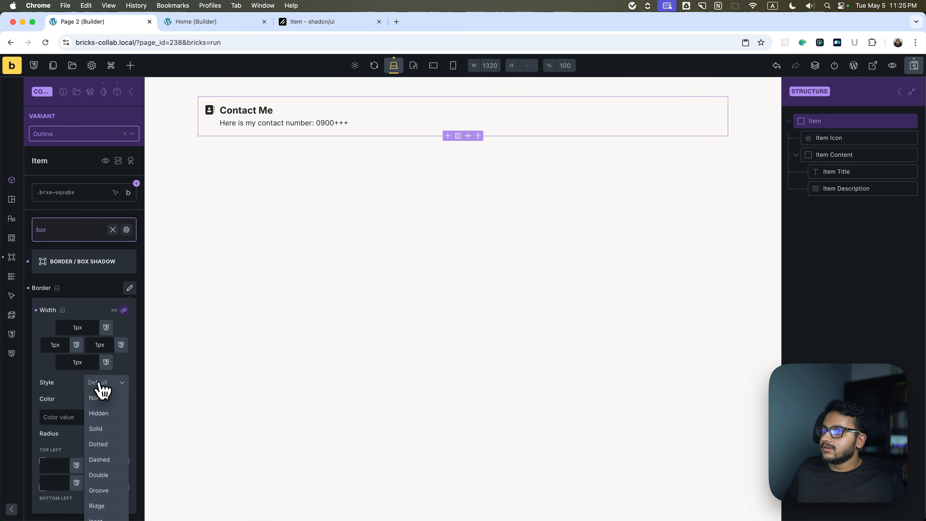
pyautogui.click(98, 430)
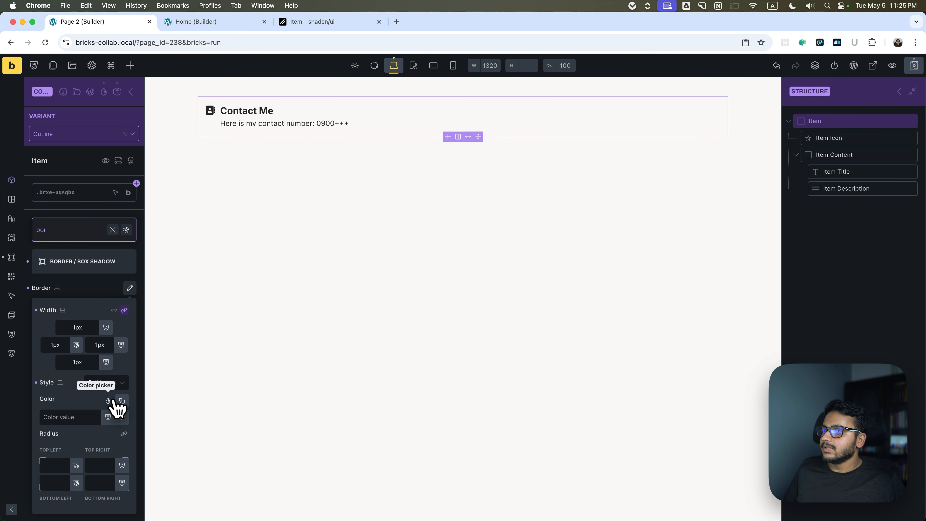
# Set the Outline variant's border color to var(--border), save, and leave component editing.
pyautogui.click(121, 401)
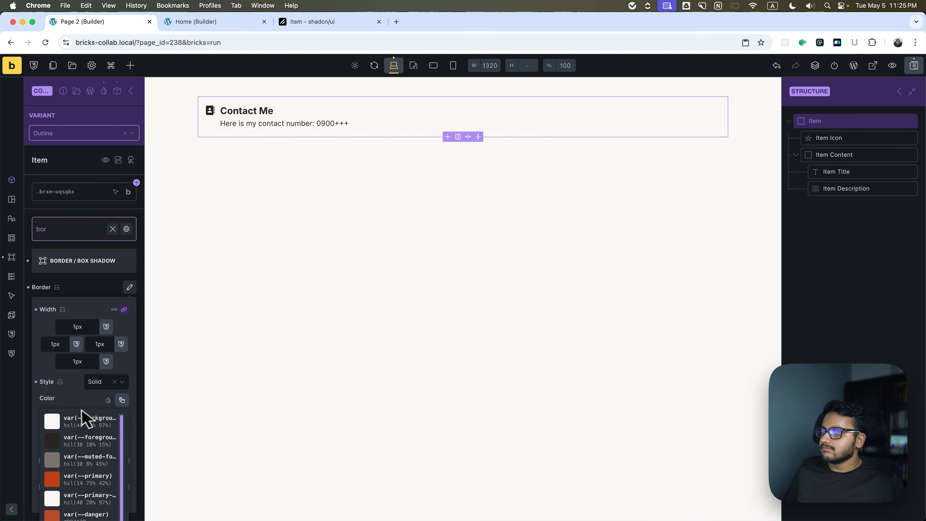
pyautogui.scroll(-6, 86, 408)
pyautogui.click(89, 506)
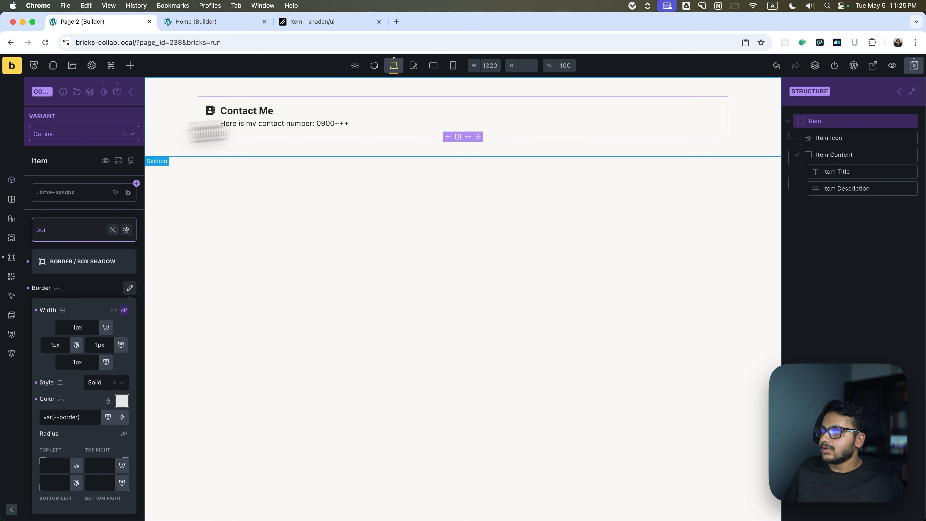
pyautogui.click(914, 65)
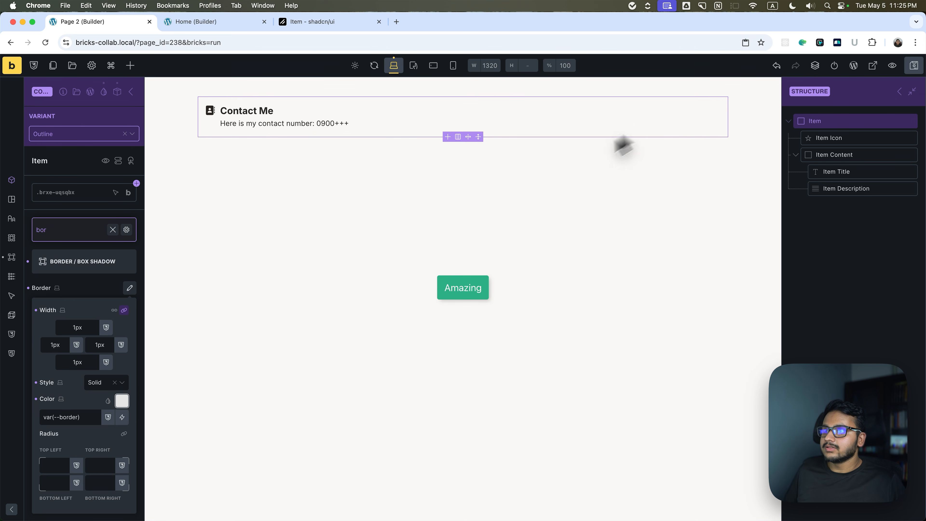
pyautogui.click(900, 92)
pyautogui.click(610, 228)
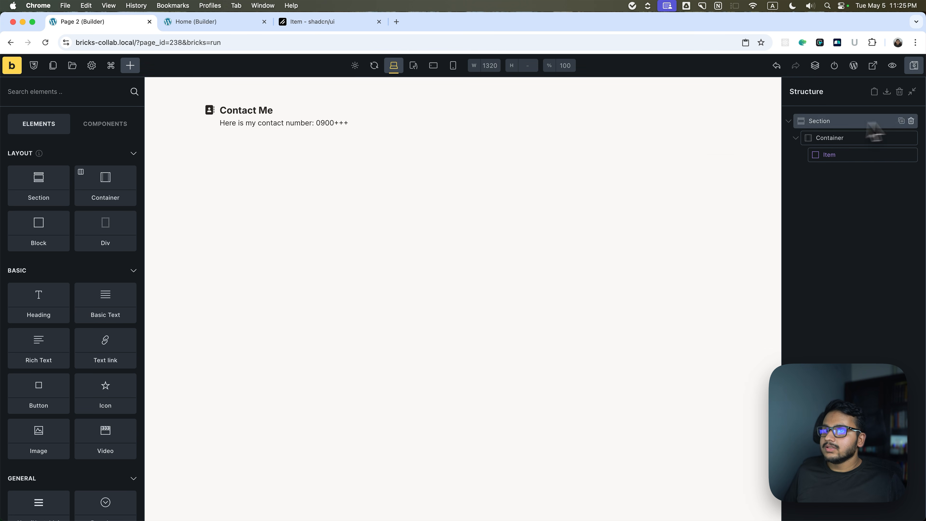
# Apply the Outline variant to the Item instance on the page and deselect it.
pyautogui.click(844, 159)
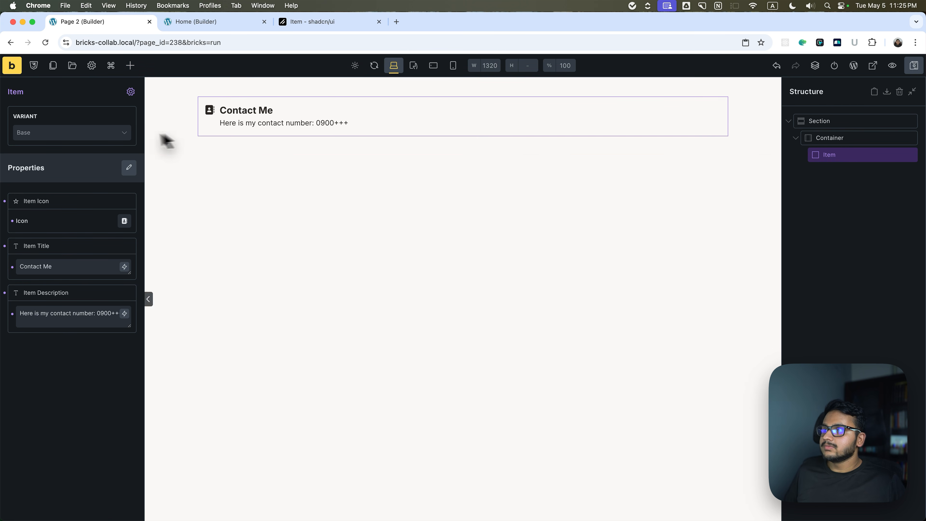
pyautogui.click(49, 135)
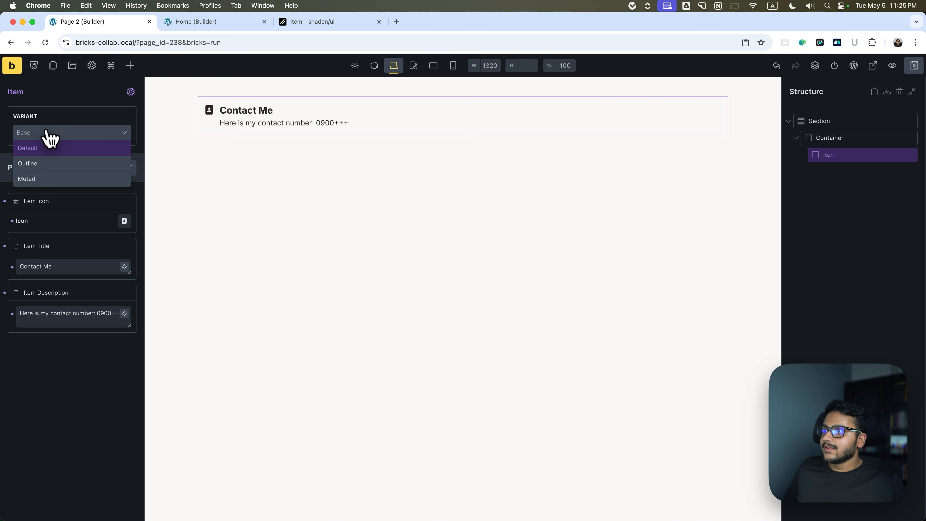
pyautogui.click(46, 167)
pyautogui.click(432, 226)
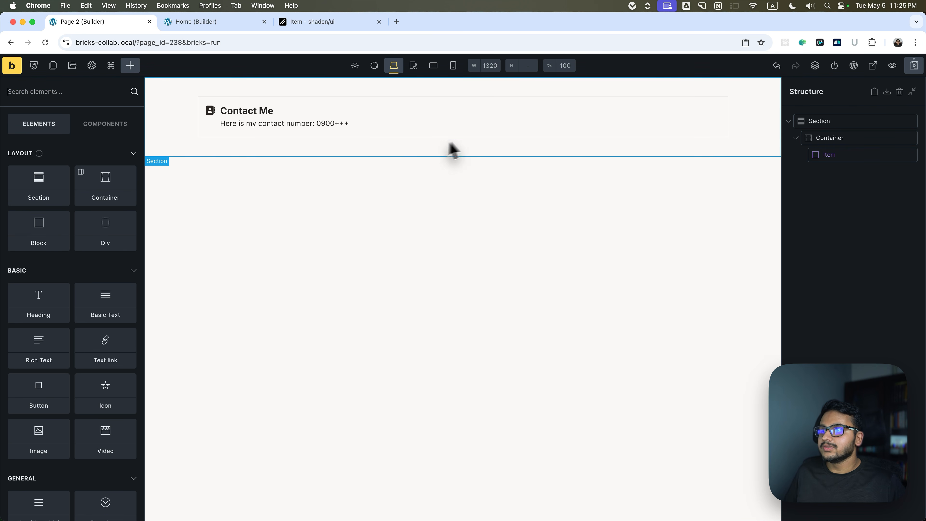
# Inspect the item's border up close, save the page, check it on the frontend and return to the builder.
pyautogui.press('super+equal')
pyautogui.press('super+equal')
pyautogui.press('super+equal')
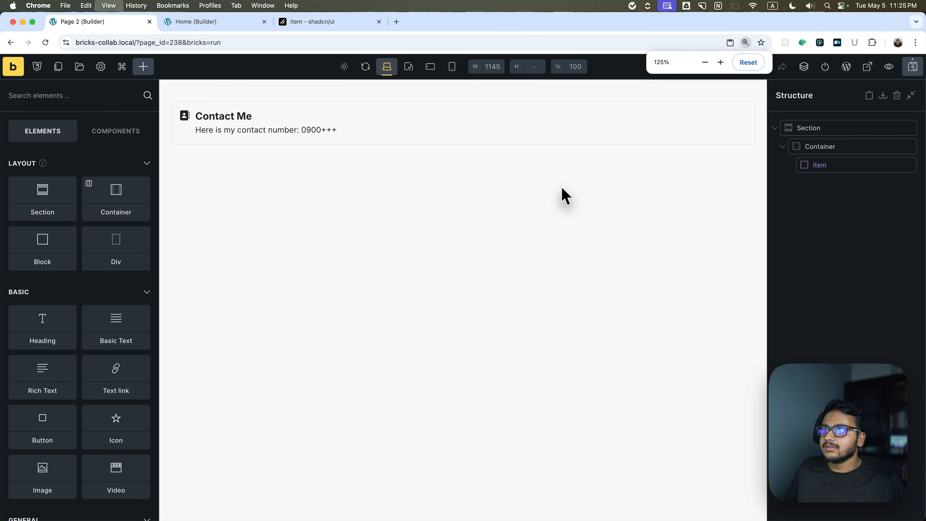
pyautogui.press('super+0')
pyautogui.click(913, 65)
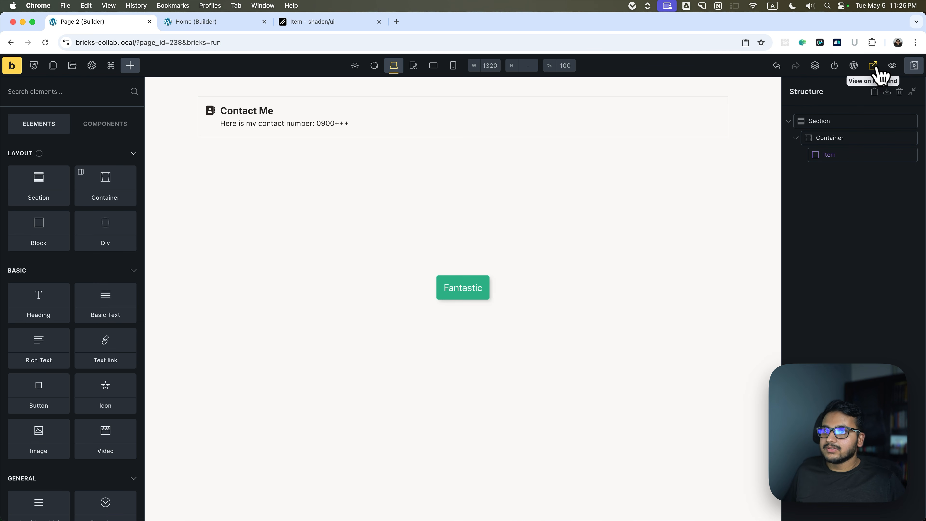
pyautogui.click(878, 69)
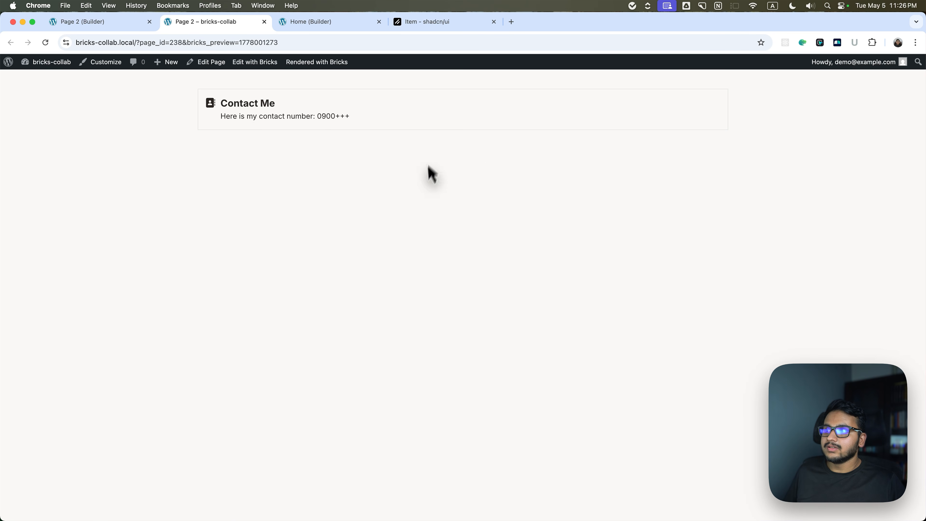
pyautogui.hotkey('ctrl', 'shift', 'Tab')
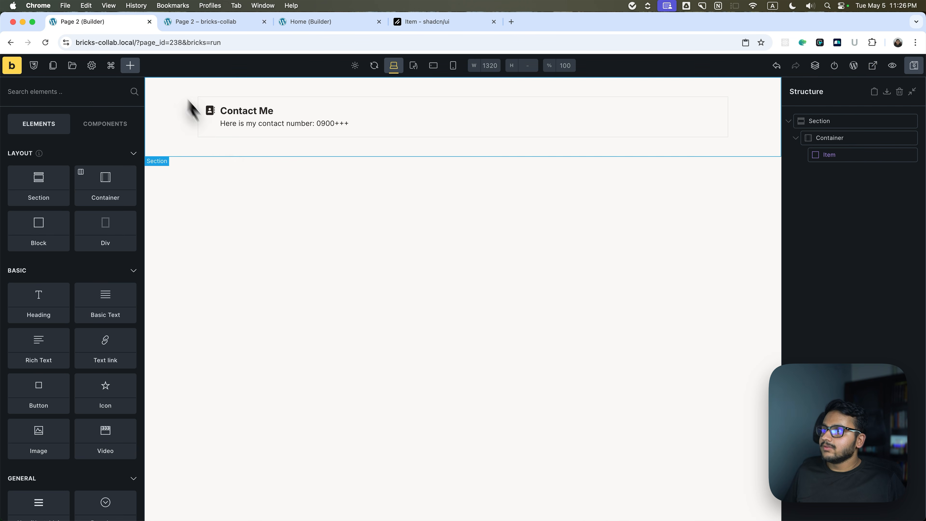
# Switch the Item instance to the Default variant and back to Outline to compare them.
pyautogui.click(853, 160)
pyautogui.click(56, 132)
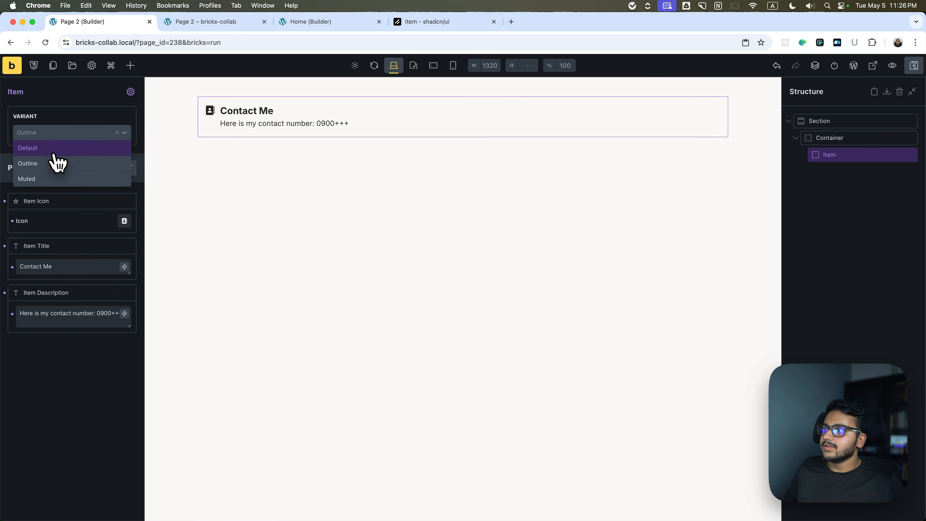
pyautogui.click(55, 154)
pyautogui.click(51, 132)
pyautogui.click(54, 163)
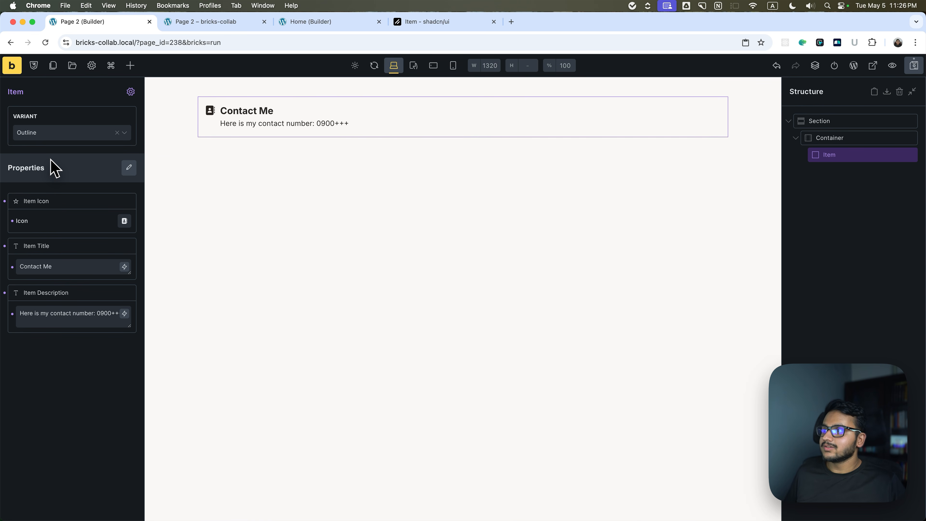
pyautogui.click(50, 134)
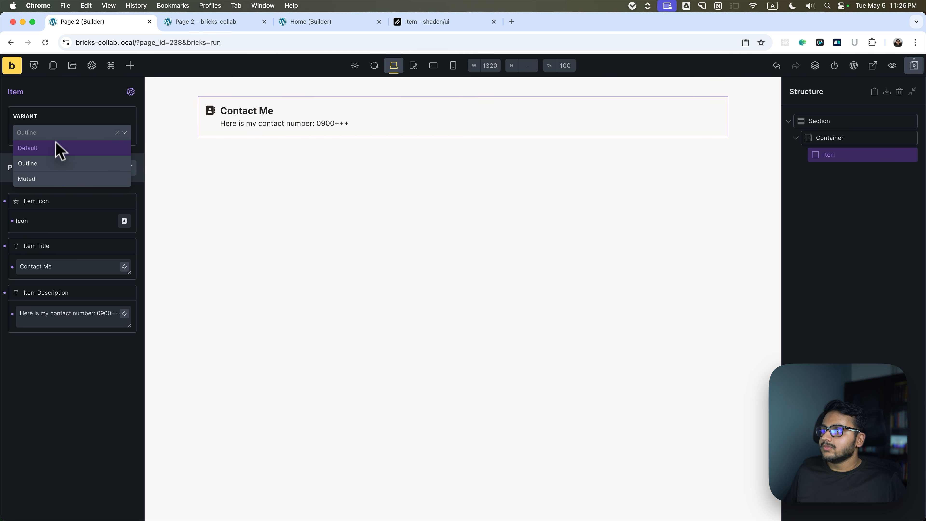
pyautogui.click(59, 135)
# Edit the component's Muted variant, set the Item's background color to #efefef, and leave component editing.
pyautogui.click(130, 93)
pyautogui.click(69, 134)
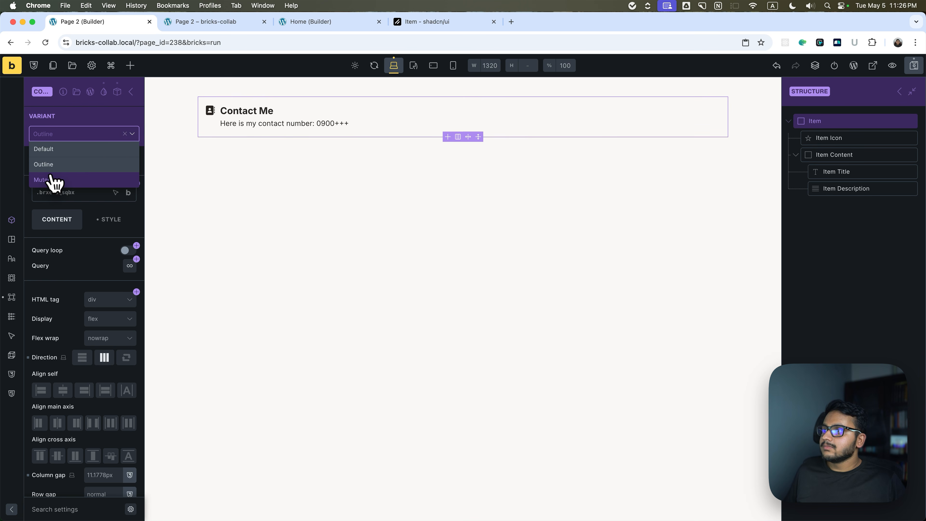
pyautogui.click(52, 179)
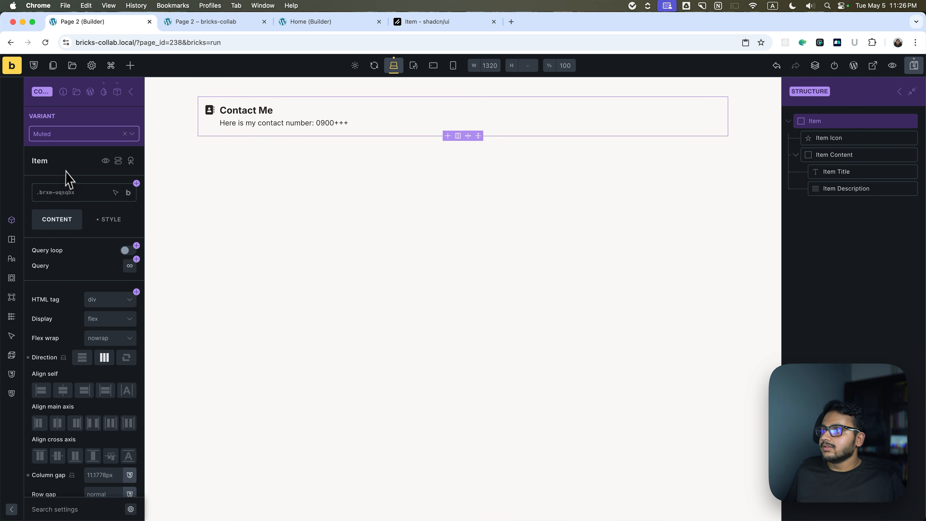
pyautogui.scroll(-2, 73, 184)
pyautogui.scroll(2, 91, 193)
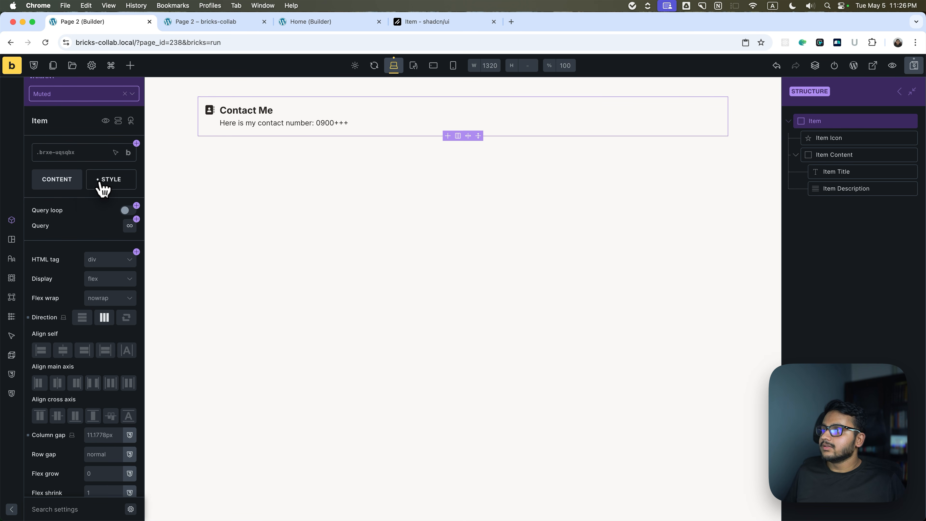
pyautogui.click(104, 183)
pyautogui.click(73, 305)
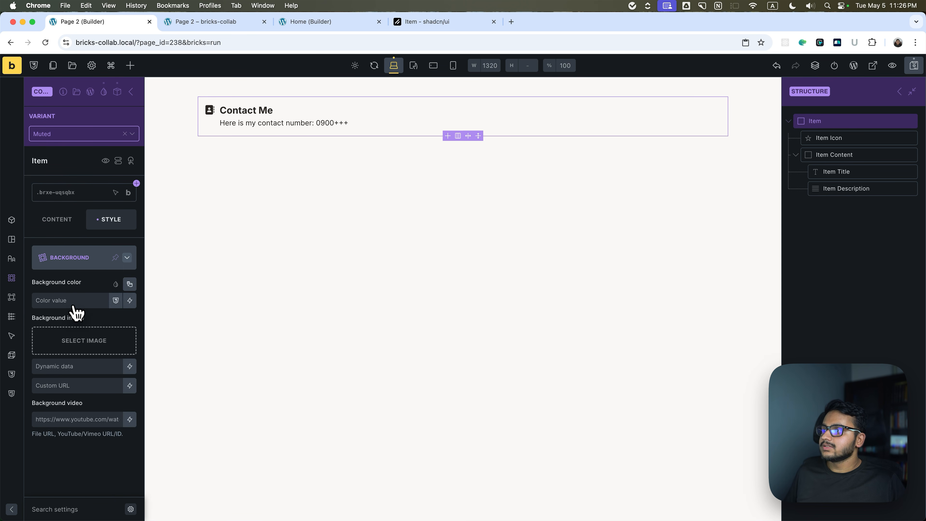
pyautogui.click(130, 281)
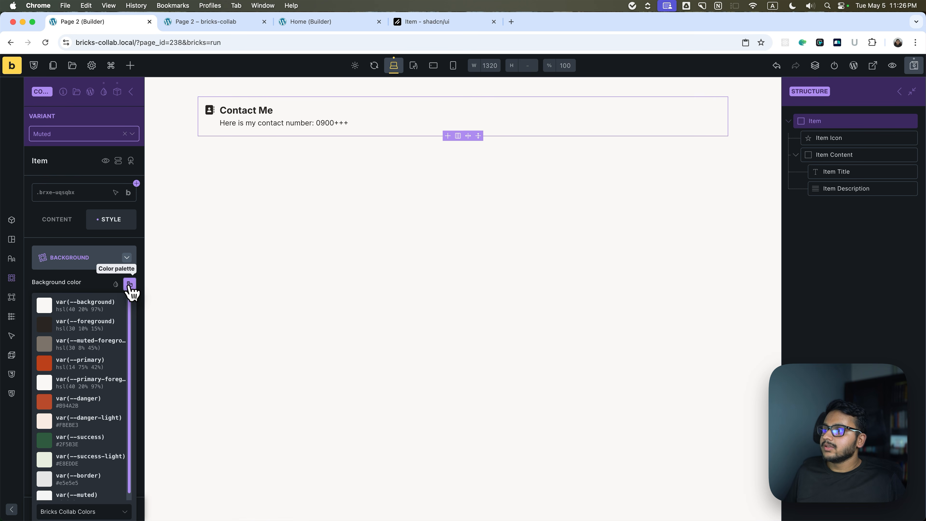
pyautogui.click(89, 278)
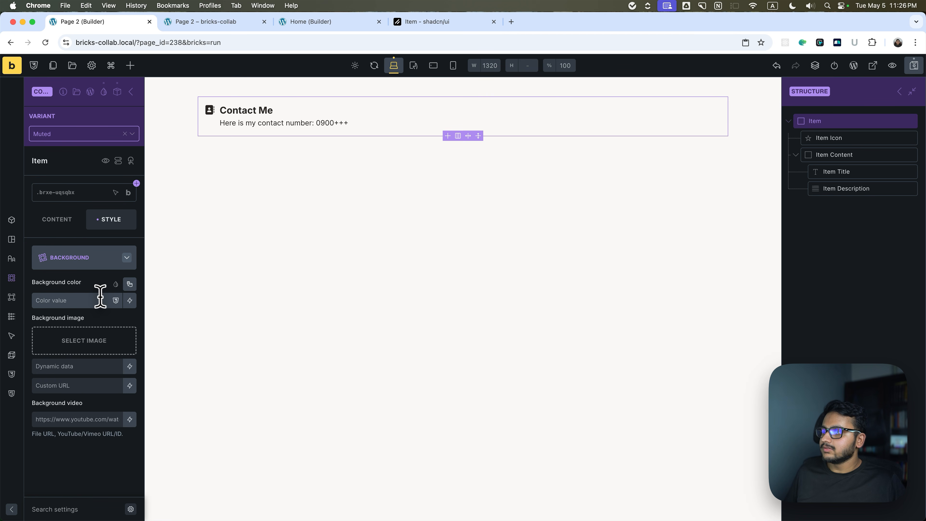
pyautogui.write('#efefef')
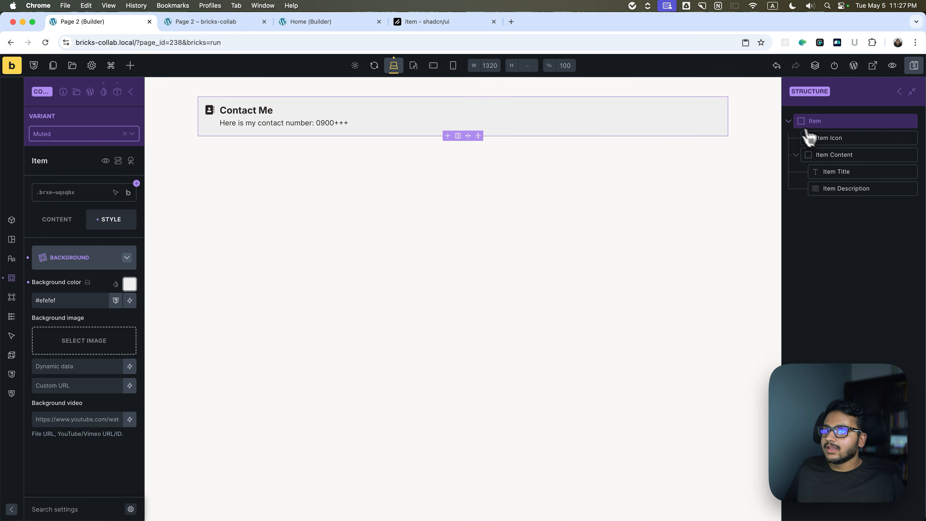
pyautogui.click(789, 121)
pyautogui.click(899, 92)
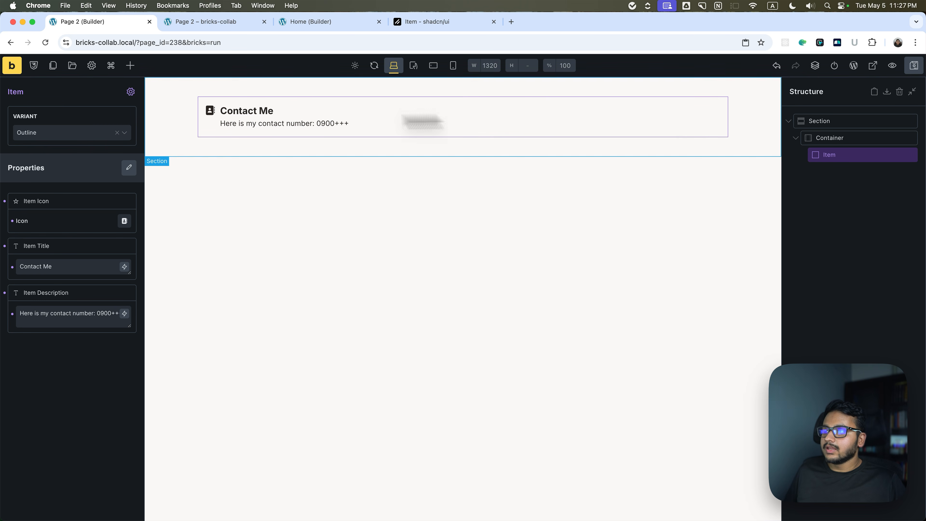
# Add a second Item component instance inside the Container and bring up the Container's layout settings.
pyautogui.click(830, 138)
pyautogui.click(131, 66)
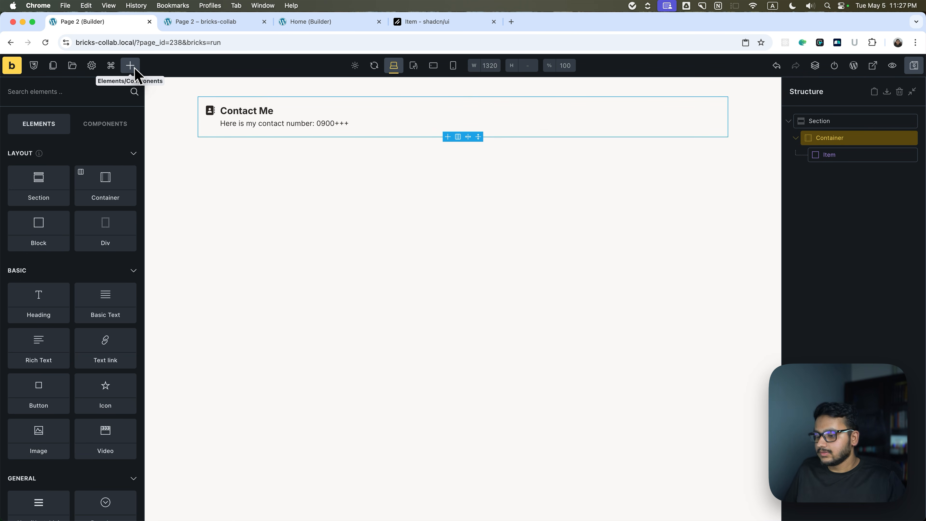
pyautogui.write('ite')
pyautogui.click(132, 92)
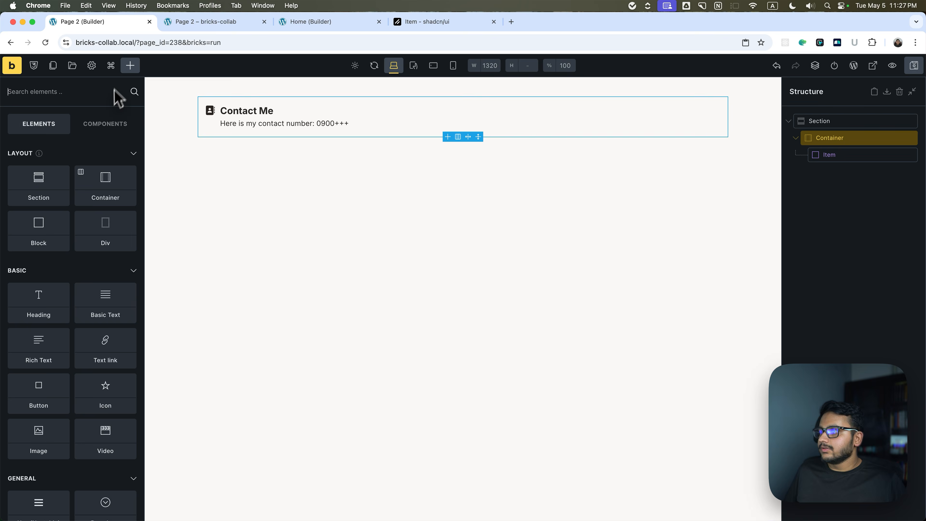
pyautogui.click(105, 124)
pyautogui.click(40, 204)
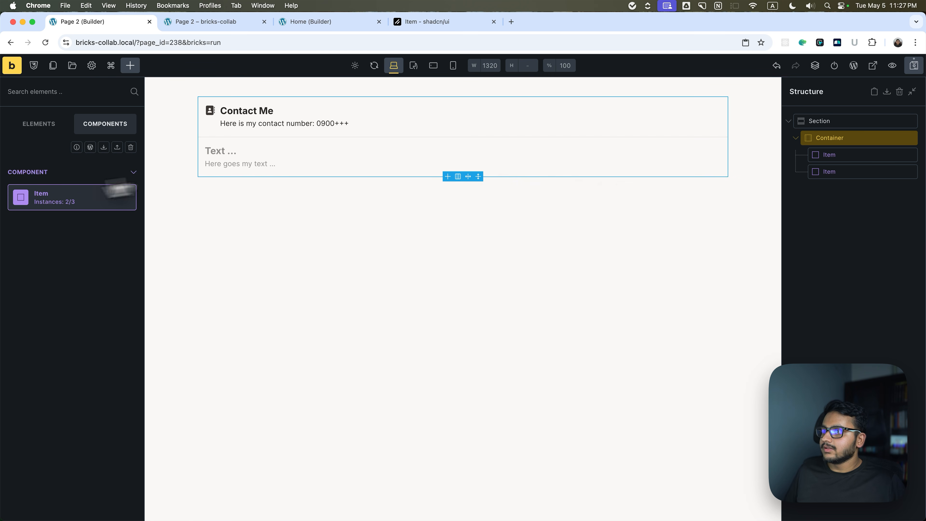
pyautogui.scroll(-1, 93, 375)
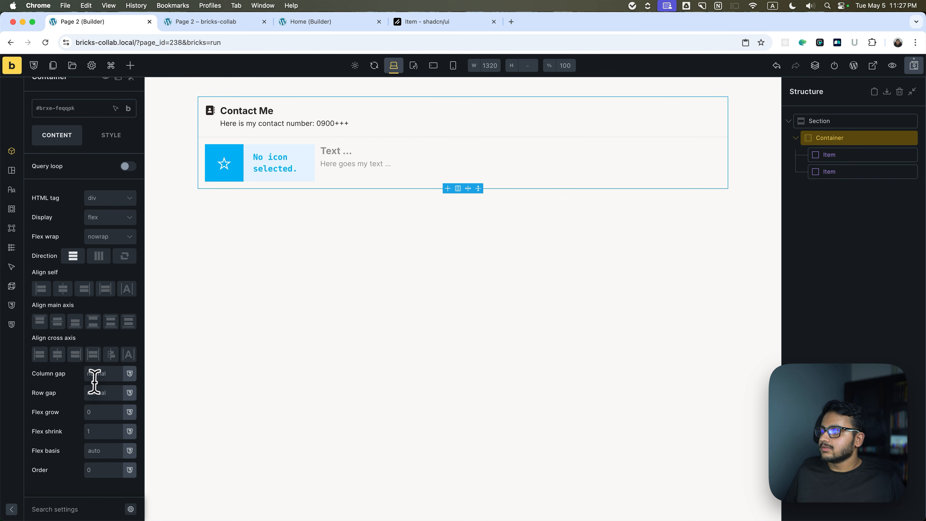
# Apply a spacing variable to the Container's row gap and switch the second Item instance to the Muted variant.
pyautogui.click(130, 392)
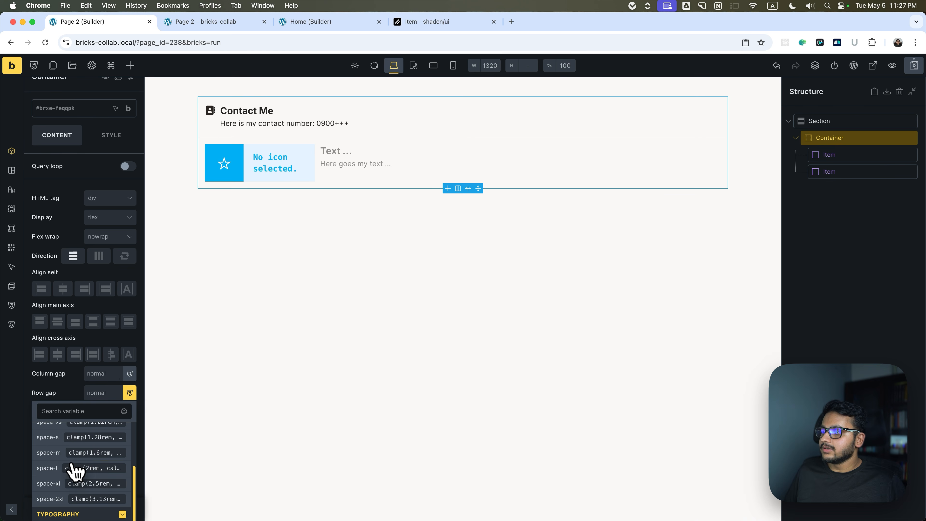
pyautogui.click(889, 155)
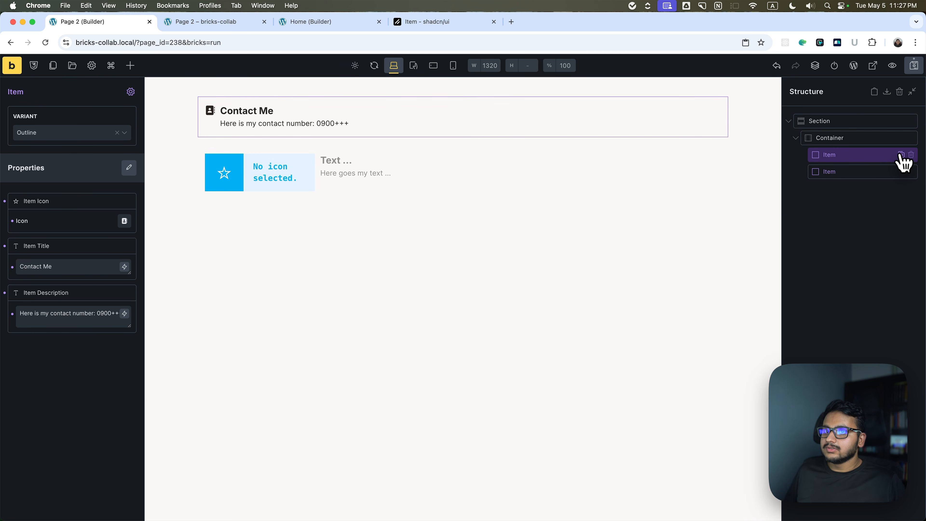
pyautogui.click(889, 171)
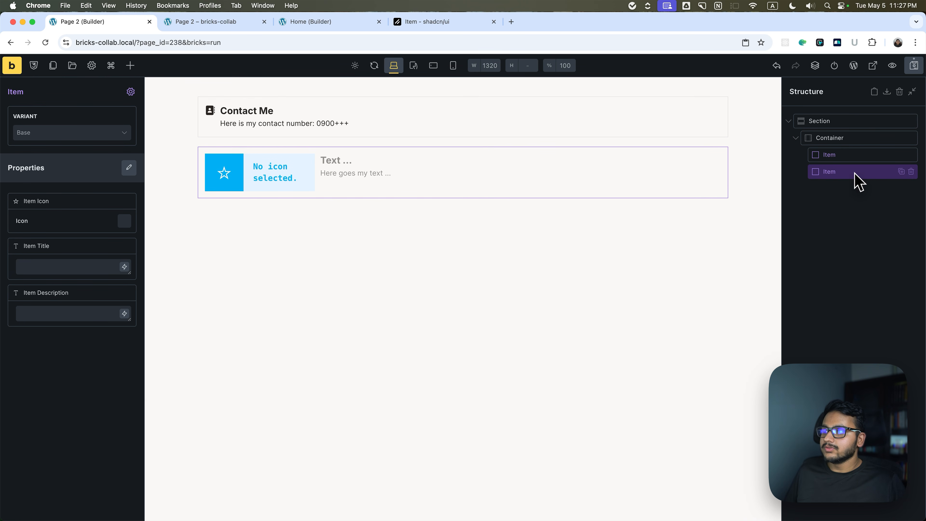
pyautogui.click(81, 135)
pyautogui.click(52, 178)
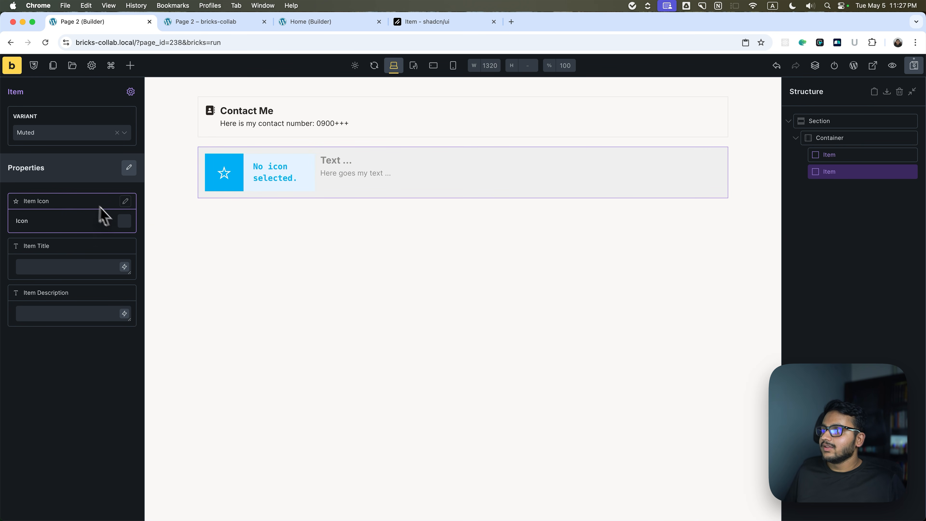
# Set the second Item's icon to the exit-style right arrow from Fontawesome - Solid, searching the set for "right".
pyautogui.click(128, 226)
pyautogui.click(96, 246)
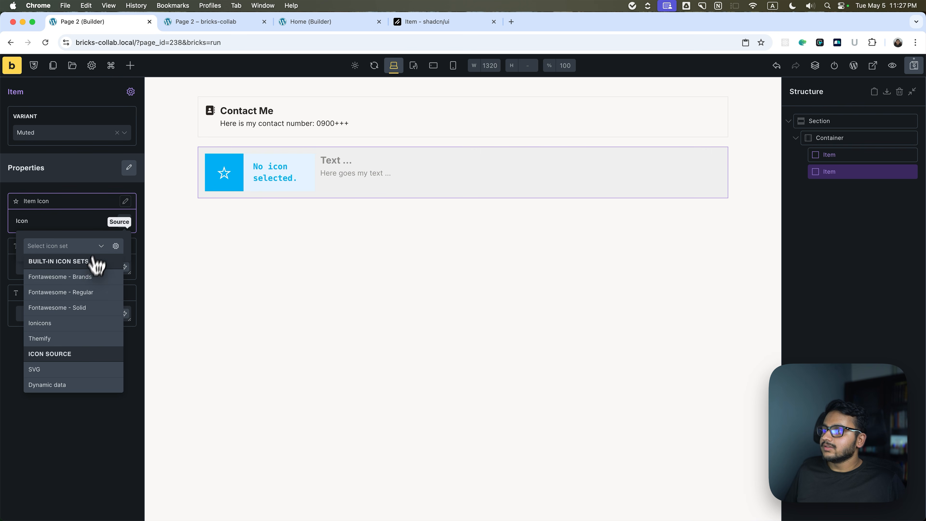
pyautogui.click(46, 308)
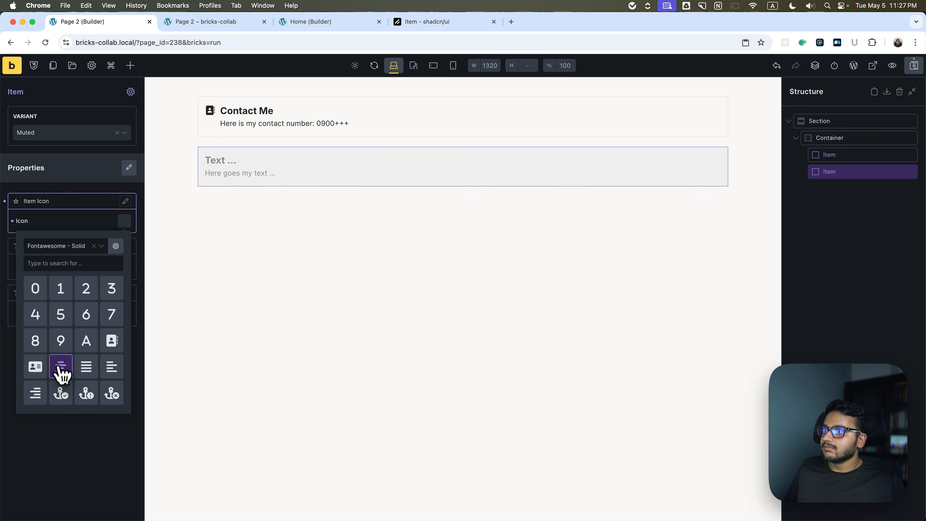
pyautogui.click(76, 262)
pyautogui.write('right')
pyautogui.click(36, 314)
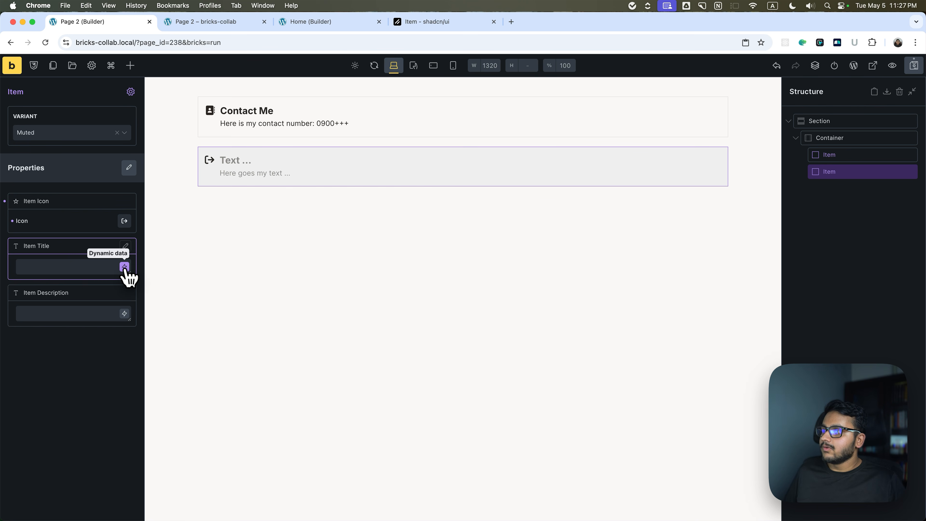
# Fill the second Item's title with "My Location" and its description with "This is my Pinned dynammic location...".
pyautogui.click(88, 266)
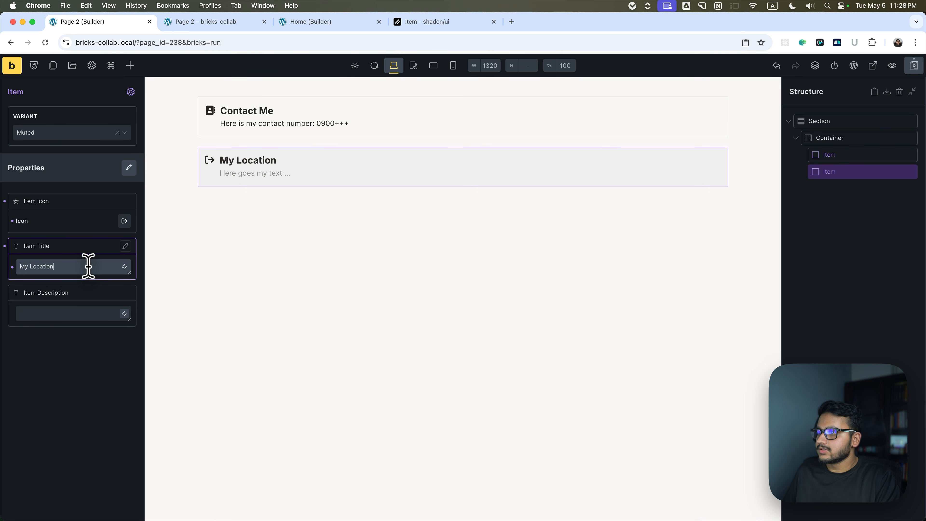
pyautogui.click(76, 309)
pyautogui.write('This is my P')
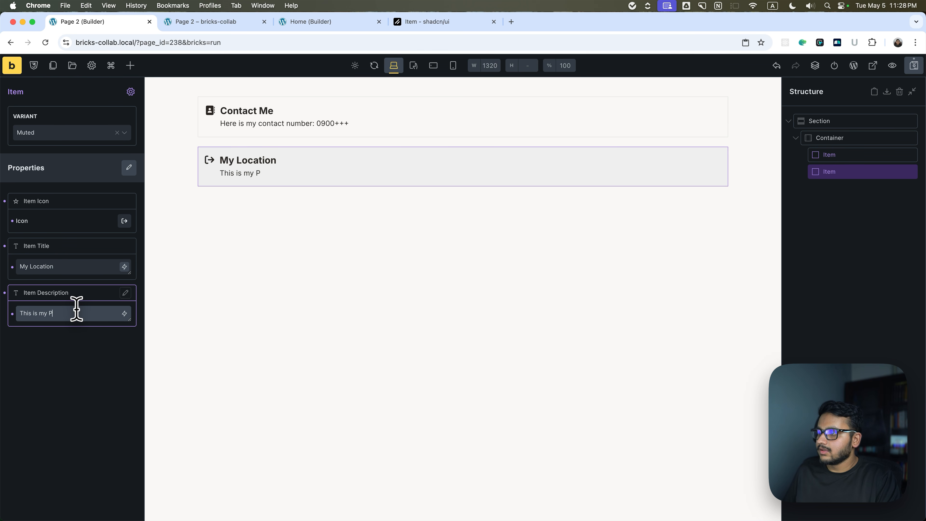
pyautogui.write('inned dynammic location...')
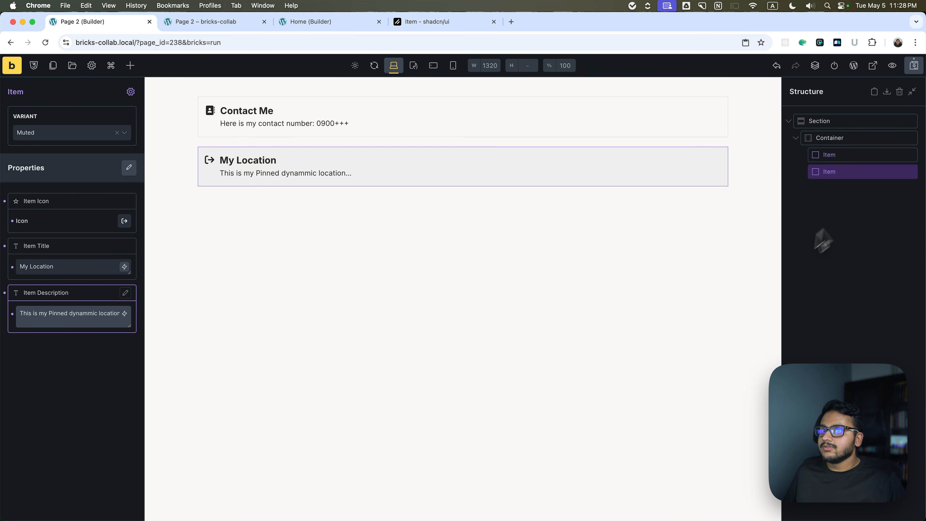
pyautogui.click(857, 222)
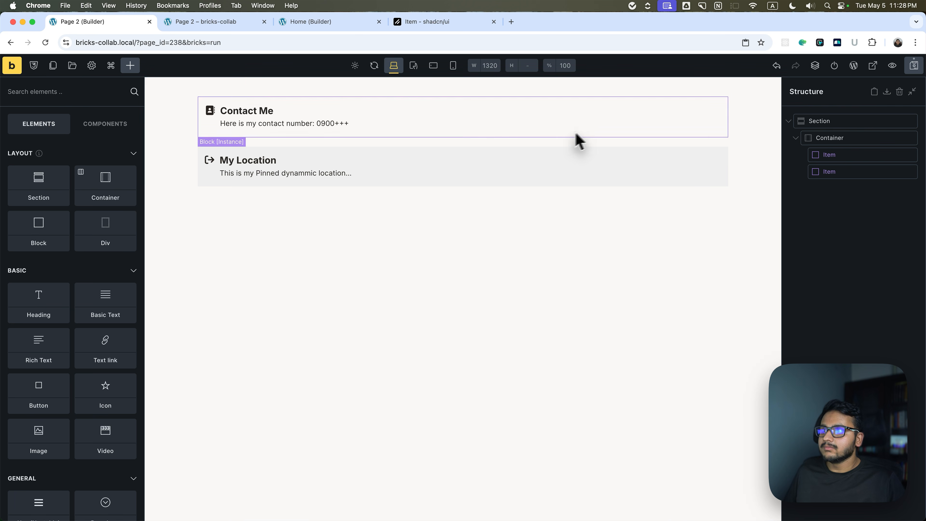
# Duplicate the "My Location" Item instance and switch the copy to the Default variant.
pyautogui.click(837, 160)
pyautogui.click(837, 167)
pyautogui.click(836, 156)
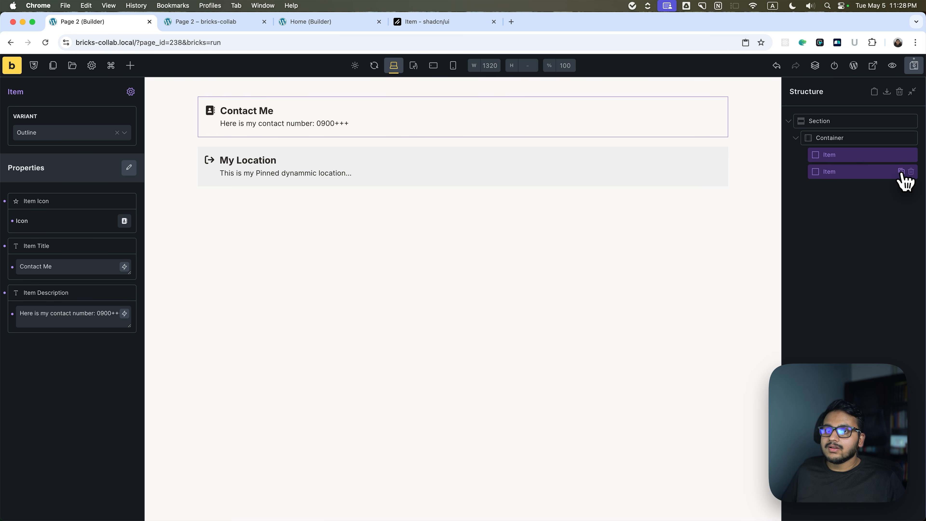
pyautogui.click(901, 171)
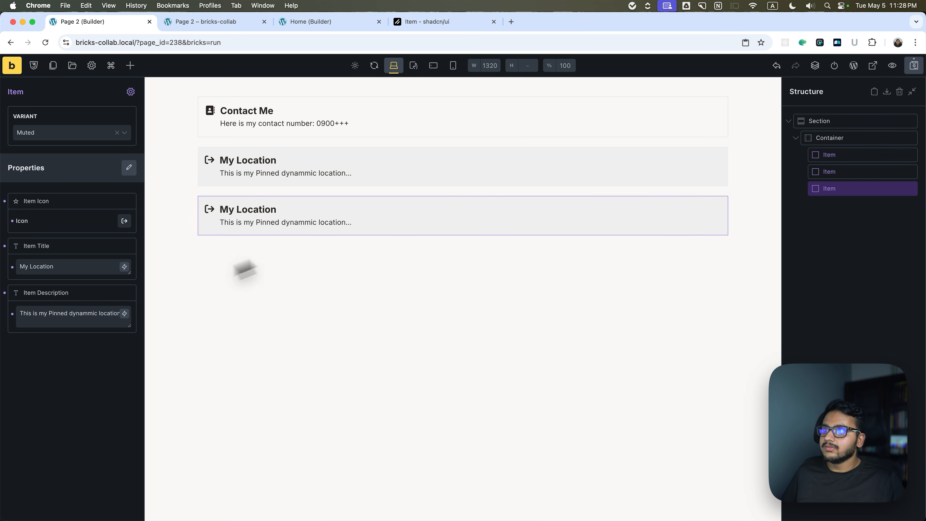
pyautogui.click(58, 133)
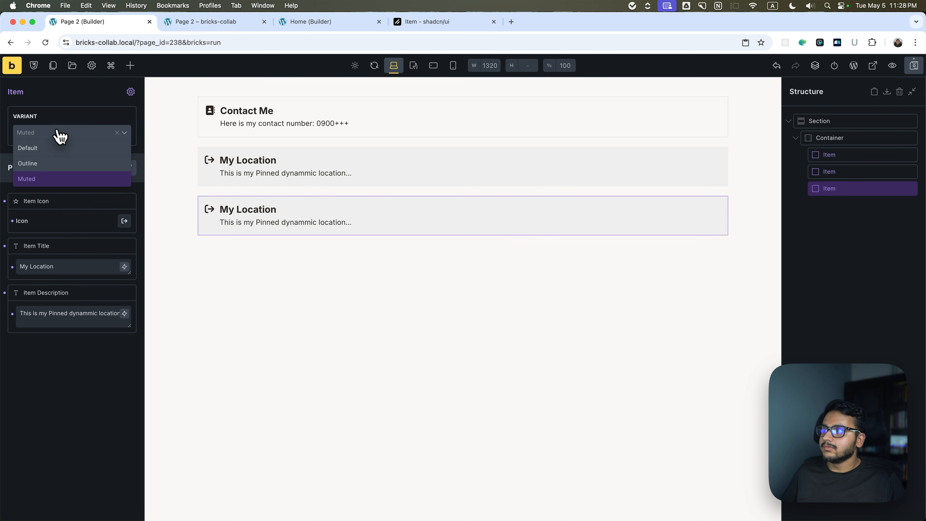
pyautogui.click(33, 147)
pyautogui.click(732, 283)
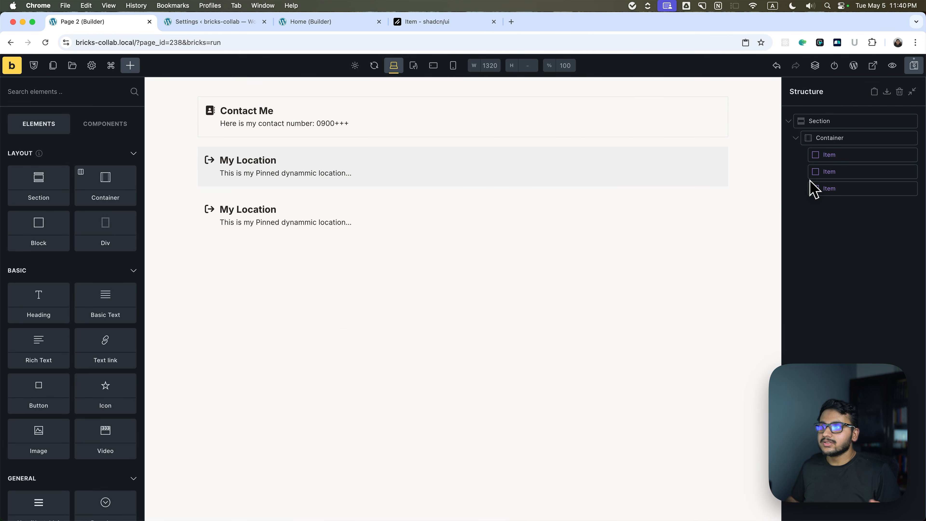
# Edit the Item component, enable it for use in the block editor, and save.
pyautogui.click(838, 159)
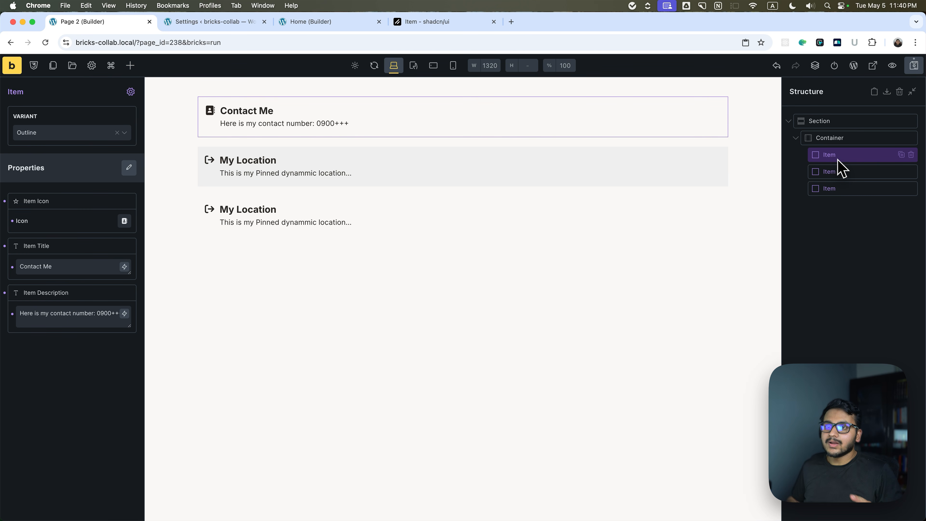
pyautogui.click(131, 92)
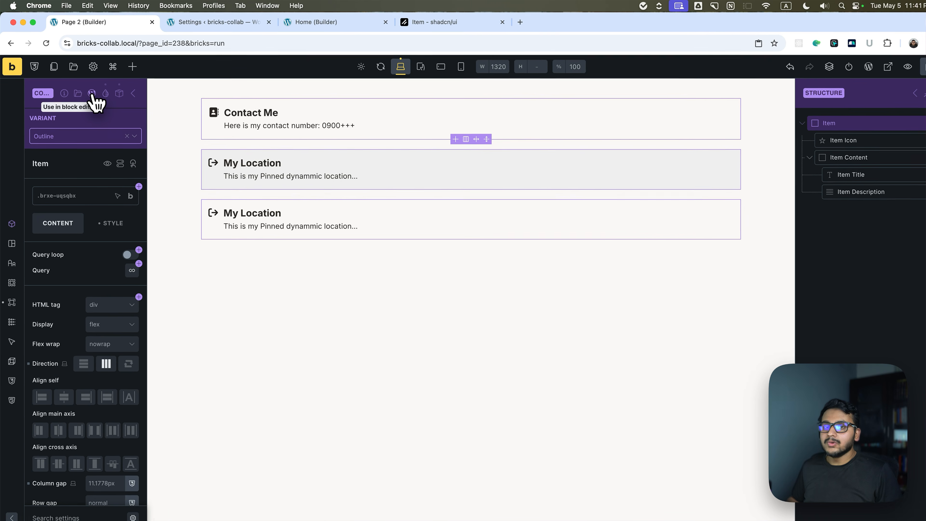
pyautogui.click(90, 92)
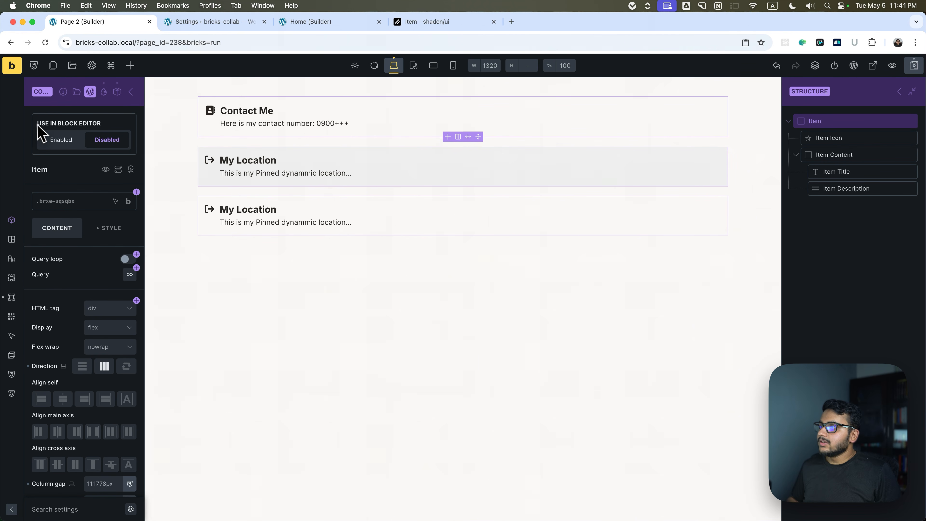
pyautogui.click(61, 141)
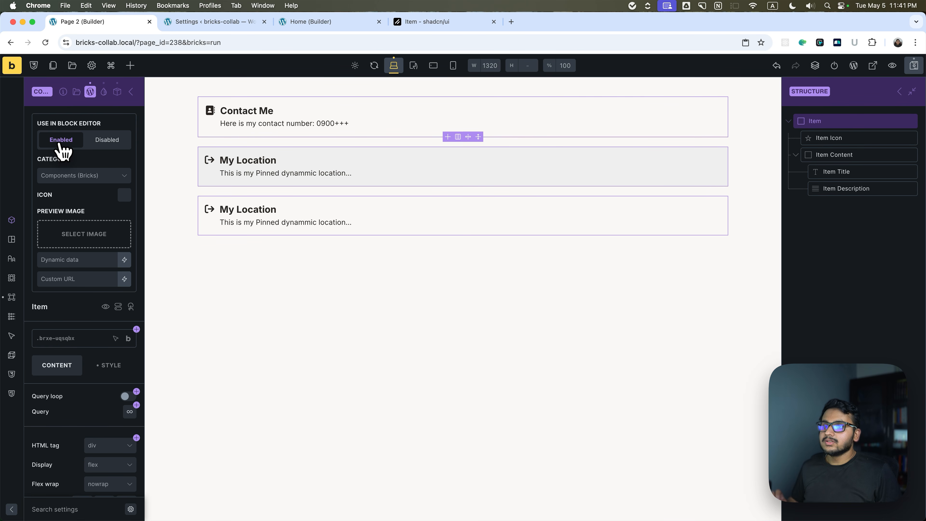
pyautogui.click(913, 65)
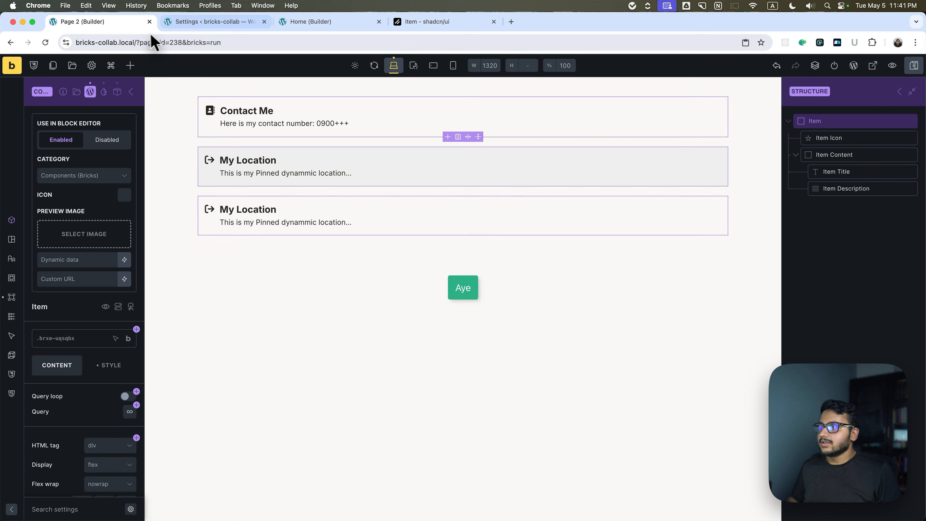
# Review the Bricks setting for components in the block editor, keep "Enable individual components manually", and return to the builder.
pyautogui.click(184, 25)
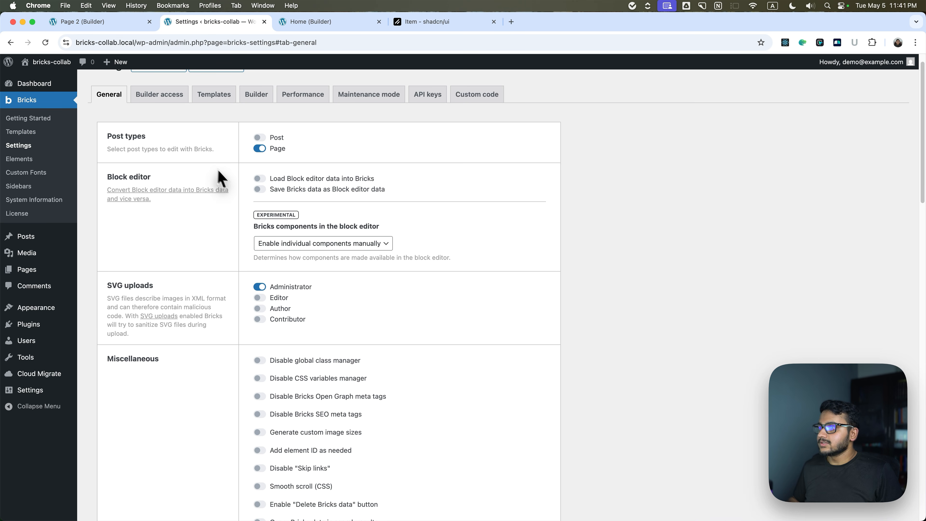
pyautogui.scroll(1, 216, 173)
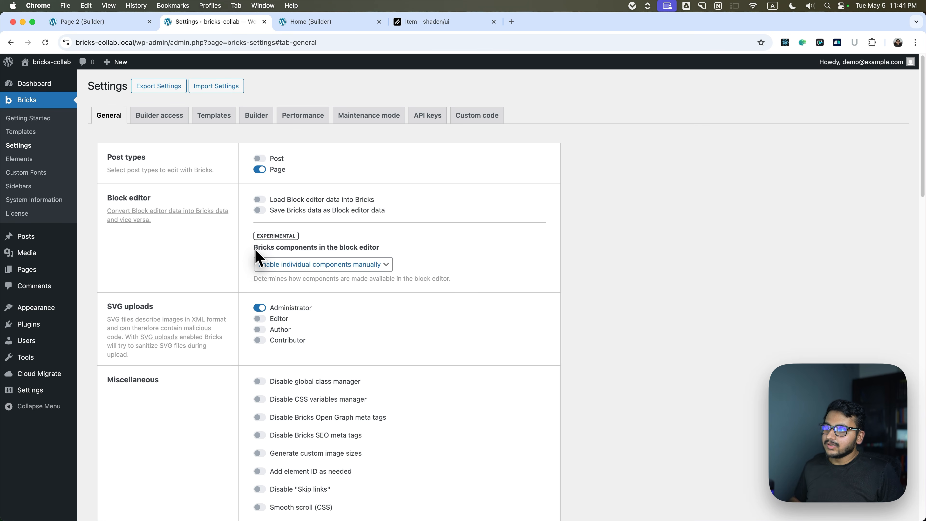
pyautogui.click(272, 264)
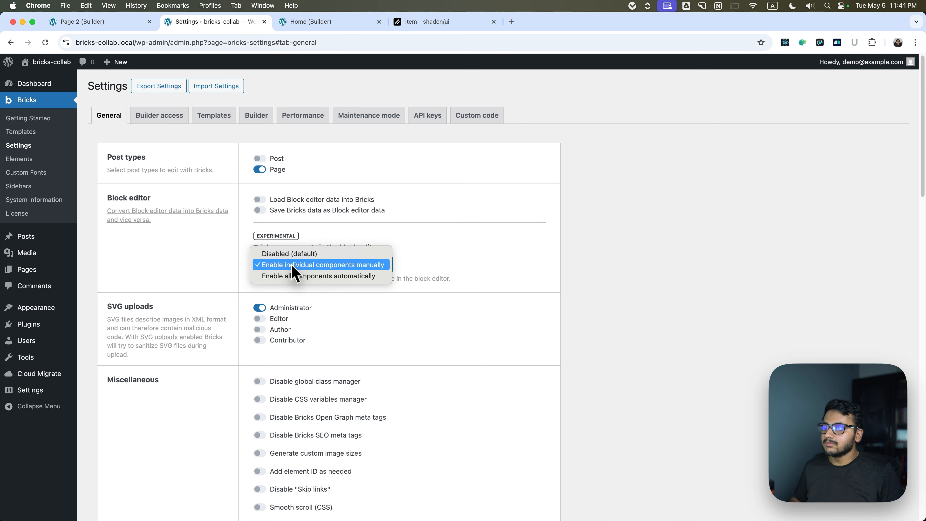
pyautogui.click(265, 269)
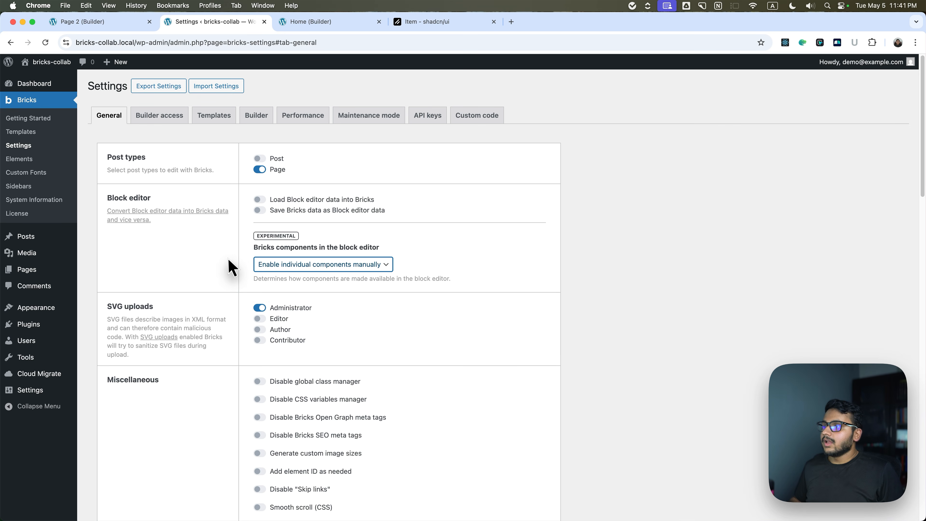
pyautogui.click(103, 22)
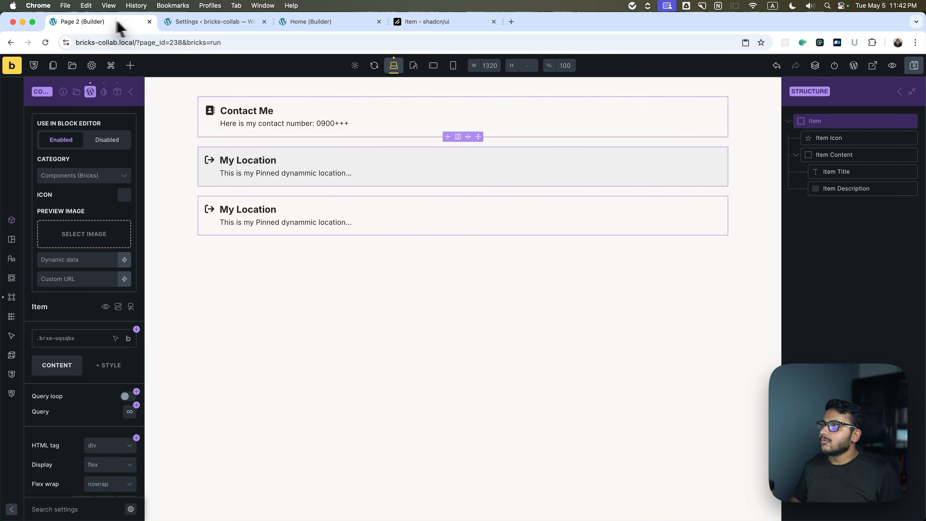
# From the WordPress admin posts, open "LESSON 01 · BE SPECIFIC" in the block editor and place the cursor in its empty paragraph.
pyautogui.click(187, 25)
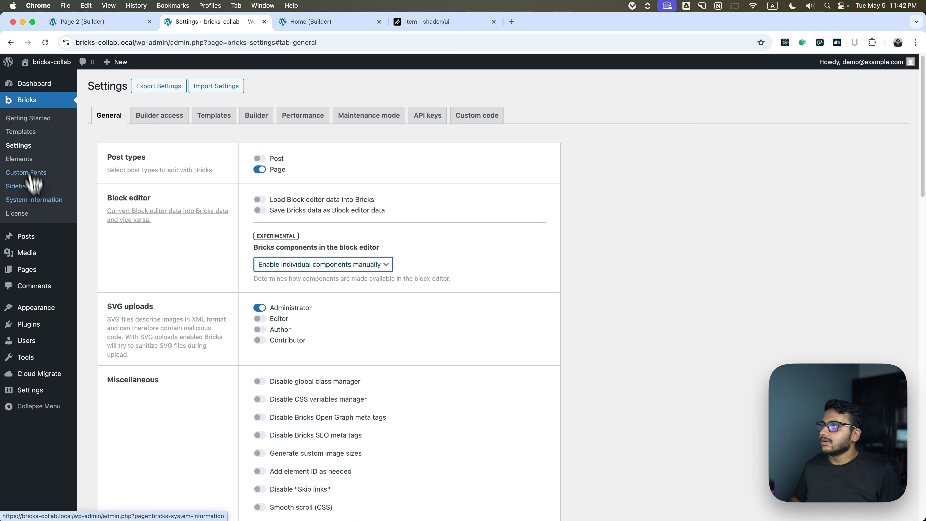
pyautogui.click(27, 240)
pyautogui.click(114, 179)
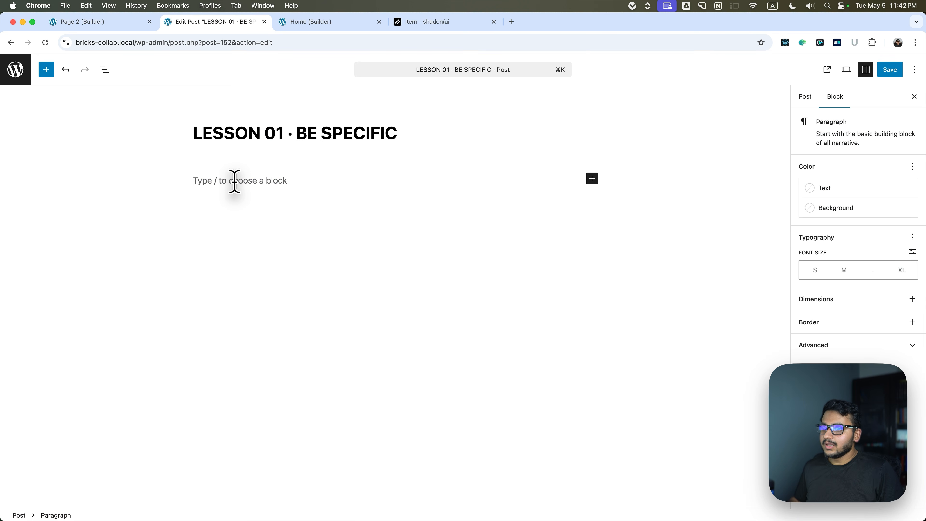
# Try to insert the Item component from the block library by searching for "item".
pyautogui.write('/')
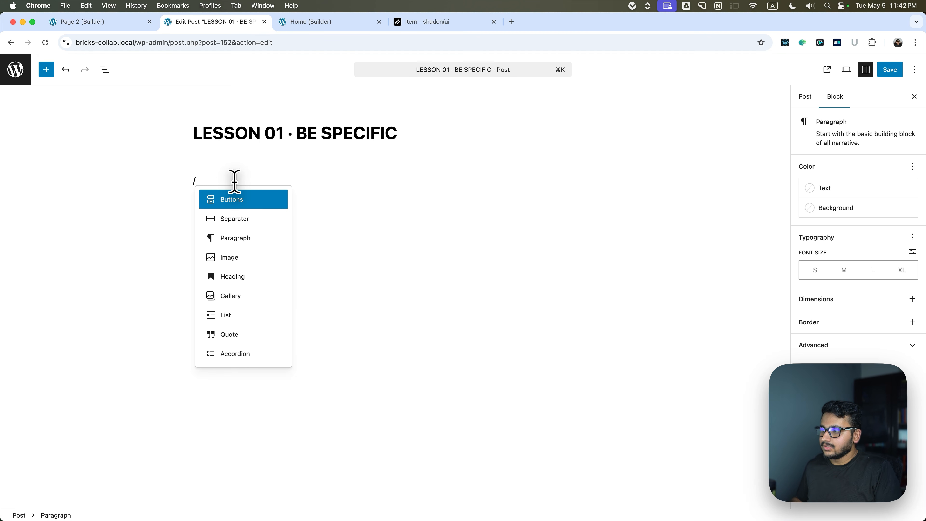
pyautogui.write('ite')
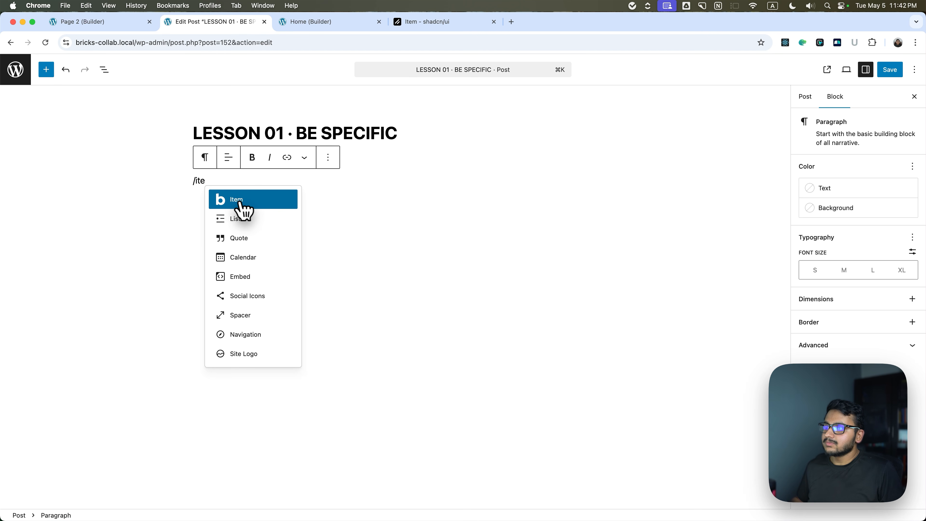
pyautogui.click(46, 69)
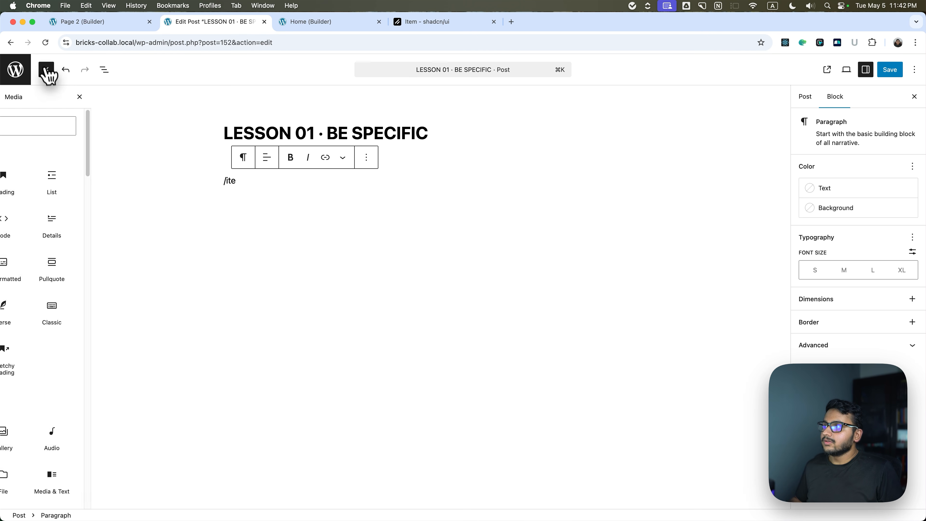
pyautogui.write('item')
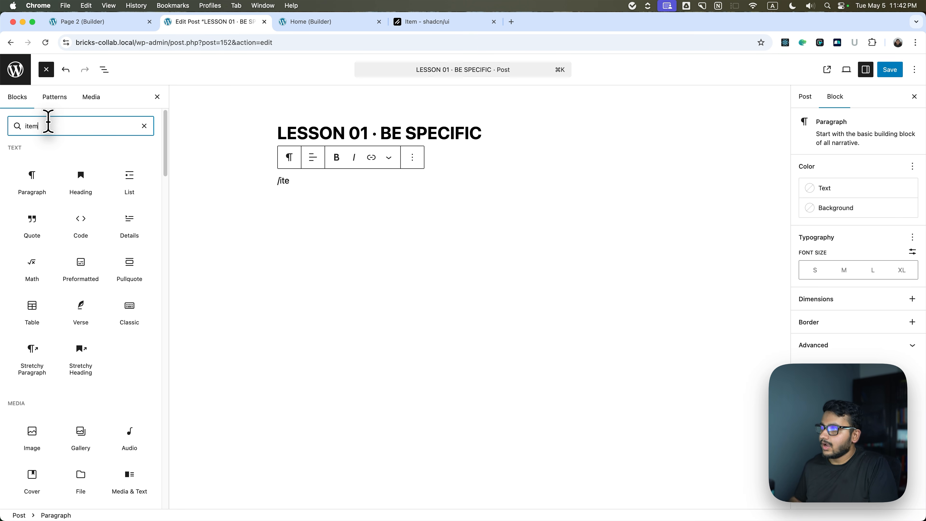
pyautogui.click(33, 177)
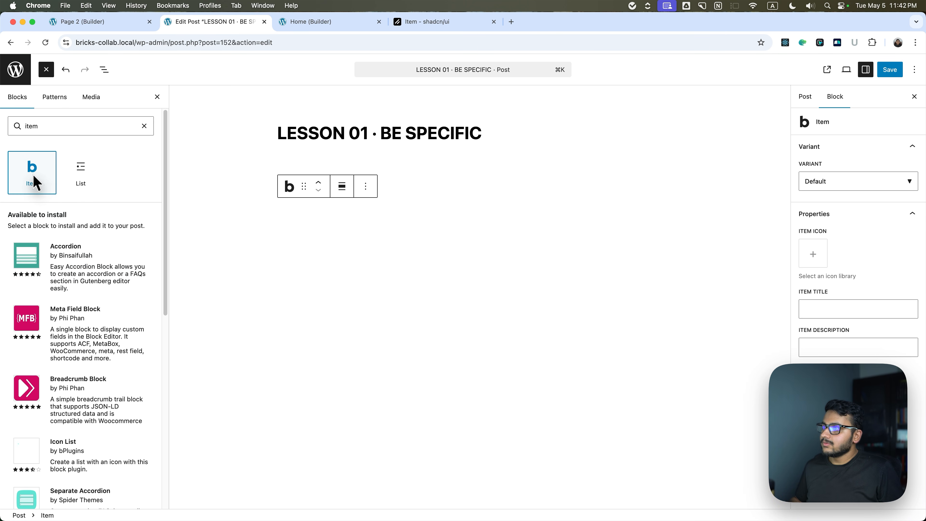
pyautogui.click(405, 205)
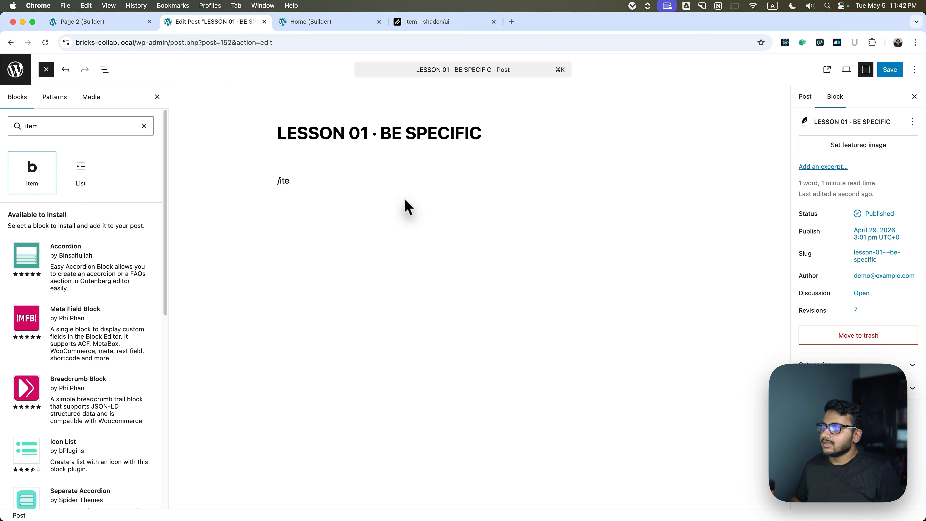
pyautogui.click(45, 70)
# Replace the leftover paragraph text with the Item component block, found through the slash command "/ite".
pyautogui.moveTo(206, 180); pyautogui.dragTo(177, 178)
pyautogui.write('/ite')
pyautogui.click(224, 200)
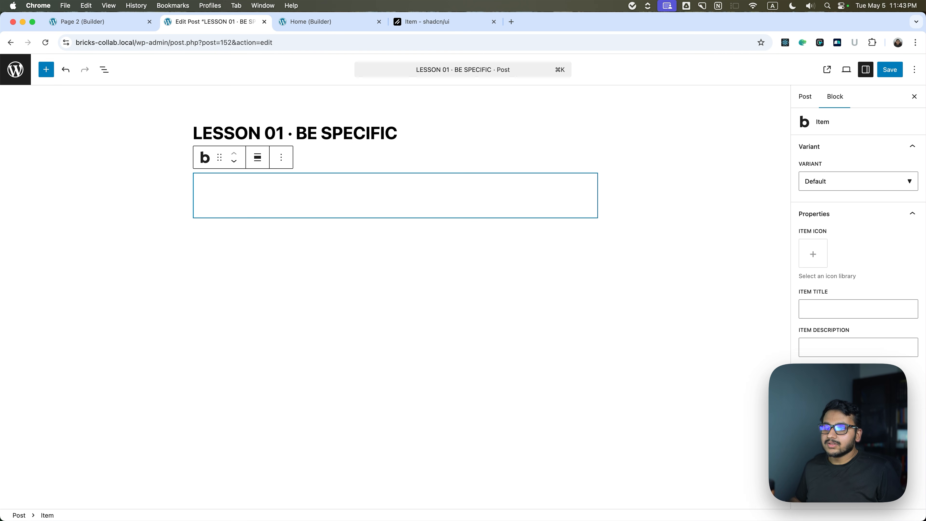
# Set the Item block's icon to the address book icon from the FontAwesome - Solid set.
pyautogui.click(813, 263)
pyautogui.click(351, 302)
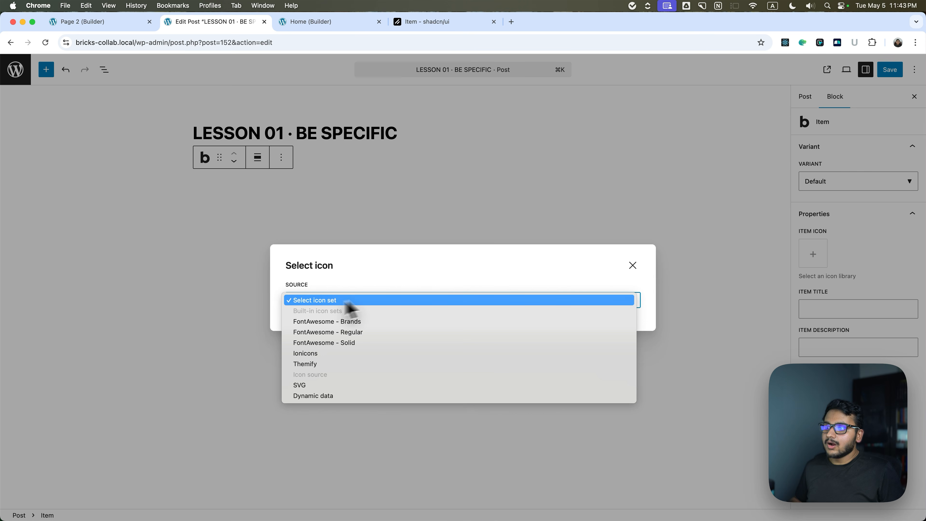
pyautogui.click(331, 344)
pyautogui.scroll(-10, 330, 302)
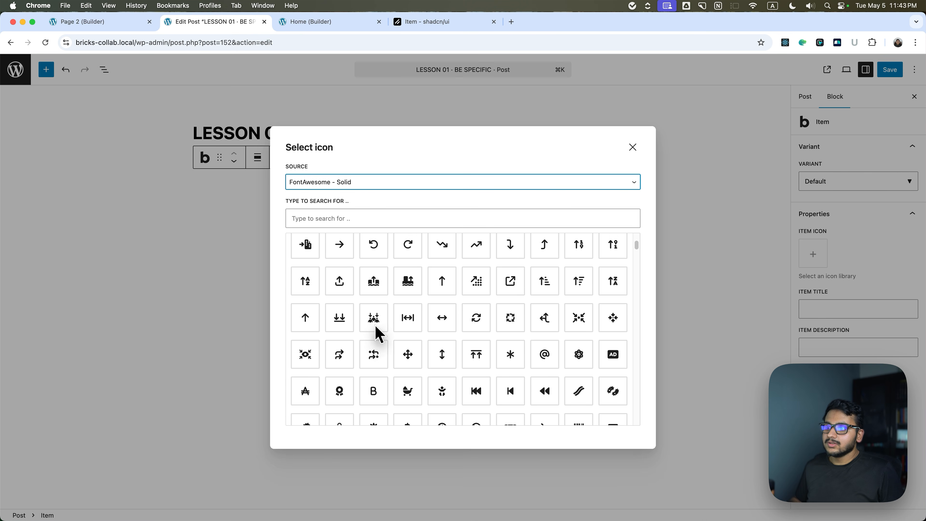
pyautogui.scroll(1, 430, 312)
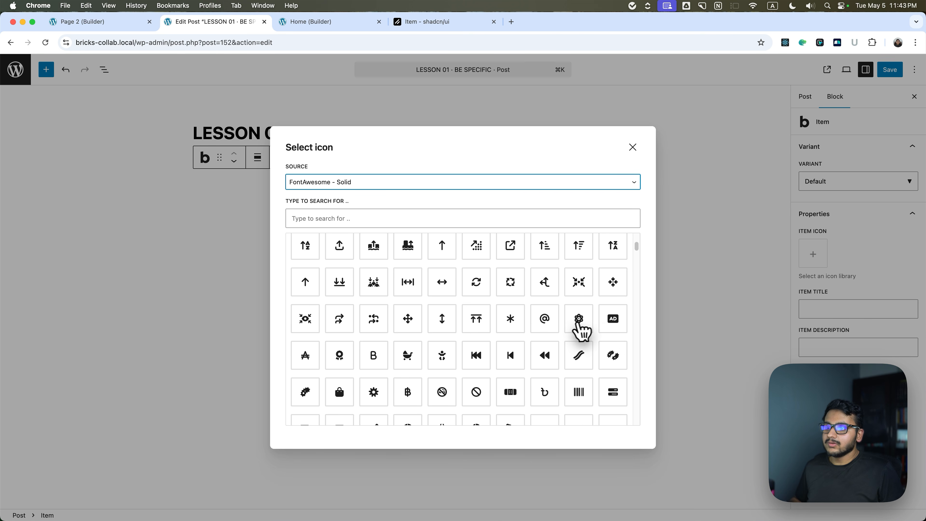
pyautogui.scroll(10, 579, 326)
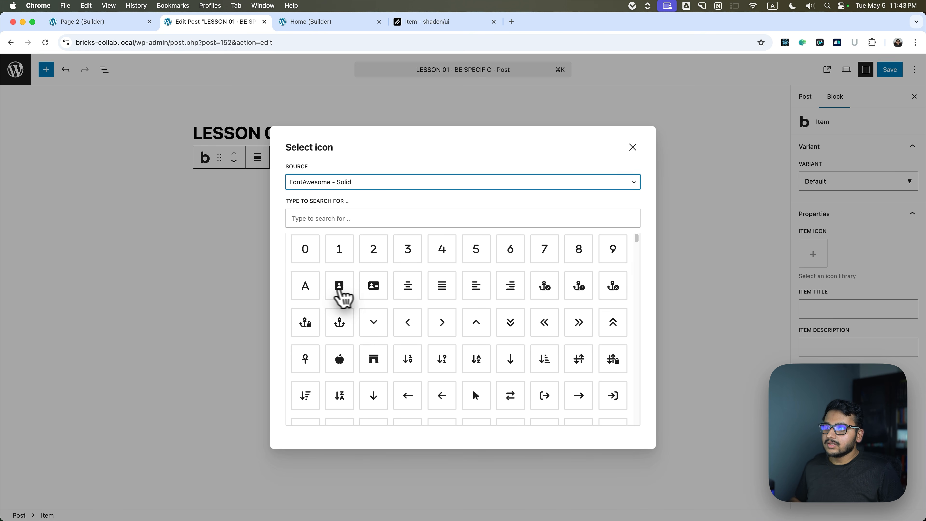
pyautogui.click(344, 299)
# Set the Item block's title to "Contact Me" and its description to "This is the contact number".
pyautogui.click(852, 309)
pyautogui.write('c')
pyautogui.press('BackSpace')
pyautogui.write('Contact Me')
pyautogui.click(842, 346)
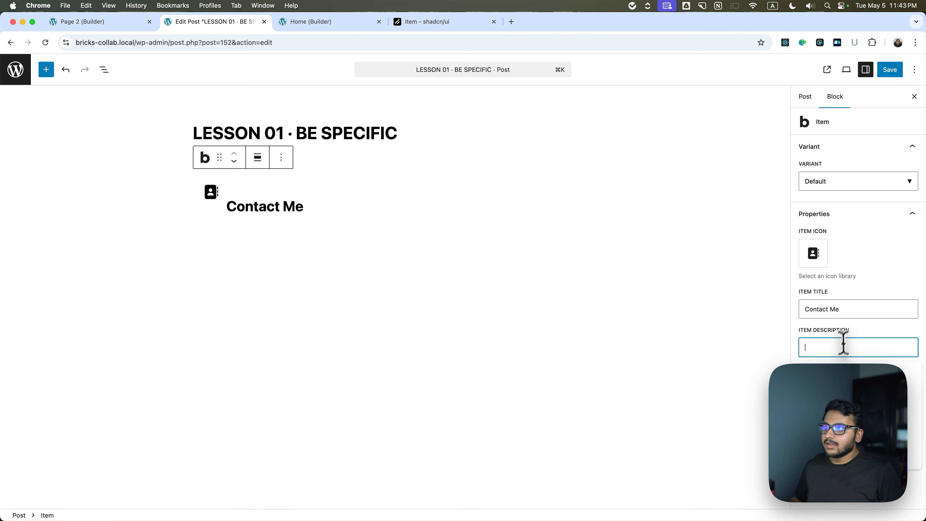
pyautogui.write('Thi')
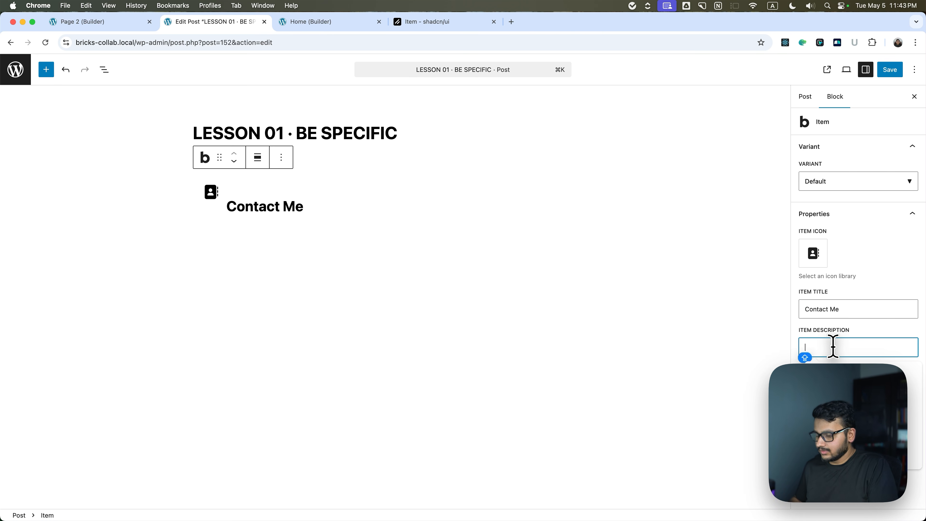
pyautogui.write('s is the contact ')
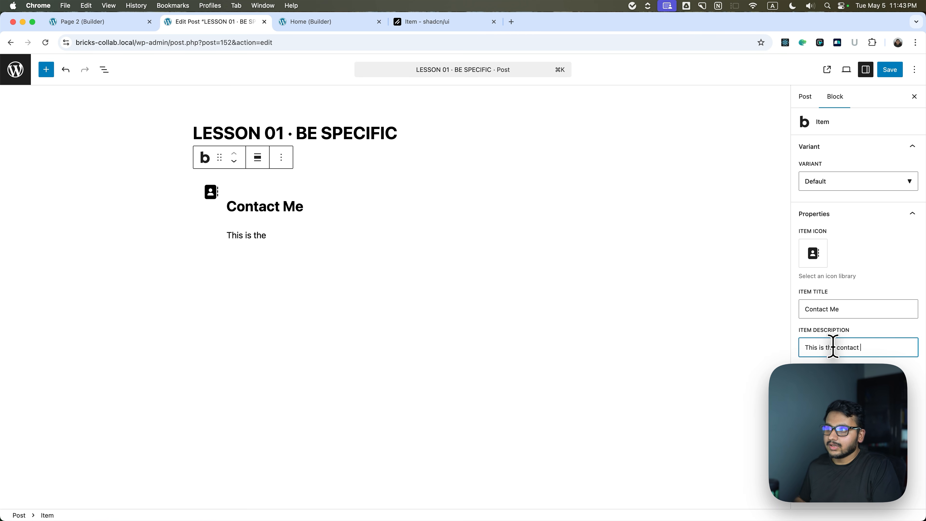
pyautogui.write('number')
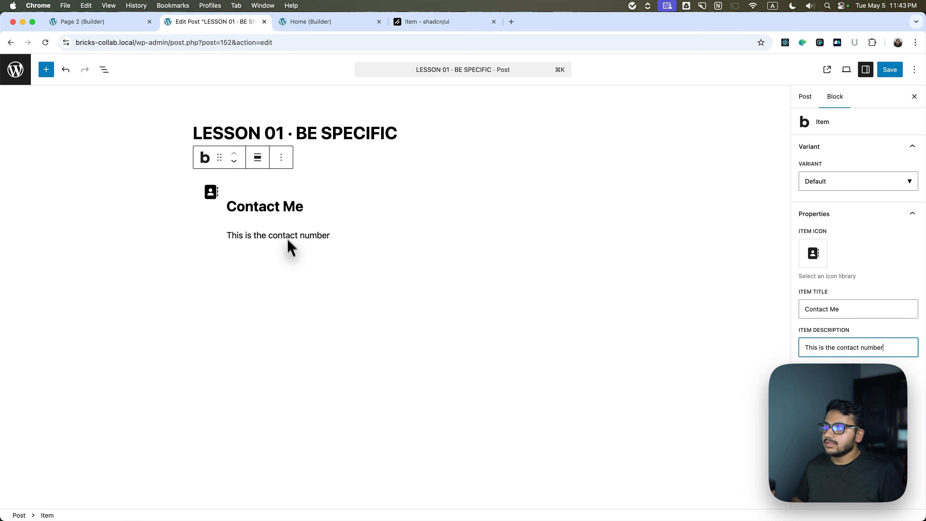
pyautogui.click(319, 238)
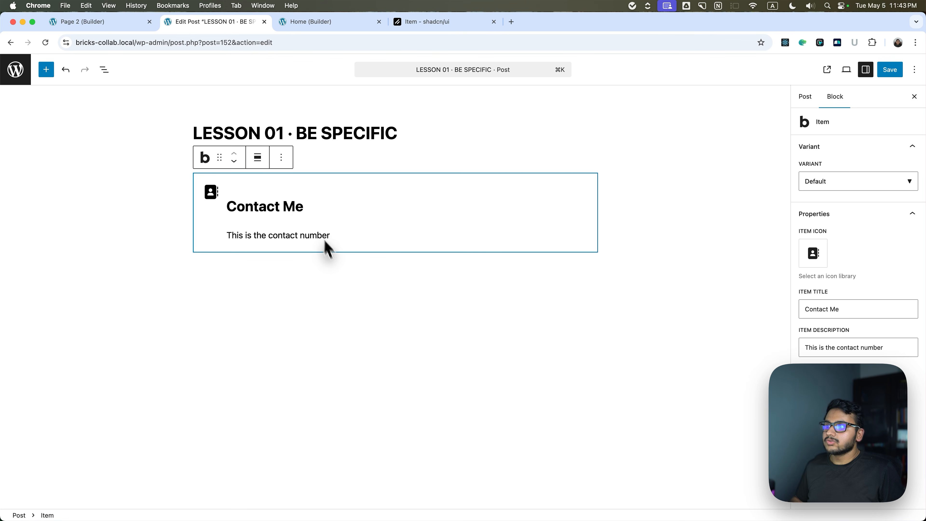
# Switch the Item block to the Outline variant and save the post.
pyautogui.click(843, 185)
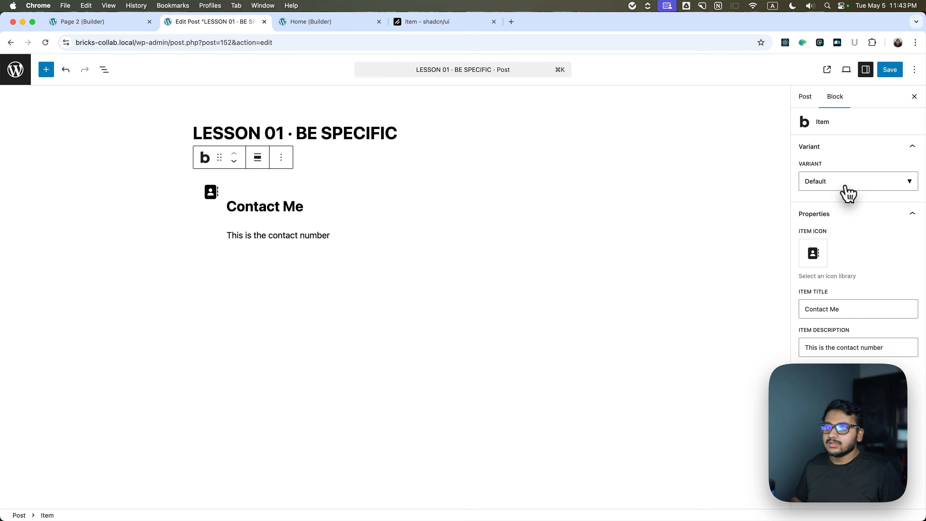
pyautogui.click(843, 203)
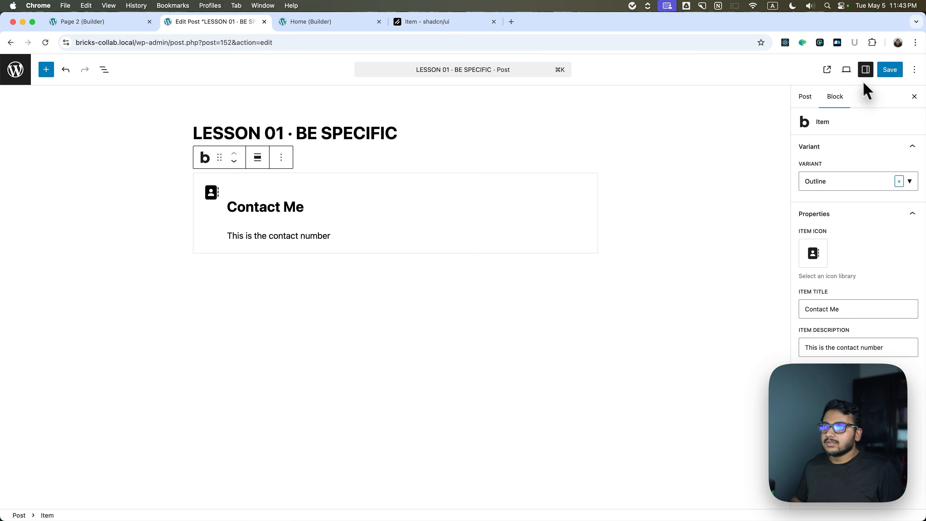
pyautogui.click(889, 69)
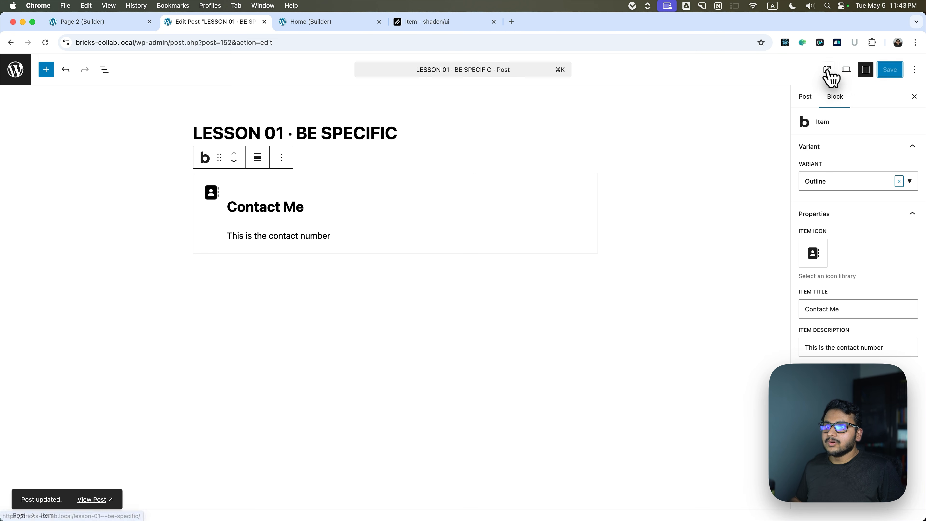
# View the post on the front end, examine how the Item component renders, and return to the block's variant options.
pyautogui.click(827, 69)
pyautogui.scroll(-5, 281, 261)
pyautogui.moveTo(223, 158); pyautogui.dragTo(378, 177)
pyautogui.click(376, 178)
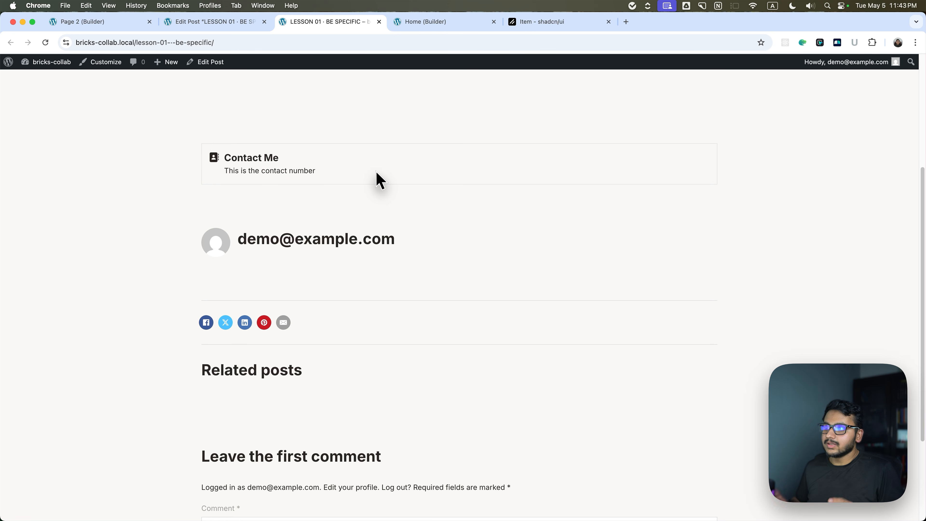
pyautogui.scroll(5, 379, 178)
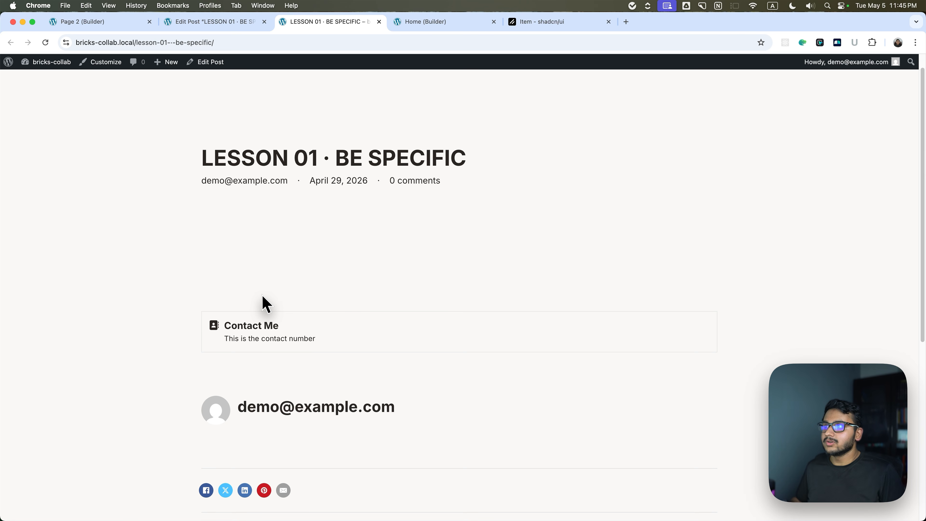
pyautogui.hotkey('ctrl', 'shift', 'Tab')
pyautogui.click(839, 183)
pyautogui.click(838, 230)
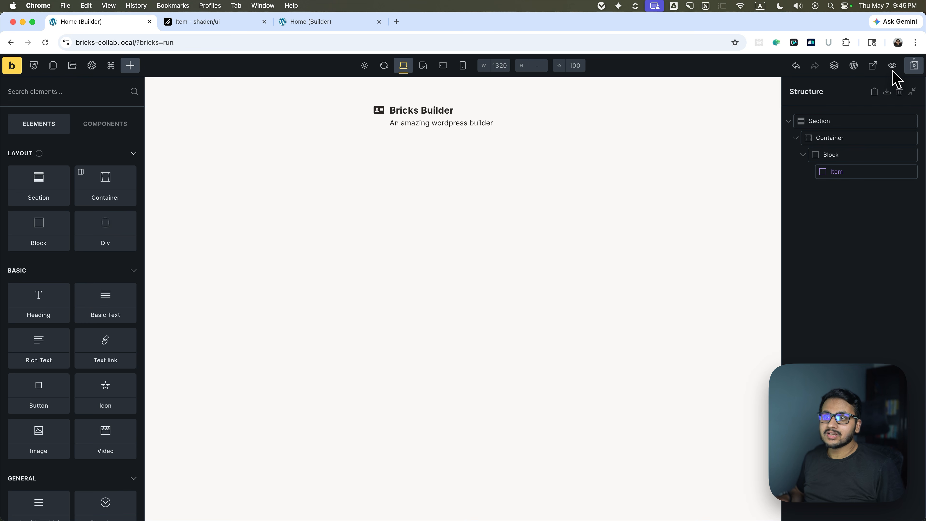
# In the Bricks builder's Home page, add a Button element to the Block below the Item component.
pyautogui.click(848, 178)
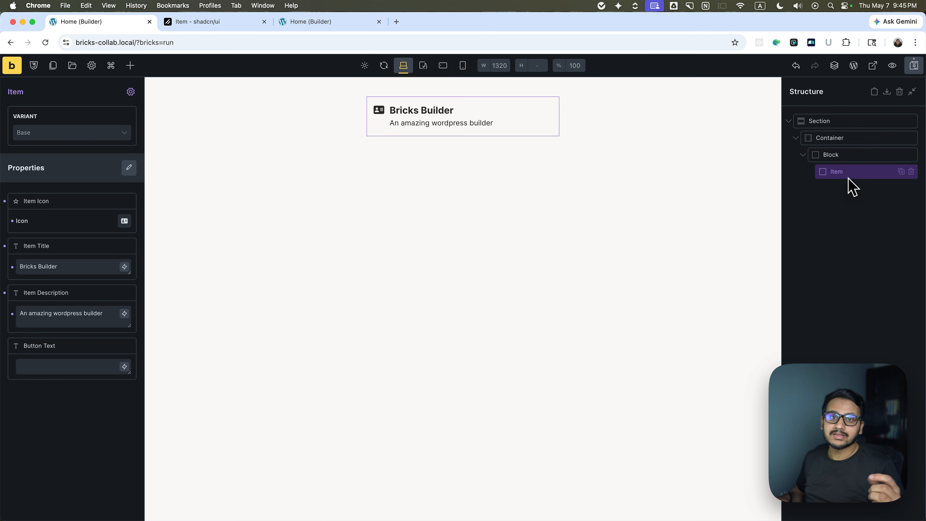
pyautogui.click(878, 191)
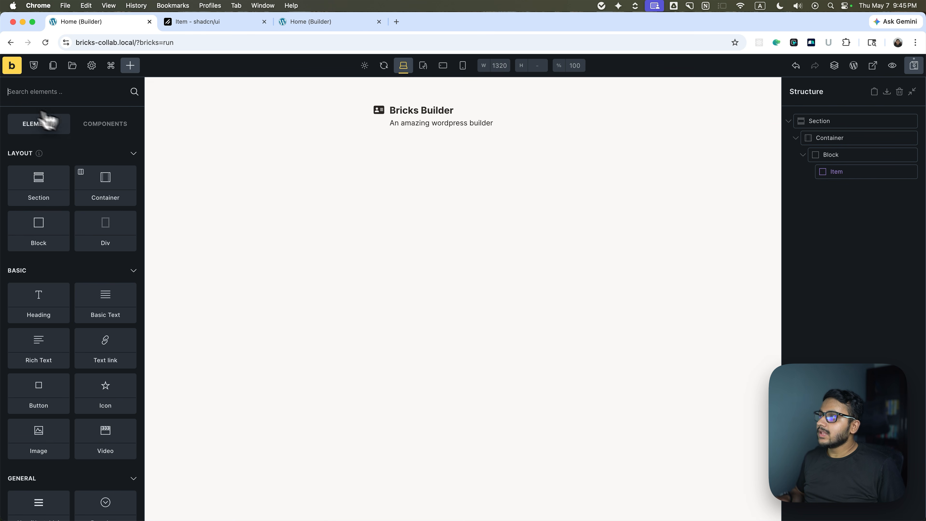
pyautogui.click(876, 157)
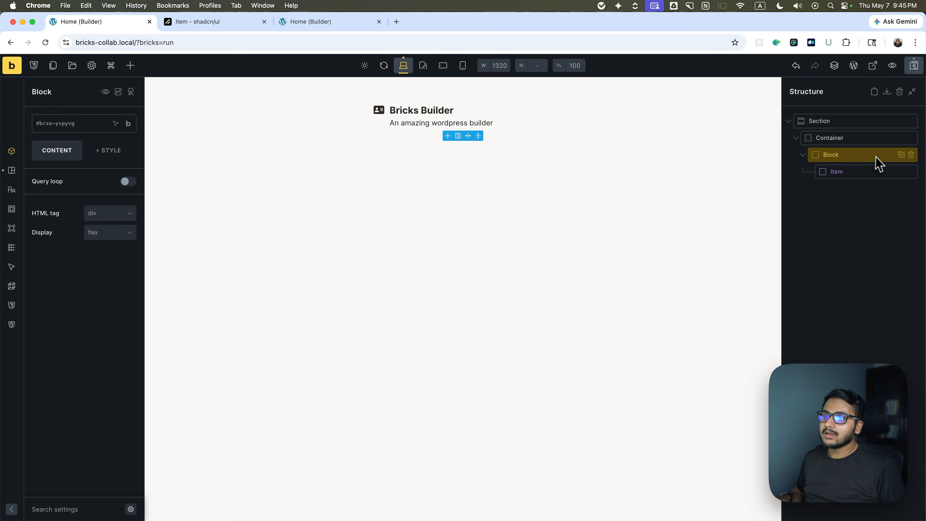
pyautogui.click(131, 65)
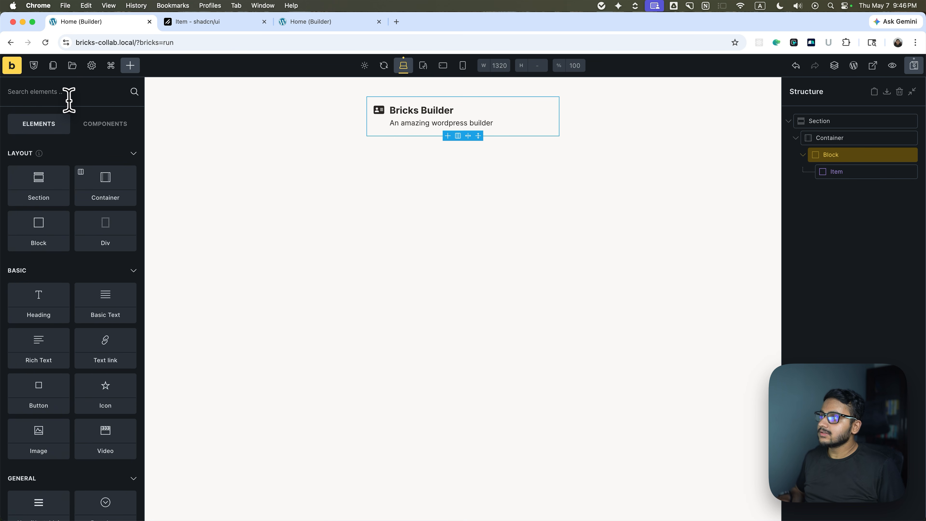
pyautogui.write('but')
pyautogui.moveTo(46, 141); pyautogui.dragTo(219, 155)
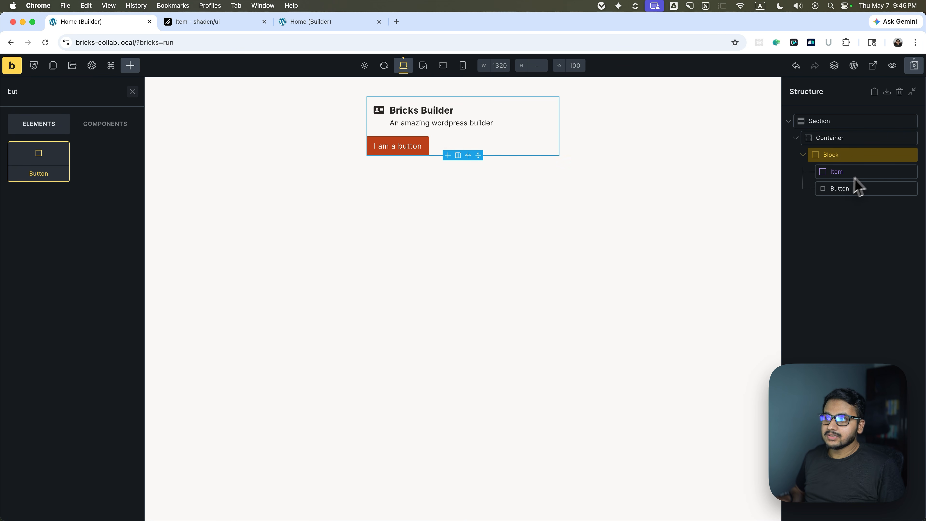
# Change the button's size to Small, its text to "Action" and its style to Dark.
pyautogui.click(836, 191)
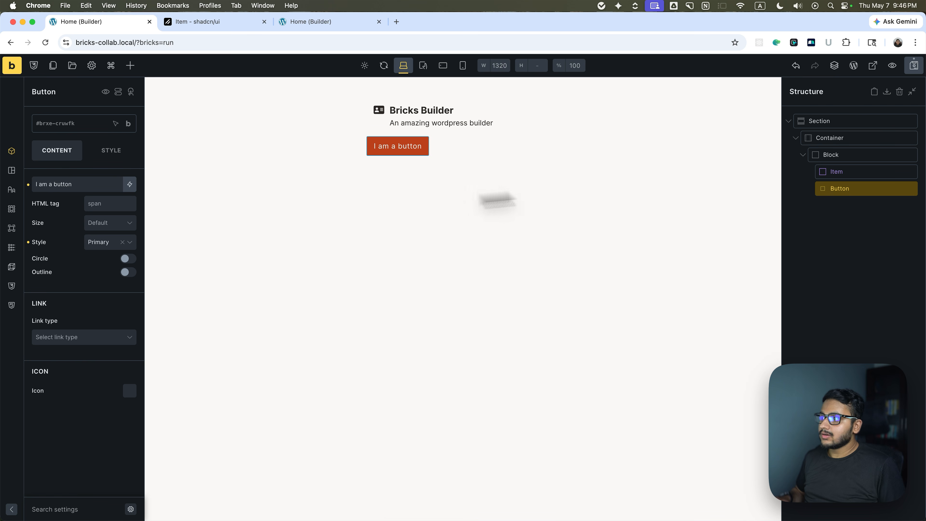
pyautogui.click(96, 224)
pyautogui.click(97, 241)
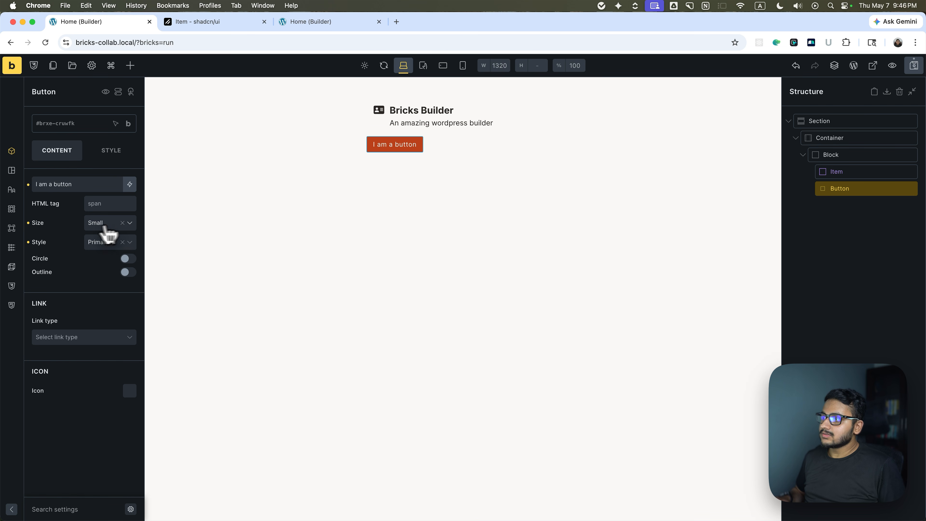
pyautogui.tripleClick(73, 184)
pyautogui.write('Action')
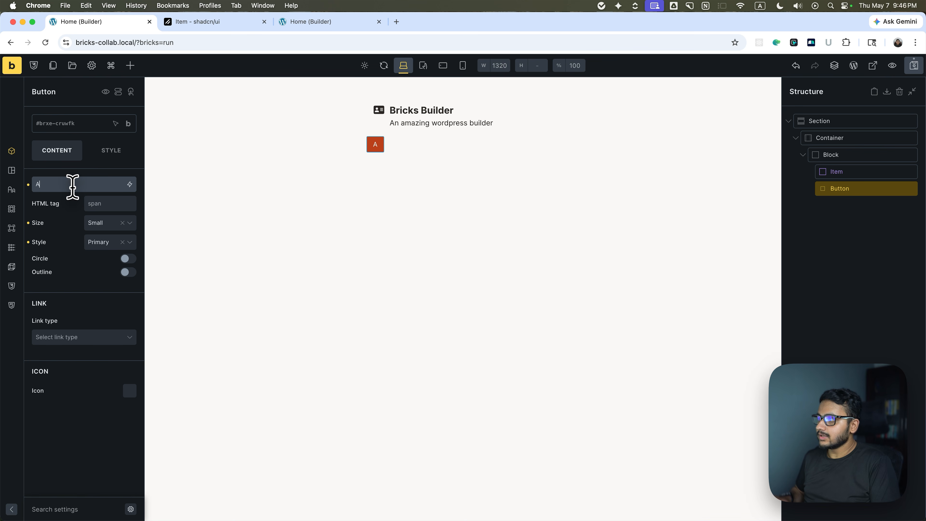
pyautogui.click(98, 242)
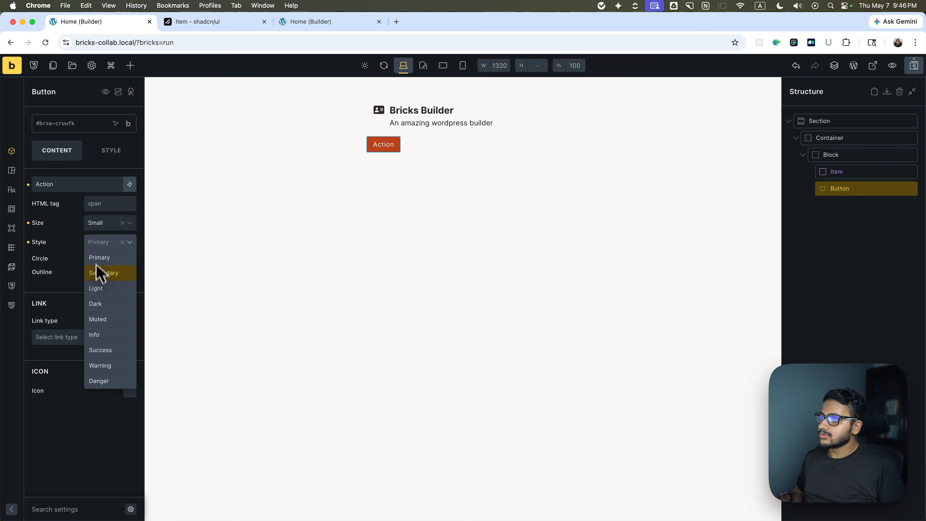
pyautogui.click(97, 304)
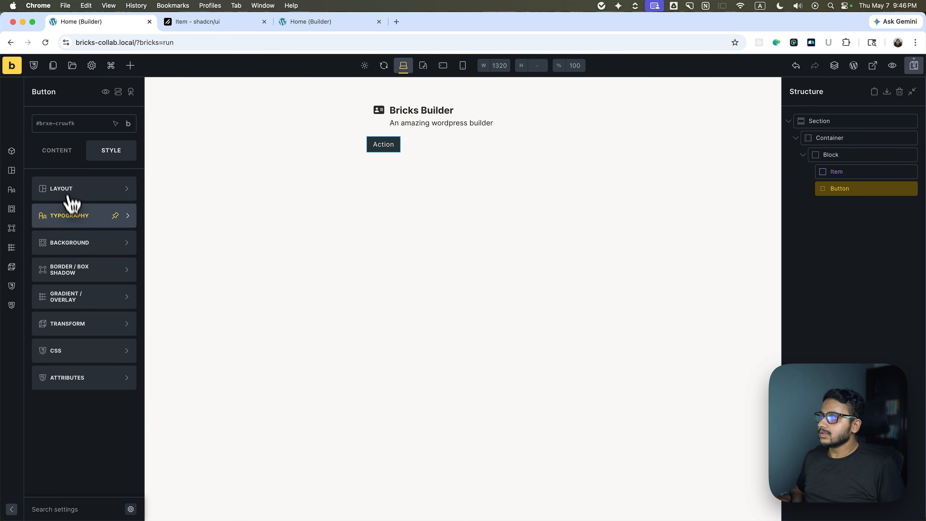
# Reduce the Action button's font size in its typography styling.
pyautogui.click(75, 215)
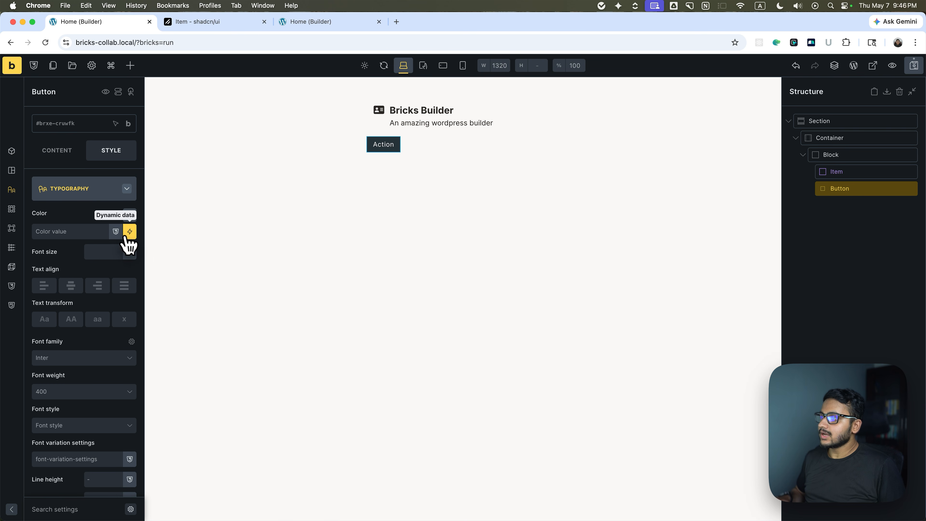
pyautogui.click(130, 251)
pyautogui.click(97, 318)
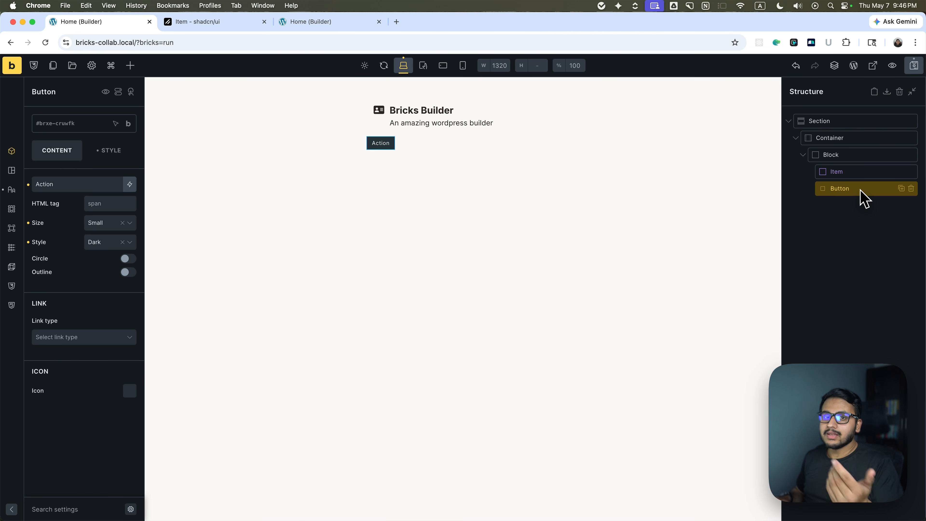
# Save the Action button as a new component named "Button".
pyautogui.click(841, 194)
pyautogui.click(843, 190)
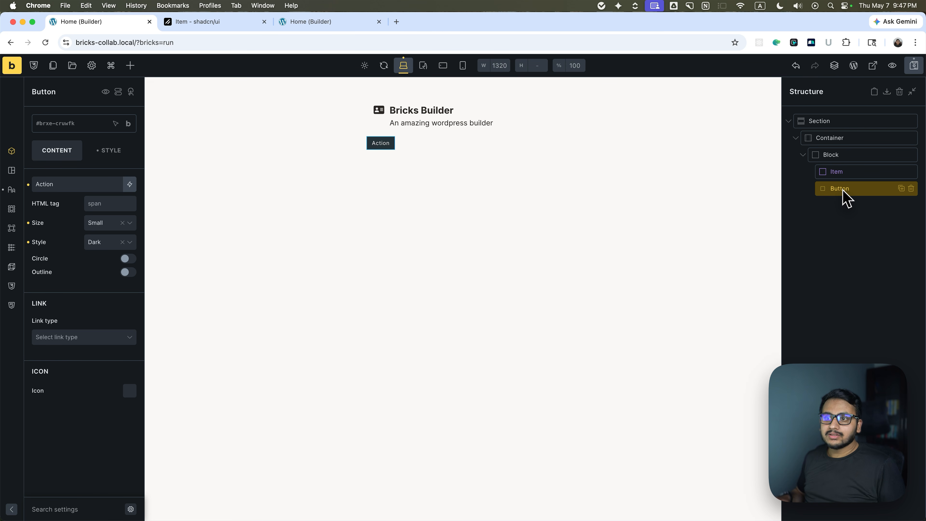
pyautogui.rightClick(843, 191)
pyautogui.click(857, 301)
pyautogui.doubleClick(440, 252)
pyautogui.click(489, 254)
pyautogui.press('BackSpace')
pyautogui.press('BackSpace')
pyautogui.press('BackSpace')
pyautogui.press('BackSpace')
pyautogui.press('BackSpace')
pyautogui.press('BackSpace')
pyautogui.write('B')
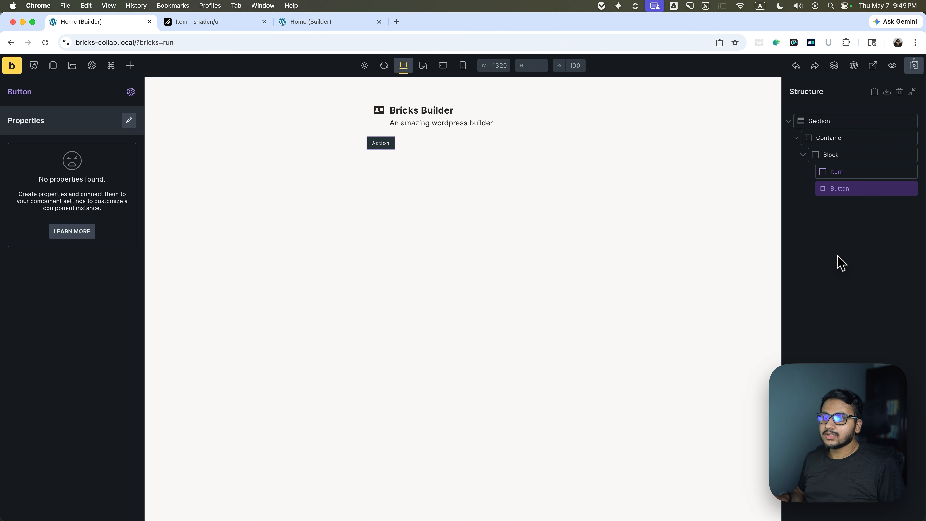
# Open the Button component for editing and go from its properties to its content settings.
pyautogui.click(843, 192)
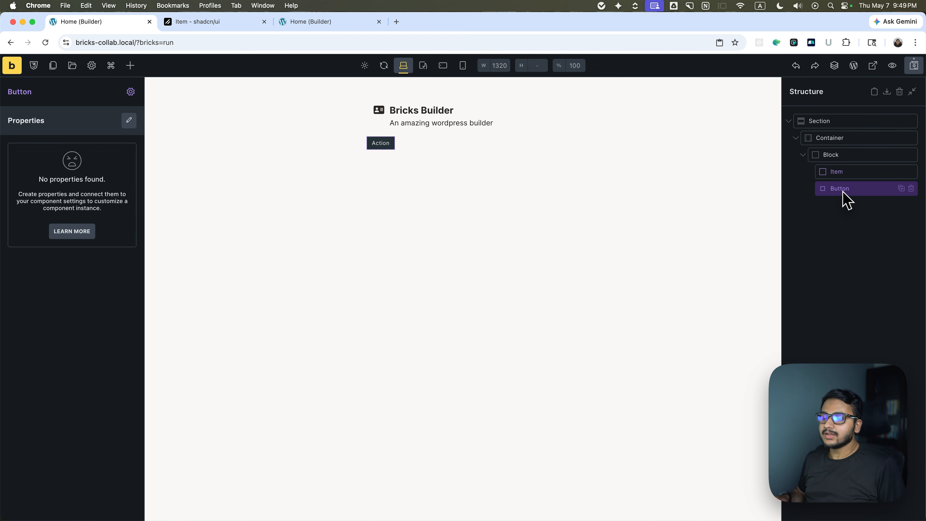
pyautogui.click(129, 120)
pyautogui.click(109, 150)
pyautogui.click(110, 150)
pyautogui.click(110, 150)
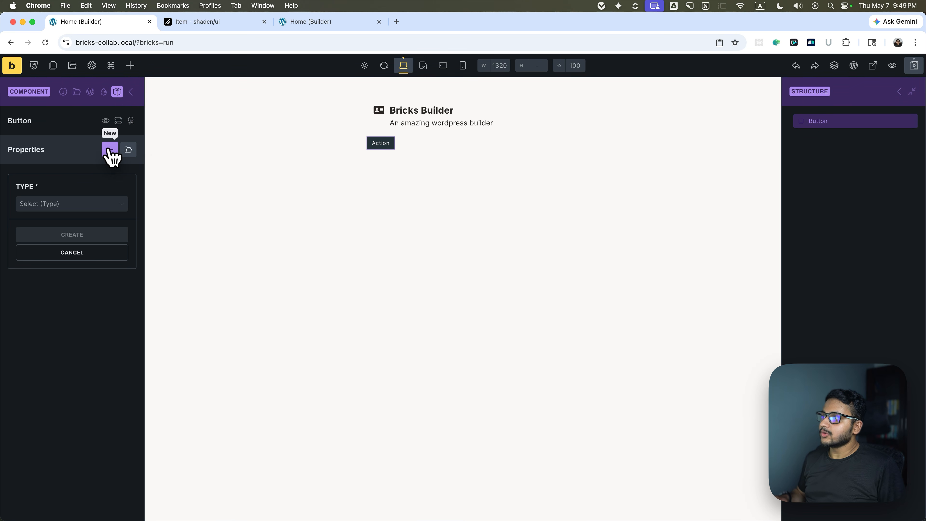
pyautogui.click(110, 150)
pyautogui.click(117, 92)
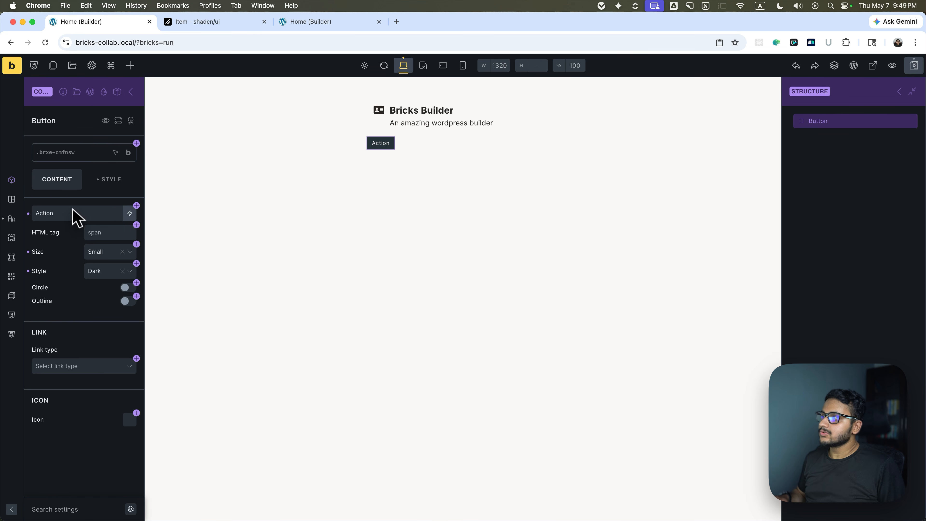
# Create a text property named "Text" for the Button component and connect it to the button's text.
pyautogui.doubleClick(44, 212)
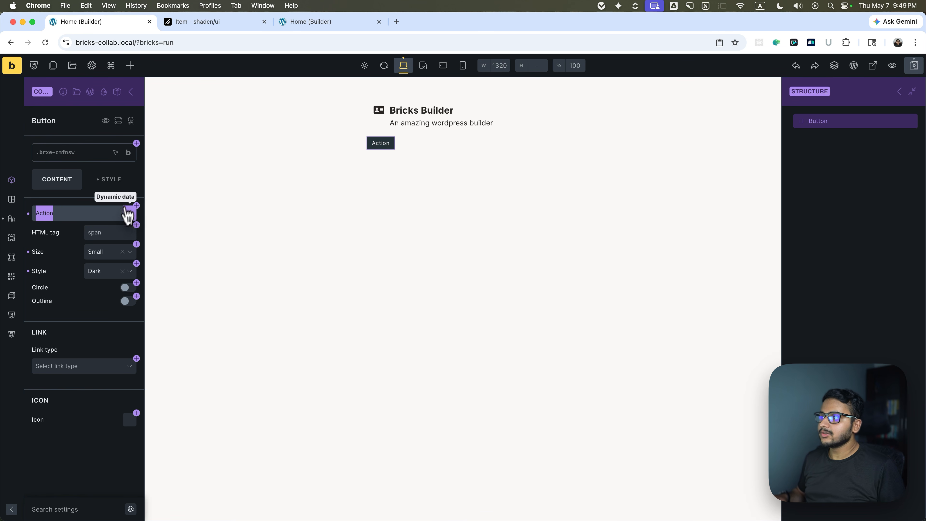
pyautogui.click(136, 209)
pyautogui.click(128, 213)
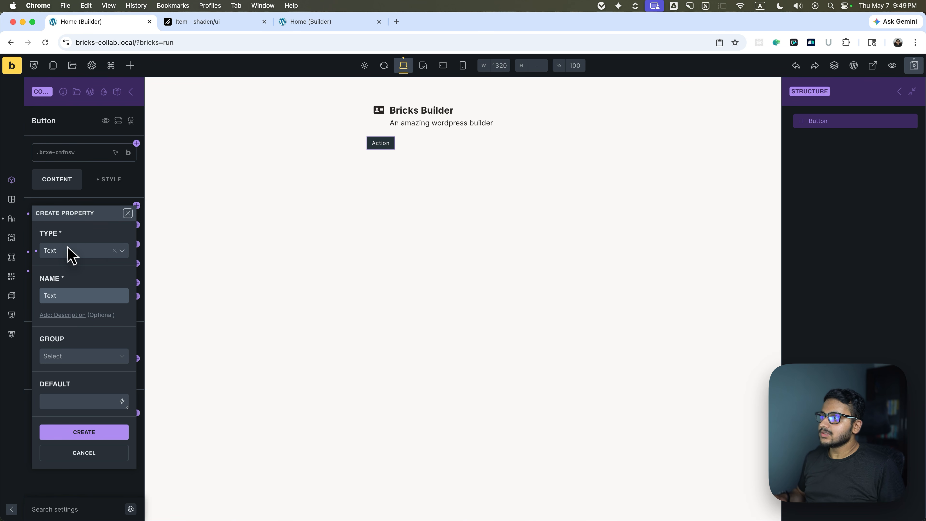
pyautogui.press('Return')
pyautogui.click(81, 228)
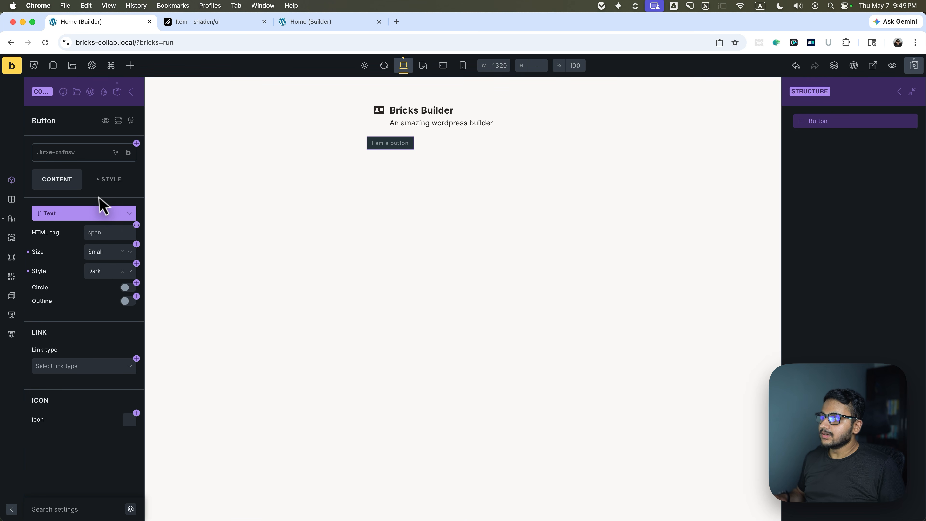
# Set the Text property's default value to "Action", save it and leave component editing.
pyautogui.click(89, 215)
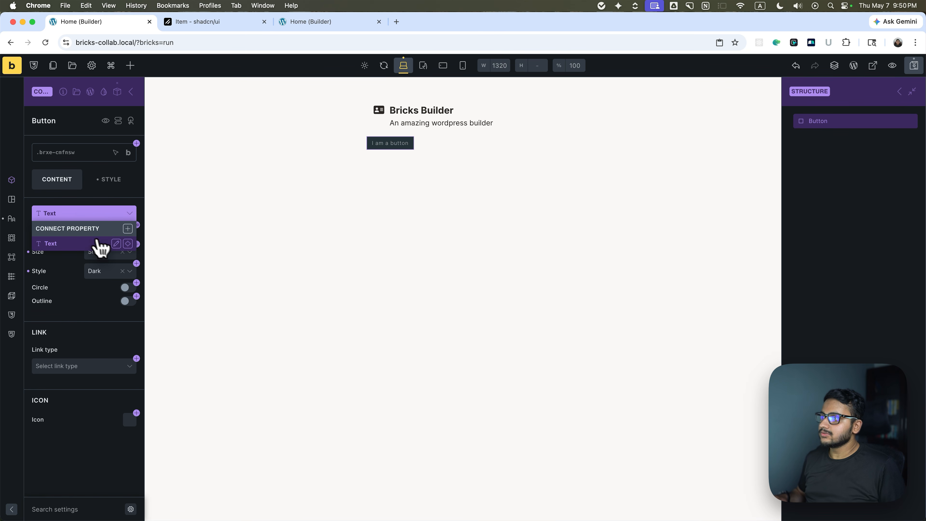
pyautogui.click(117, 242)
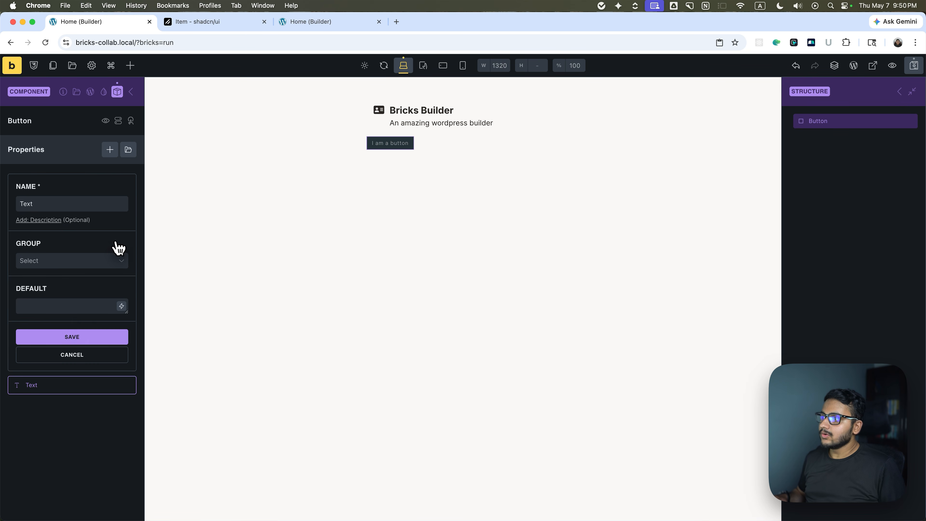
pyautogui.click(64, 305)
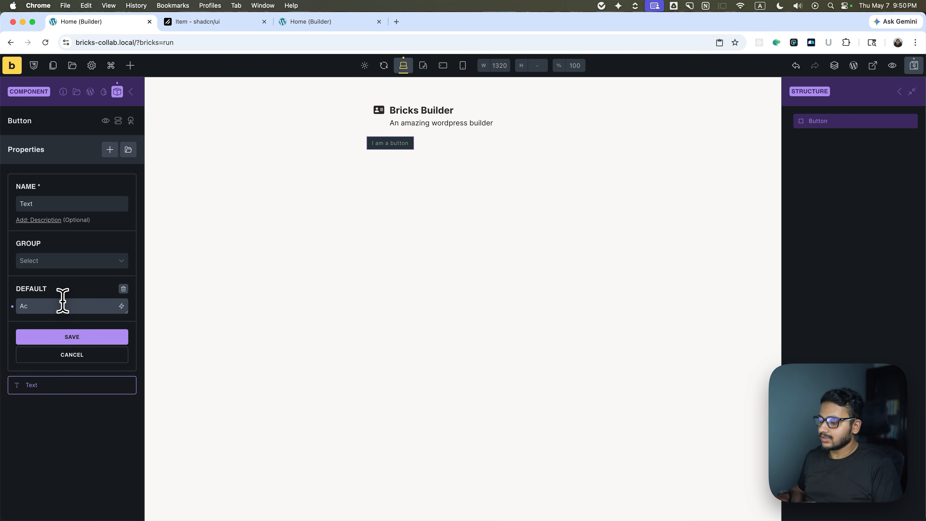
pyautogui.click(73, 337)
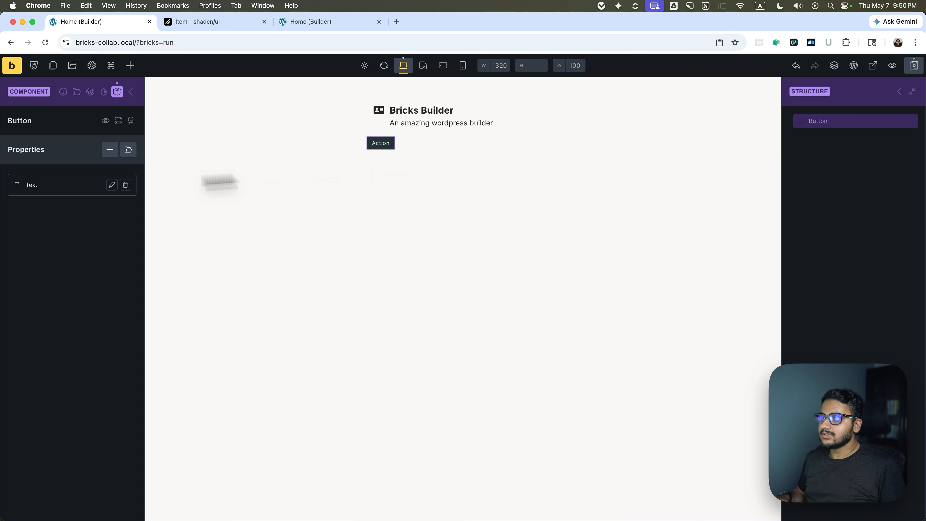
pyautogui.click(900, 92)
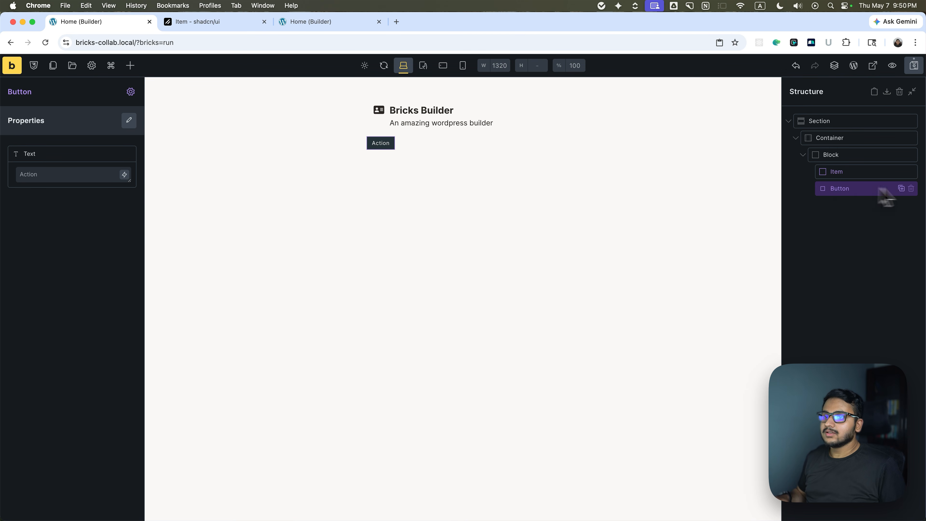
# Try the texts "Save" and "Delete" on the Button instance, then clear the value.
pyautogui.click(50, 175)
pyautogui.write('Save')
pyautogui.press('super+a')
pyautogui.write('Delete')
pyautogui.press('BackSpace')
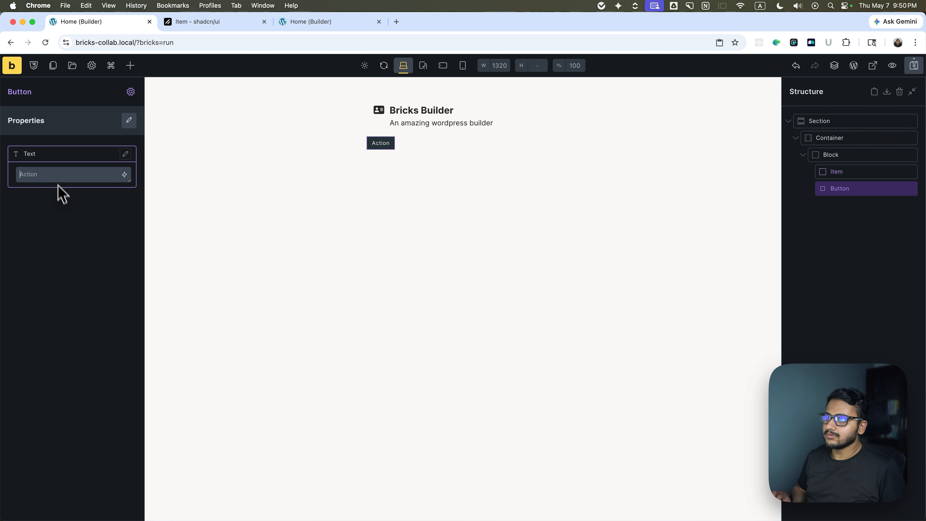
# Delete the standalone Button instance and add the Button component inside the Item component, below Item Content.
pyautogui.click(910, 188)
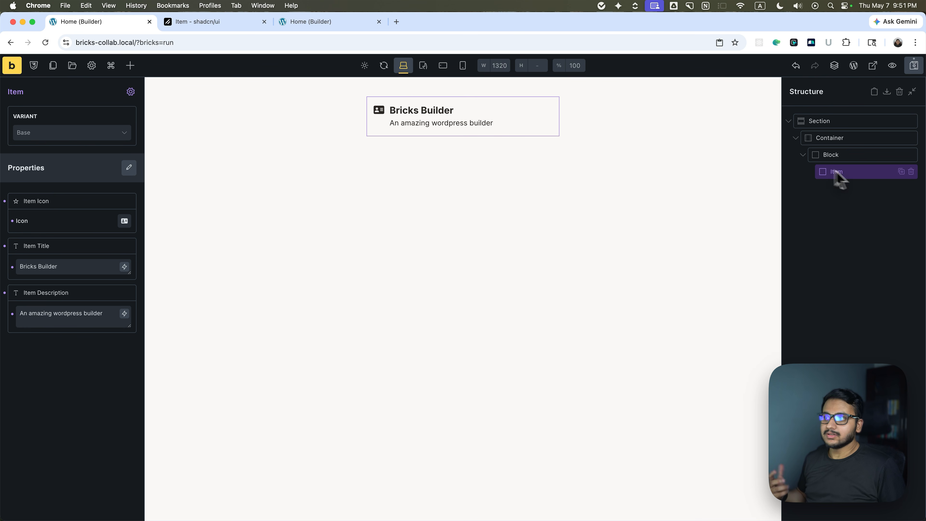
pyautogui.click(130, 92)
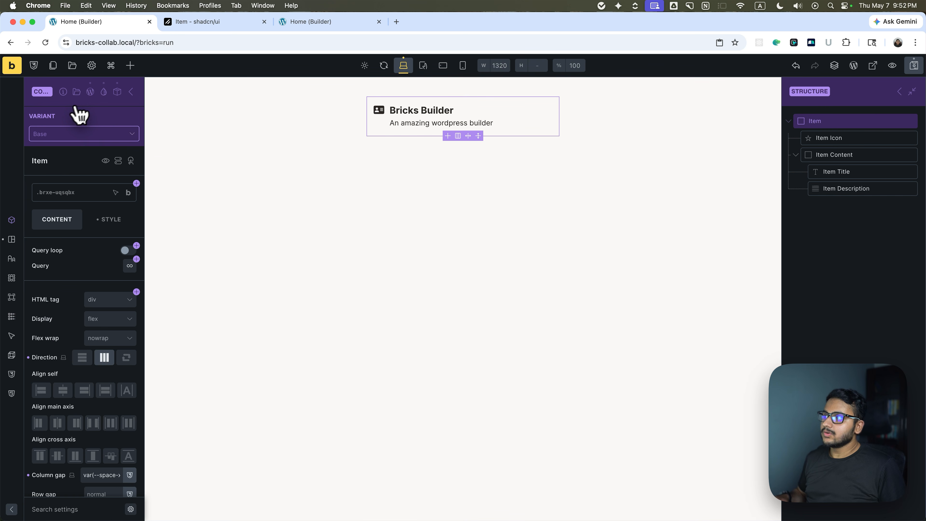
pyautogui.click(853, 156)
pyautogui.click(841, 120)
pyautogui.click(130, 66)
pyautogui.click(100, 128)
pyautogui.moveTo(55, 197); pyautogui.dragTo(836, 181)
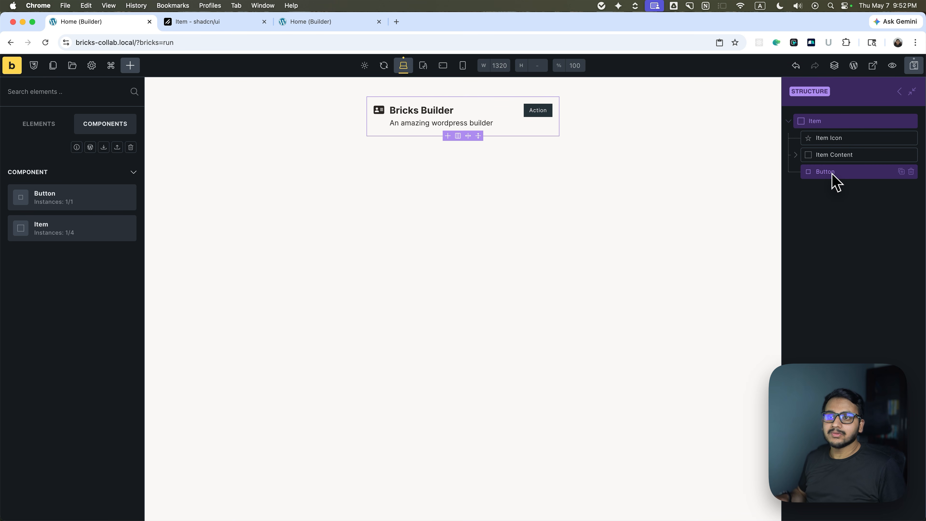
# Inspect which Item properties the nested Button's Text property can be connected to.
pyautogui.click(835, 181)
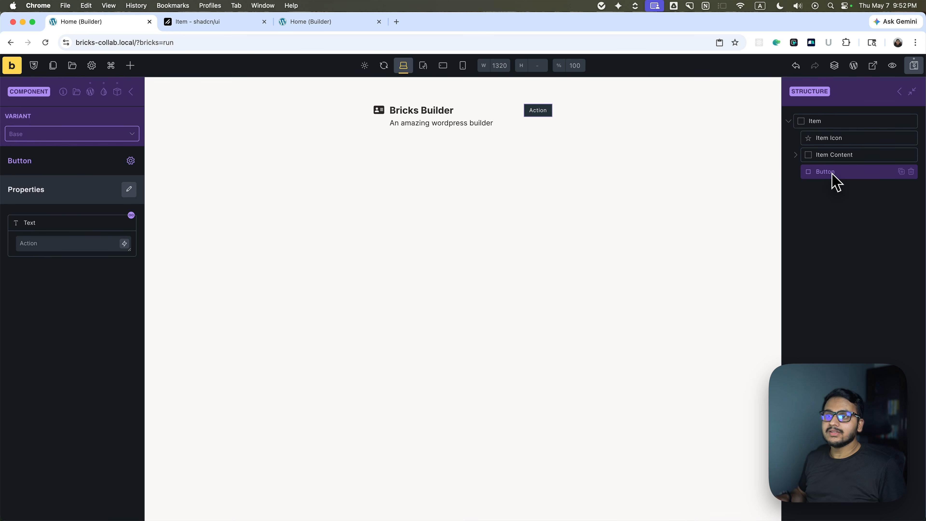
pyautogui.click(64, 243)
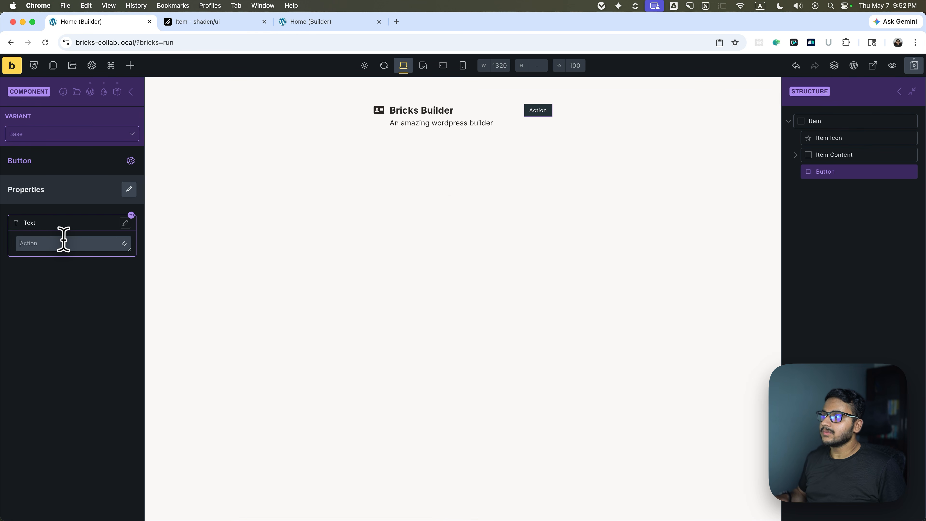
pyautogui.click(132, 216)
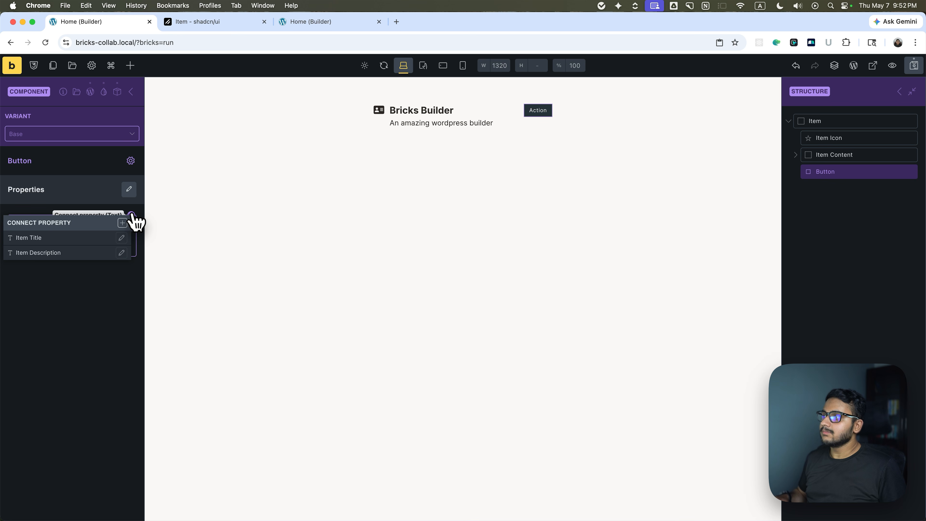
pyautogui.click(132, 216)
pyautogui.click(132, 216)
pyautogui.click(132, 216)
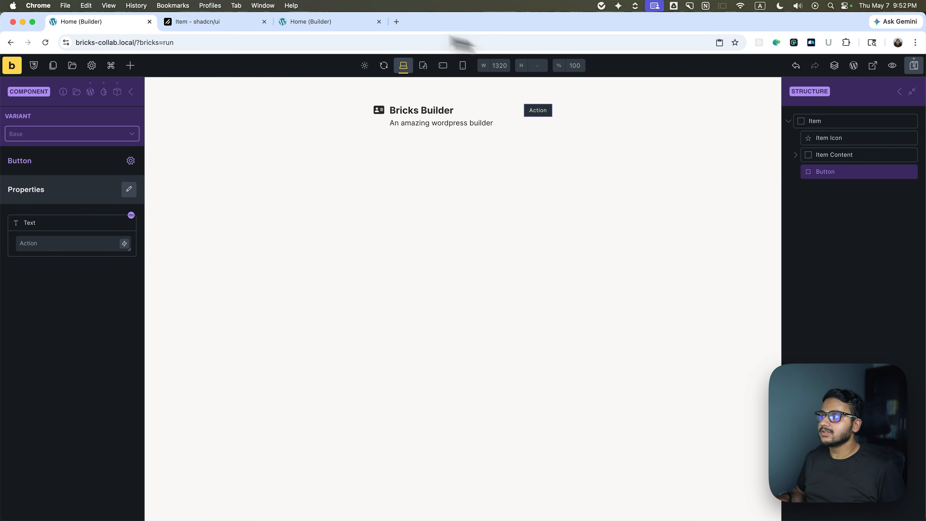
# View the shadcn/ui Item example, return to the builder and leave Item component editing.
pyautogui.click(210, 22)
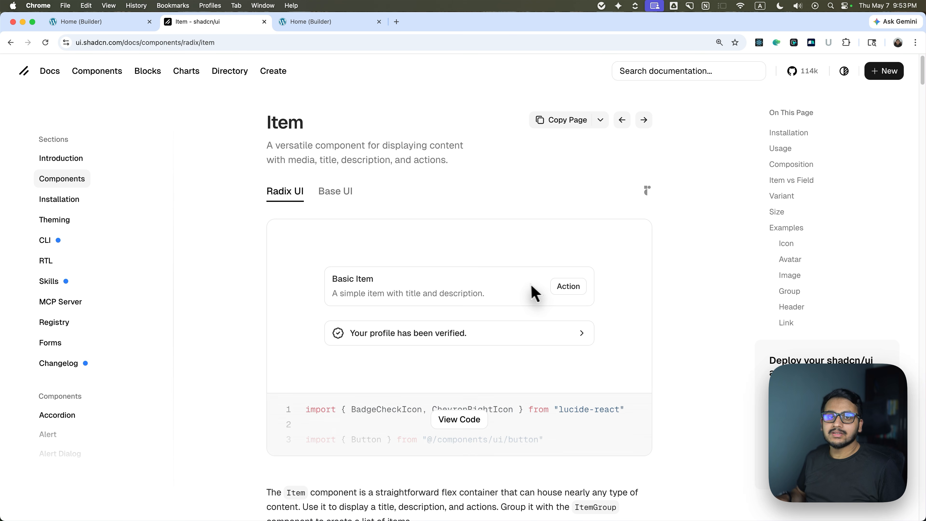
pyautogui.hotkey('ctrl', 'shift', 'Tab')
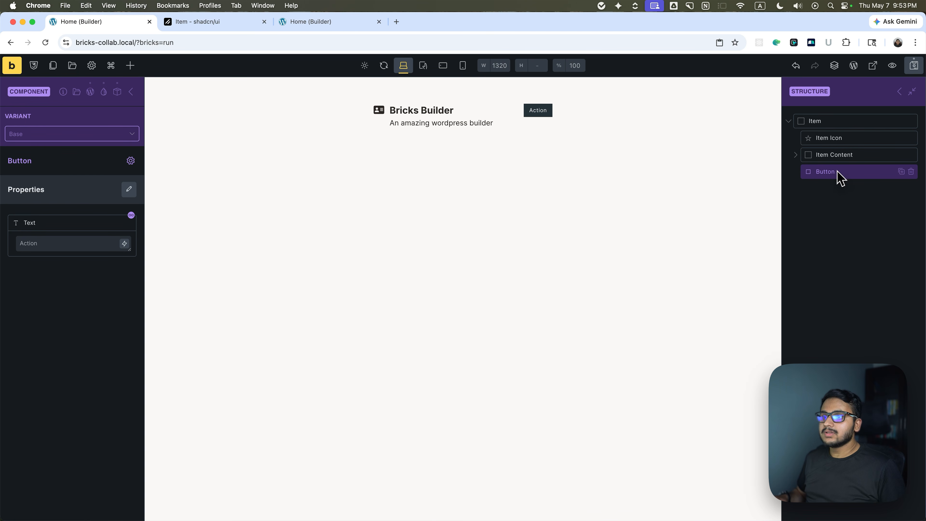
pyautogui.click(913, 66)
pyautogui.click(900, 92)
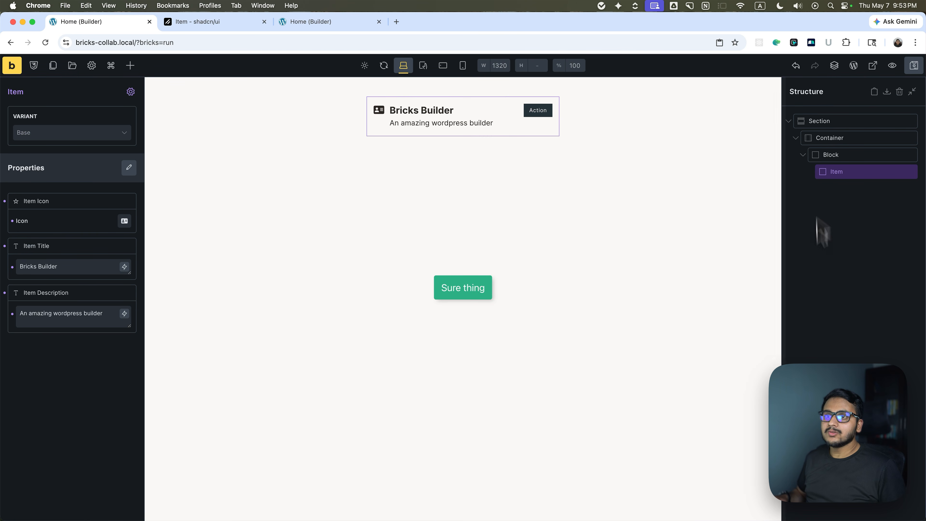
pyautogui.click(838, 238)
pyautogui.click(851, 175)
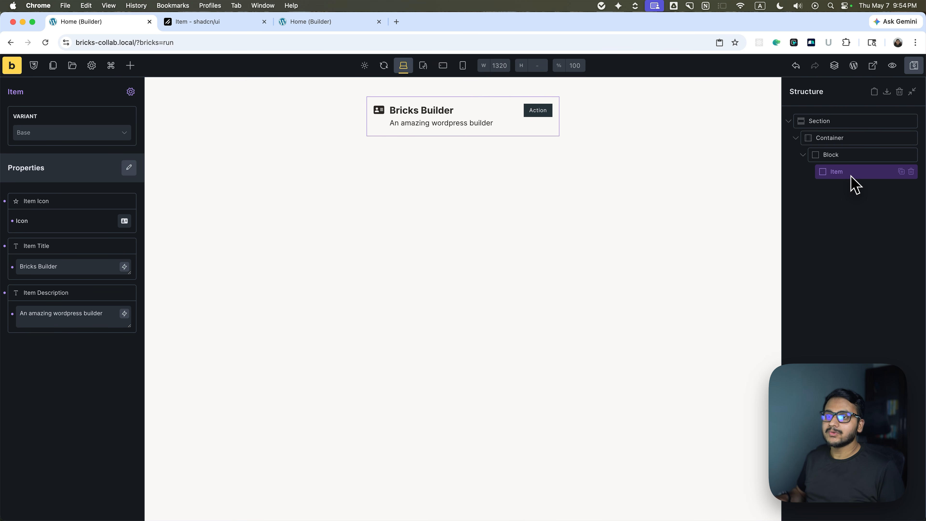
# Search the page's available elements for "slot" and clear the search.
pyautogui.click(131, 66)
pyautogui.write('s')
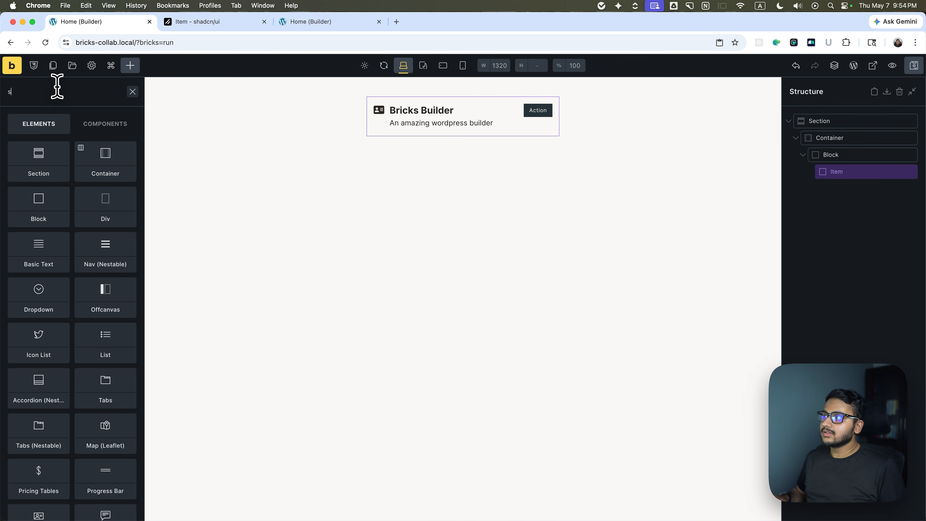
pyautogui.write('lot')
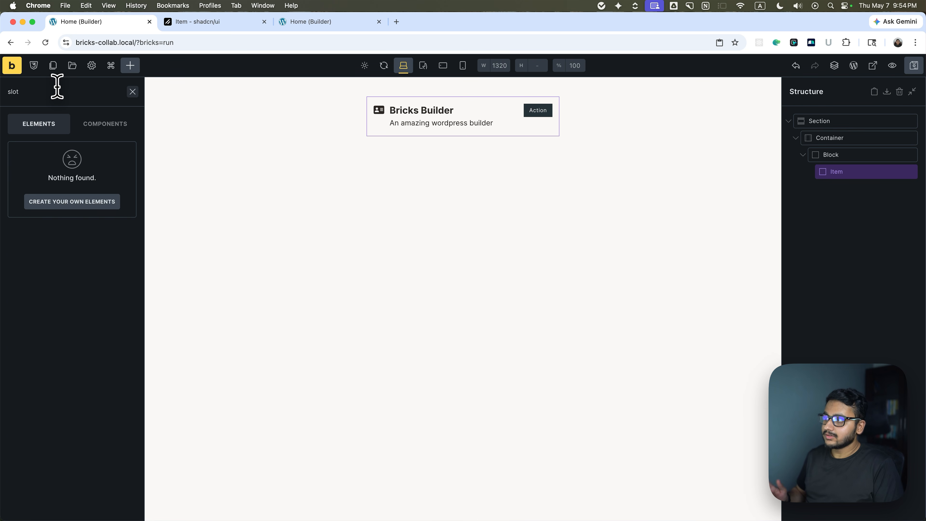
pyautogui.press('BackSpace')
pyautogui.press('BackSpace')
pyautogui.press('BackSpace')
pyautogui.press('BackSpace')
# Reopen the Item component for editing and delete the Button nested inside it.
pyautogui.click(847, 176)
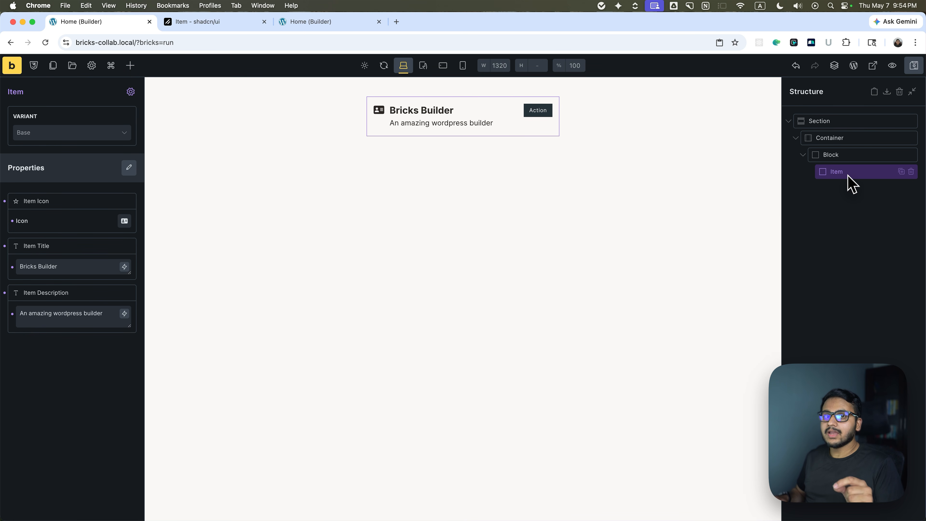
pyautogui.click(130, 91)
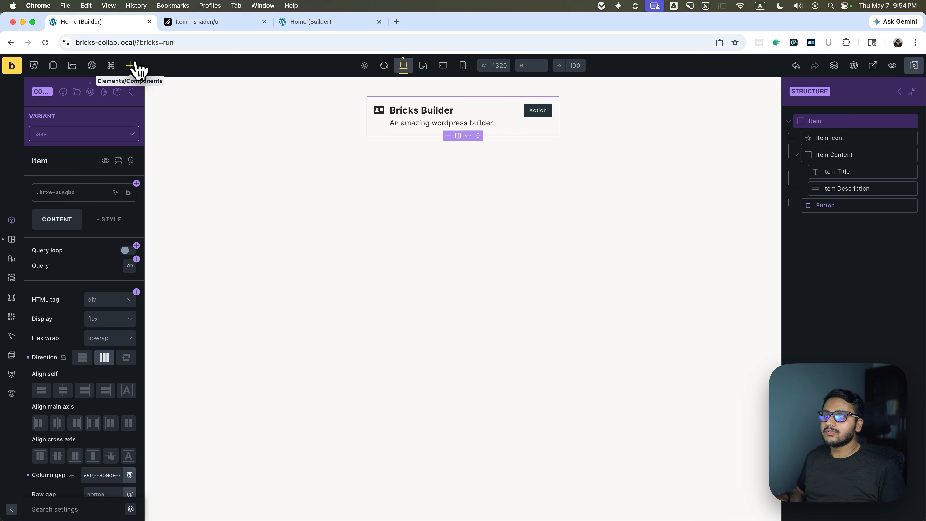
pyautogui.click(825, 207)
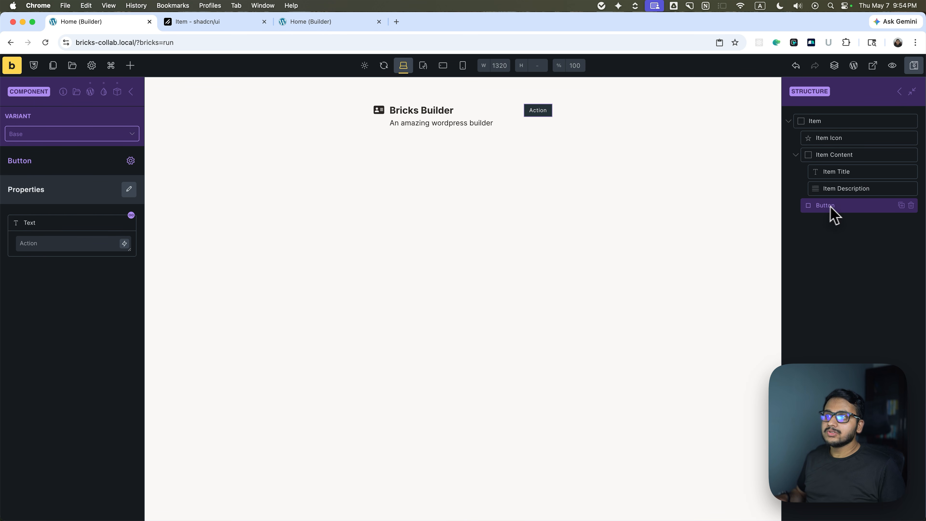
pyautogui.click(911, 205)
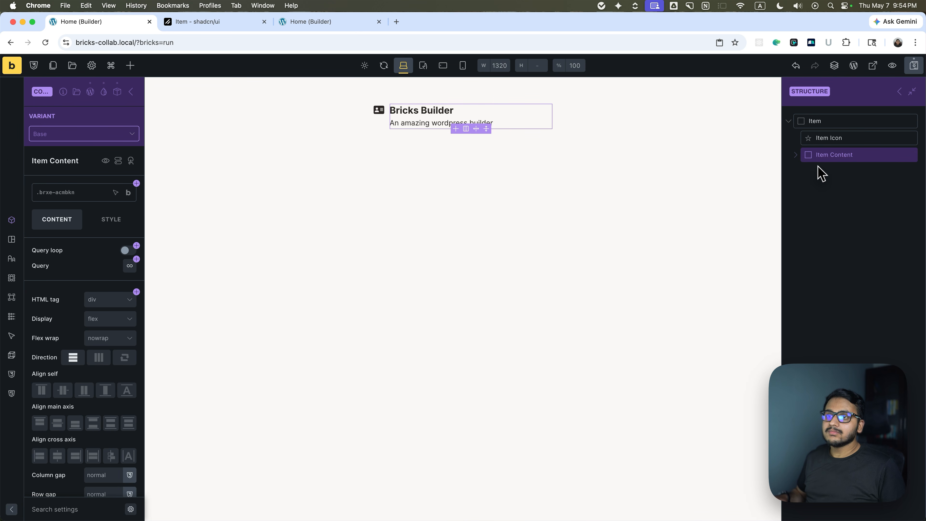
# Add a Block below Item Content in the Item component and rename it "Item Actions".
pyautogui.click(818, 137)
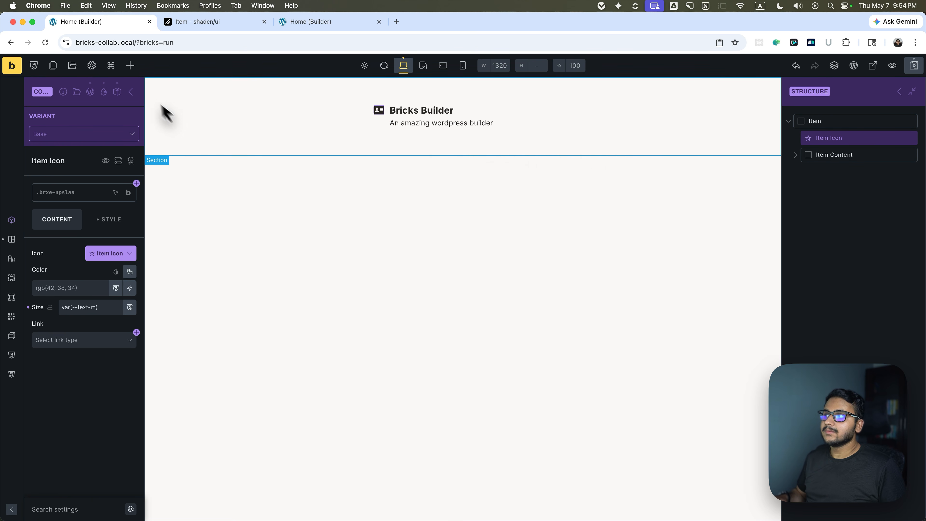
pyautogui.click(130, 65)
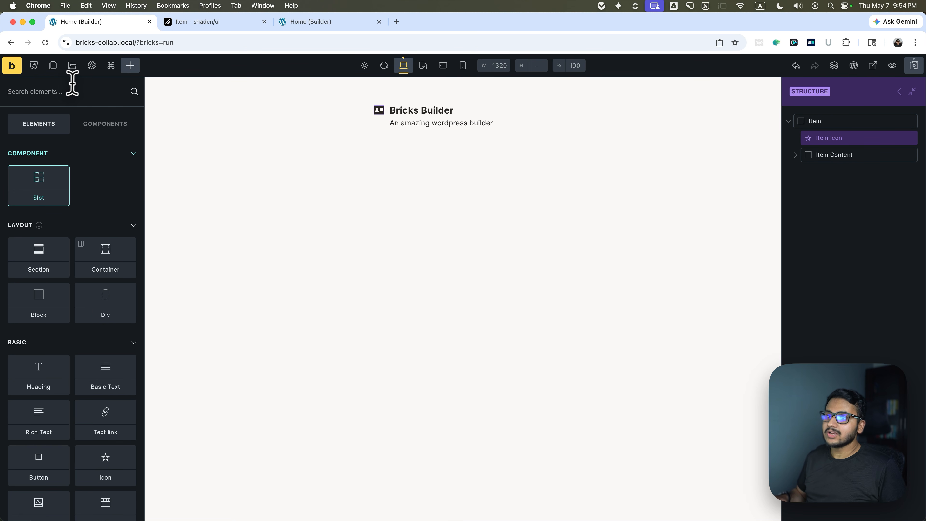
pyautogui.write('blo')
pyautogui.moveTo(38, 161); pyautogui.dragTo(806, 176)
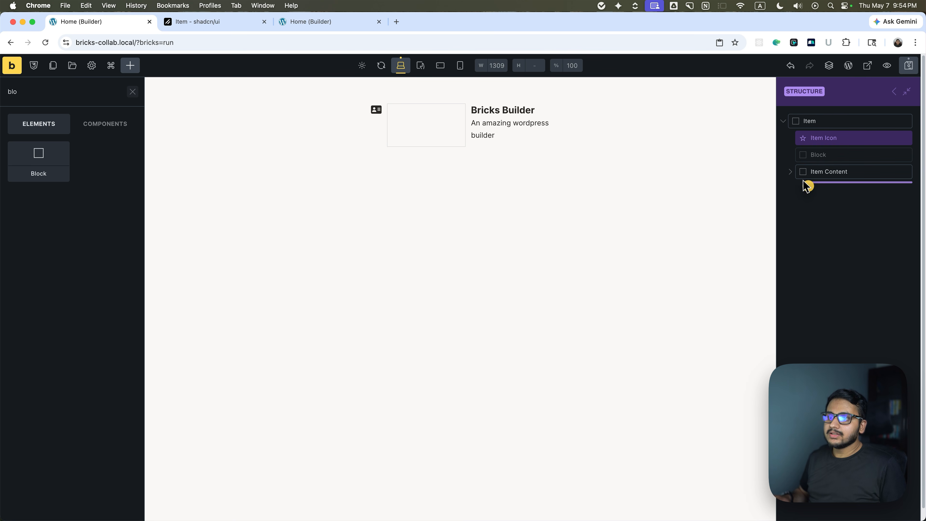
pyautogui.click(813, 160)
pyautogui.click(795, 155)
pyautogui.doubleClick(824, 172)
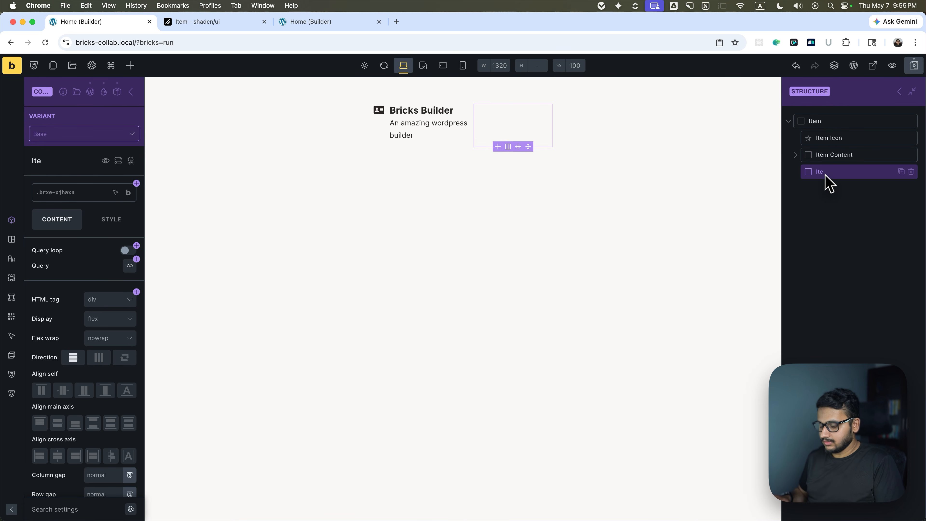
pyautogui.write('Item Actions')
pyautogui.press('Return')
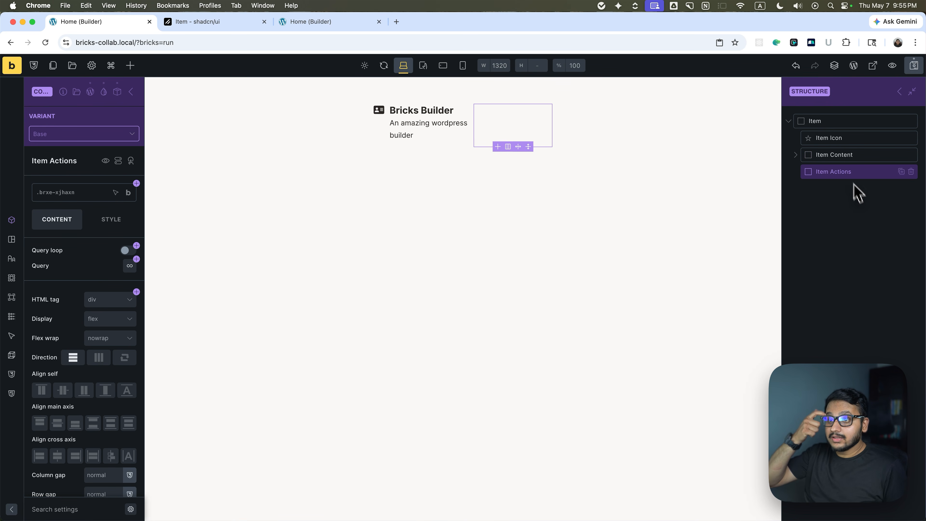
# Add a Slot element inside the Item Actions block and select it.
pyautogui.click(131, 65)
pyautogui.click(36, 189)
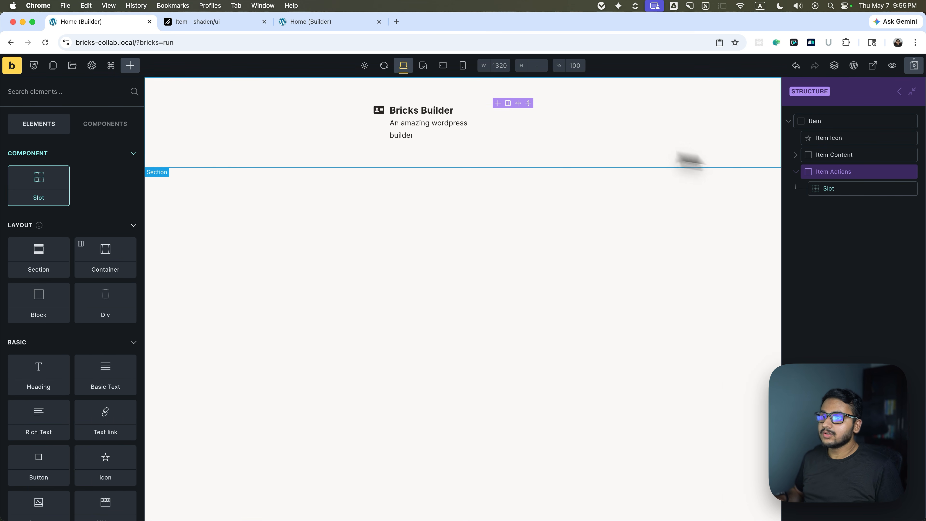
pyautogui.click(838, 188)
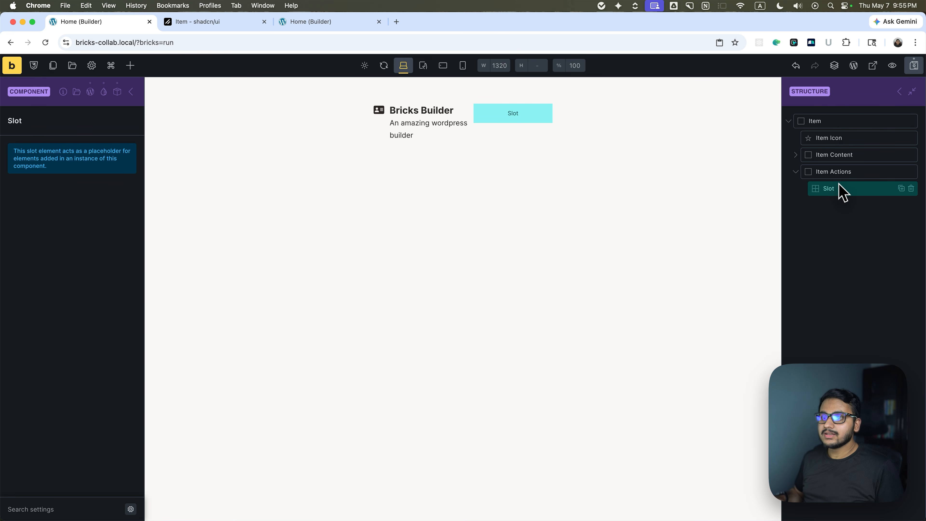
# Leave Item component editing and examine the Item instance's Slot in the page structure.
pyautogui.click(898, 92)
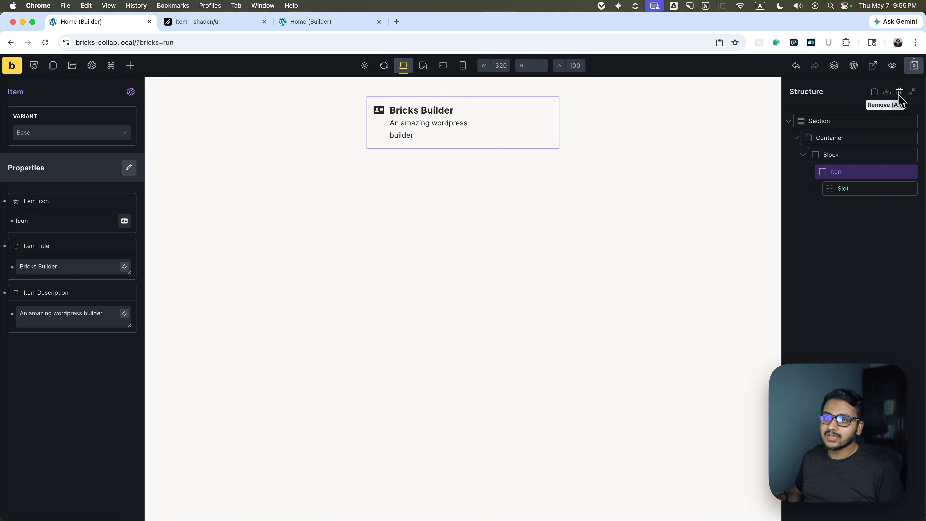
pyautogui.click(849, 188)
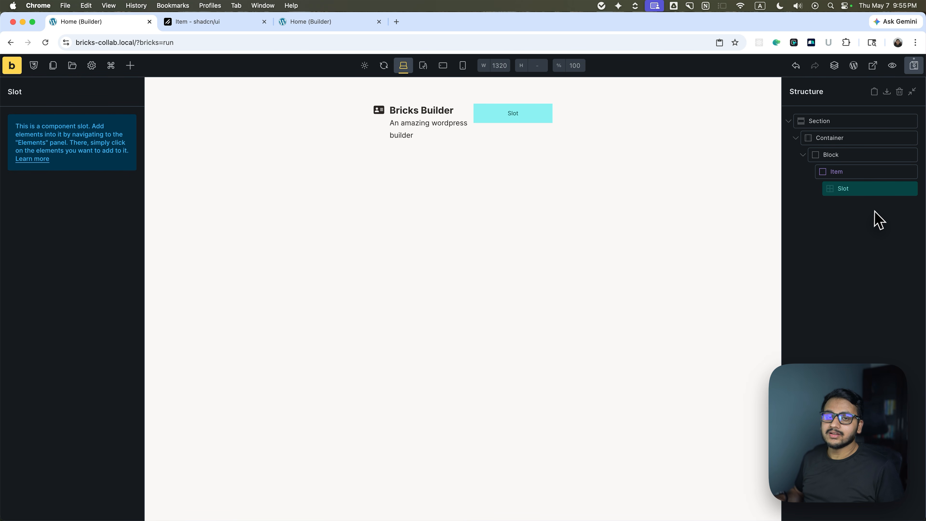
pyautogui.click(845, 269)
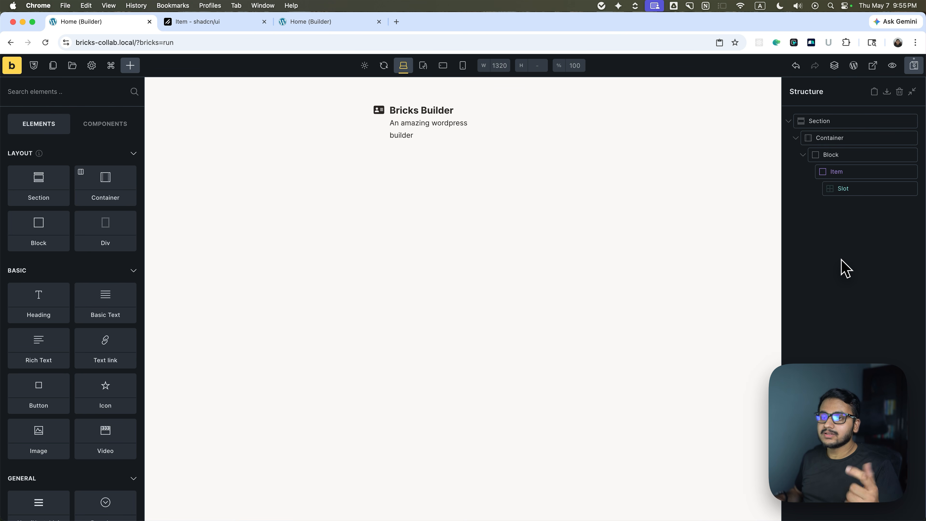
# Try an Icon element inside the Item instance's Slot and delete it again.
pyautogui.click(852, 191)
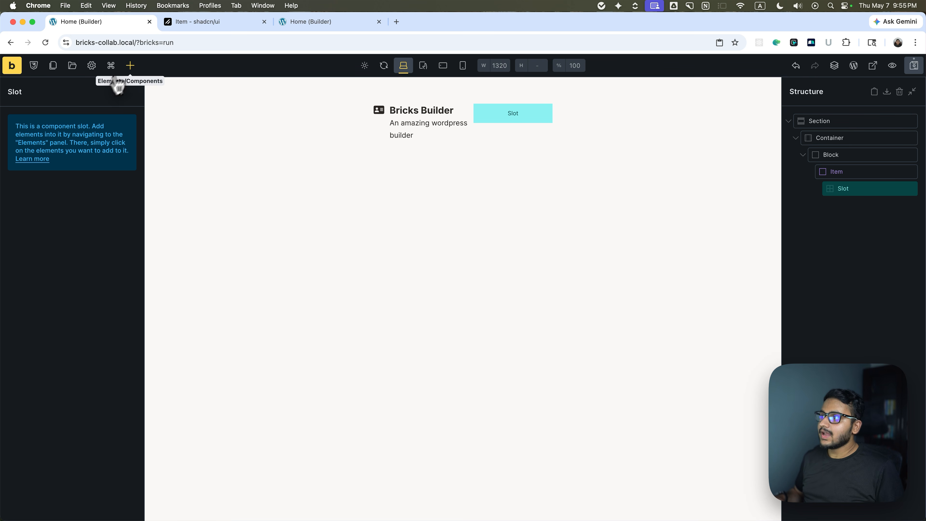
pyautogui.click(129, 66)
pyautogui.click(84, 124)
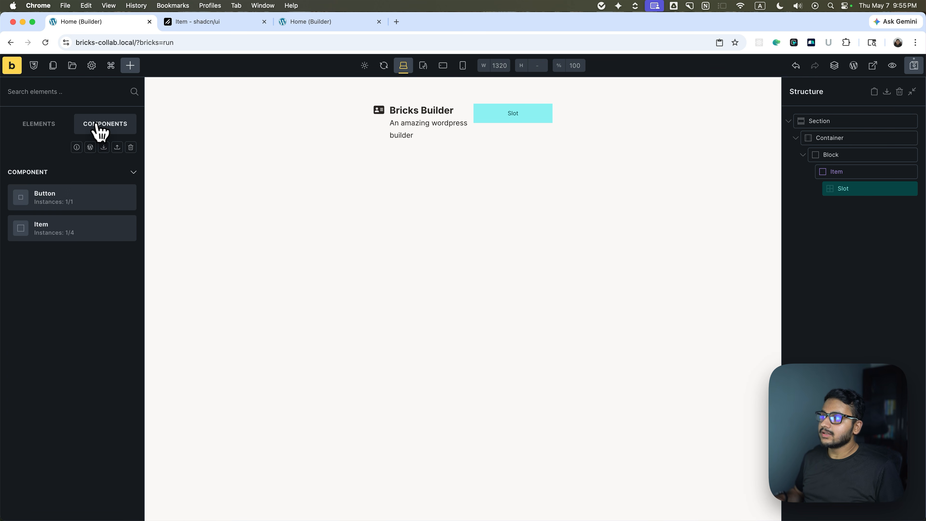
pyautogui.click(42, 130)
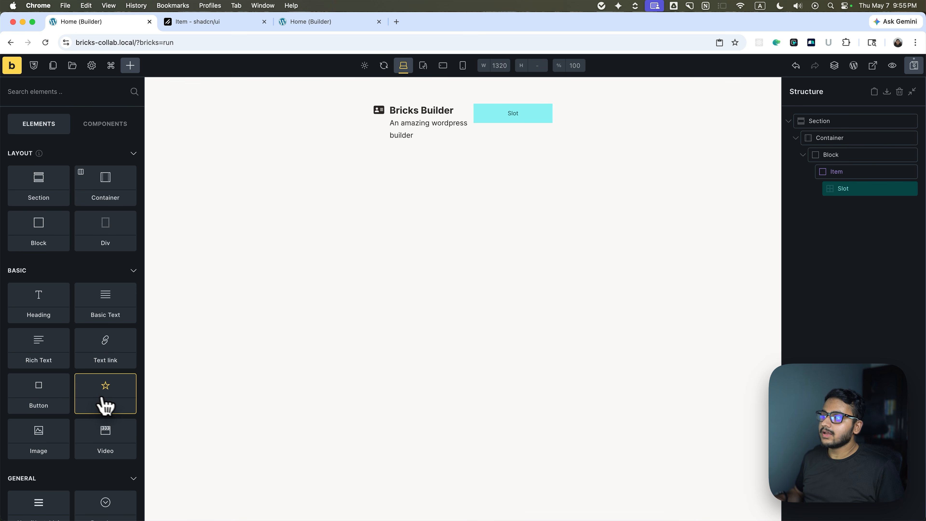
pyautogui.click(106, 390)
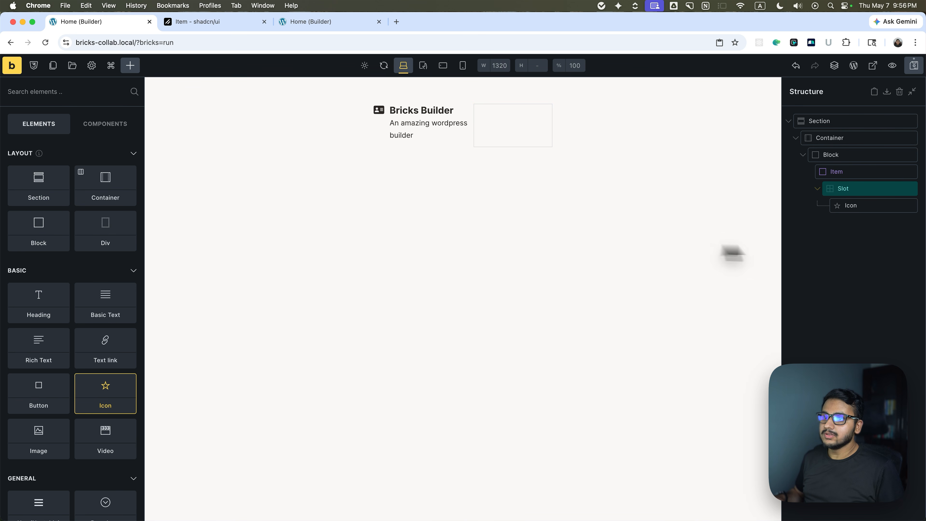
pyautogui.click(850, 207)
pyautogui.click(911, 206)
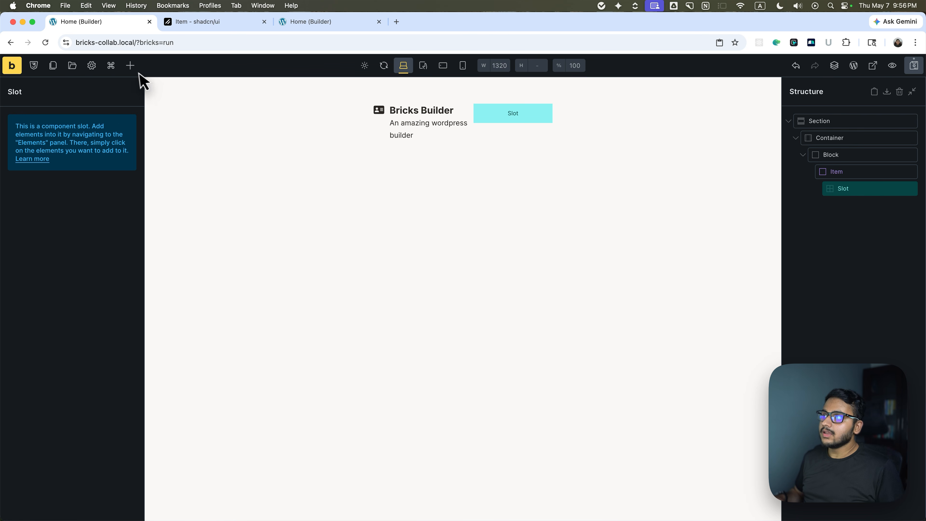
# Try an Image element inside the Item instance's Slot and remove it again.
pyautogui.click(130, 65)
pyautogui.scroll(-1, 84, 321)
pyautogui.click(38, 432)
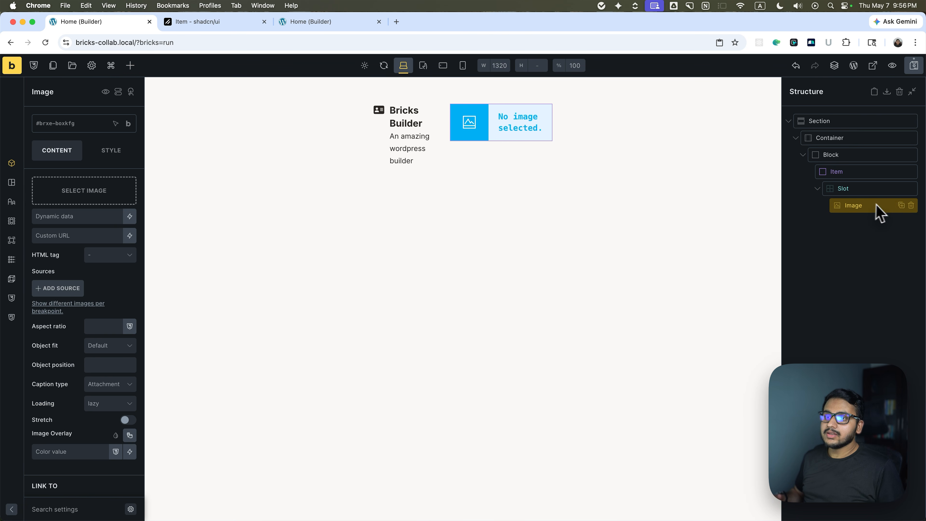
pyautogui.click(910, 207)
# Try the Button component inside the Item instance's Slot and delete that instance.
pyautogui.click(130, 65)
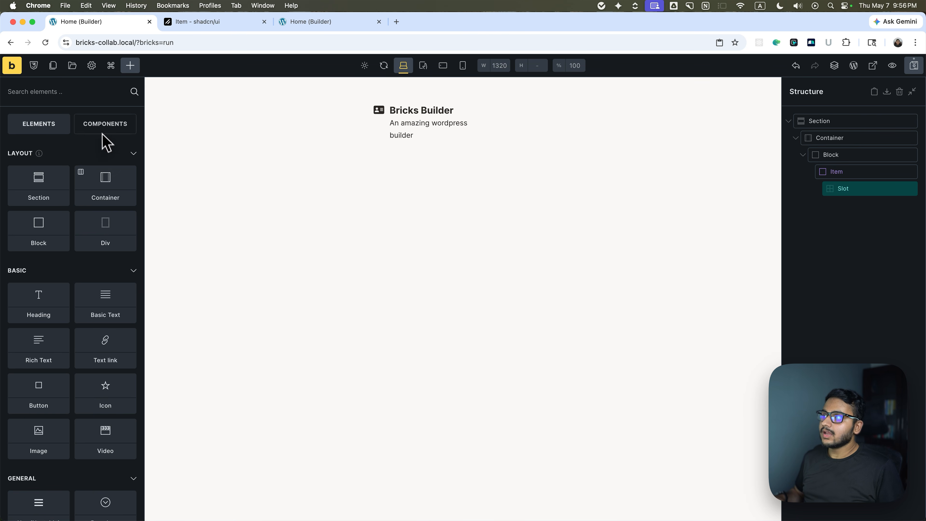
pyautogui.click(104, 126)
pyautogui.click(33, 197)
pyautogui.moveTo(831, 207); pyautogui.dragTo(837, 189)
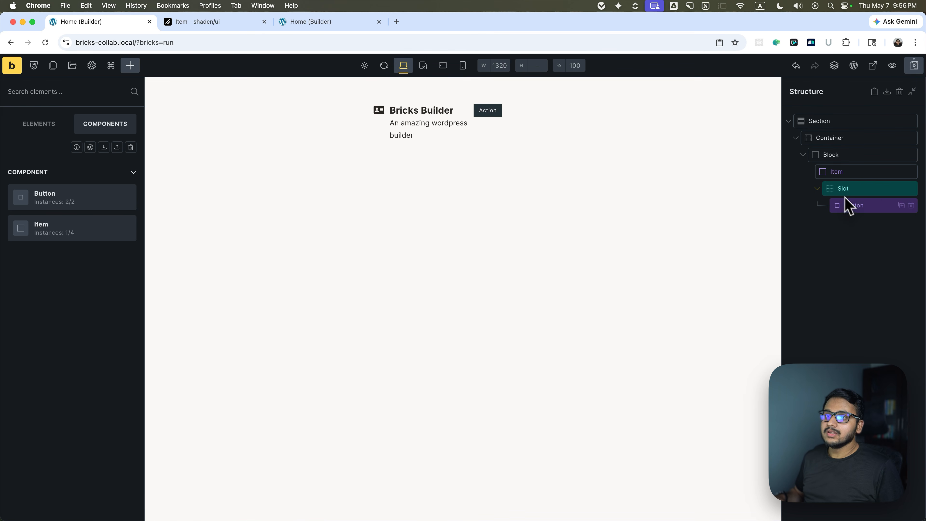
pyautogui.click(911, 205)
# Insert the Button component into the Item instance's Slot and select it.
pyautogui.click(105, 124)
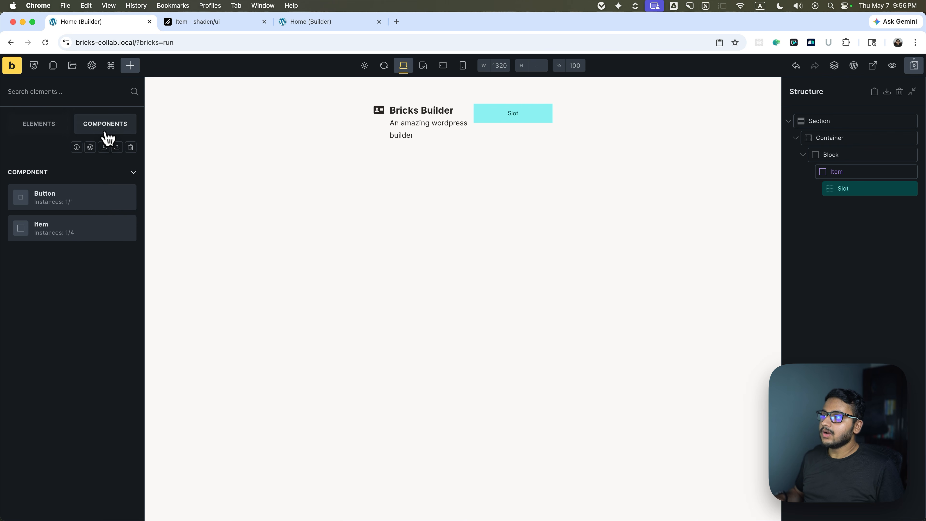
pyautogui.moveTo(84, 195)
pyautogui.moveTo(37, 201); pyautogui.dragTo(846, 211)
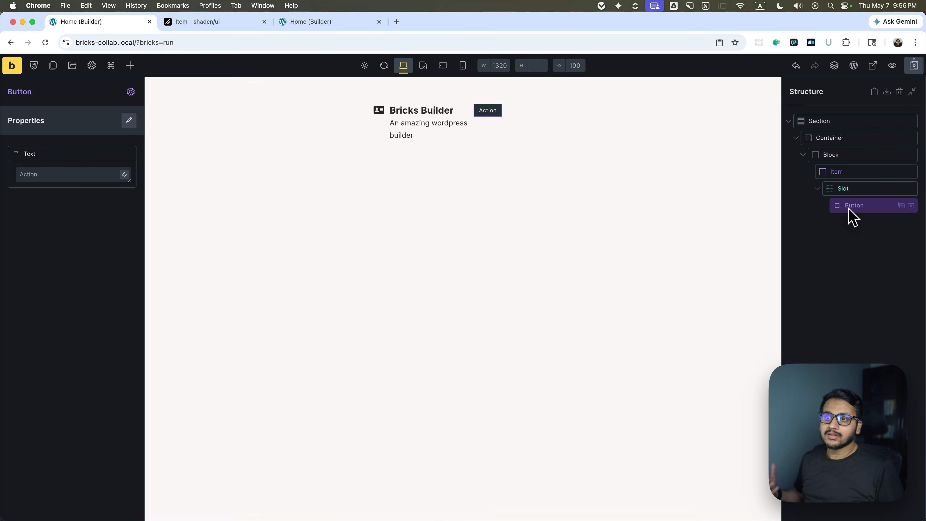
# Open the Item component for editing and add a second Slot between Item Title and Item Description.
pyautogui.click(818, 188)
pyautogui.click(838, 172)
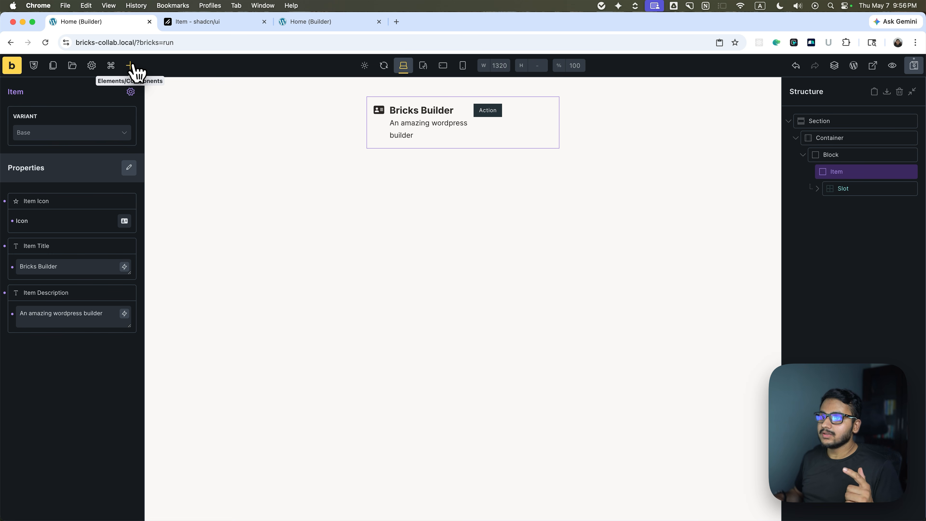
pyautogui.click(130, 92)
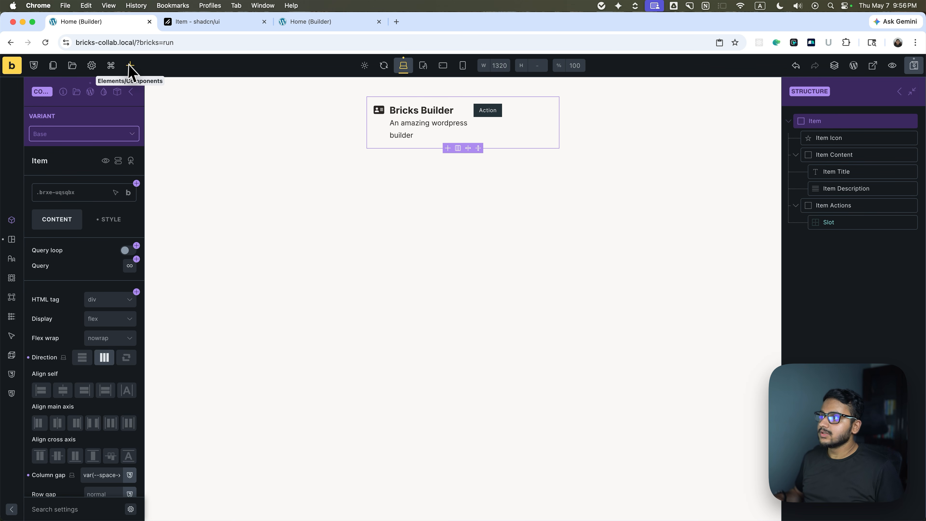
pyautogui.click(846, 176)
pyautogui.click(843, 183)
pyautogui.click(842, 178)
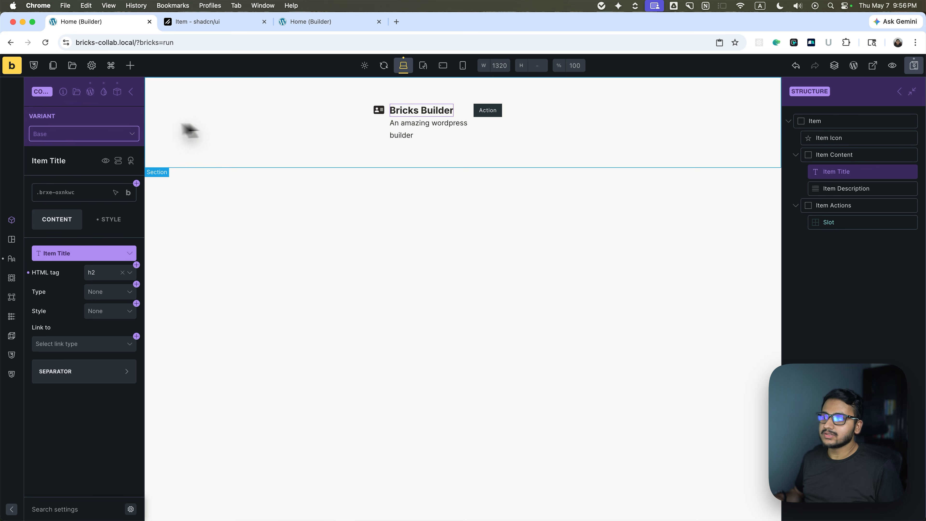
pyautogui.click(130, 65)
pyautogui.click(35, 182)
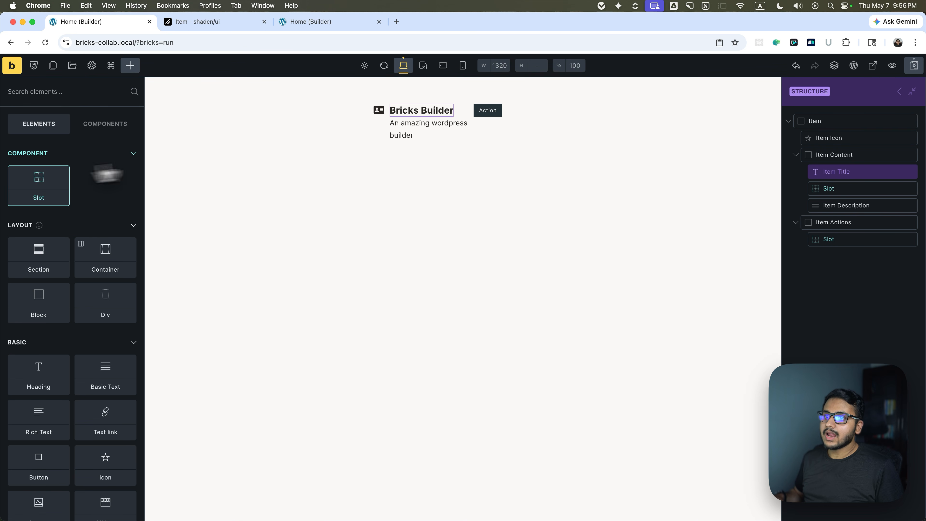
# Leave component editing and add a Text link element to the Item instance's new Slot below the title.
pyautogui.click(899, 91)
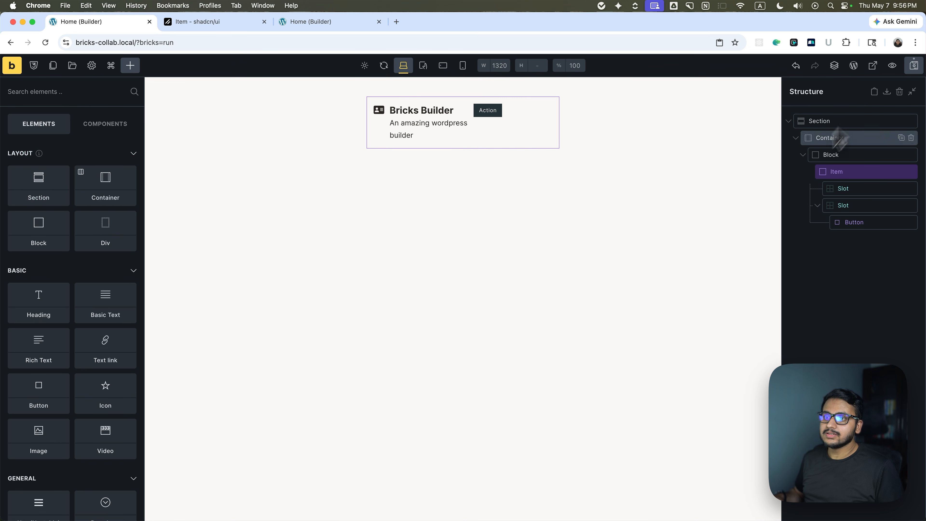
pyautogui.click(843, 188)
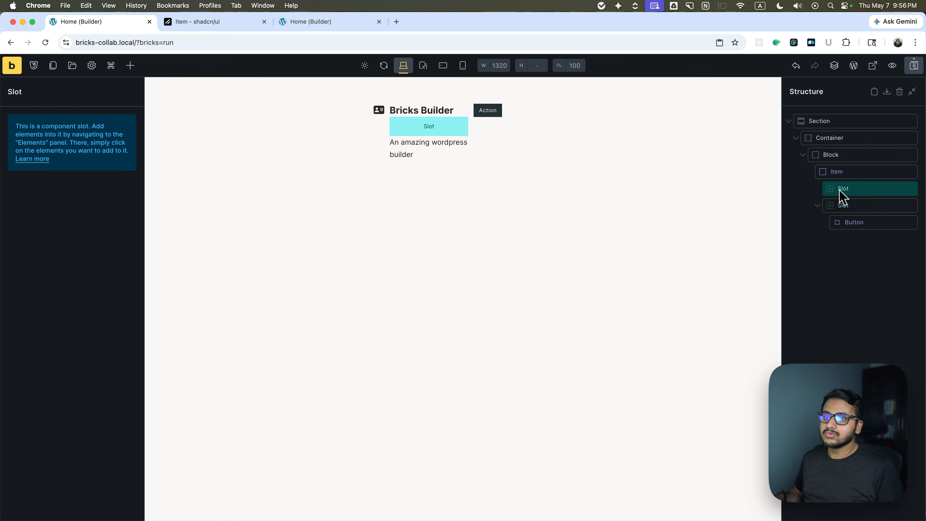
pyautogui.click(816, 206)
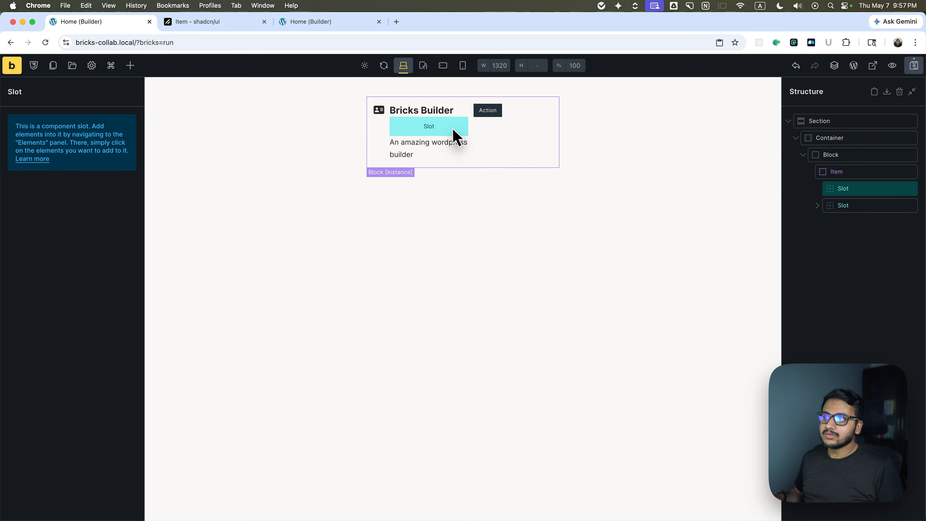
pyautogui.click(128, 65)
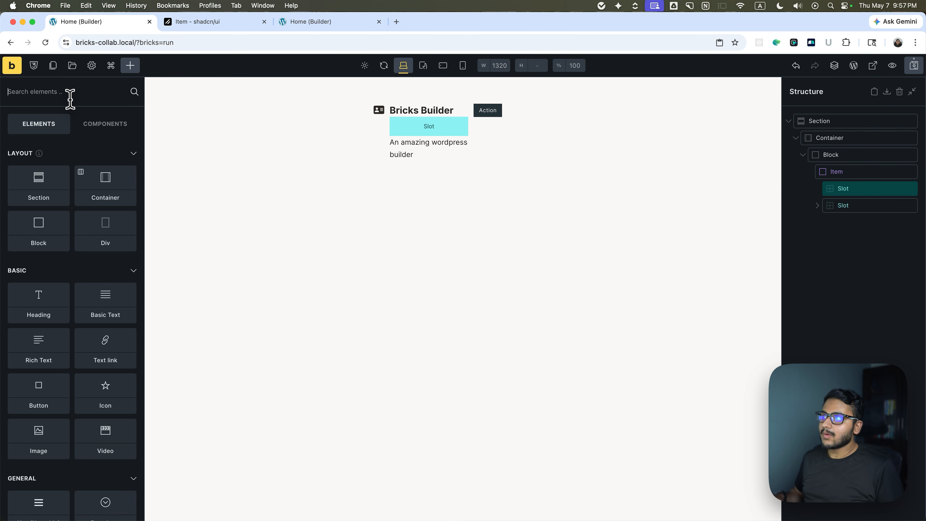
pyautogui.write('li')
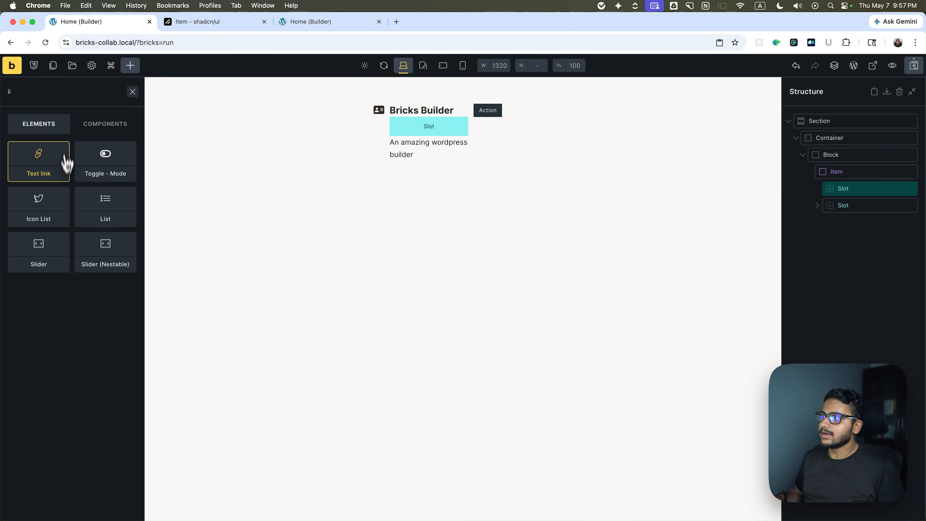
pyautogui.click(43, 161)
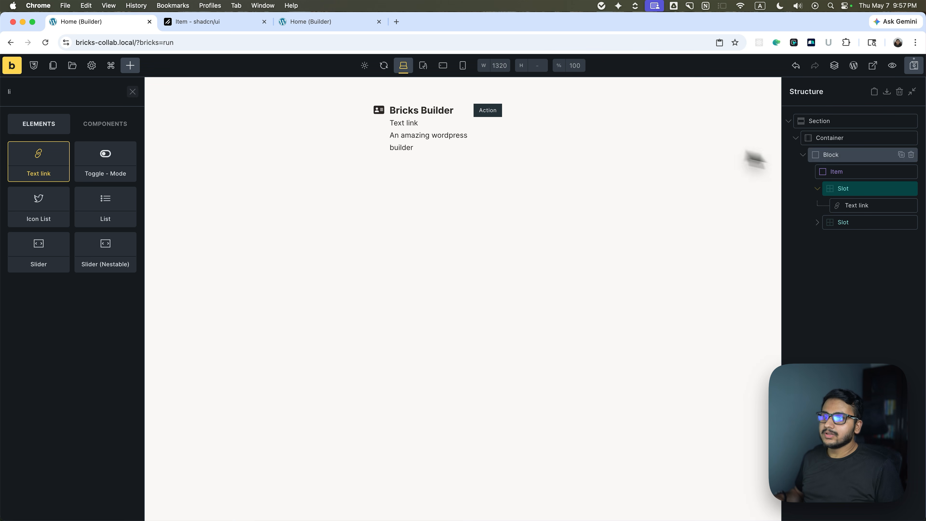
# Set the Text link's text to "Read Me" and link it to the internal page Blog.
pyautogui.click(849, 205)
pyautogui.tripleClick(83, 184)
pyautogui.write('Read Me')
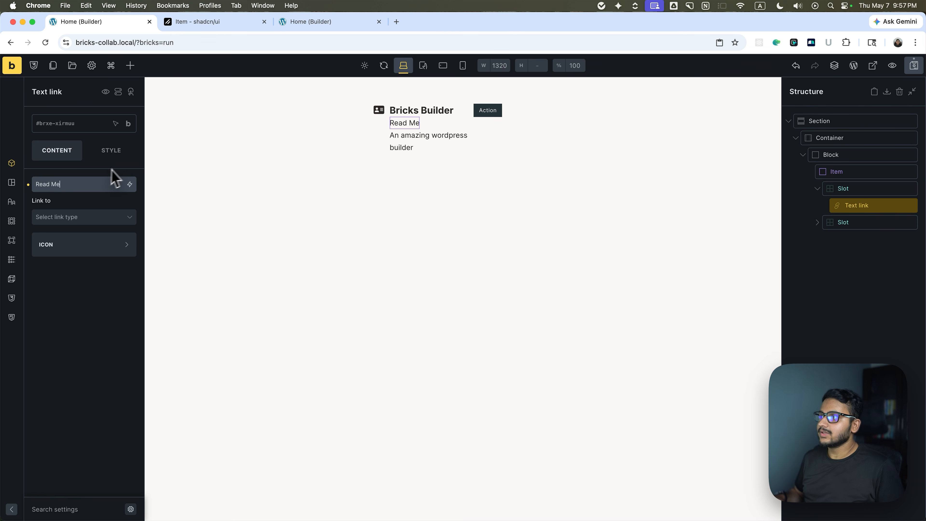
pyautogui.click(103, 217)
pyautogui.click(95, 236)
pyautogui.click(75, 238)
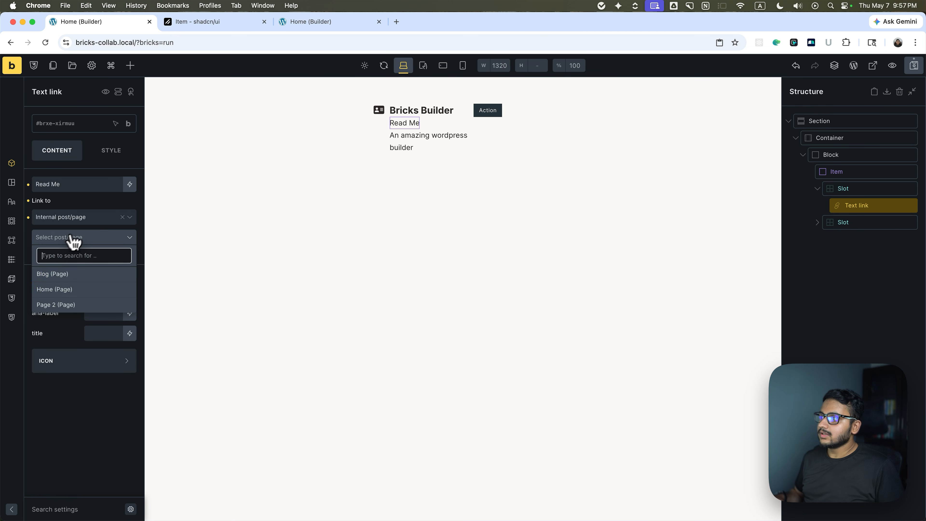
pyautogui.click(64, 277)
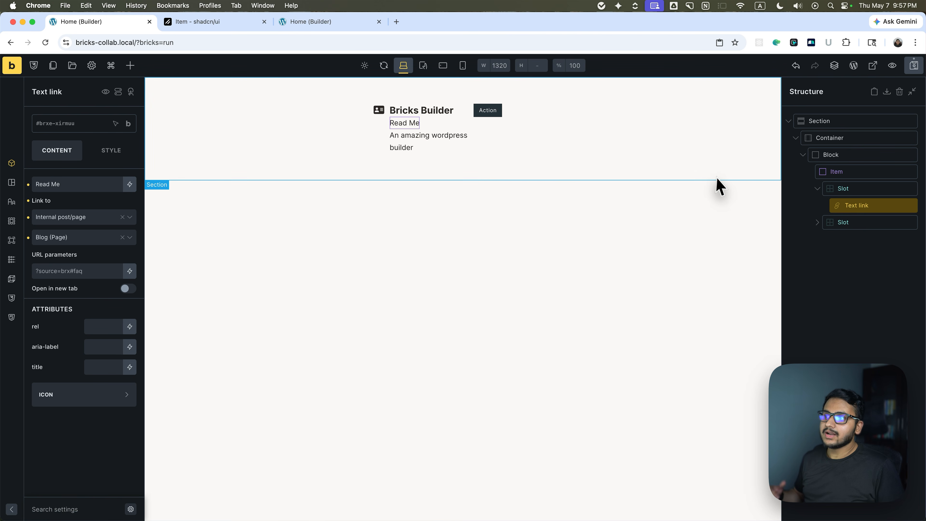
pyautogui.click(817, 189)
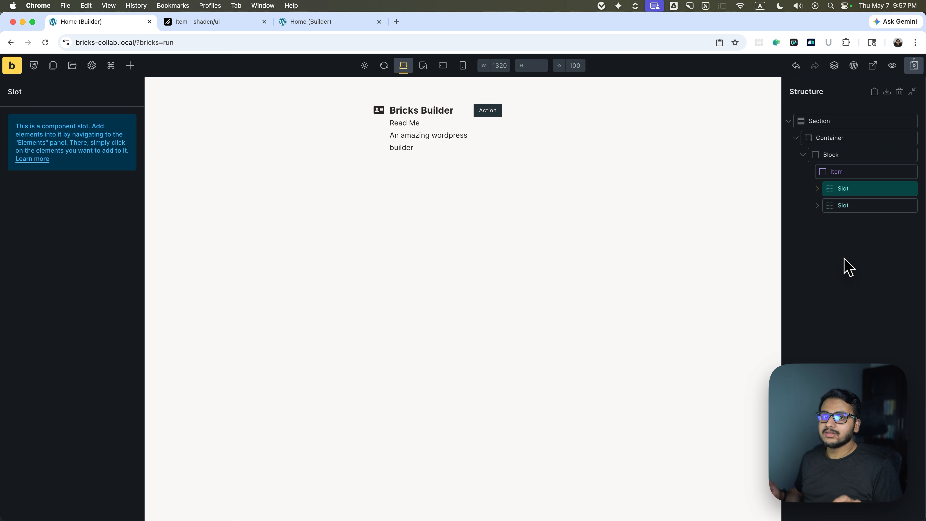
pyautogui.press('Escape')
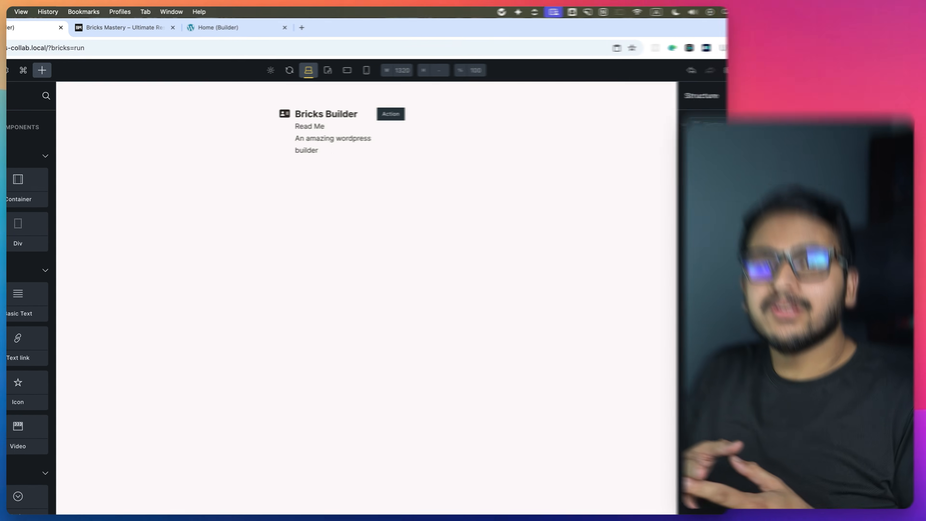